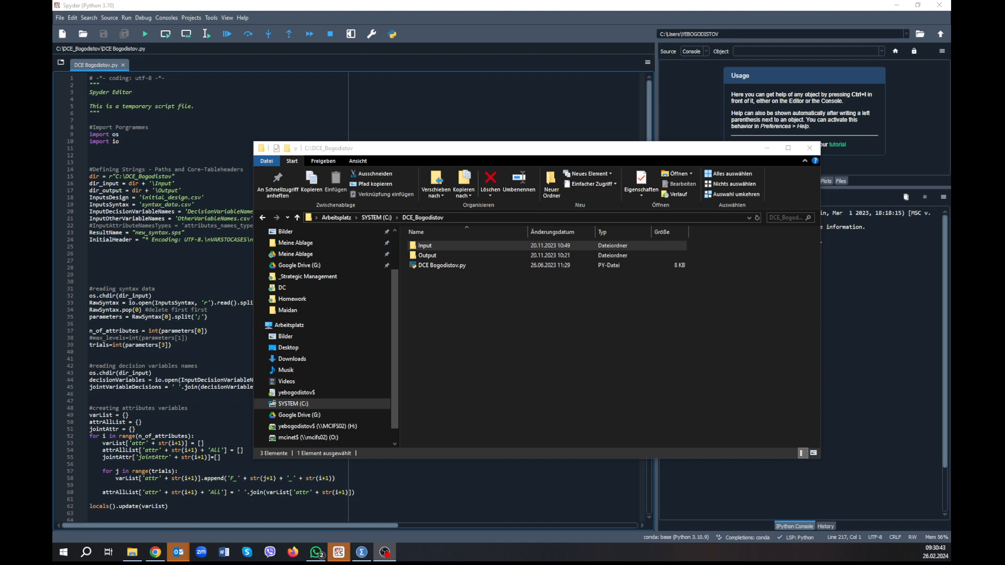
Switch to Qualtrics and download all response data as an SPSS file, including viewing order data for randomized surveys.
key(alt+Tab)
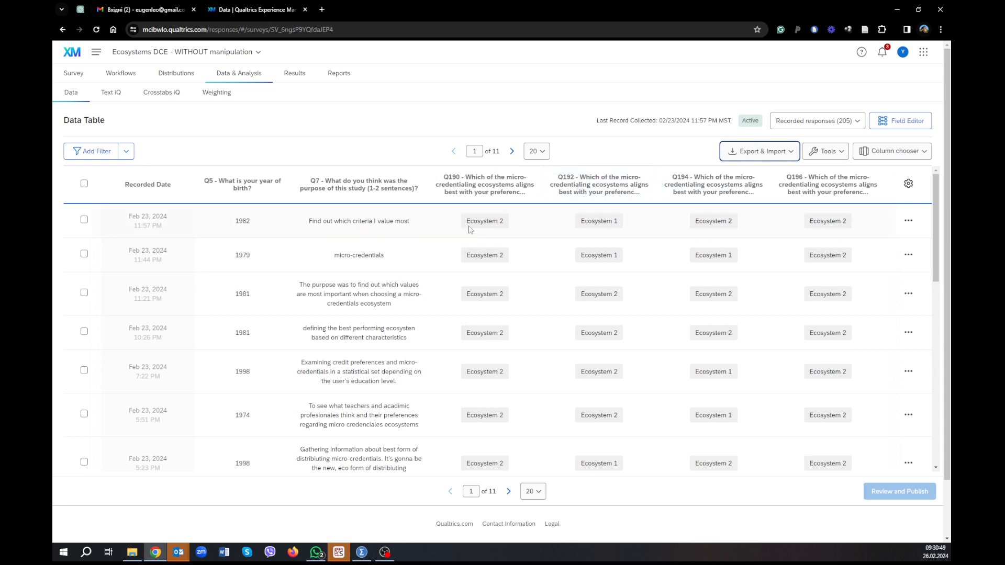
click(759, 152)
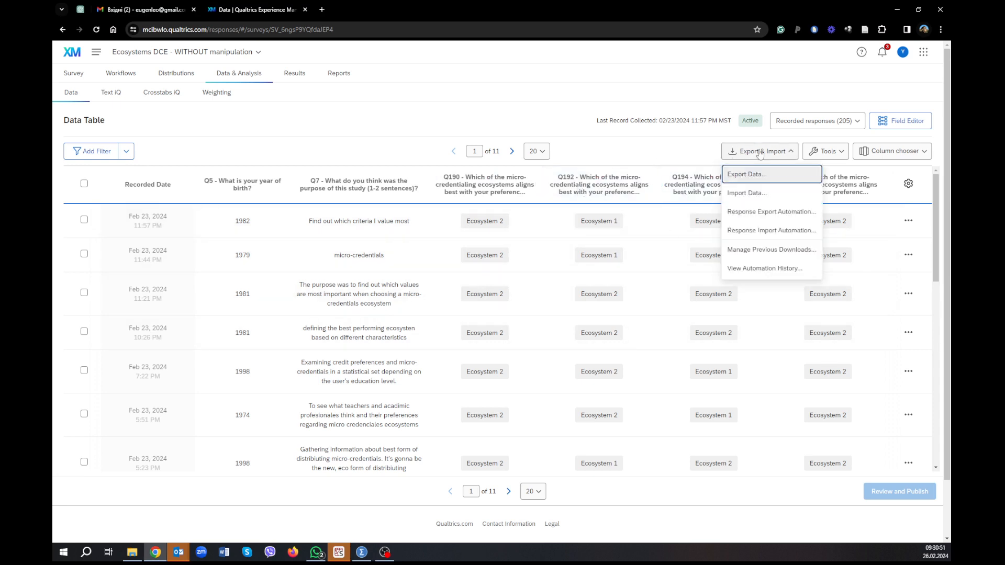
click(749, 177)
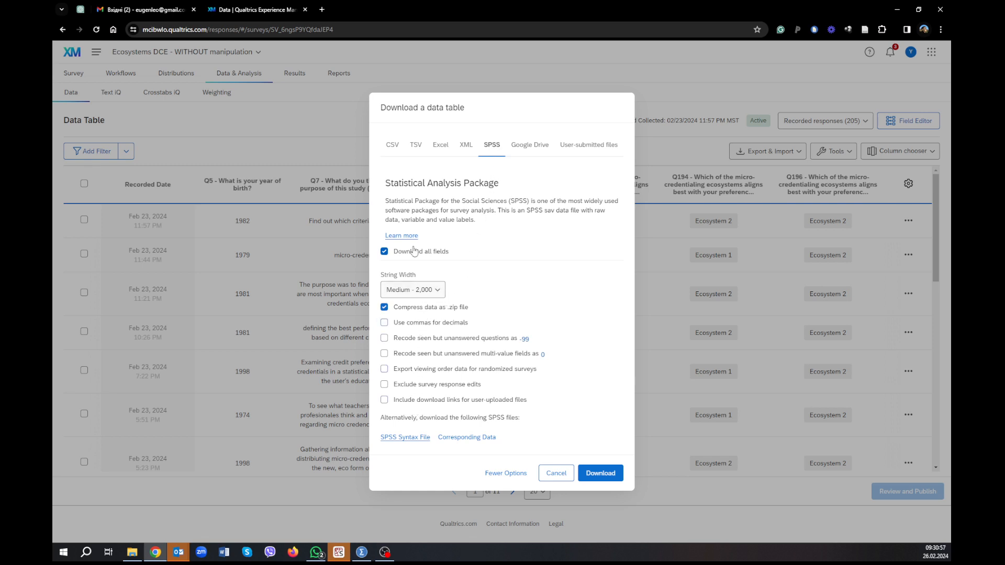
click(384, 369)
click(600, 473)
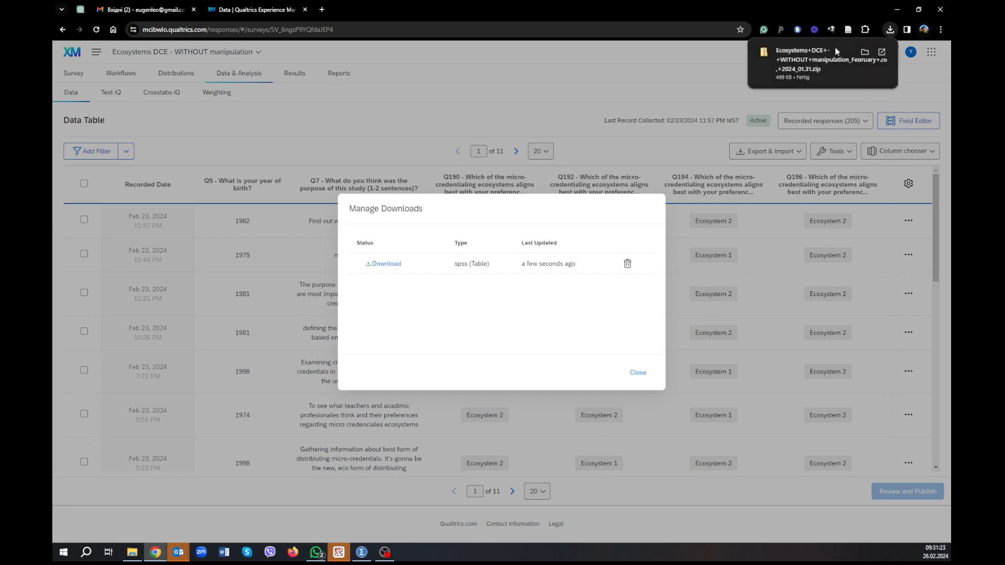
Open the SAV file from the downloaded archive in SPSS and widen the Name column in the variable list.
click(836, 51)
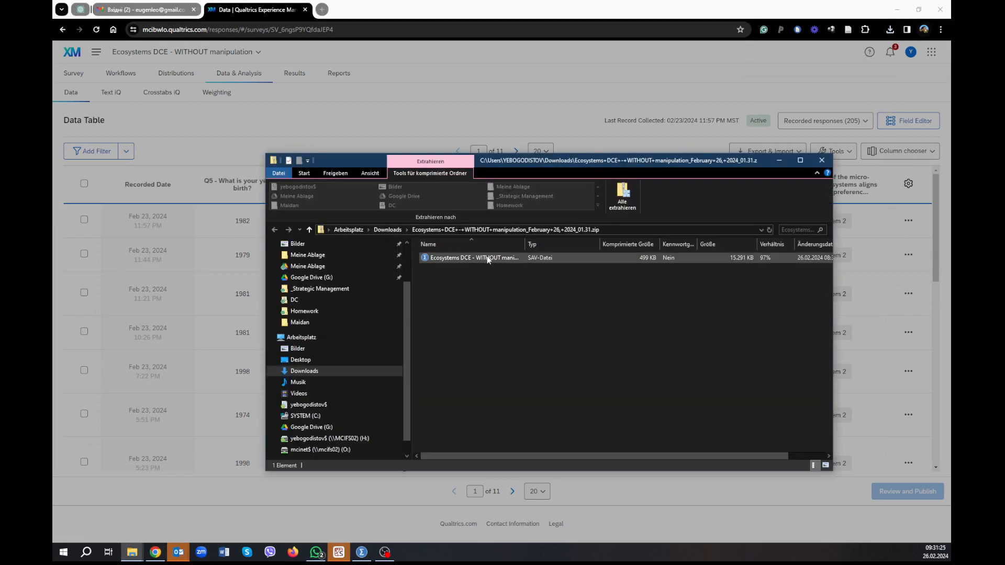
double_click(484, 257)
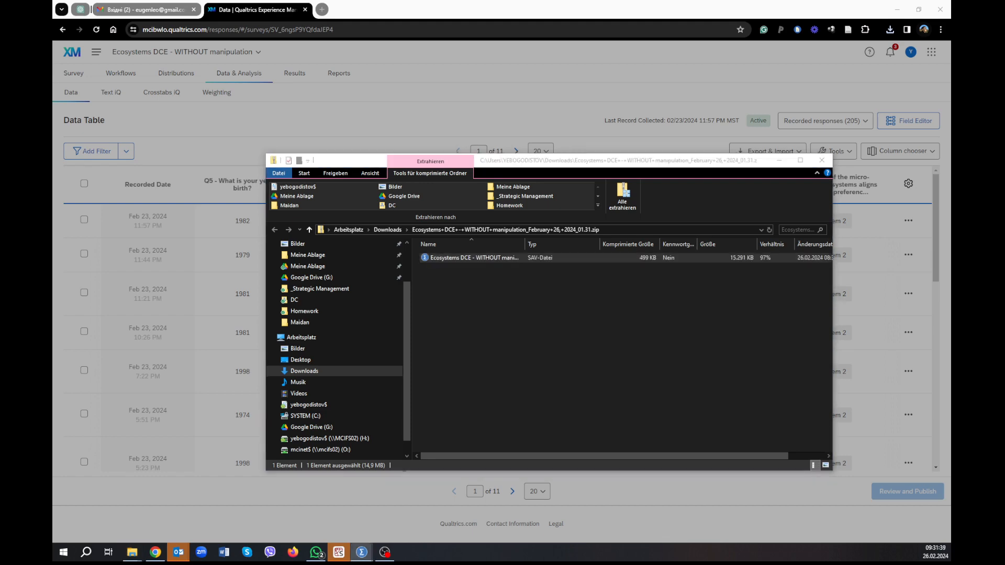
drag(950, 38, 510, 18)
double_click(510, 19)
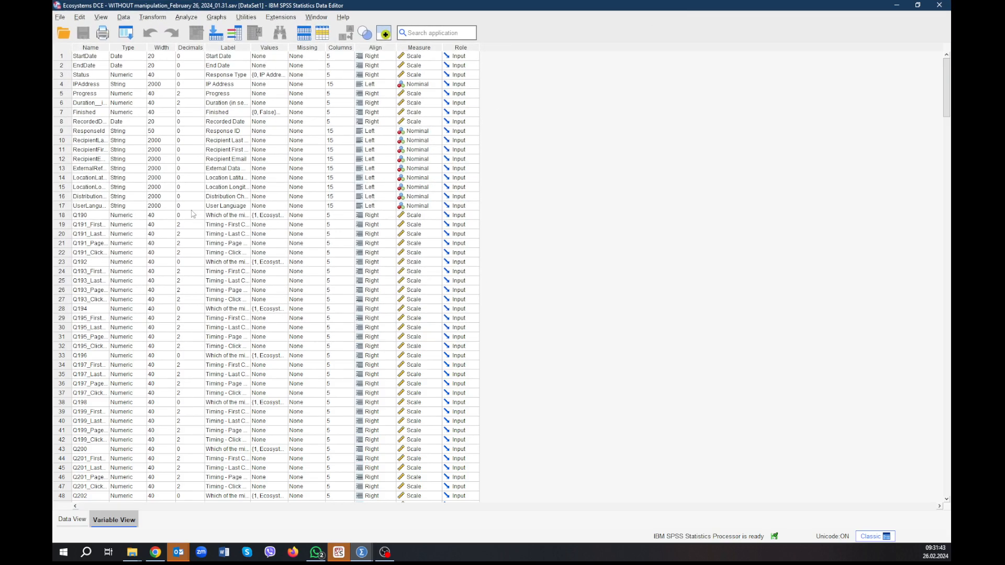
drag(108, 47, 212, 50)
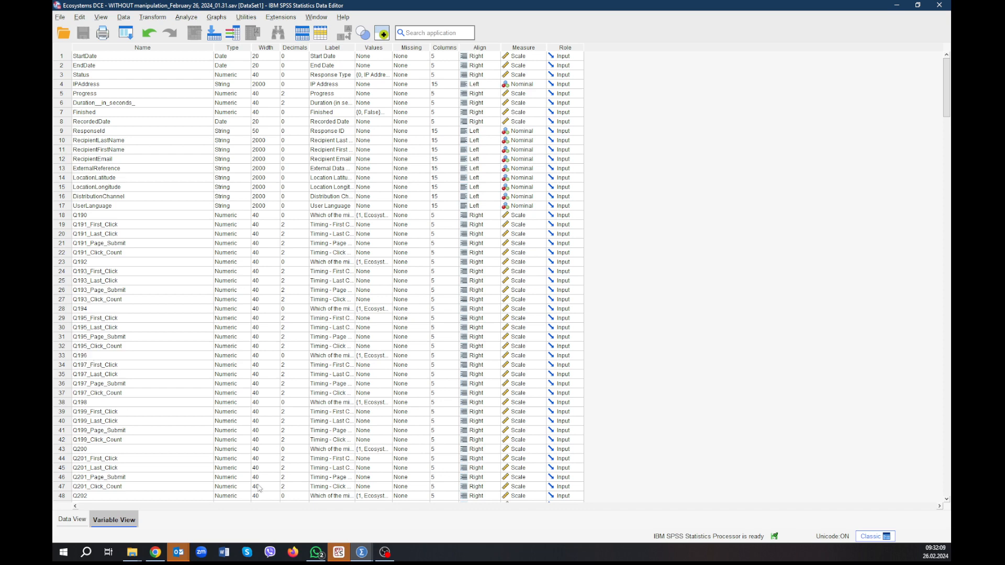
Switch back to Qualtrics, dismiss the download list, and expand Block 2:DCE in the survey editor.
click(162, 553)
click(639, 373)
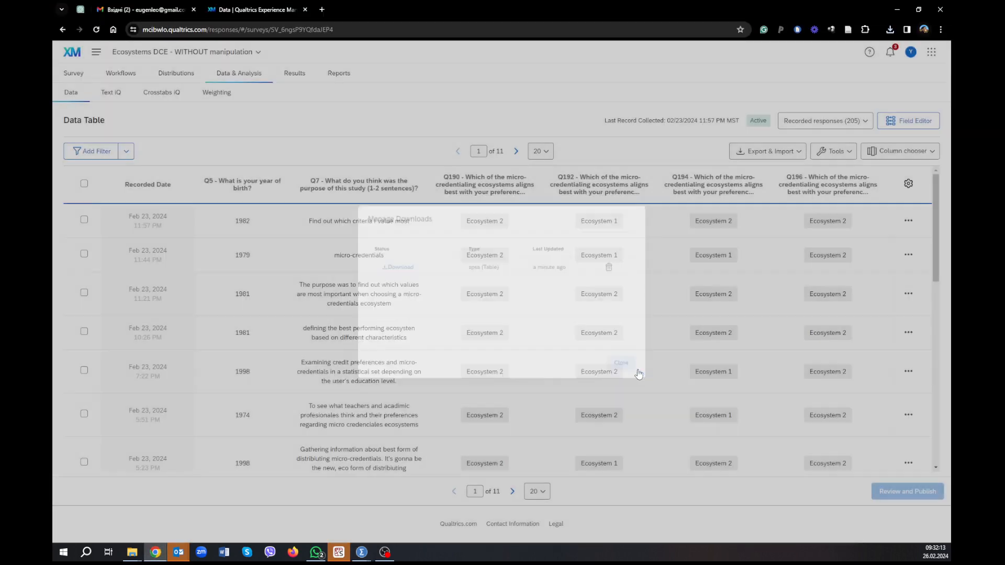
click(73, 76)
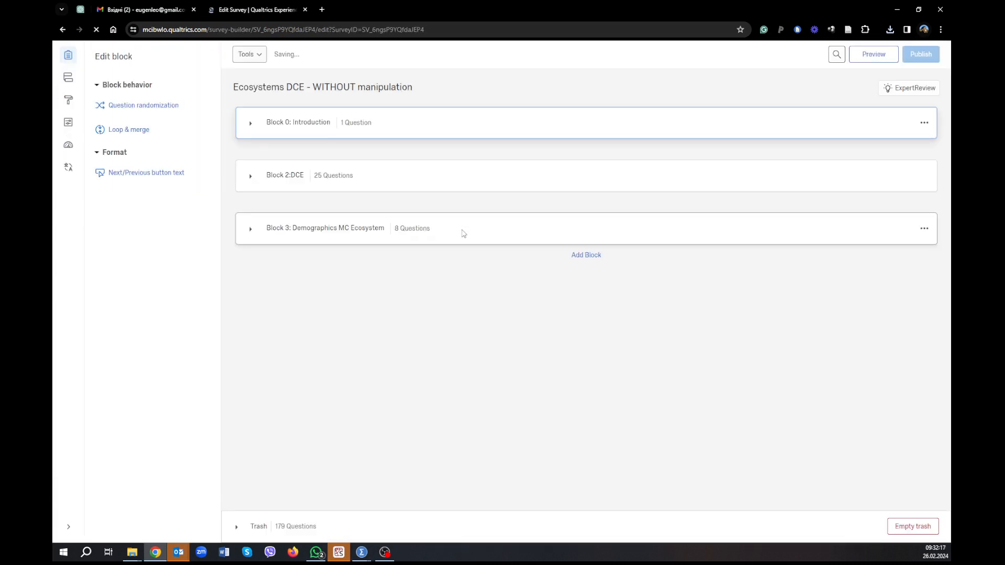
click(250, 217)
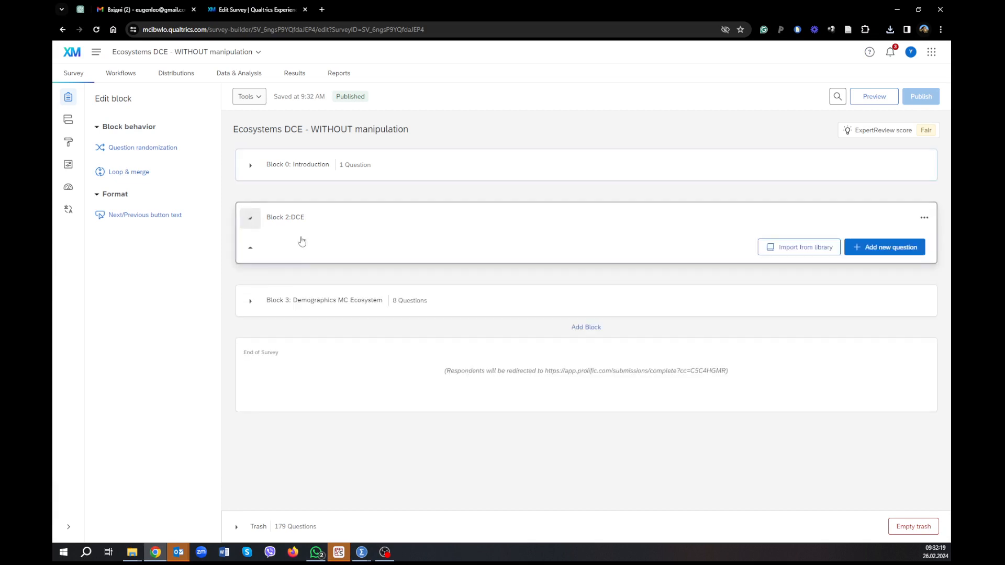
Examine the questions in Block 2:DCE for attention checks and the ecosystem each one requires respondents to select.
scroll(458, 299, down, 1)
scroll(457, 299, down, 3)
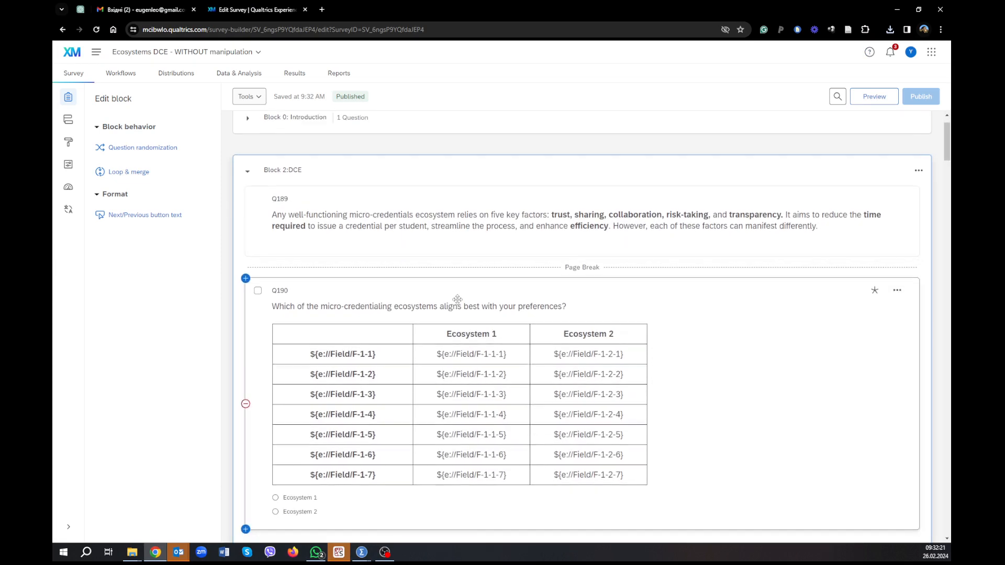
scroll(458, 302, down, 8)
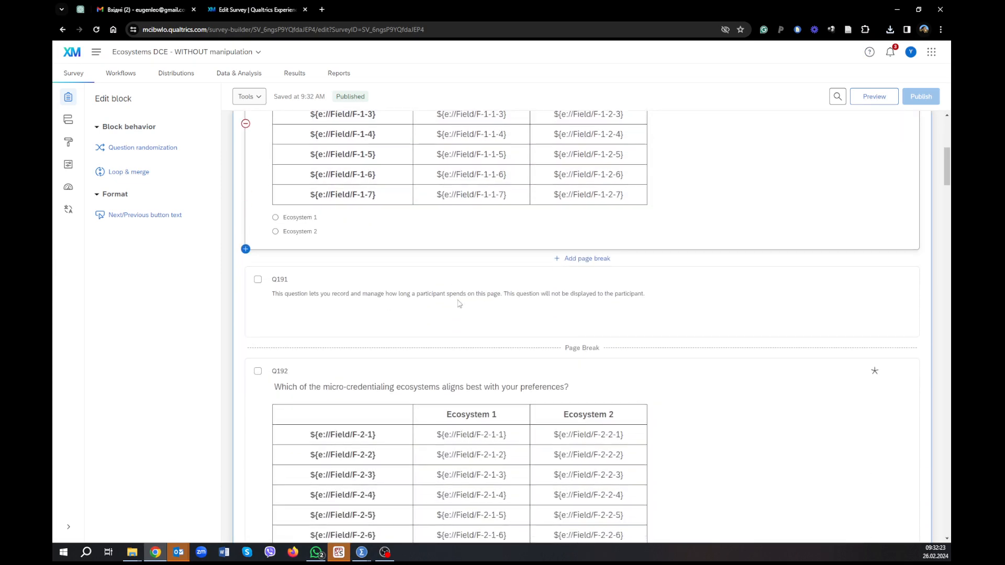
scroll(459, 304, down, 12)
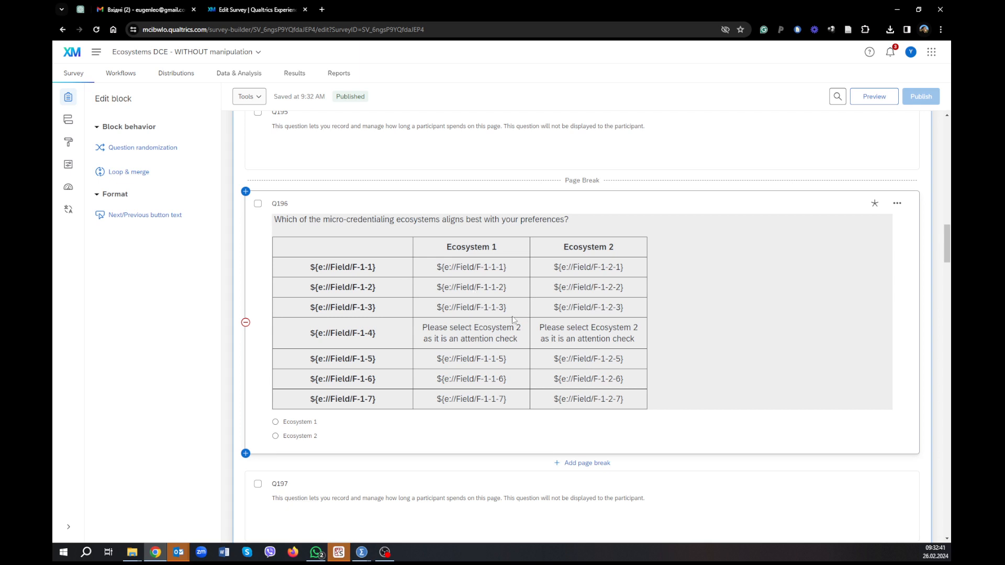
scroll(517, 317, down, 3)
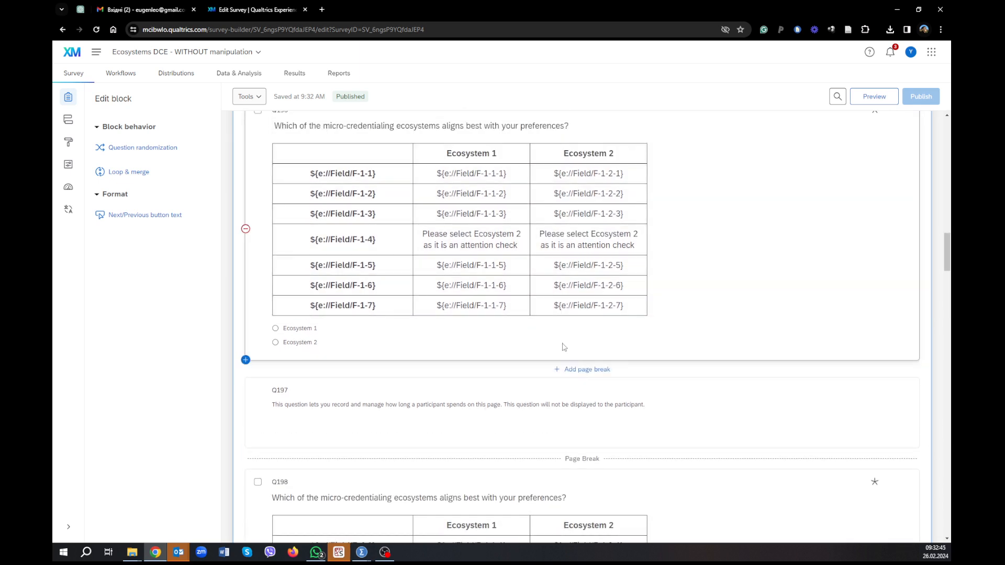
scroll(563, 346, up, 3)
scroll(563, 346, down, 10)
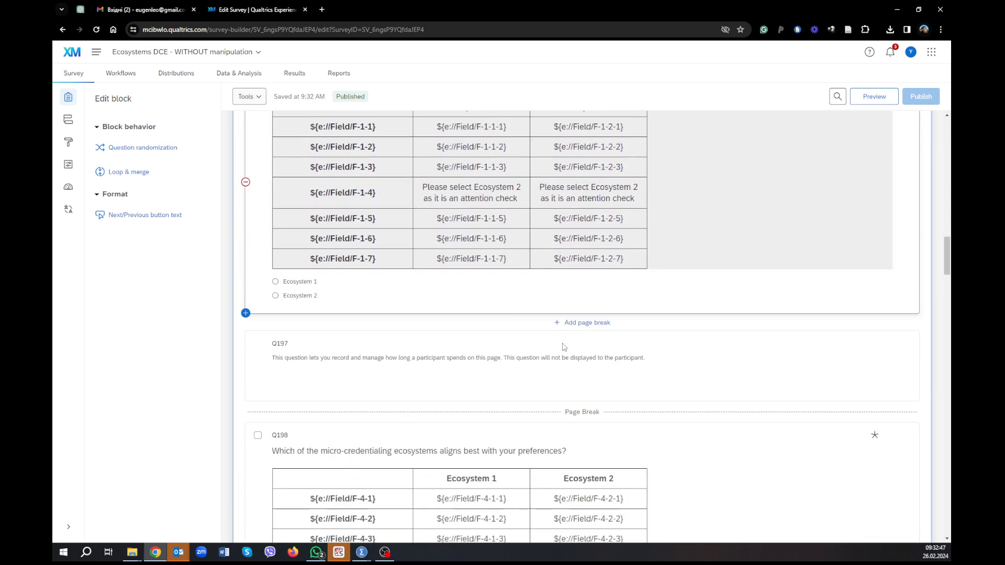
scroll(563, 346, down, 15)
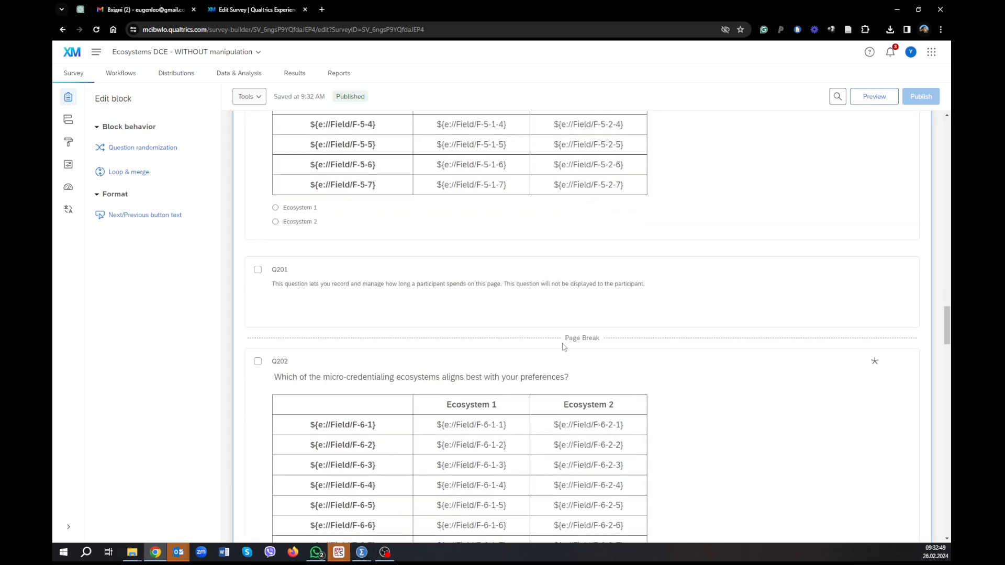
scroll(563, 347, down, 20)
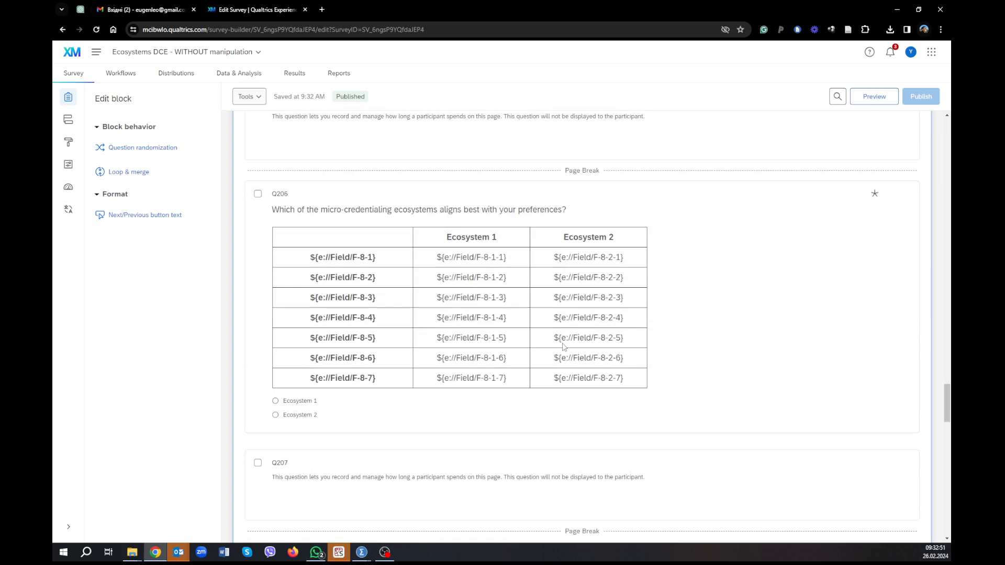
scroll(564, 346, up, 4)
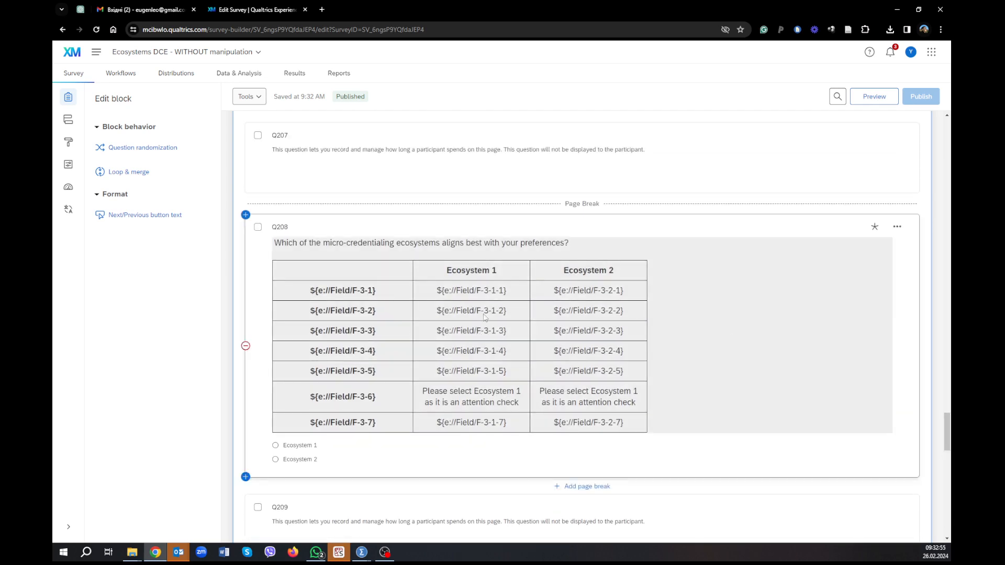
scroll(513, 346, down, 2)
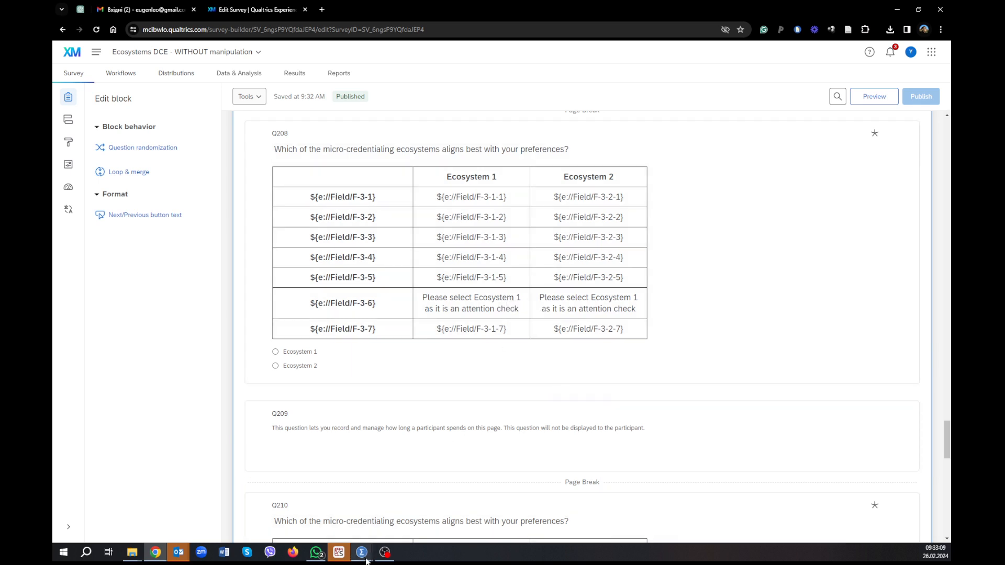
Switch to the SPSS dataset, locate attention-check variable Q196, and sort the cases by it in ascending order.
mouse_move(366, 561)
click(400, 485)
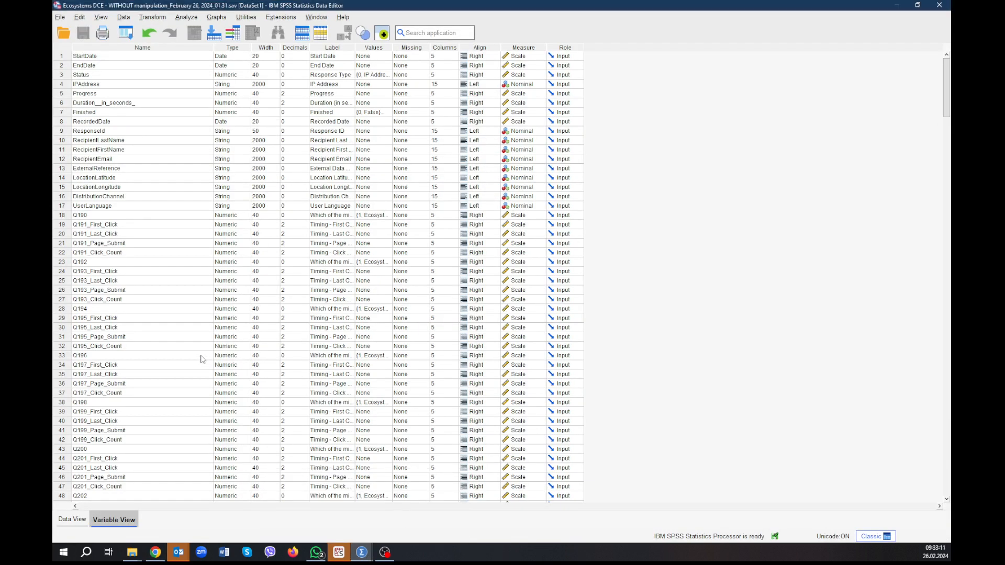
click(63, 356)
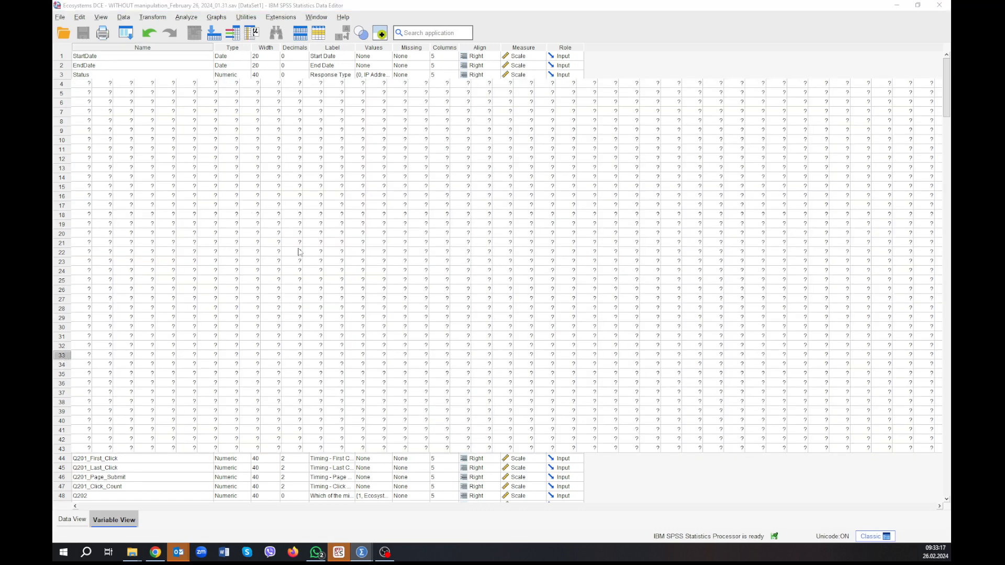
key(alt+Tab)
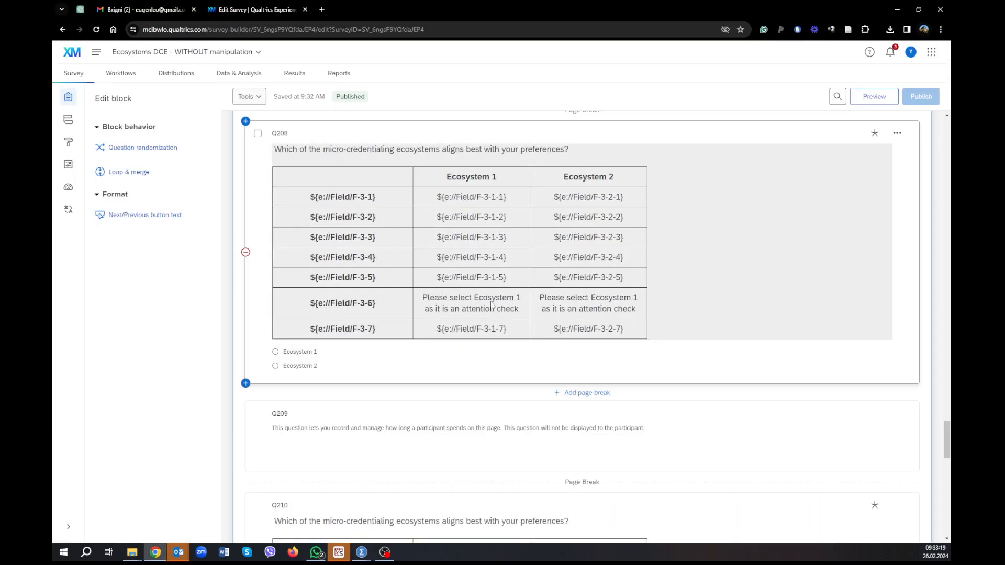
key(alt+Tab)
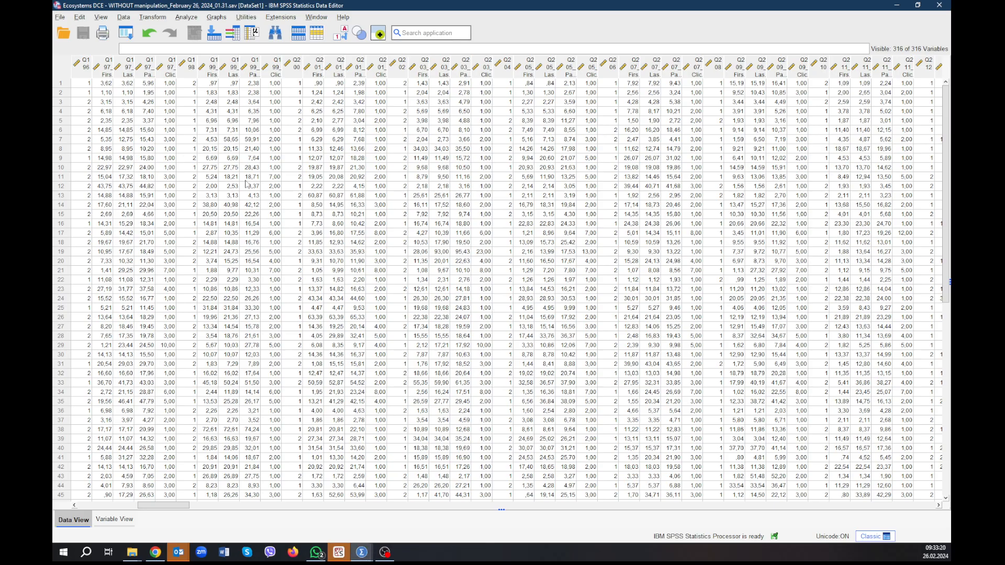
click(84, 77)
right_click(84, 78)
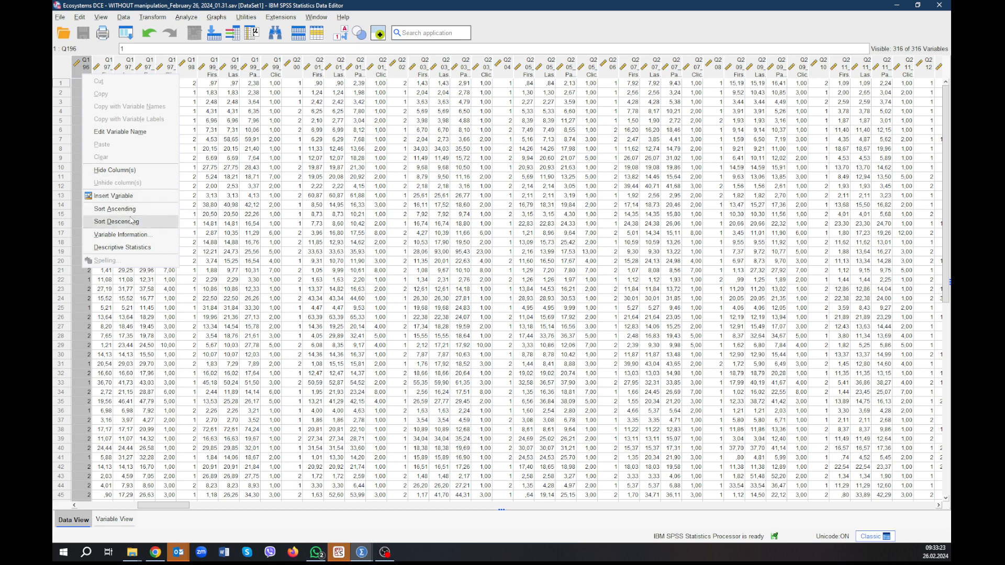
click(152, 208)
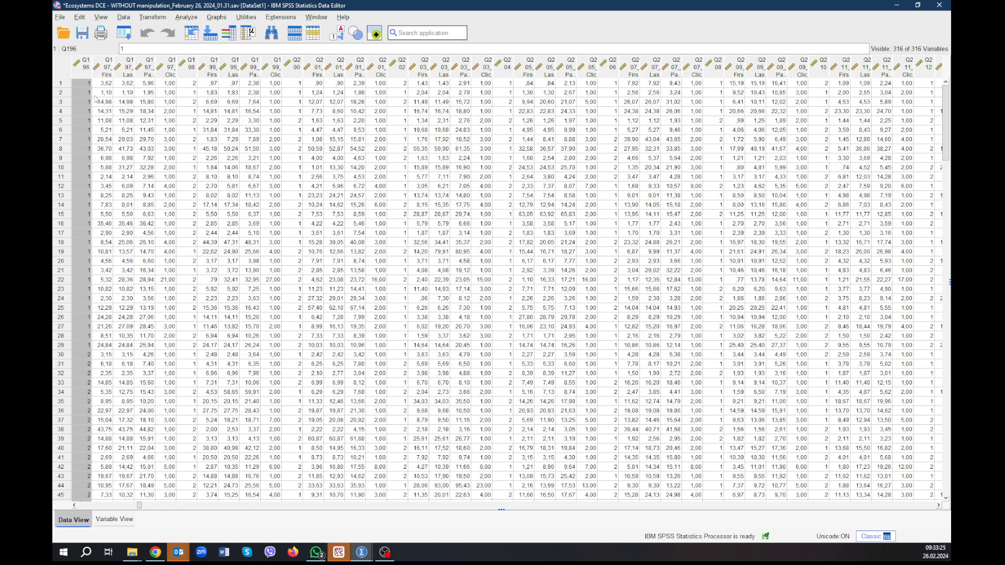
Delete cases 1 through 29, where Q196 has the wrong attention-check answer of 1.
click(82, 345)
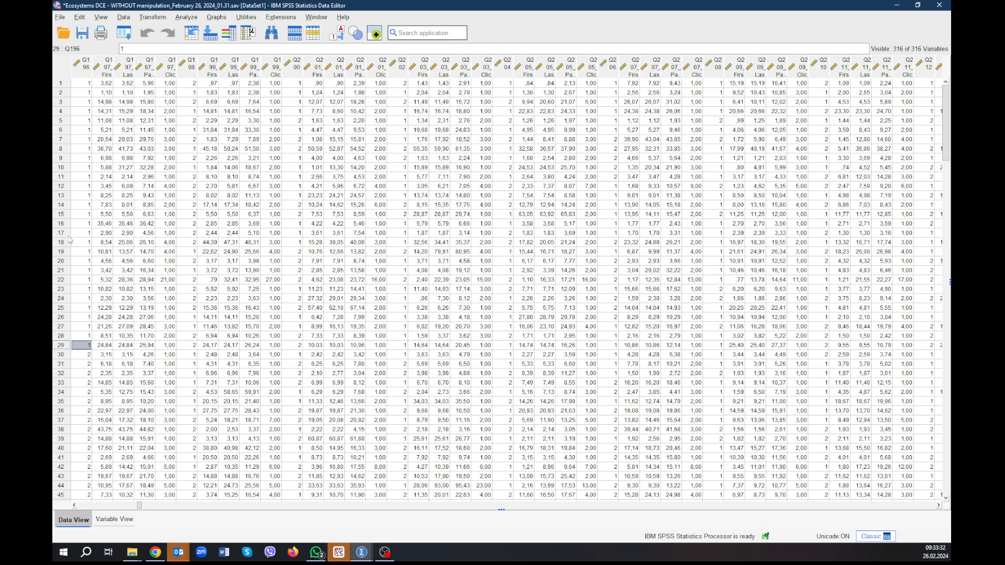
click(67, 84)
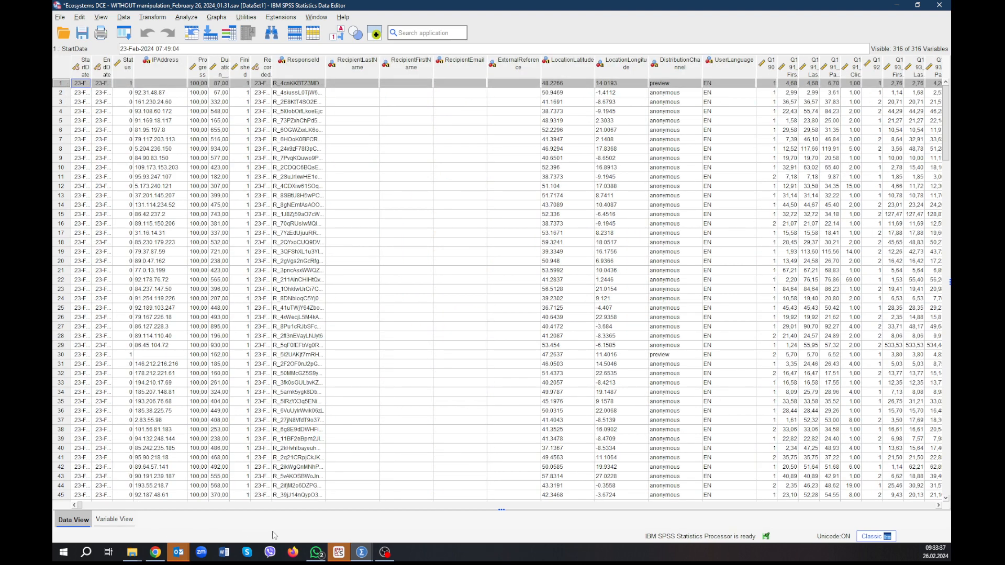
click(130, 524)
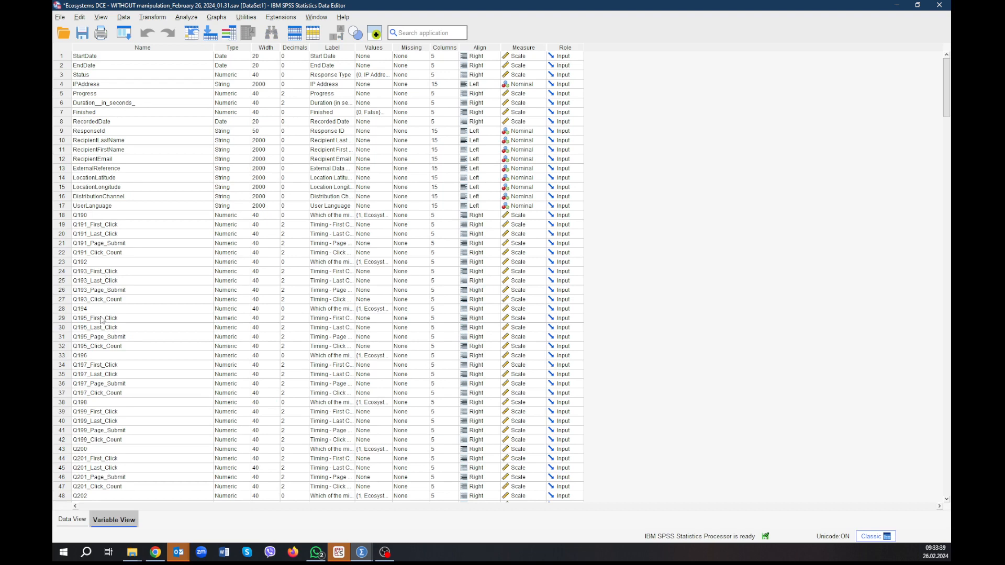
double_click(61, 358)
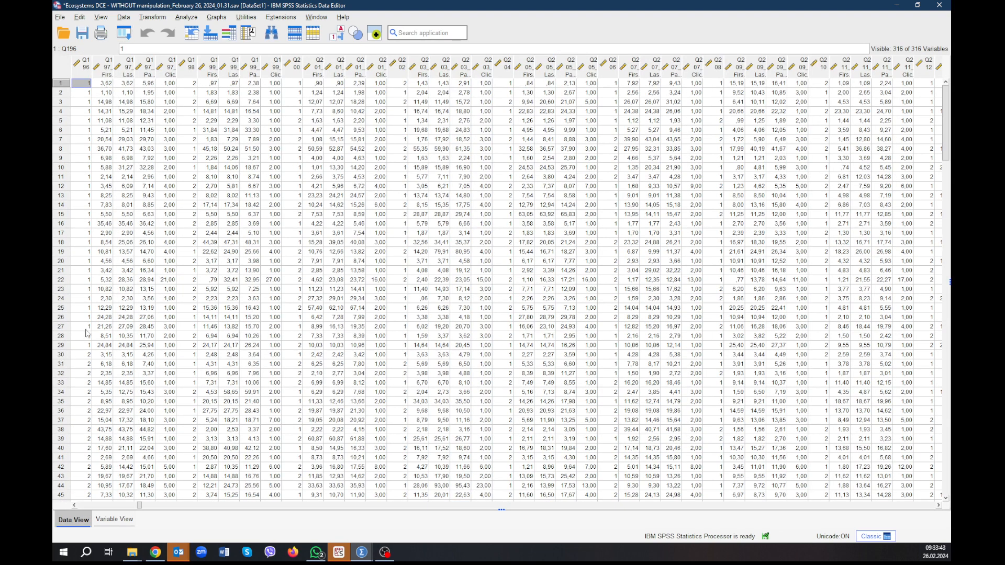
click(66, 346)
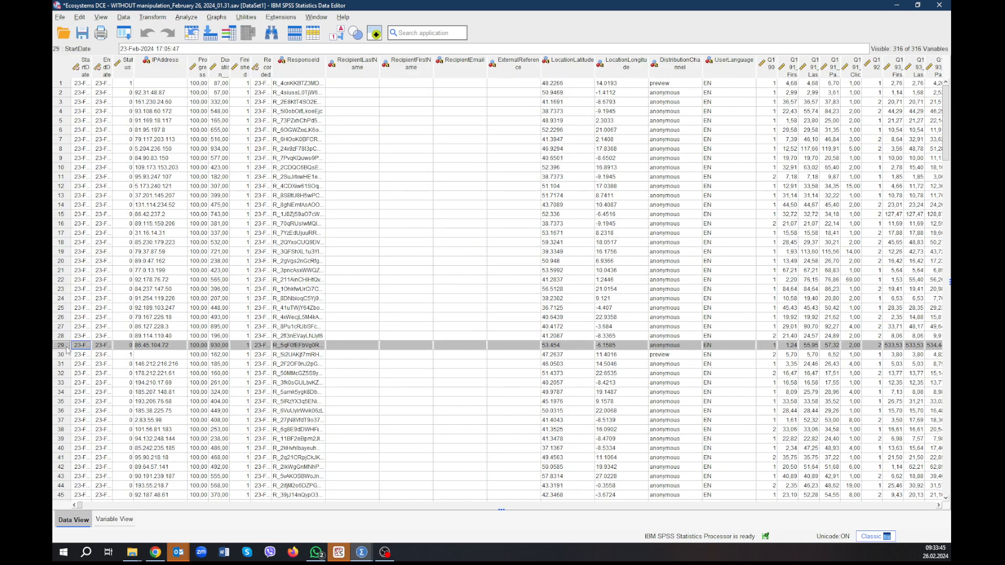
shift+click(63, 86)
right_click(66, 88)
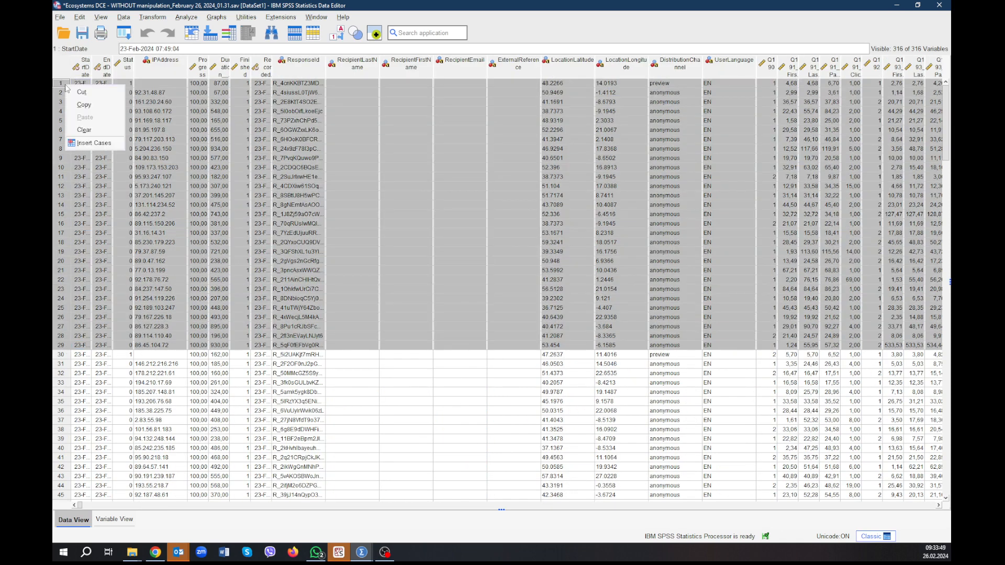
click(84, 130)
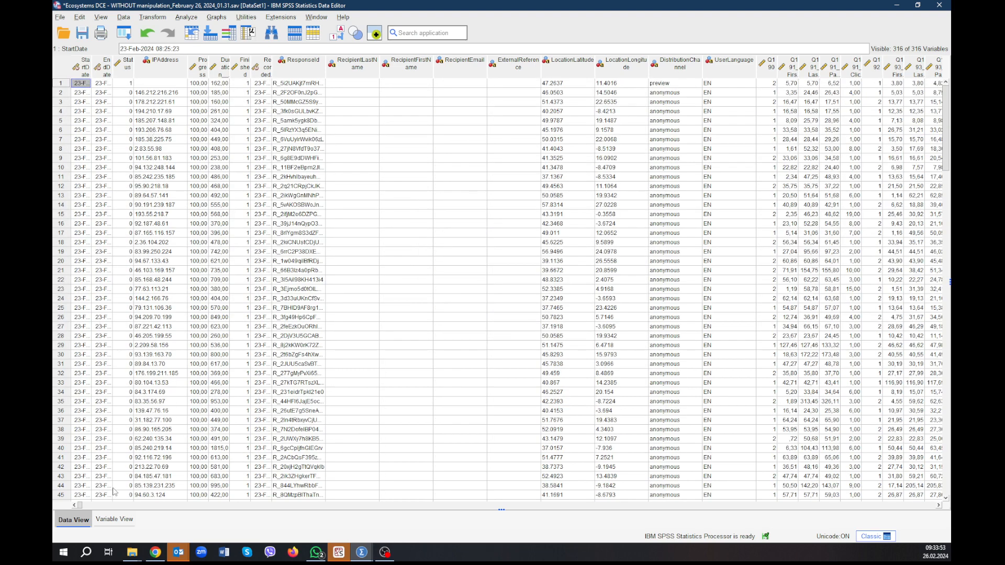
Locate attention-check variable Q208 in the variable list and sort the cases by it in descending order.
click(114, 519)
scroll(176, 386, down, 2)
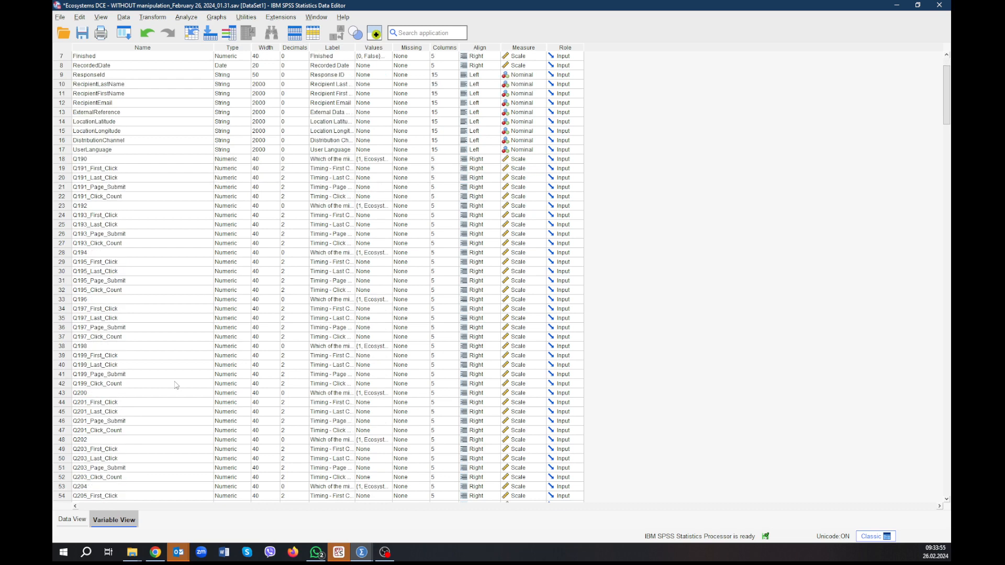
scroll(176, 386, down, 8)
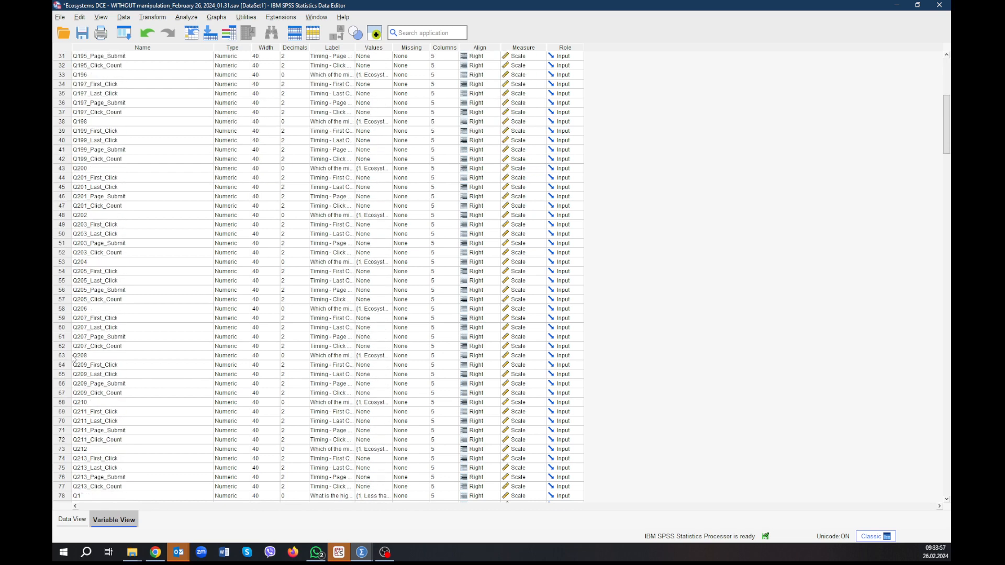
double_click(63, 359)
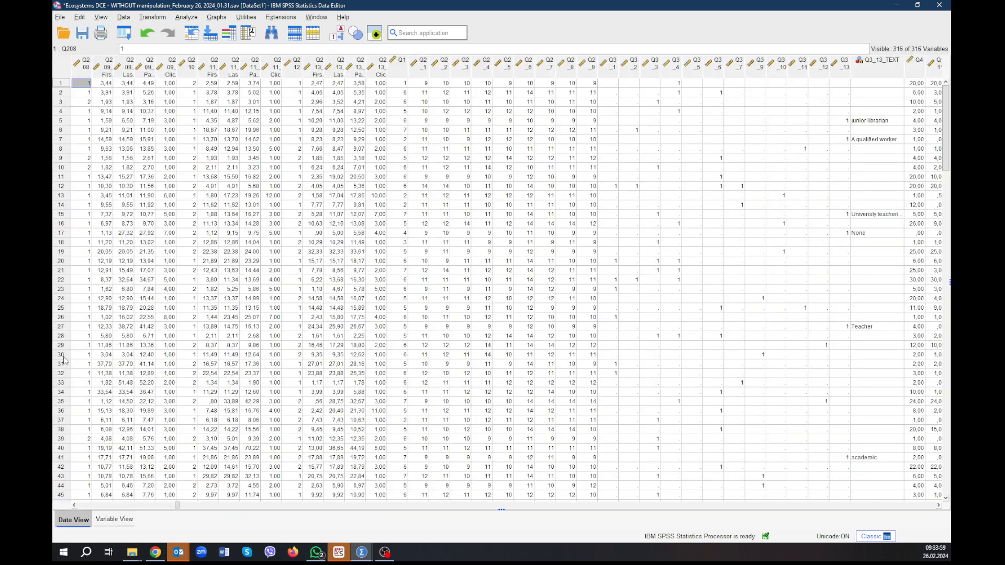
right_click(79, 72)
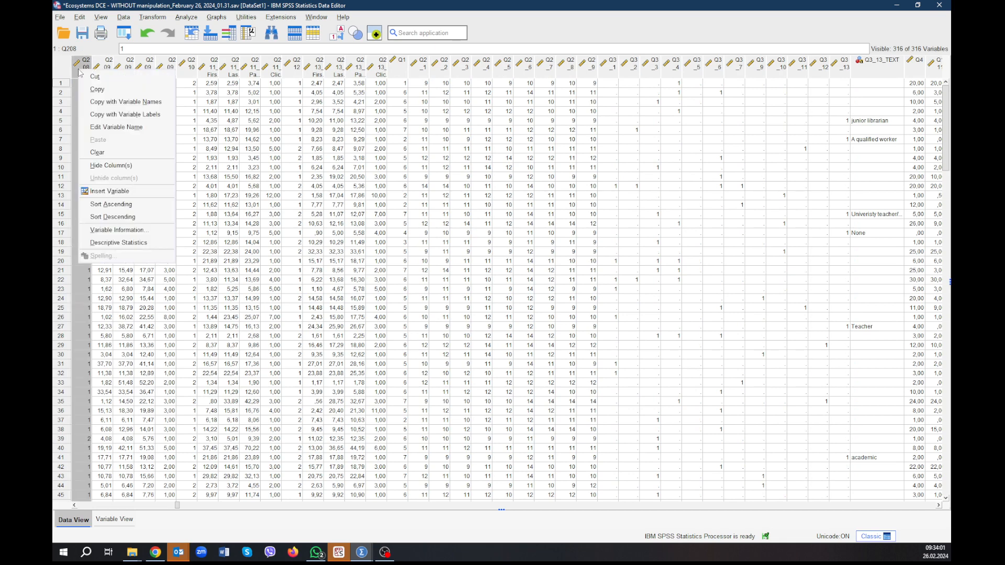
click(111, 216)
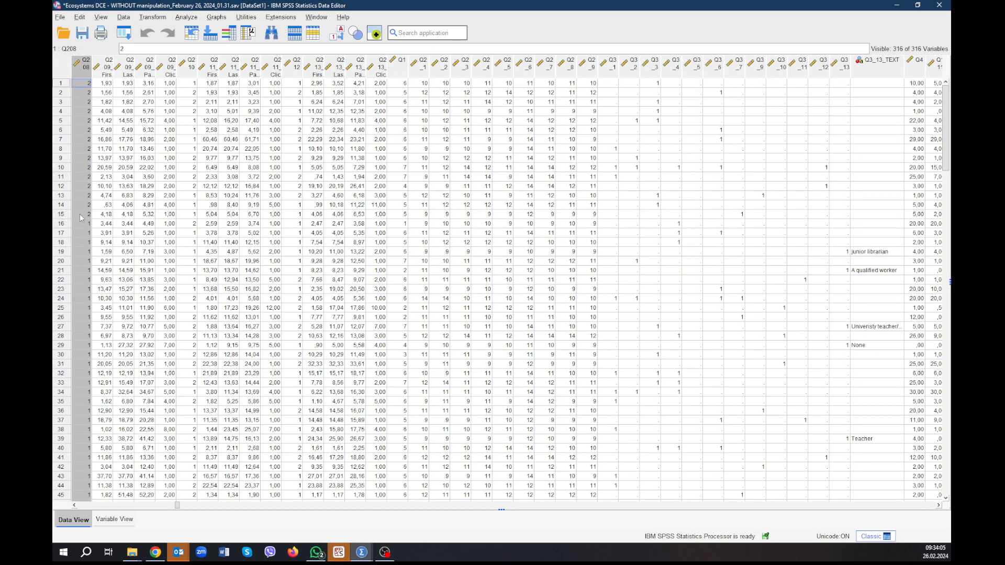
Delete cases 1 through 15, where Q208 has the wrong attention-check answer of 2, and check how many cases remain.
click(59, 215)
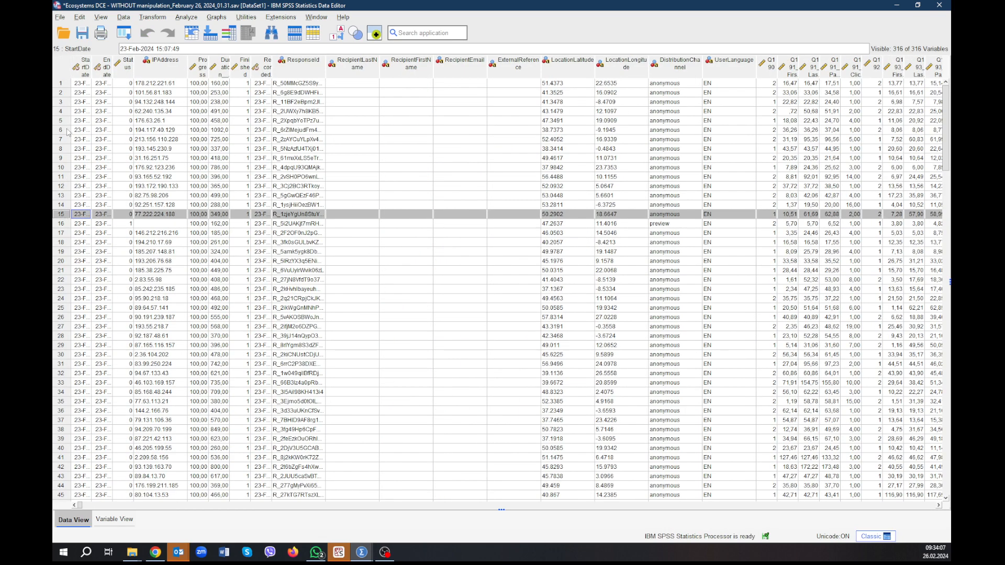
shift+click(67, 86)
right_click(66, 88)
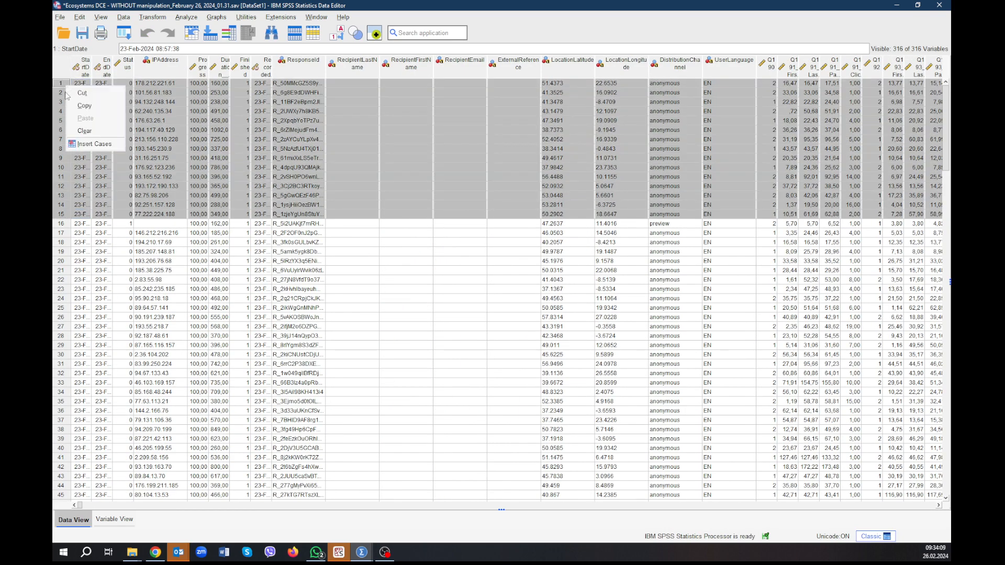
click(84, 132)
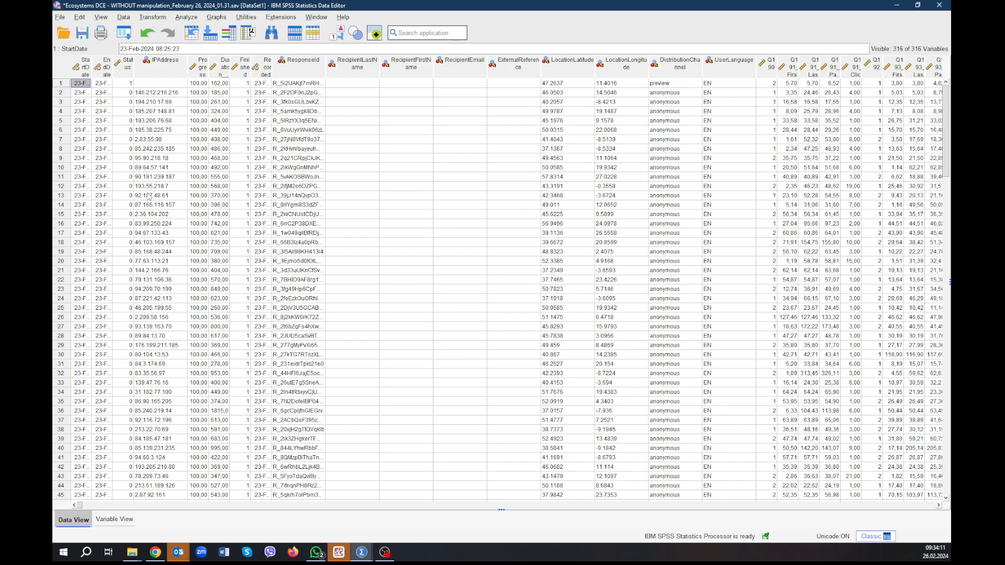
scroll(148, 196, down, 20)
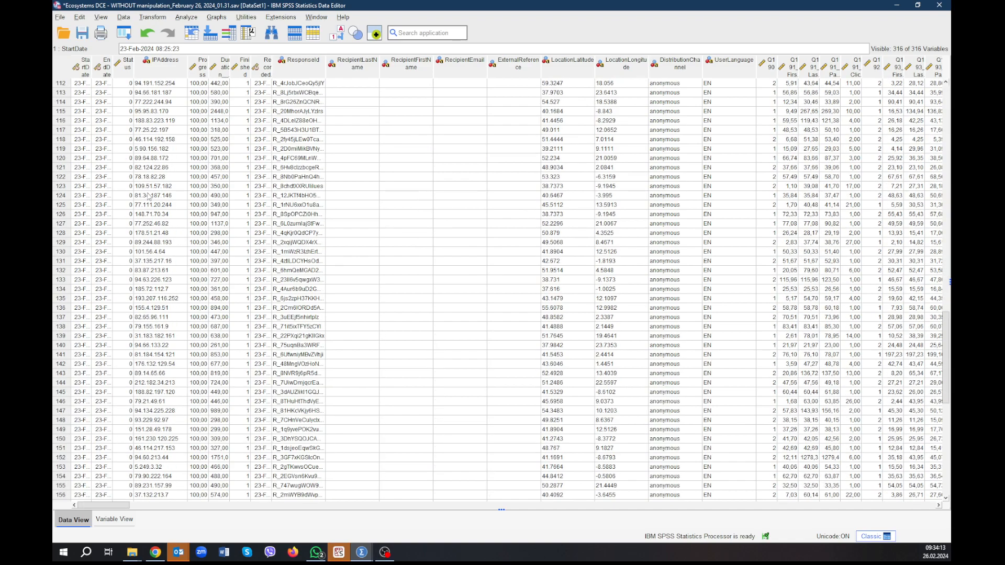
scroll(148, 196, down, 11)
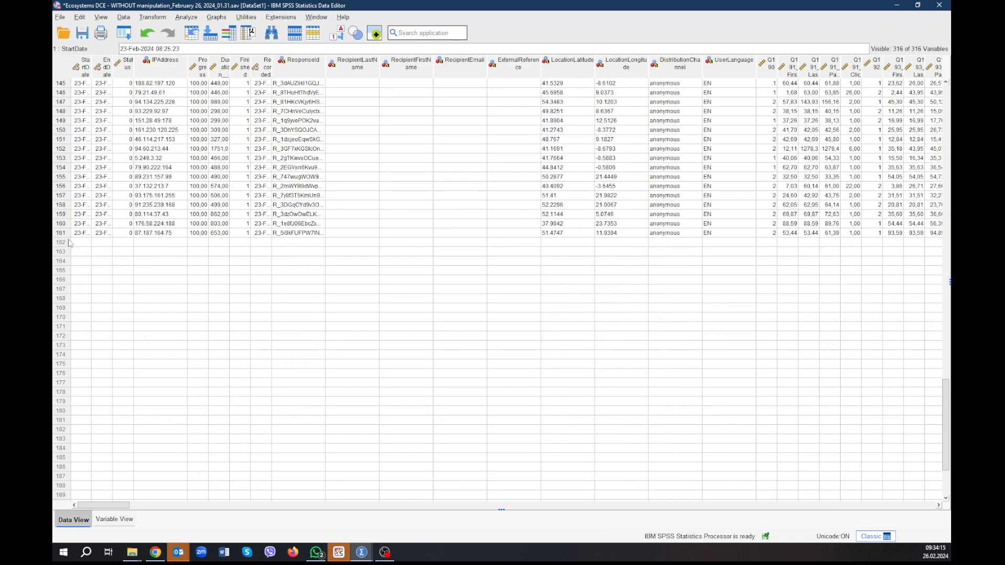
scroll(313, 255, up, 4)
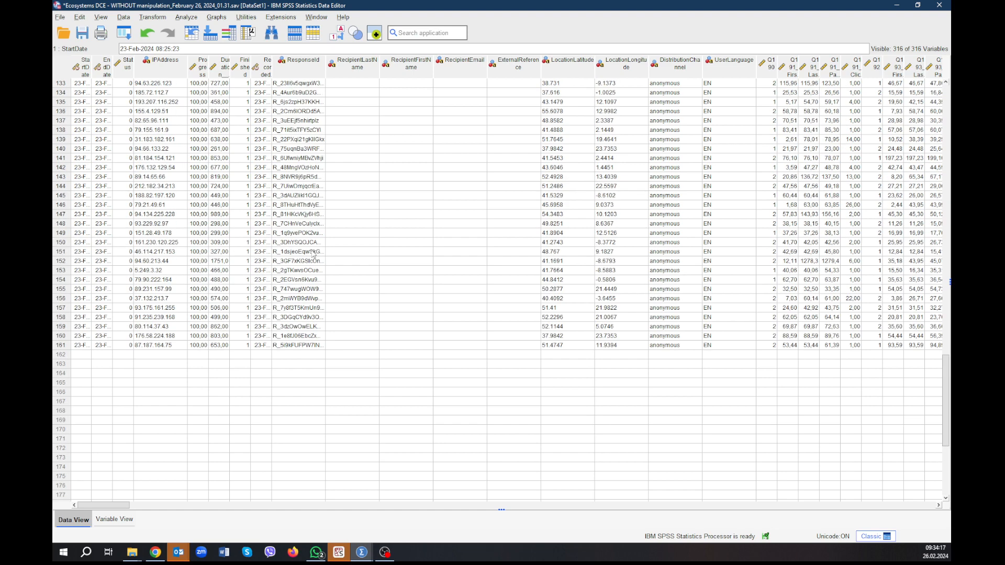
Find Q196 in the variable list, switch to Qualtrics, and examine the attention-check question with the same number.
click(115, 519)
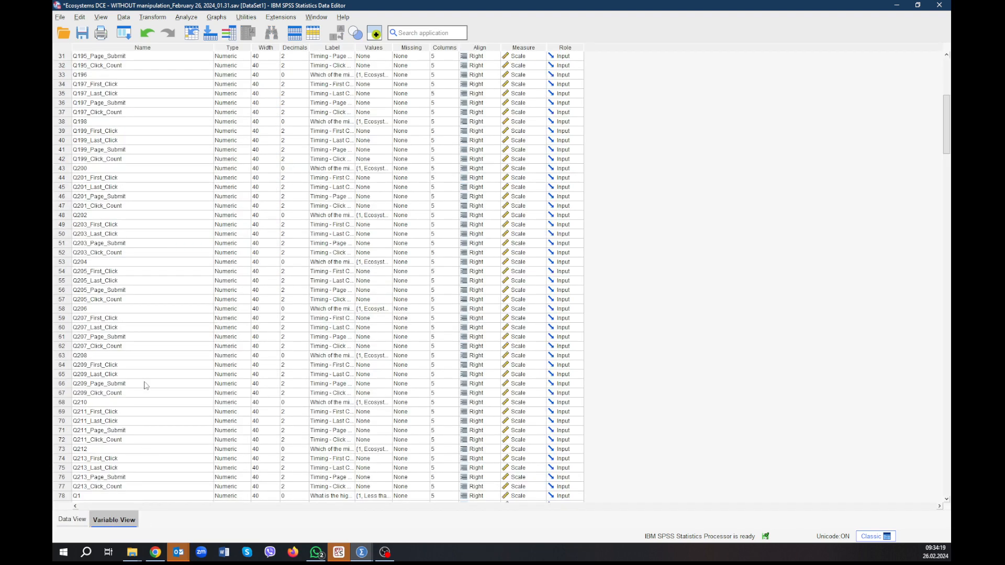
scroll(111, 183, up, 3)
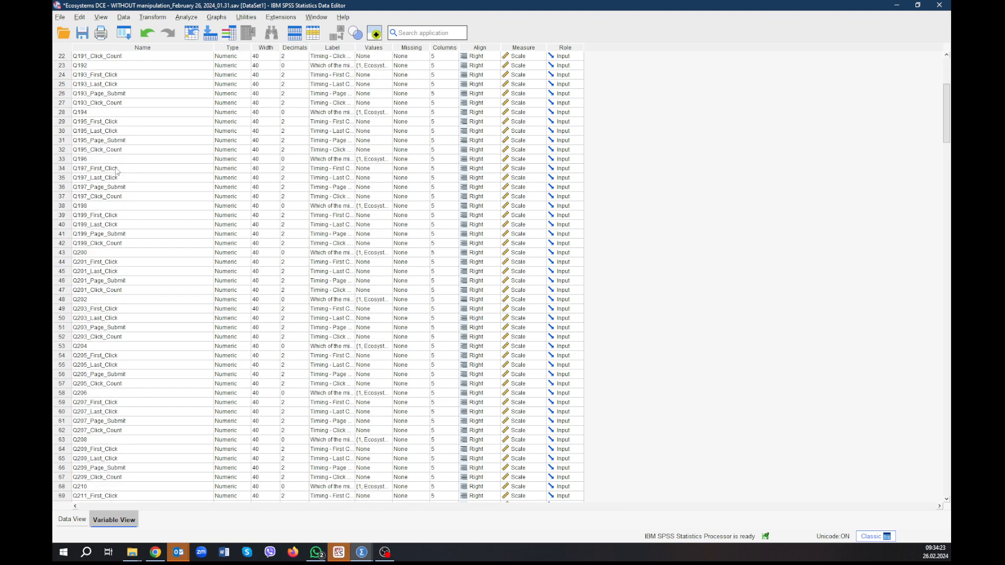
click(65, 159)
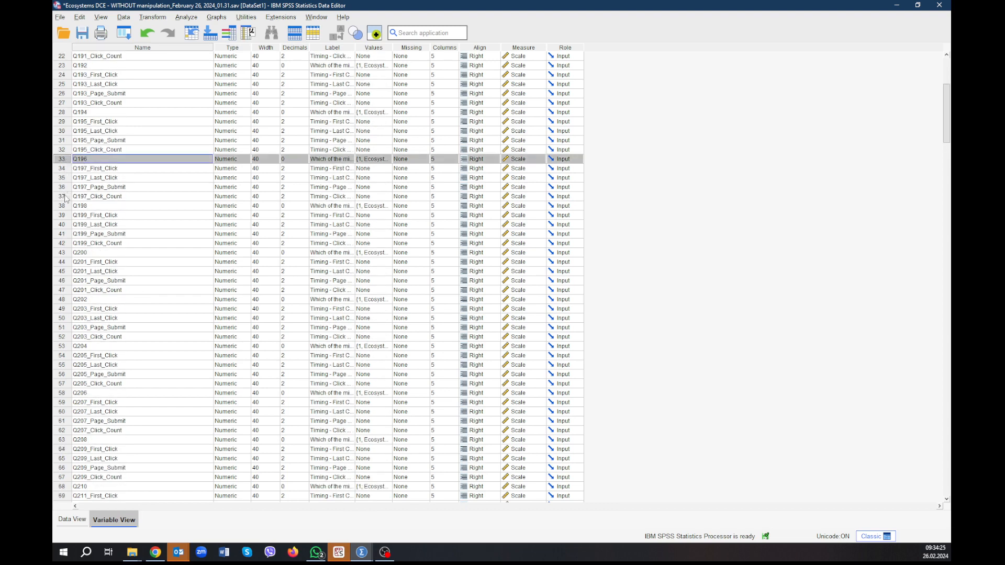
click(156, 552)
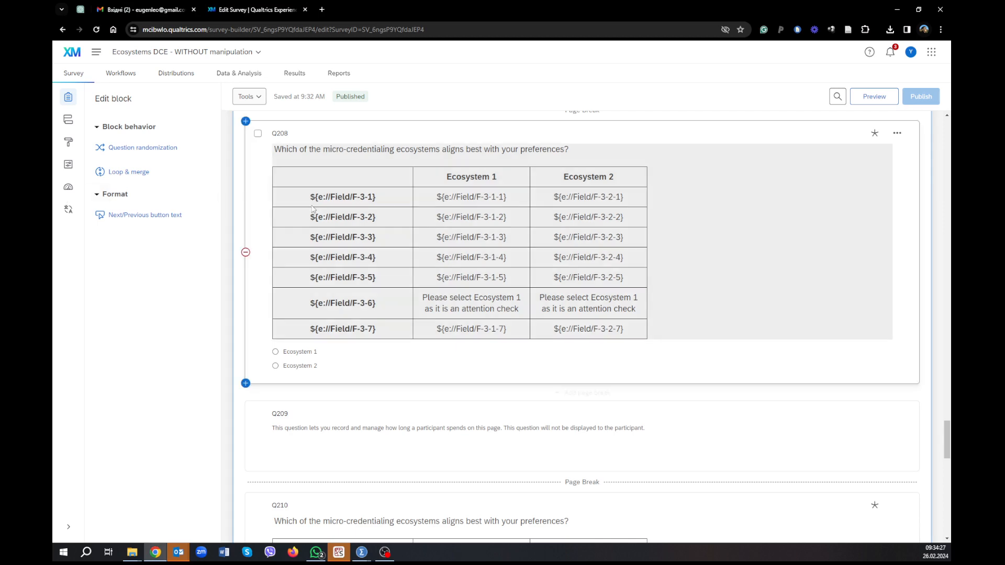
scroll(470, 220, up, 1)
scroll(470, 220, down, 2)
scroll(470, 220, up, 20)
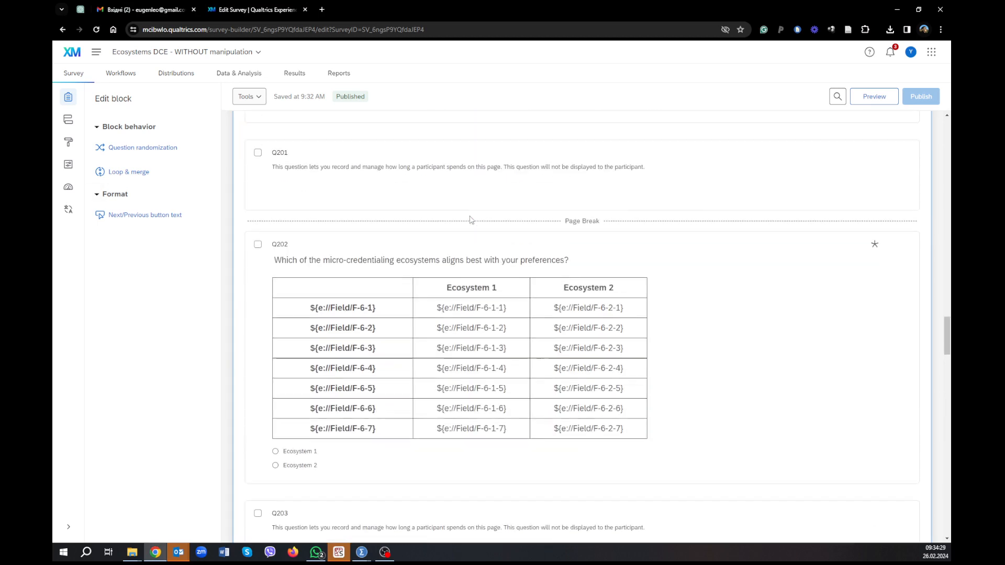
scroll(471, 219, down, 2)
scroll(470, 219, up, 4)
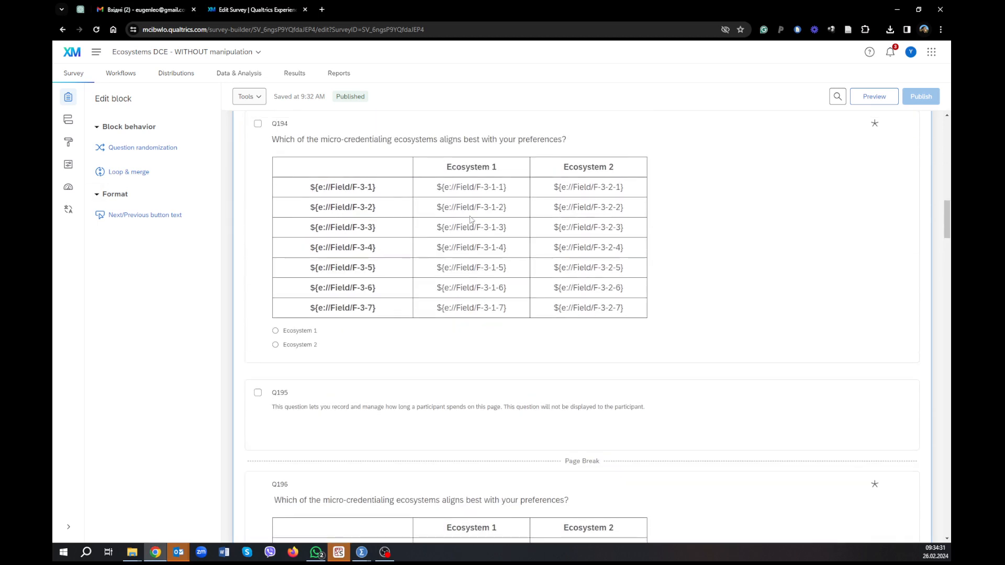
scroll(470, 220, down, 2)
scroll(471, 220, up, 3)
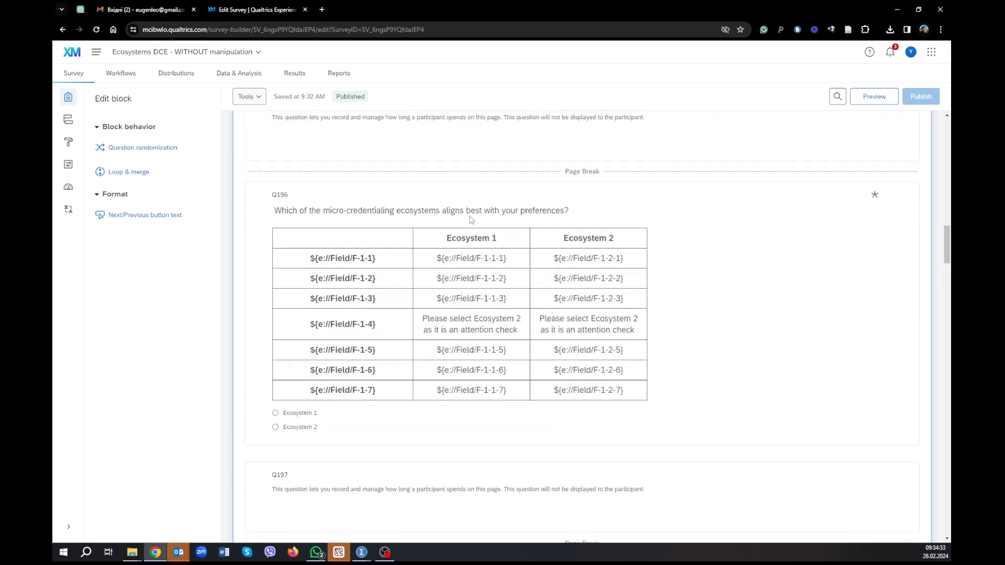
click(394, 326)
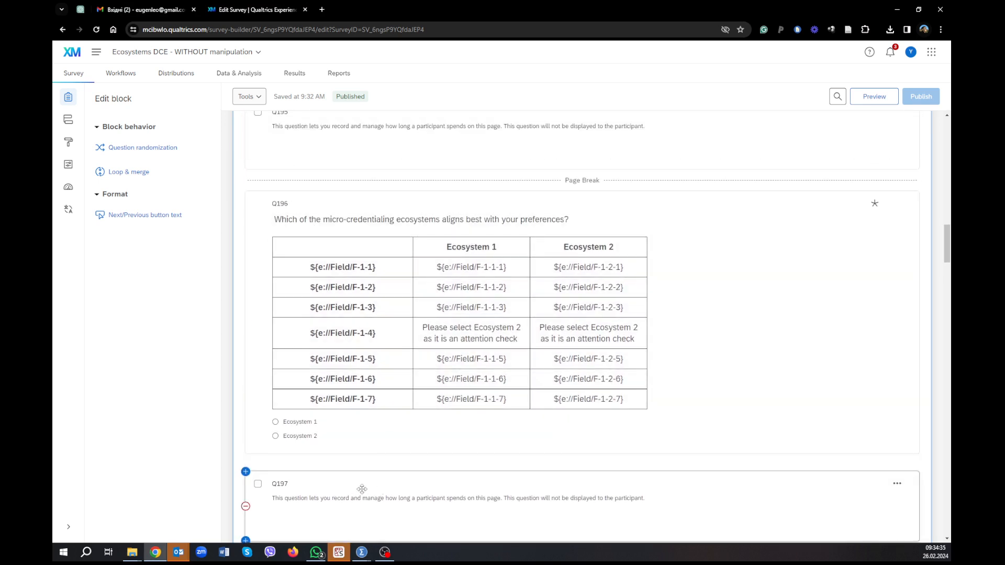
Switch back to SPSS and delete attention-check variable Q196 together with its four Q197 timing variables.
key(alt+Tab)
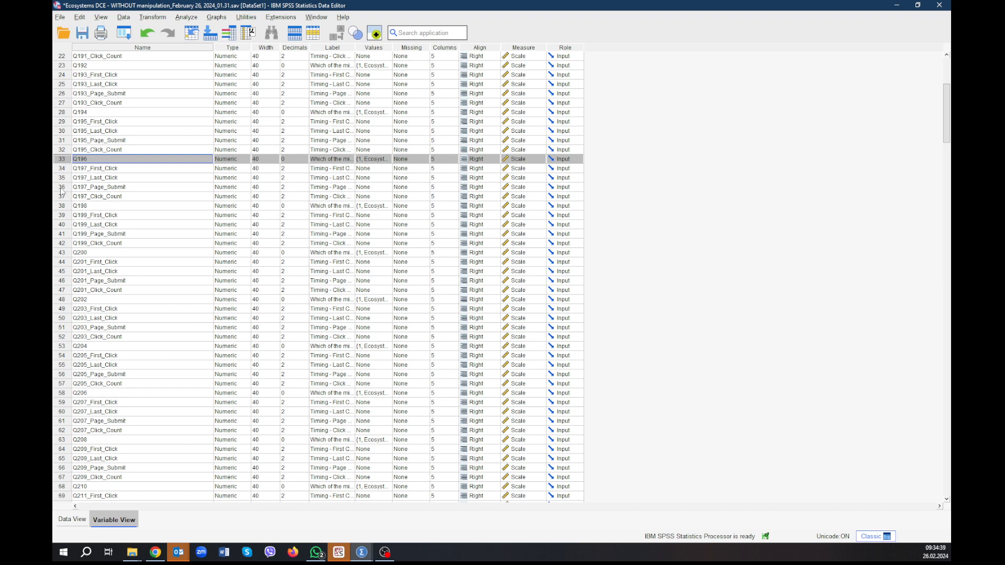
click(96, 115)
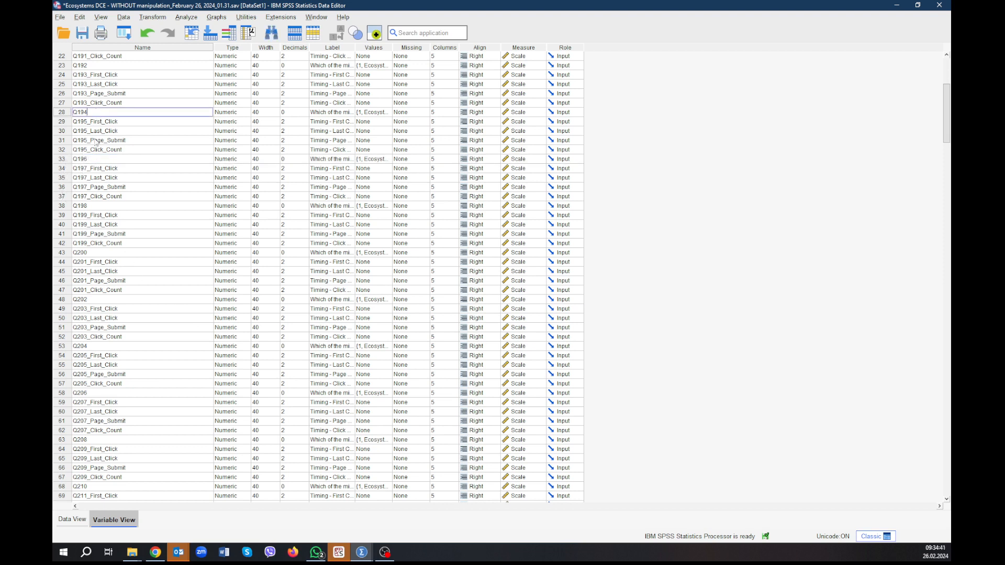
double_click(91, 159)
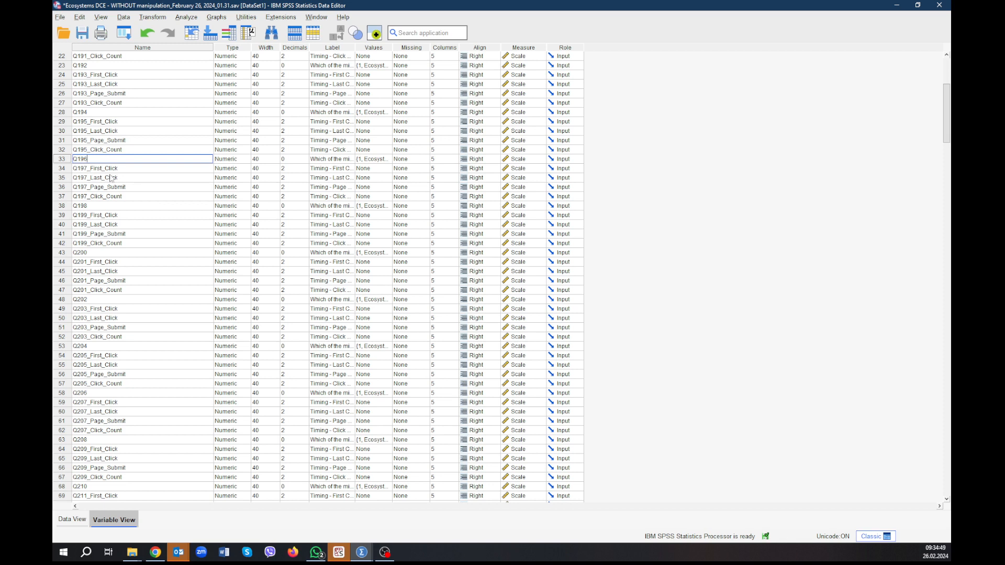
click(63, 159)
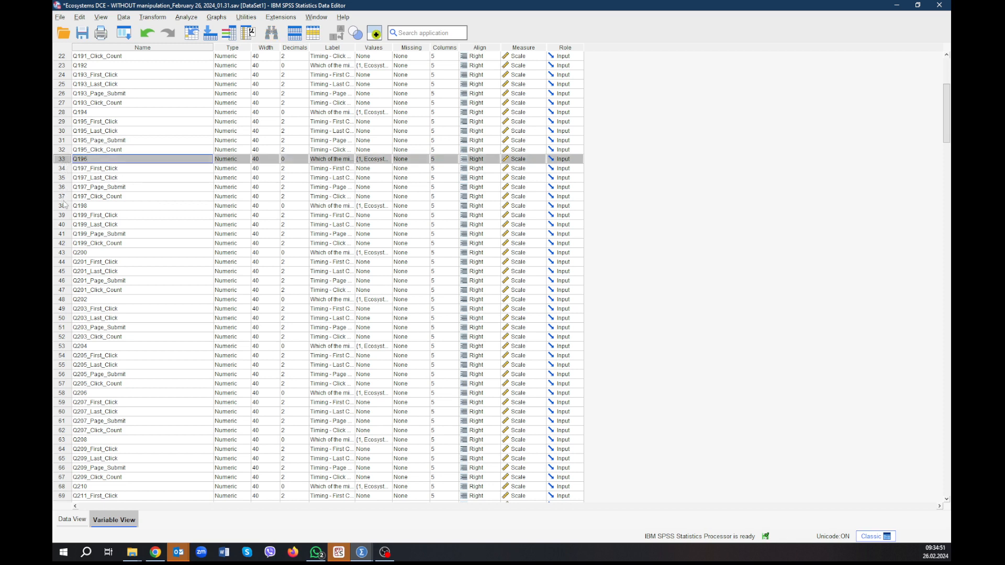
shift+click(63, 201)
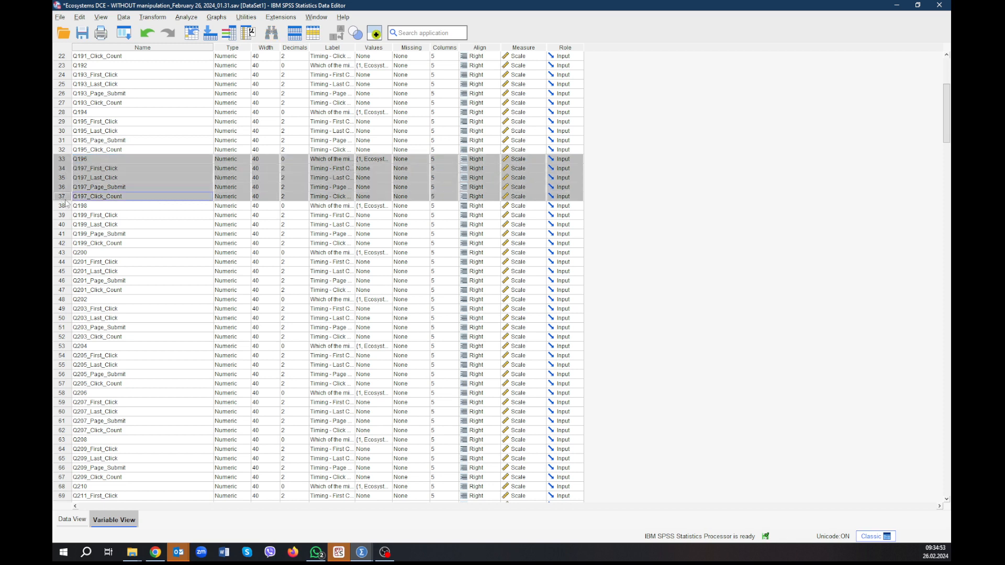
right_click(66, 201)
click(79, 233)
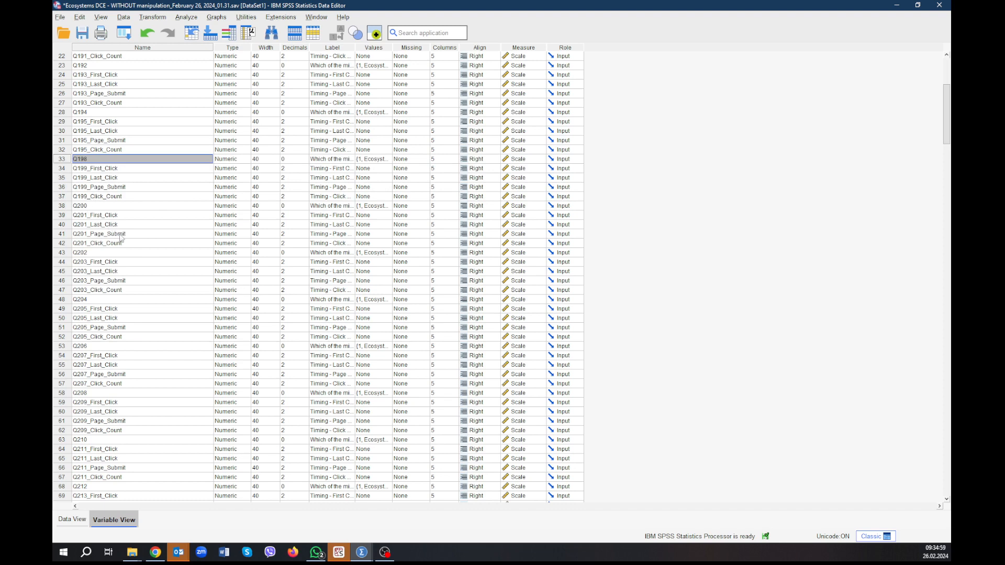
Delete attention-check variable Q208 together with its four Q209 timing variables from the variable list.
scroll(123, 238, down, 5)
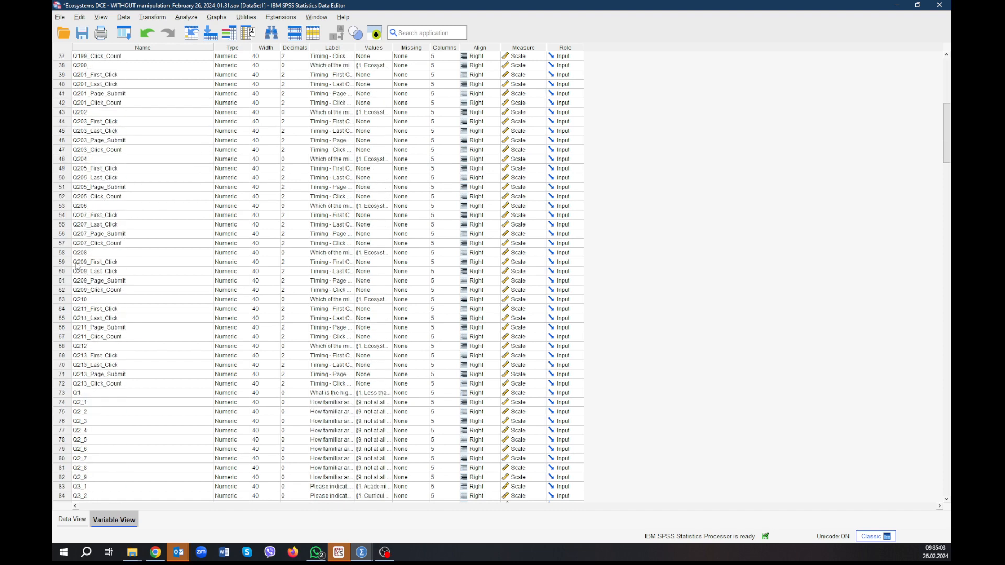
click(65, 253)
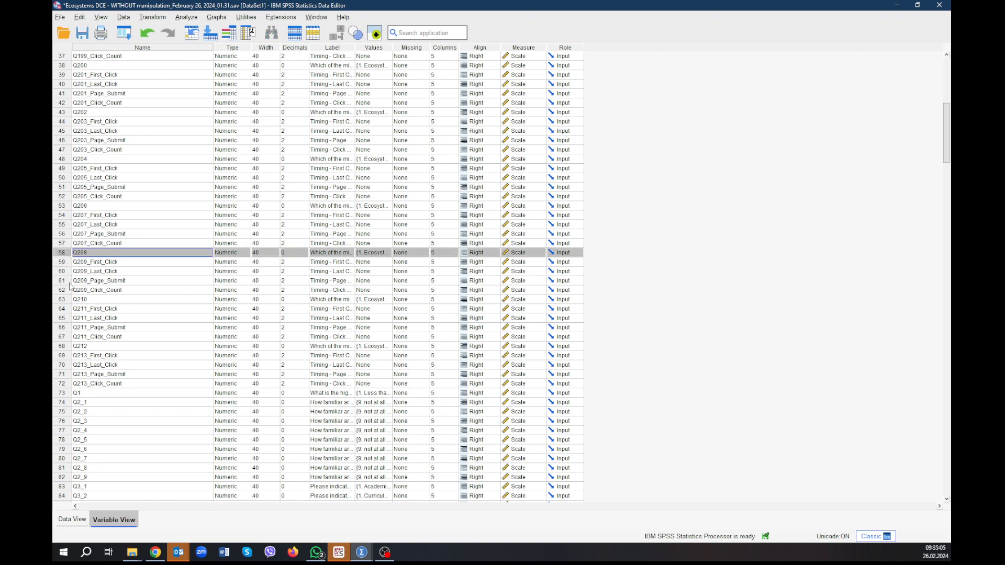
shift+click(69, 291)
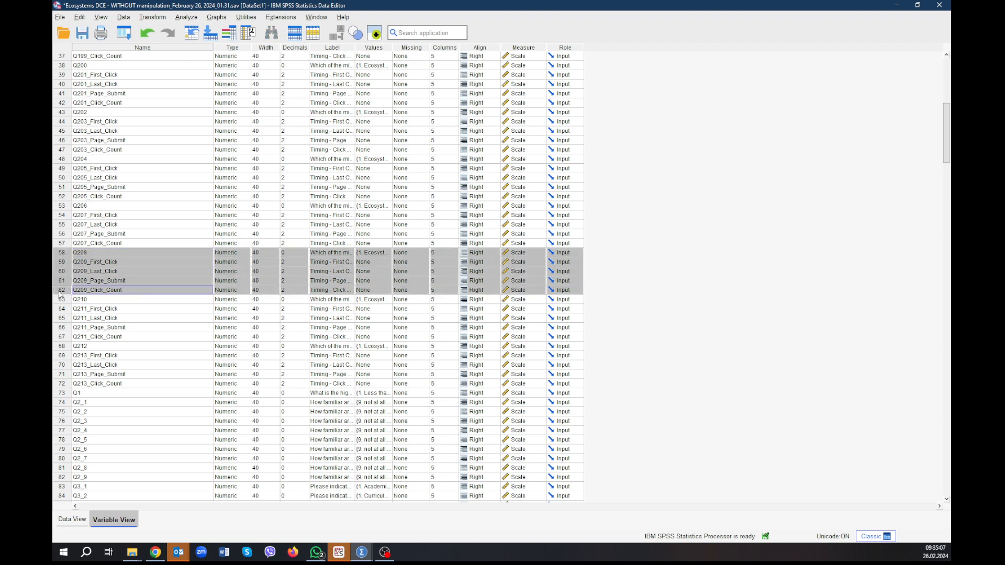
right_click(63, 292)
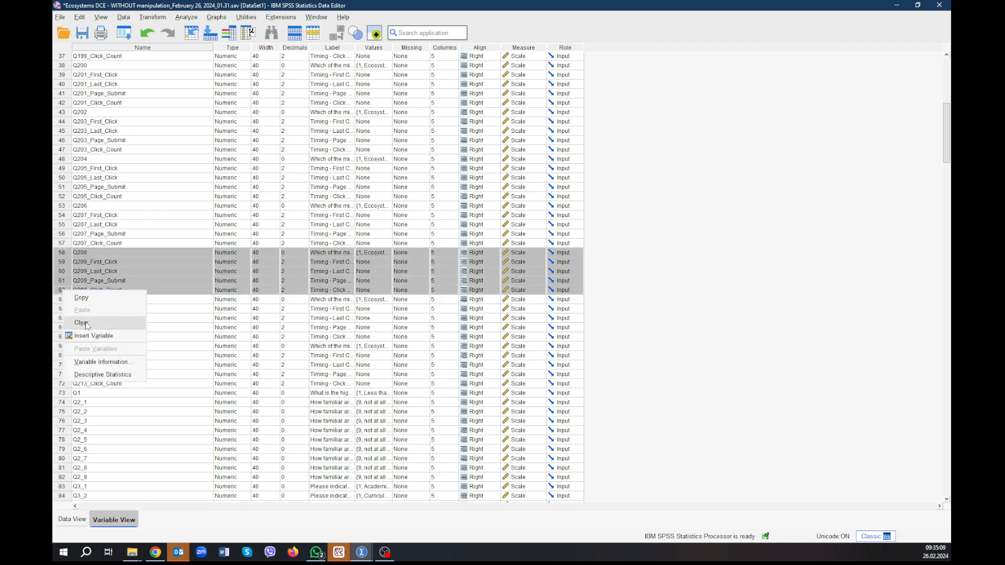
click(82, 323)
Widen the Label column of the variable list and review the remaining variables' question labels.
scroll(163, 302, up, 10)
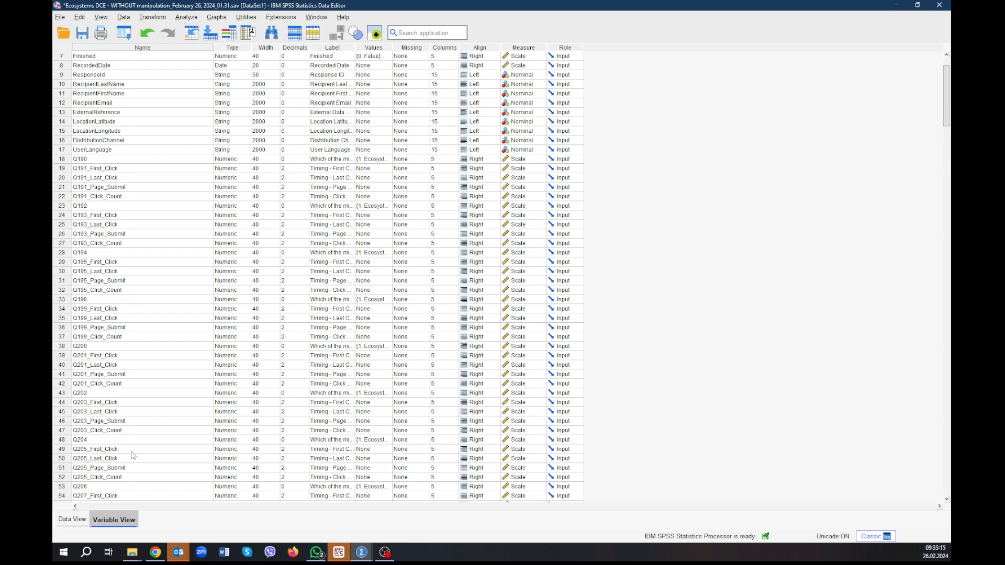
scroll(131, 449, down, 3)
scroll(131, 449, down, 3)
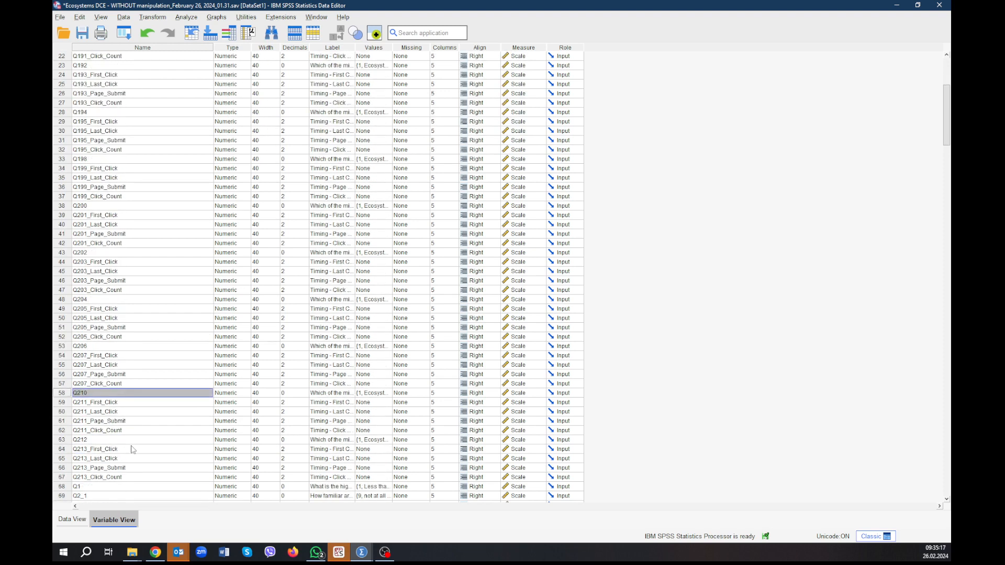
scroll(167, 449, down, 5)
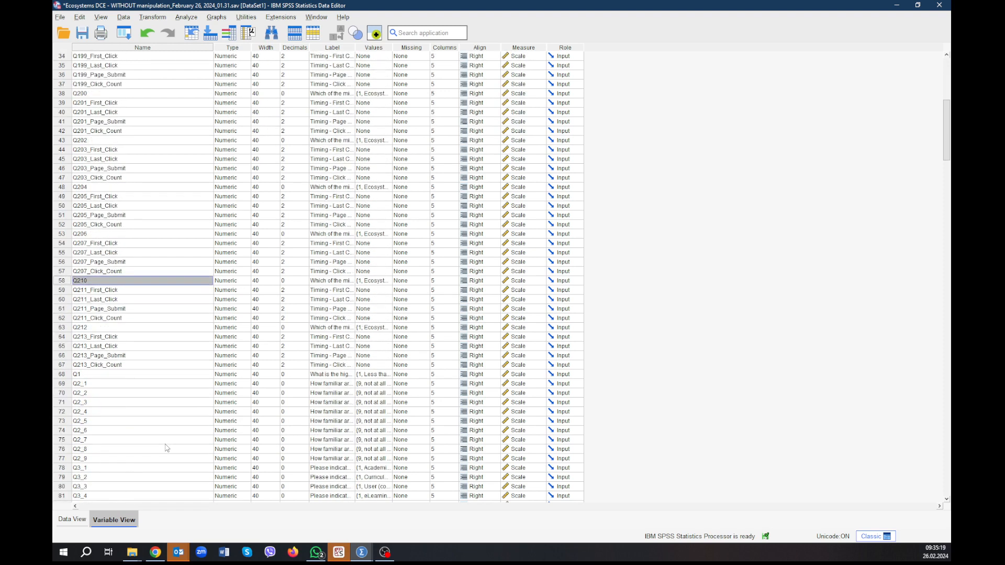
scroll(169, 407, down, 3)
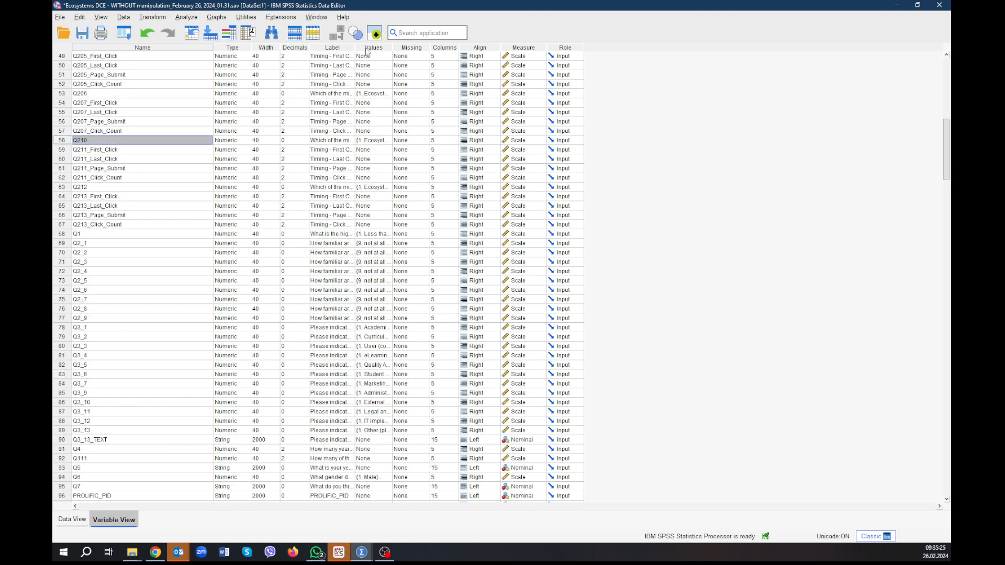
drag(362, 46, 421, 46)
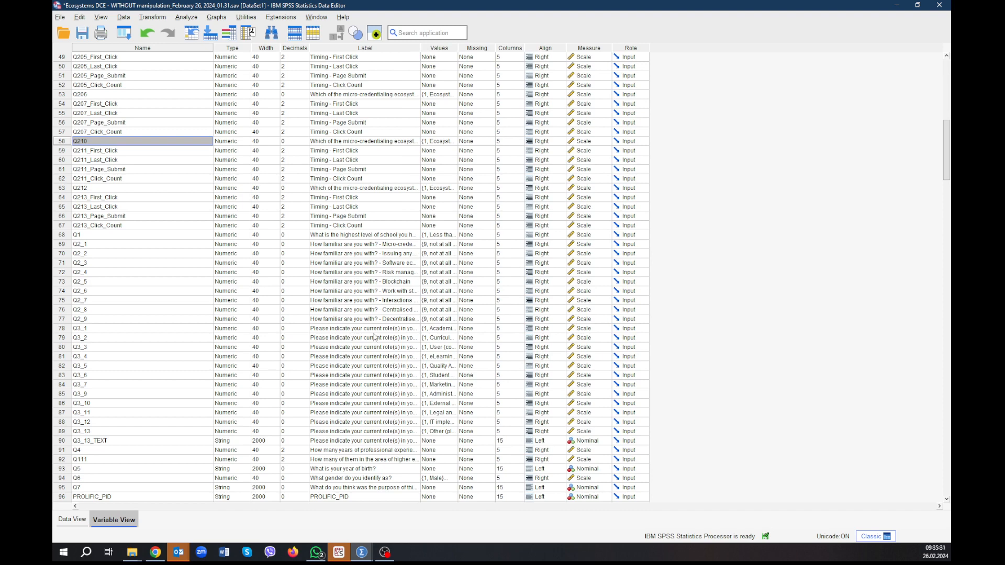
scroll(210, 377, down, 4)
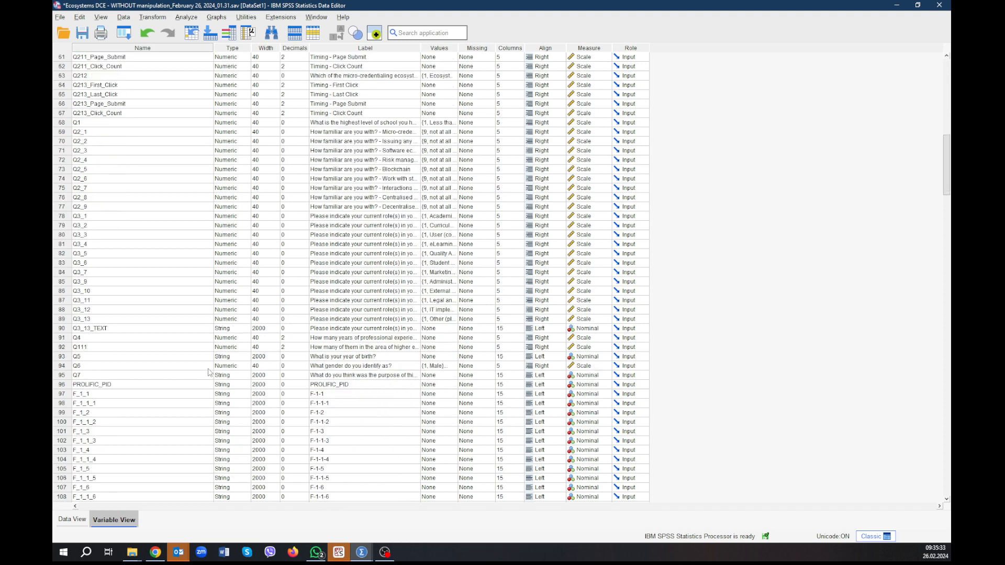
Save the dataset as Ecosystems DCE - WITHOUT manipulation_cleaned.sav in a new Desktop folder named Data Study 1.
scroll(206, 355, up, 8)
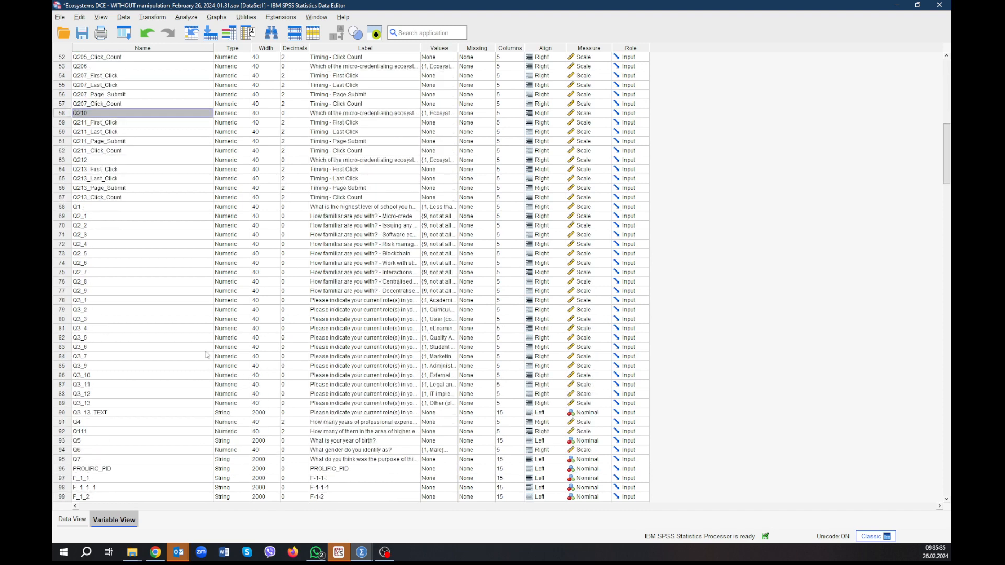
scroll(206, 355, up, 12)
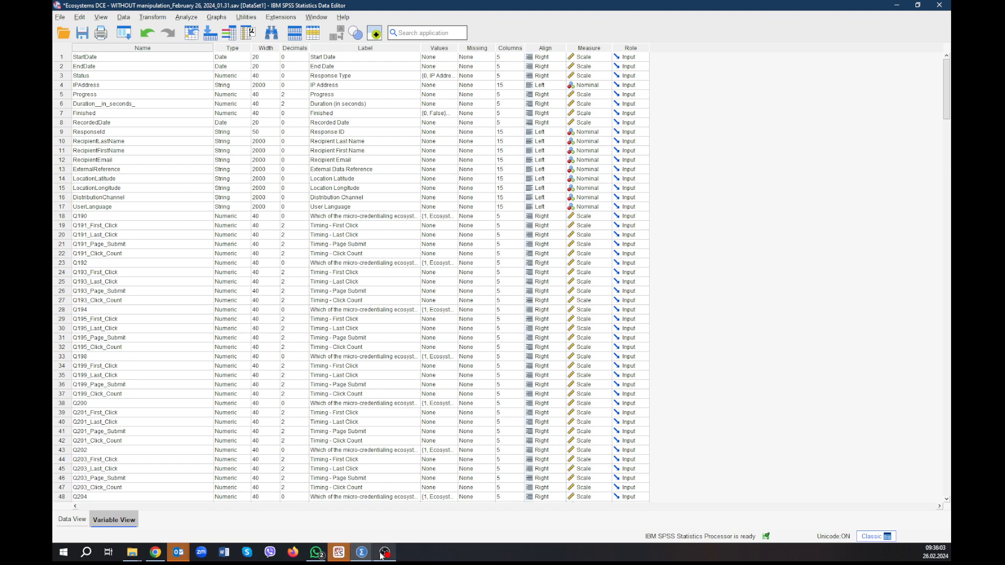
mouse_move(369, 554)
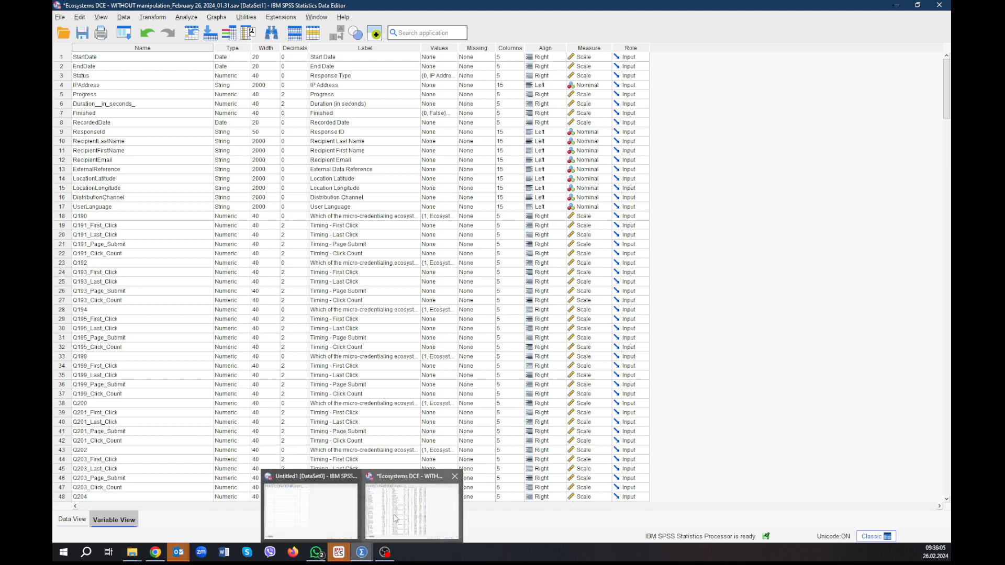
click(59, 17)
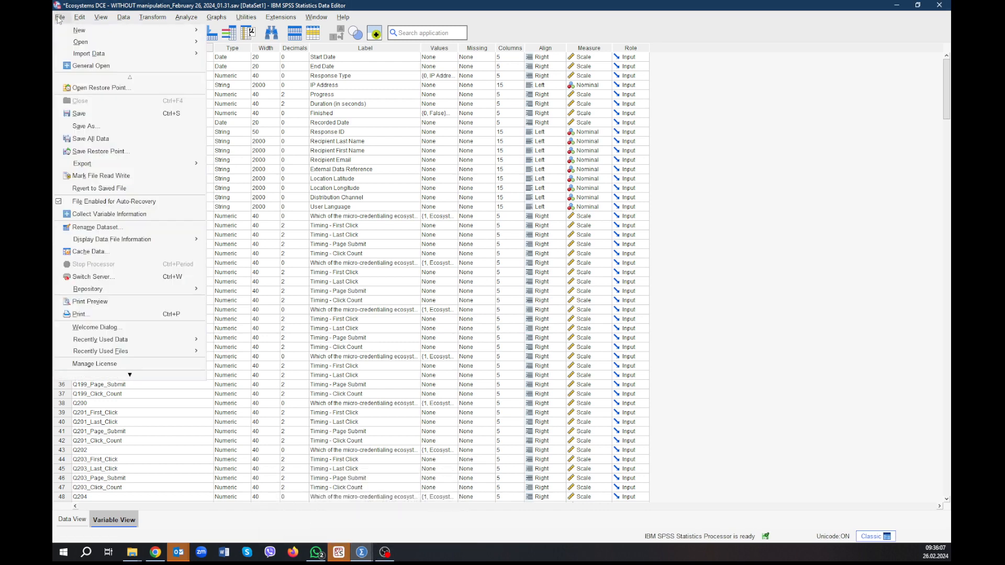
click(86, 126)
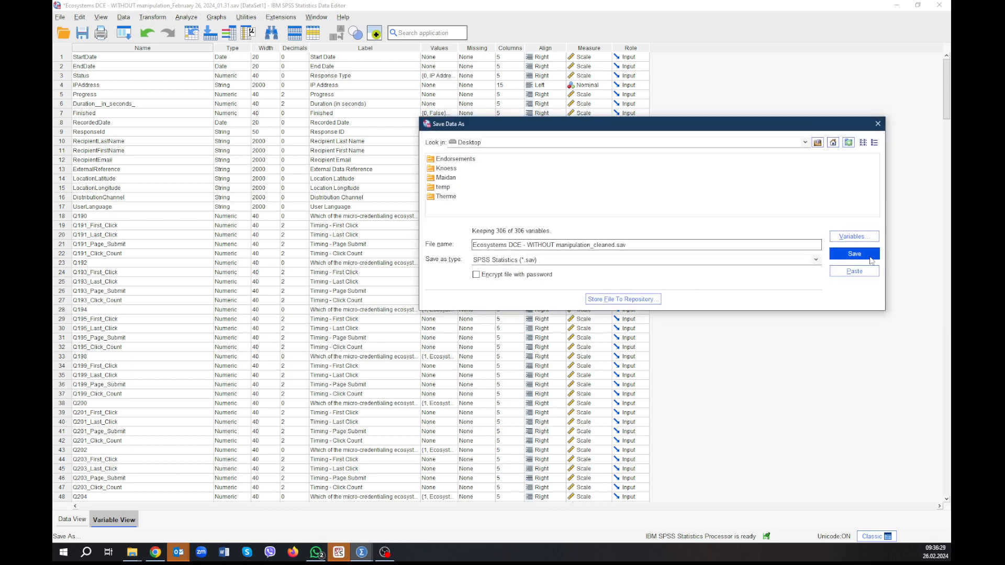
right_click(614, 188)
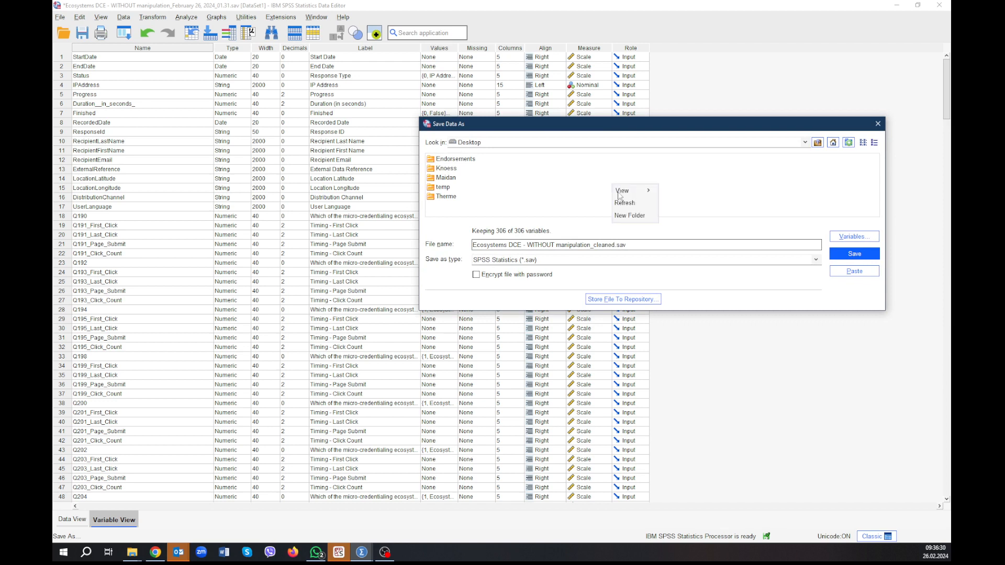
click(642, 216)
text(Data Study 1)
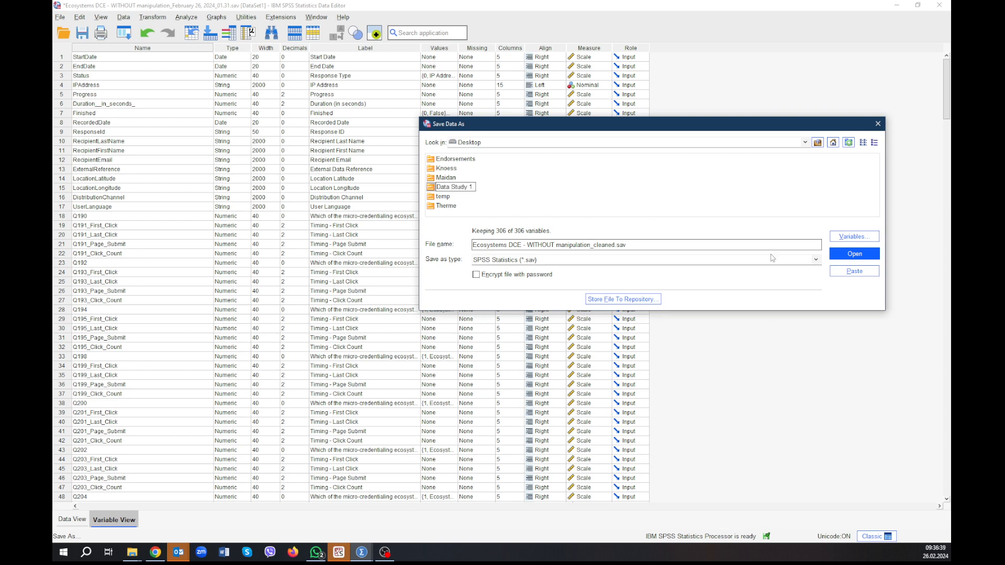
click(856, 260)
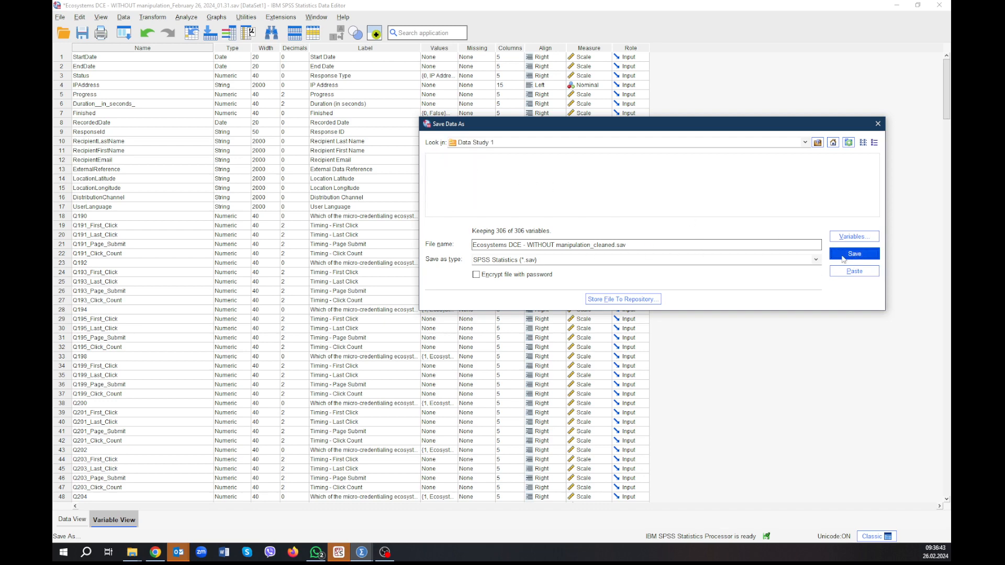
click(854, 254)
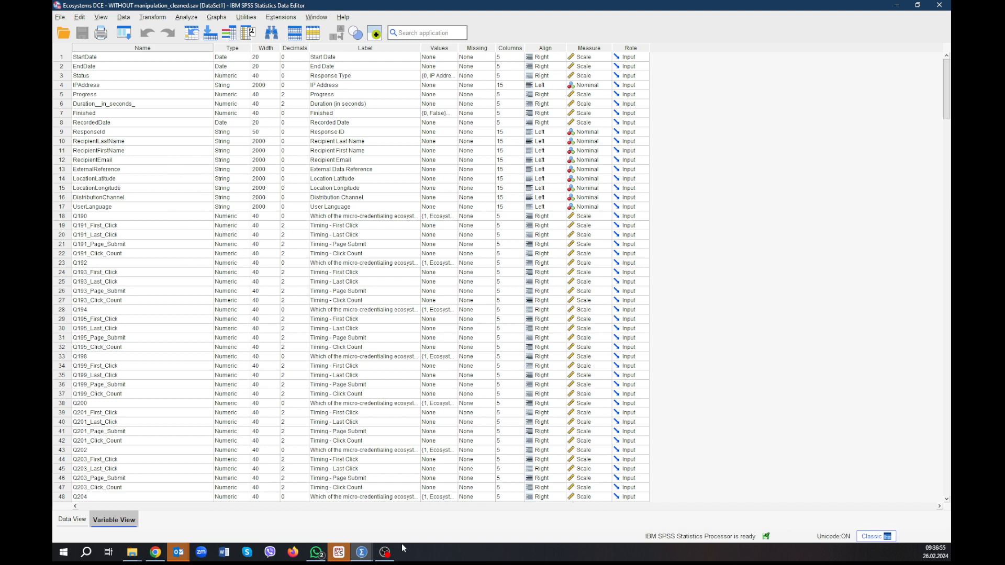
Close the empty Untitled1 dataset window and switch to the Python script in Spyder.
mouse_move(363, 553)
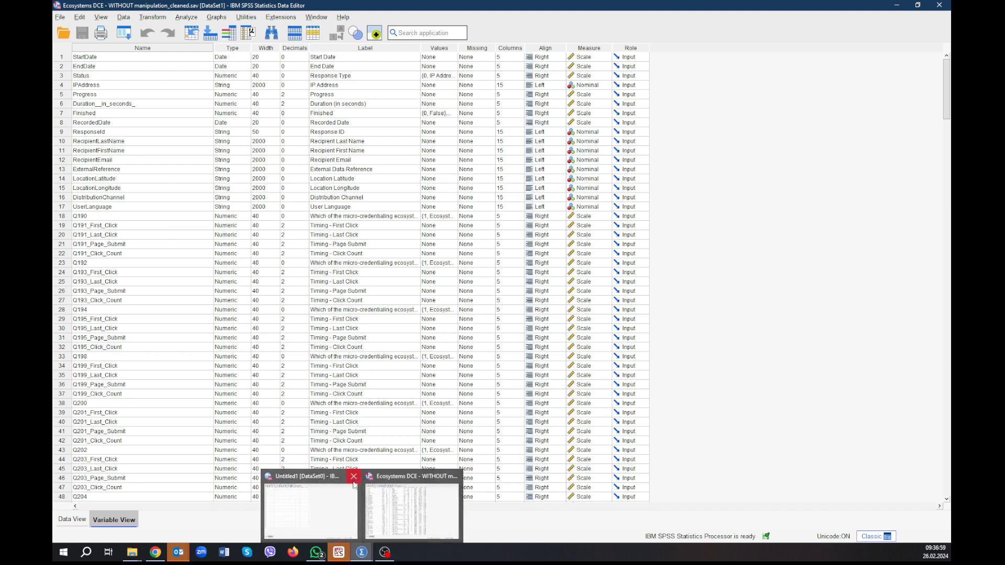
click(353, 476)
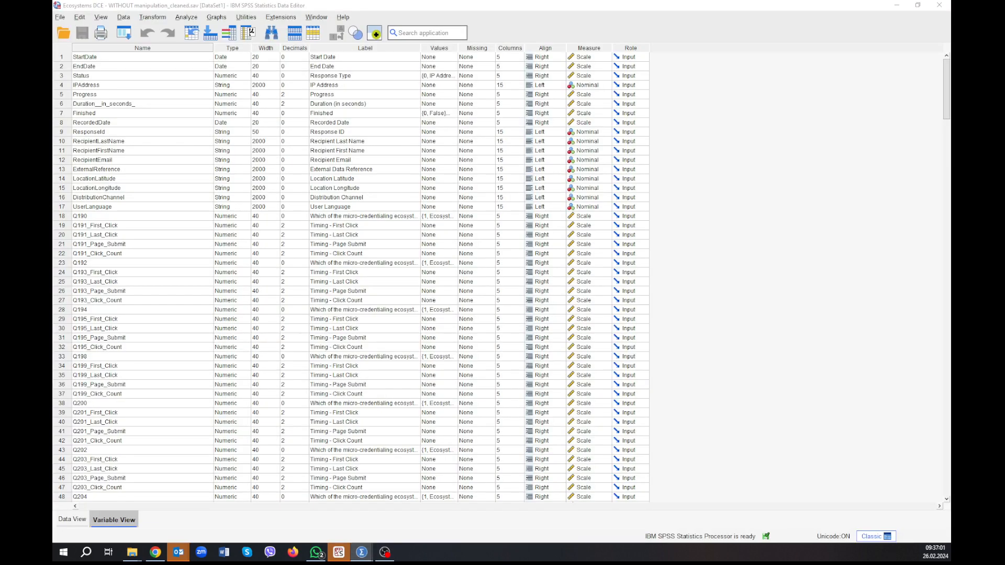
click(339, 555)
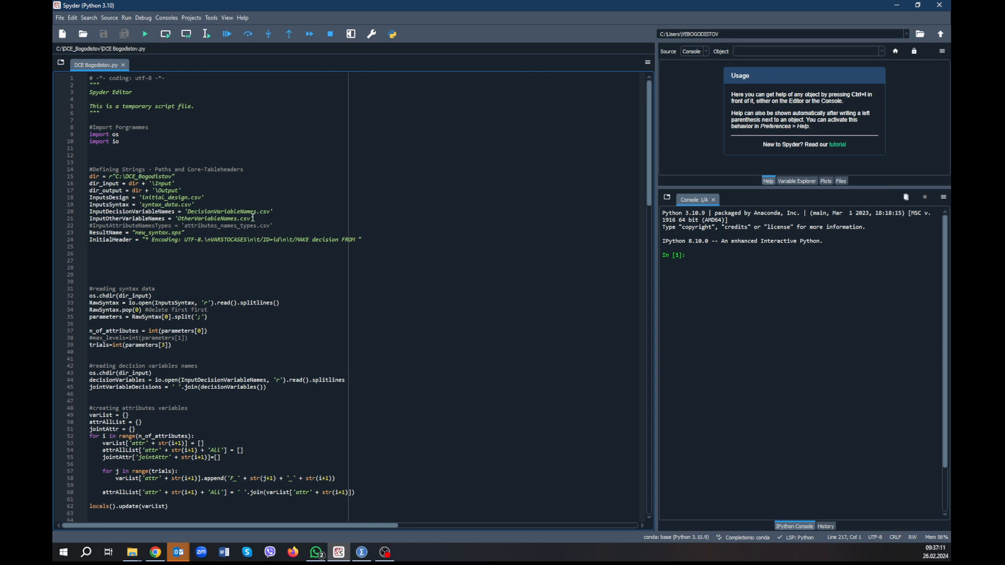
Switch to File Explorer, go to the script's Input folder and open DecisionVariableNames.csv in Excel.
mouse_move(133, 552)
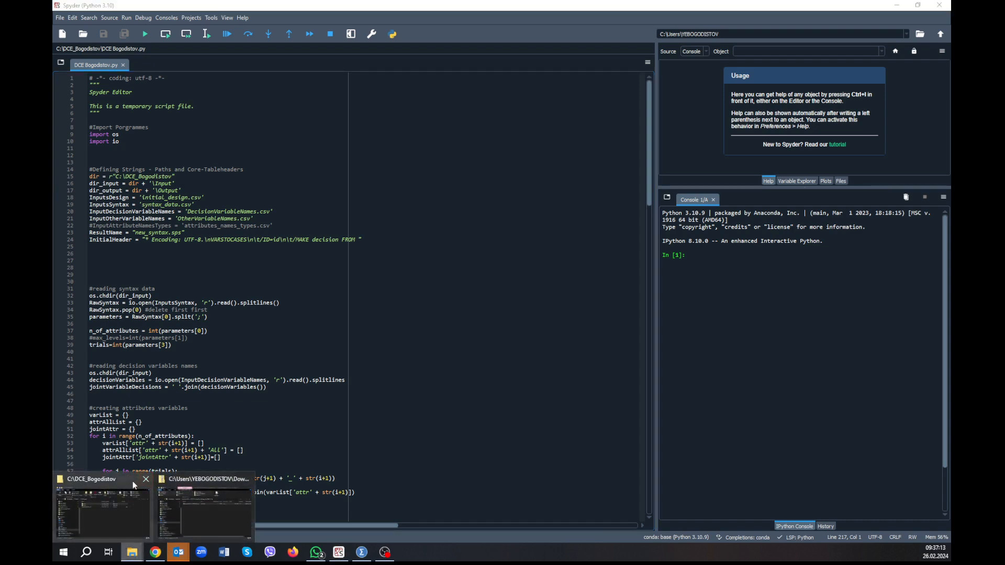
click(133, 481)
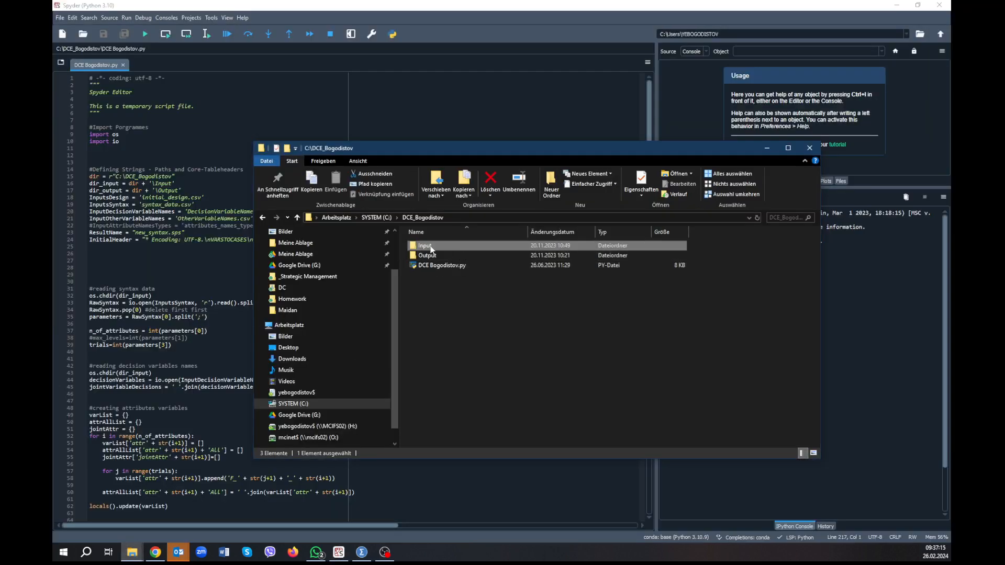
double_click(429, 245)
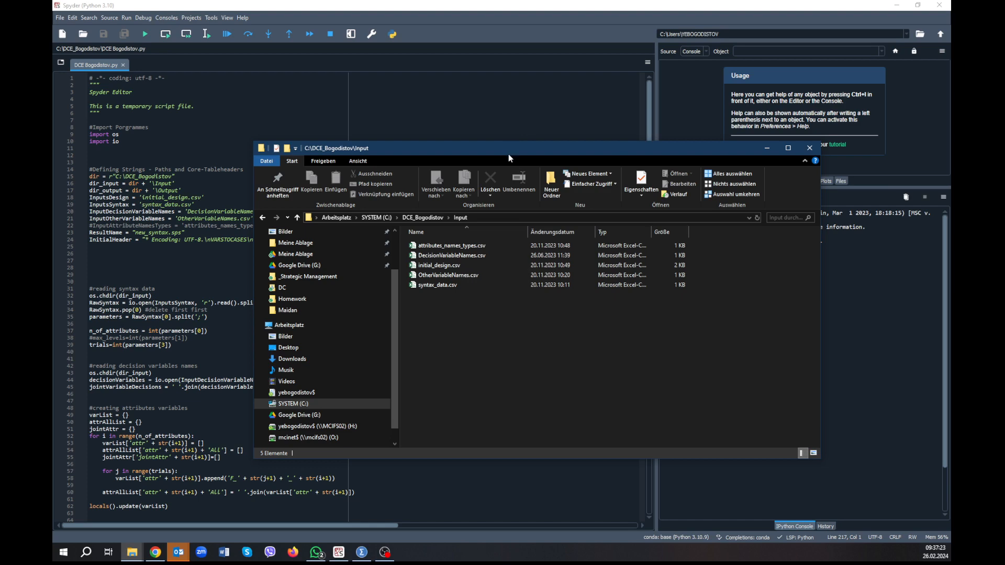
drag(490, 154, 663, 144)
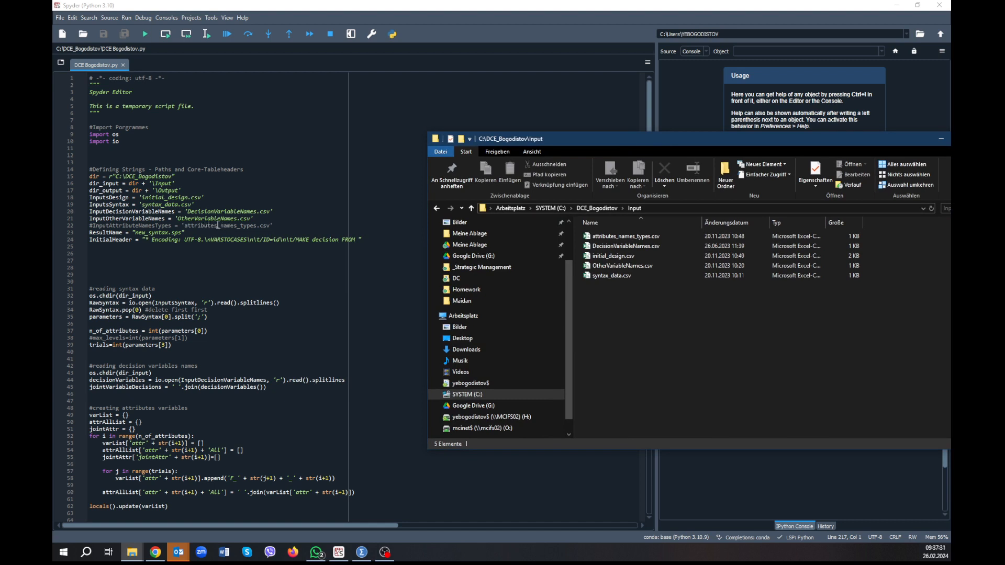
double_click(612, 251)
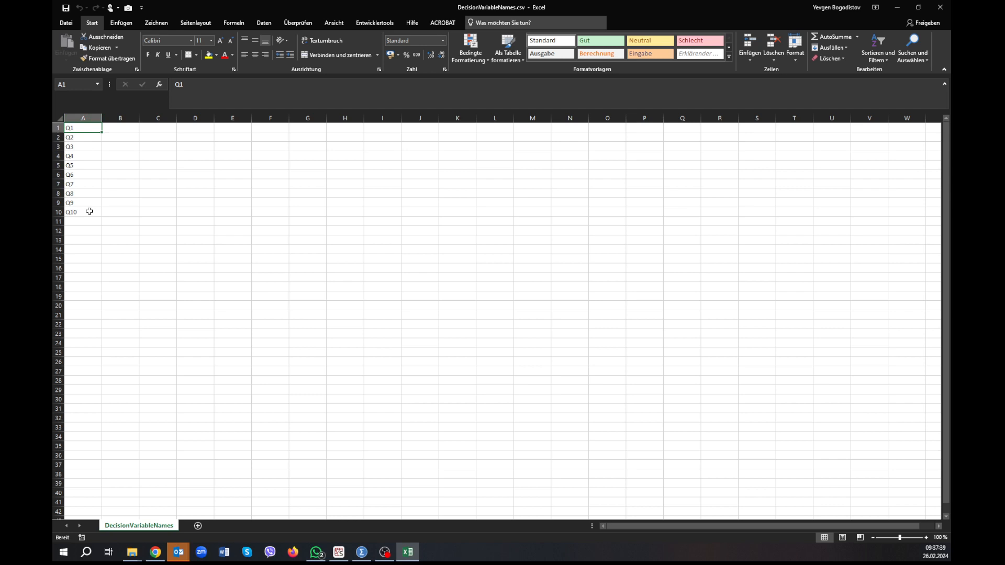
Switch to SPSS and examine the variable list for the names of the choice-question variables, setting aside the timing variables.
key(alt+Tab)
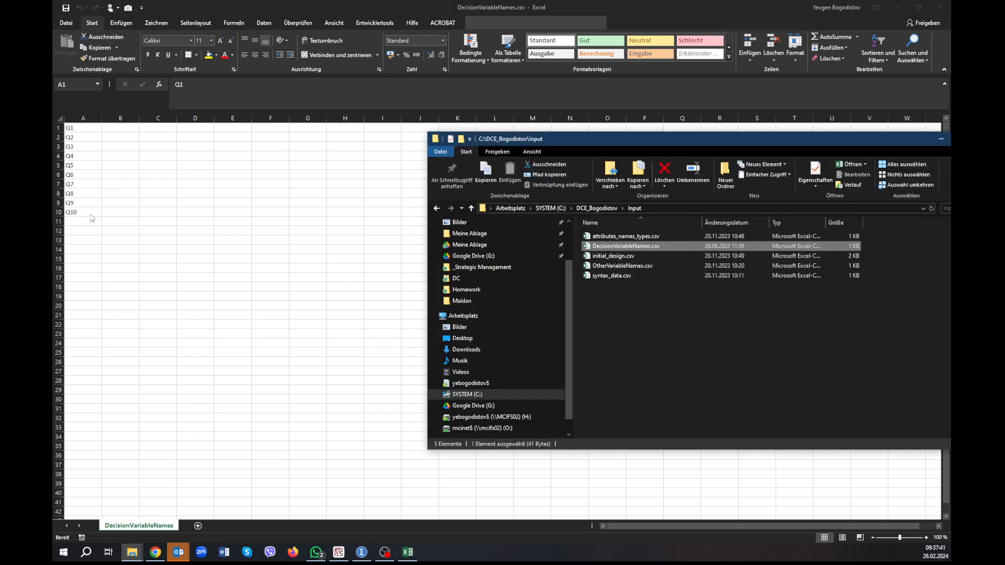
key(alt+Tab)
key(alt+Tab)
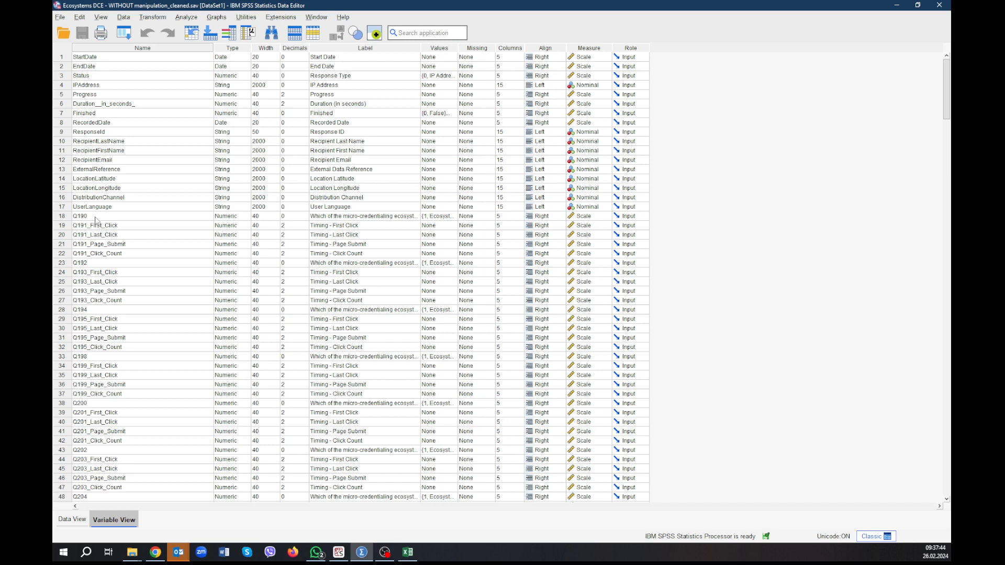
click(96, 215)
click(67, 217)
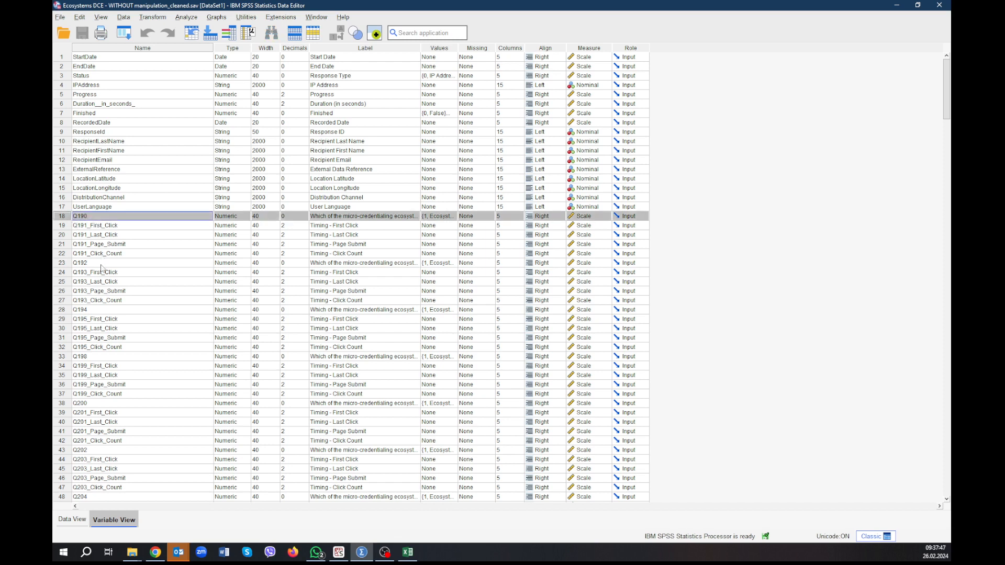
click(109, 311)
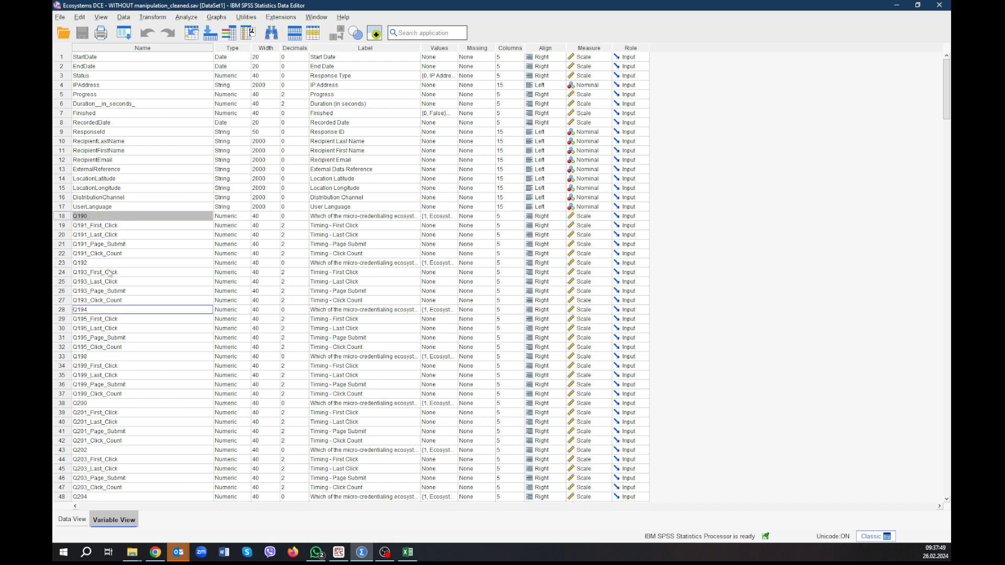
click(130, 225)
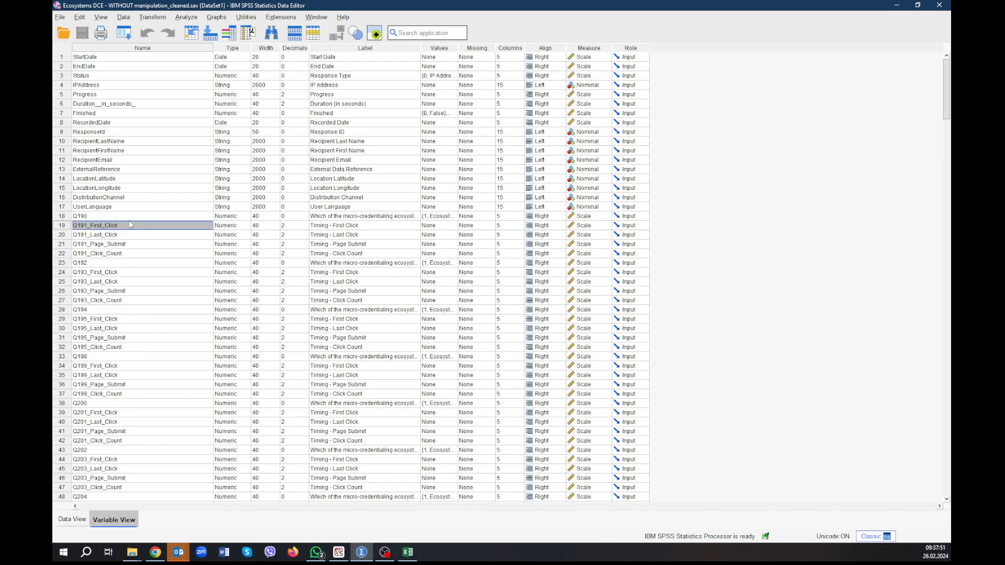
double_click(130, 216)
click(129, 234)
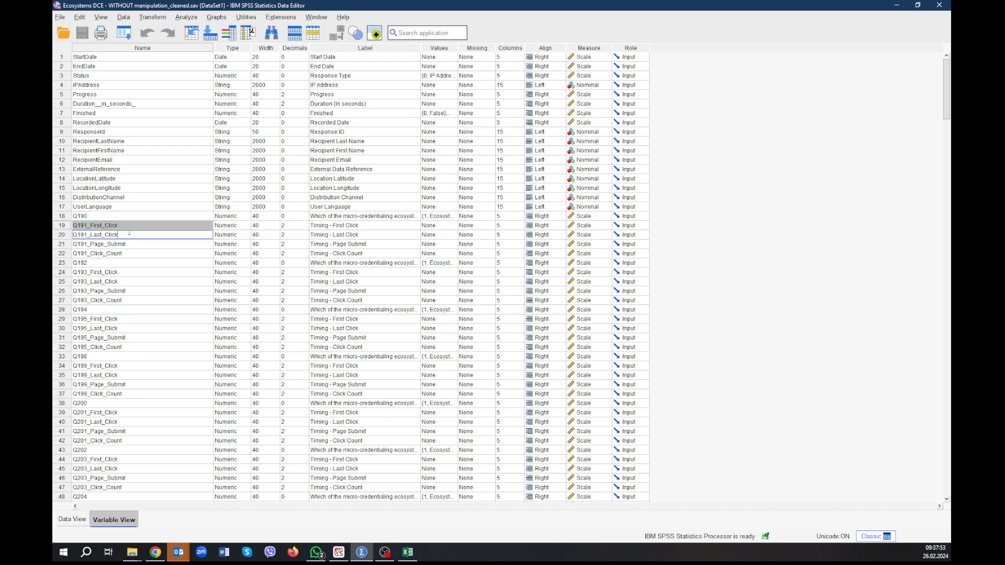
click(124, 245)
click(107, 216)
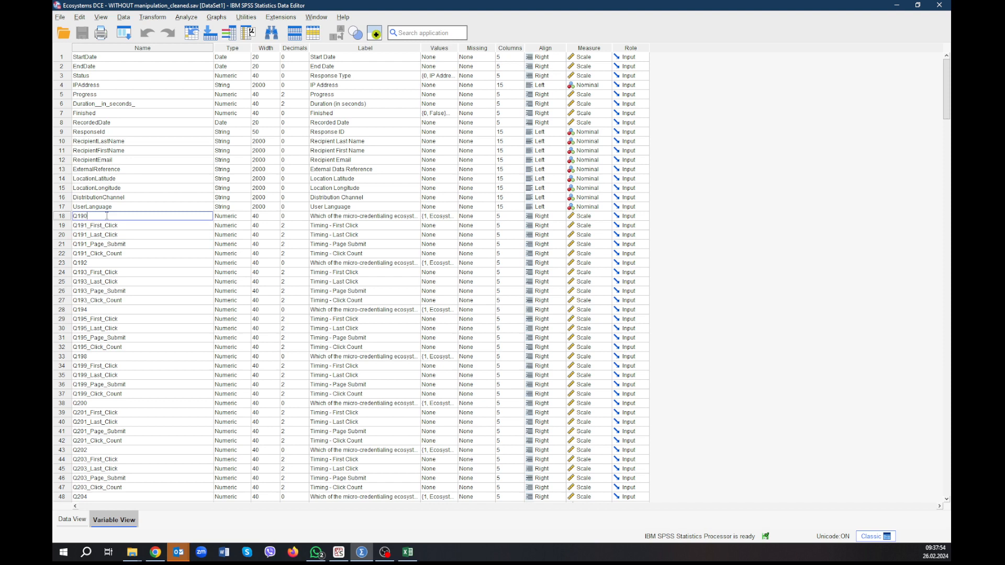
click(103, 263)
click(102, 309)
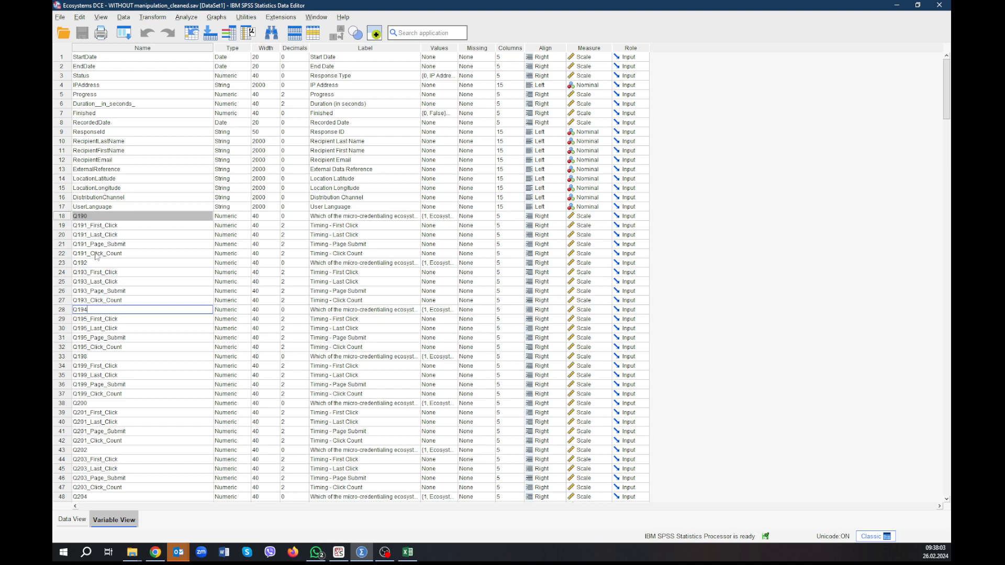
Switch back to Excel and replace the first two decision variable names, setting A1 to Q190 and A2 to Q192.
key(alt+Tab)
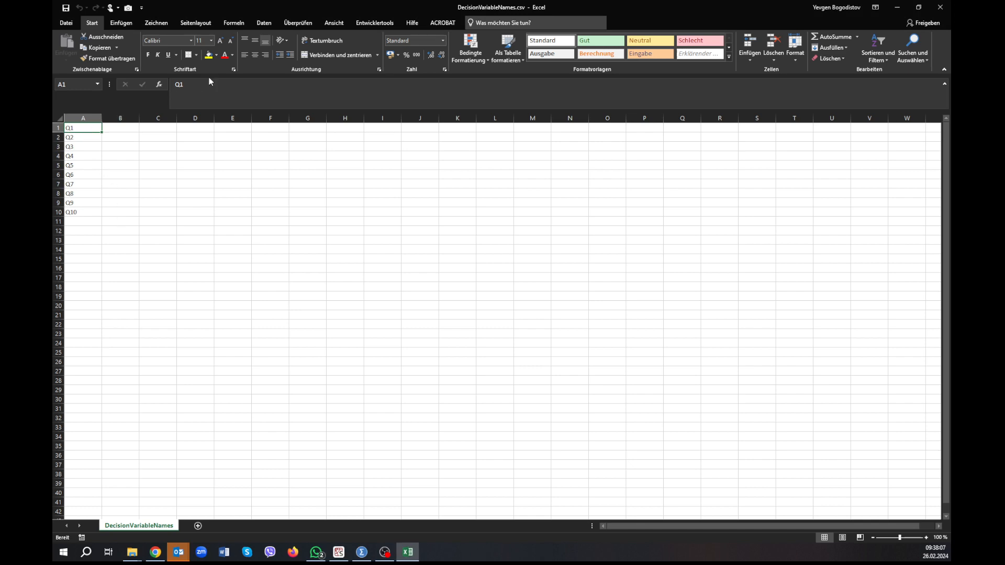
key(alt+Tab)
key(alt+Tab)
click(207, 83)
text(90)
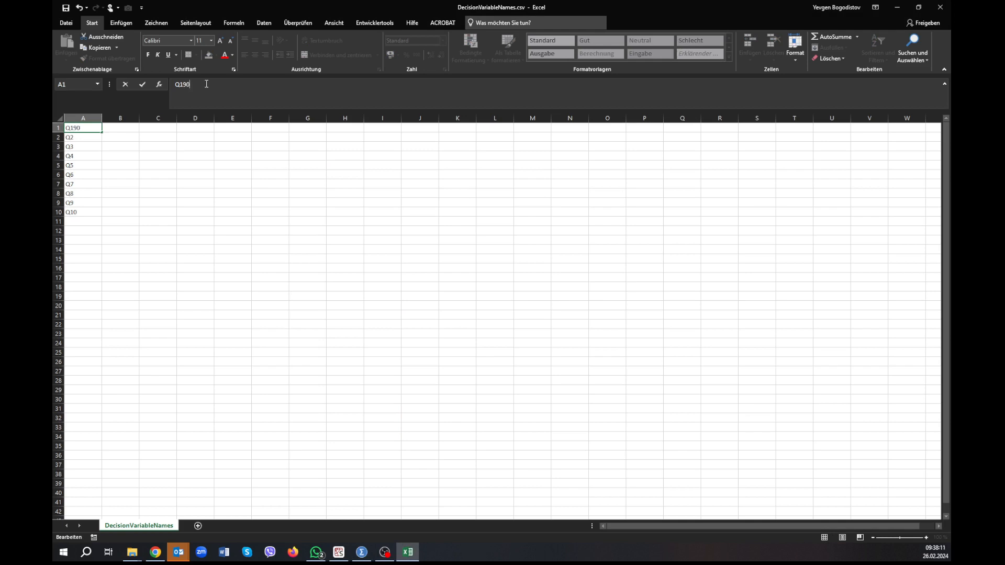
key(Return)
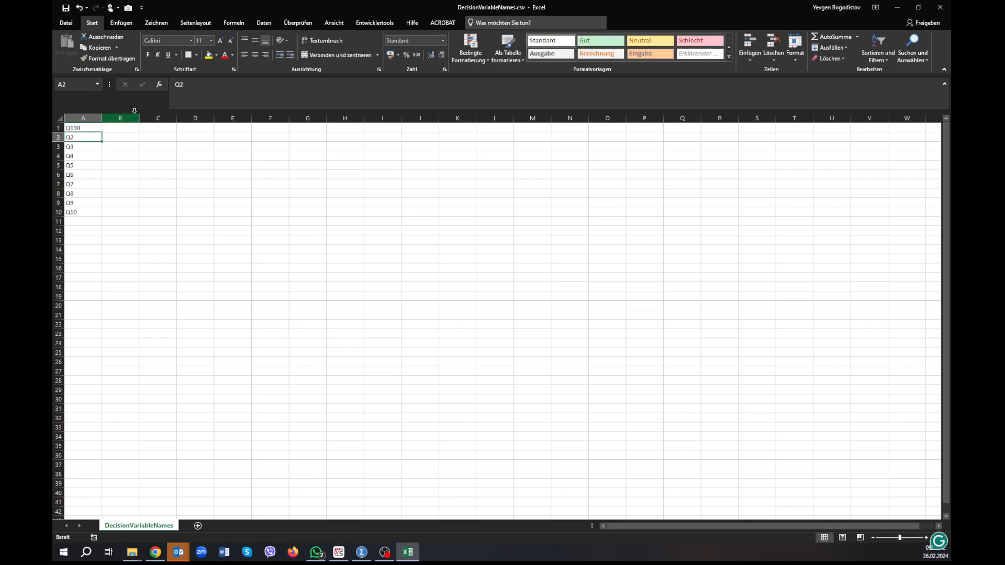
click(178, 84)
text(19)
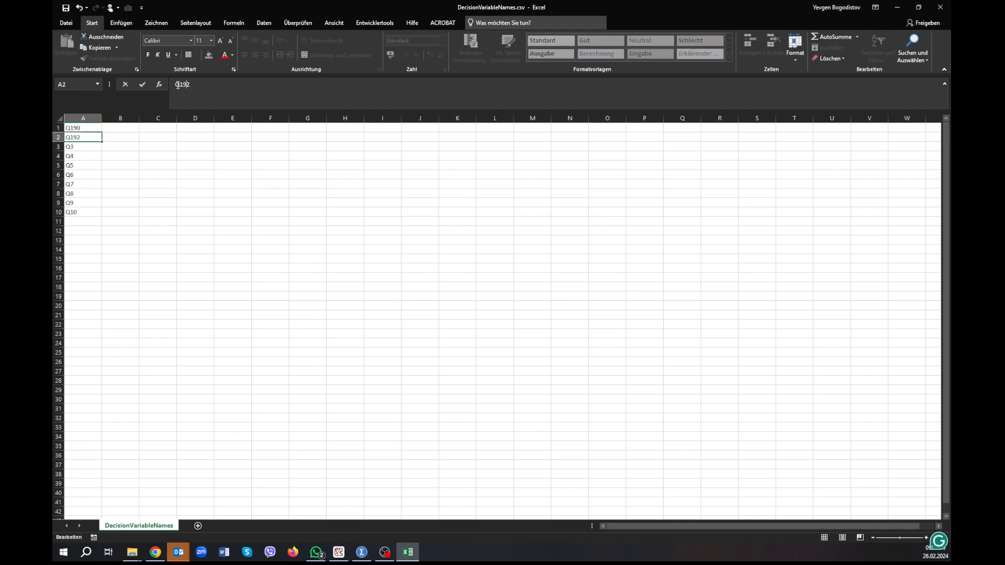
click(84, 149)
Check the next decision variable names in SPSS, return to Excel, and set A3 to Q194 and A4 to Q198.
key(alt+Tab)
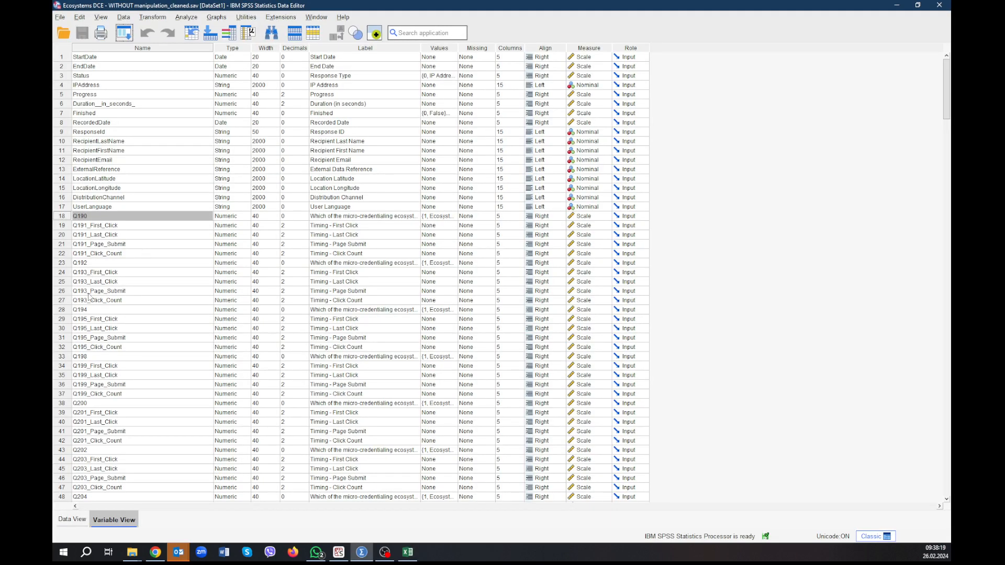
key(alt+Tab)
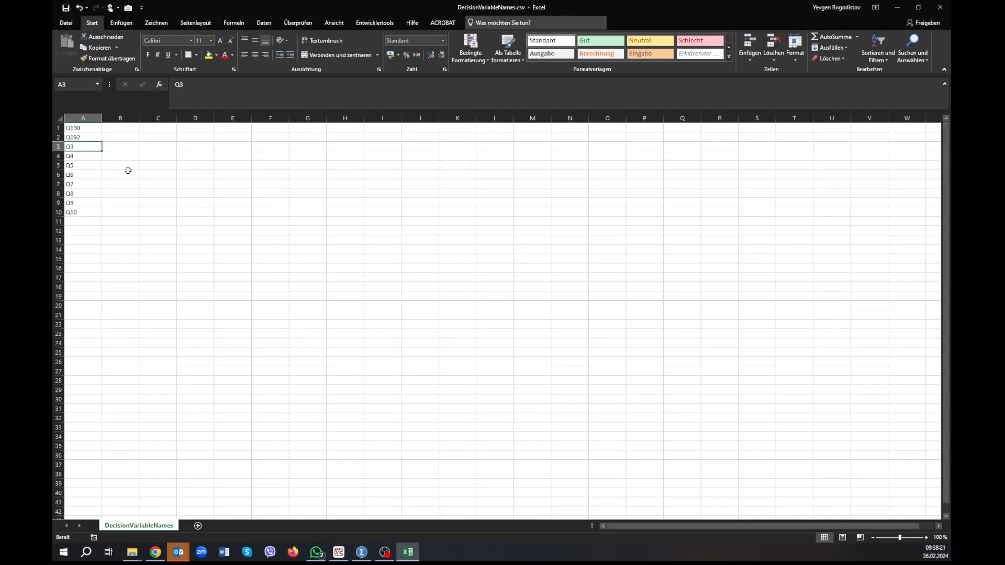
click(192, 82)
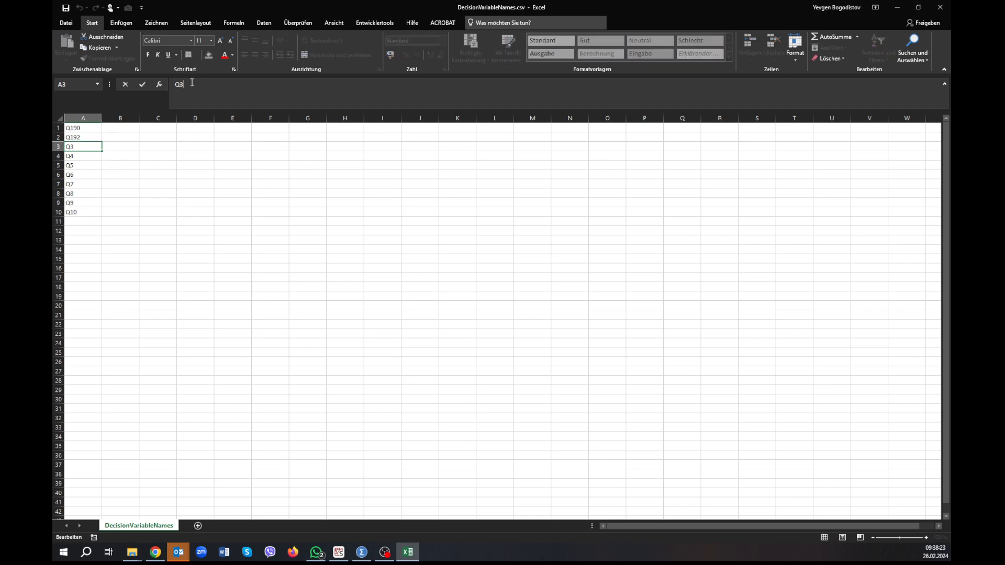
key(BackSpace)
click(88, 156)
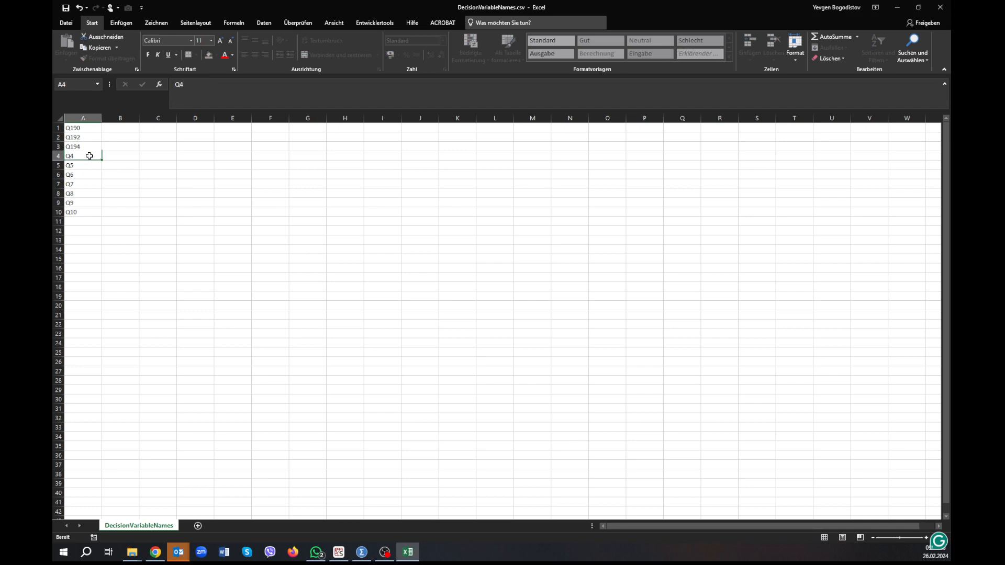
click(191, 81)
key(BackSpace)
text(198)
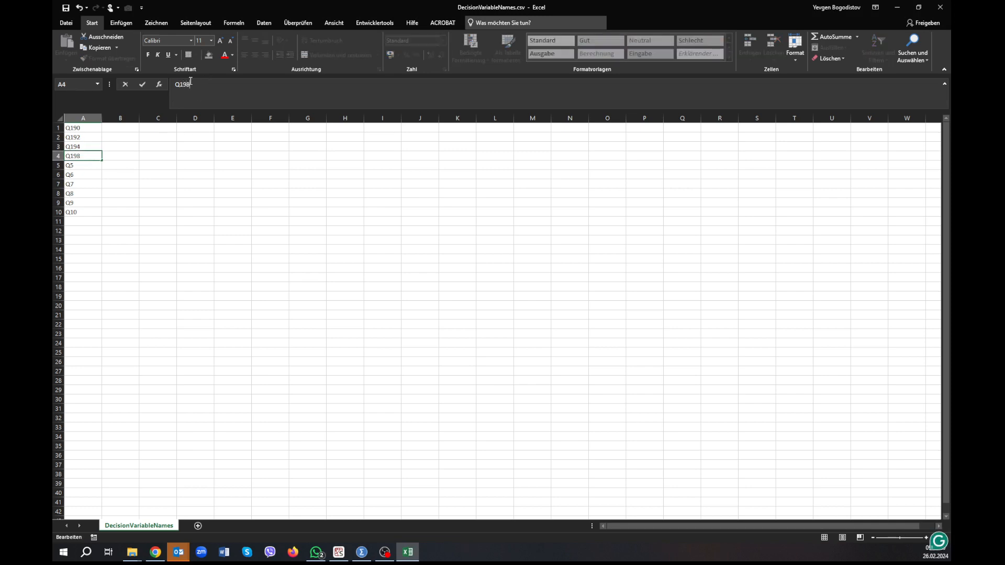
Check the next choice-question variable names in SPSS, return to Excel, and set A5 to Q200 and A6 to Q202.
click(90, 165)
key(alt+Tab)
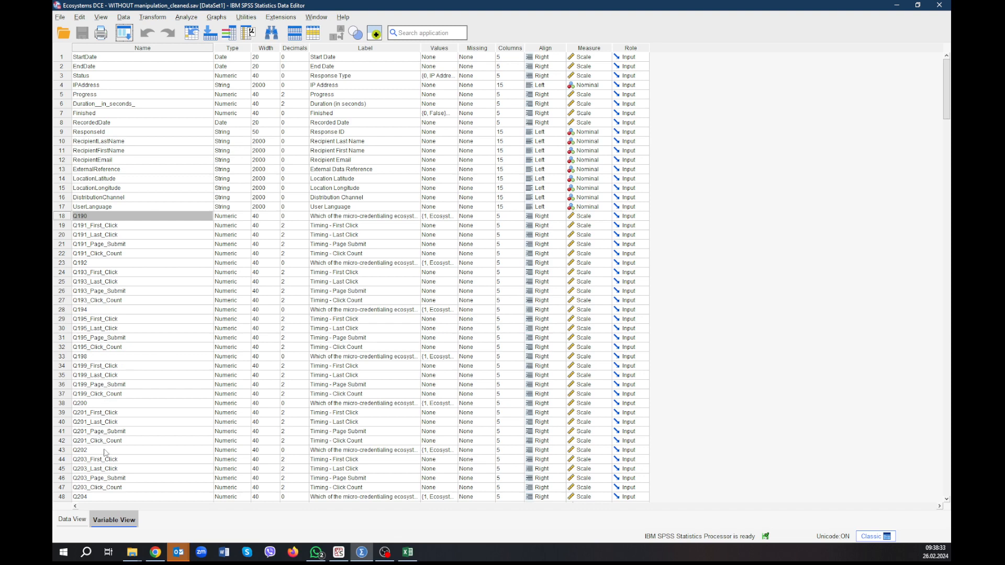
key(alt+Tab)
double_click(90, 166)
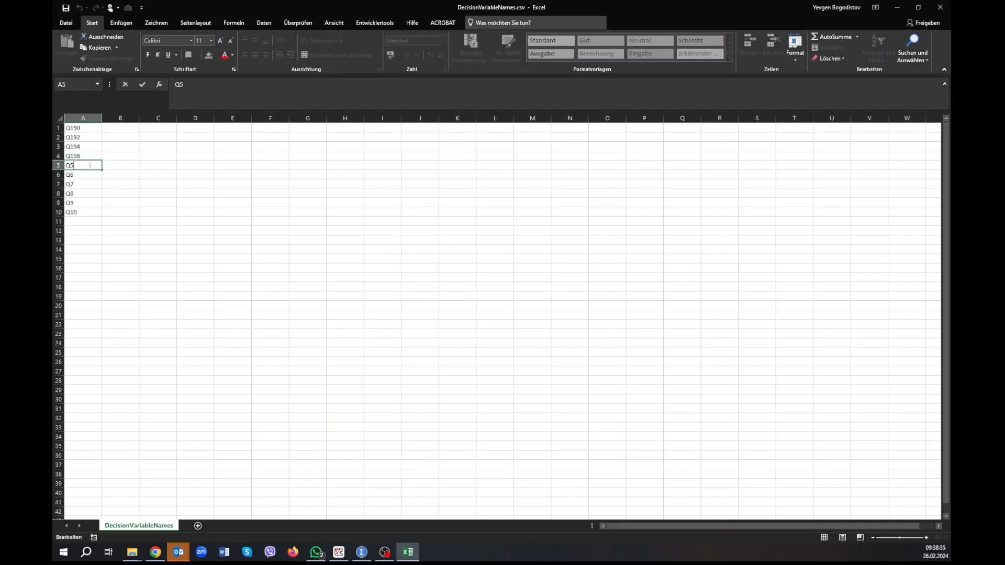
text(200)
click(86, 176)
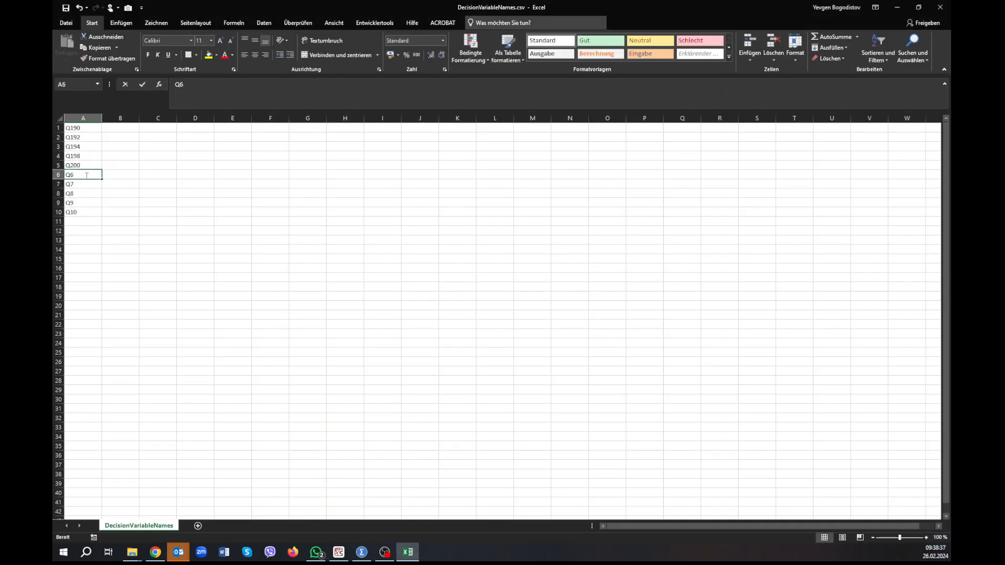
double_click(86, 175)
key(BackSpace)
text(200)
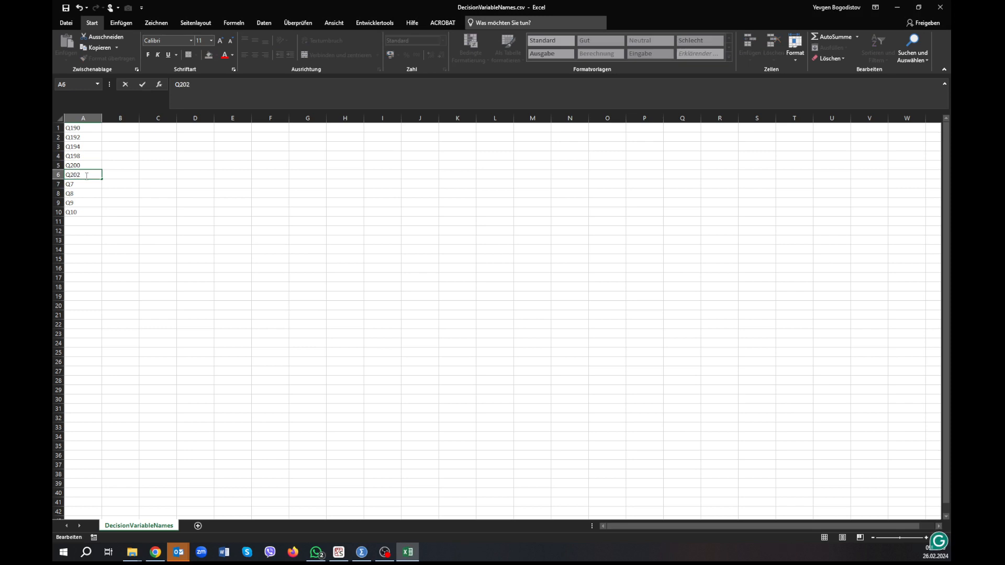
Look up the following two choice variables in SPSS, return to Excel, and set A7 to Q204 and A8 to Q206.
click(90, 183)
key(alt+Tab)
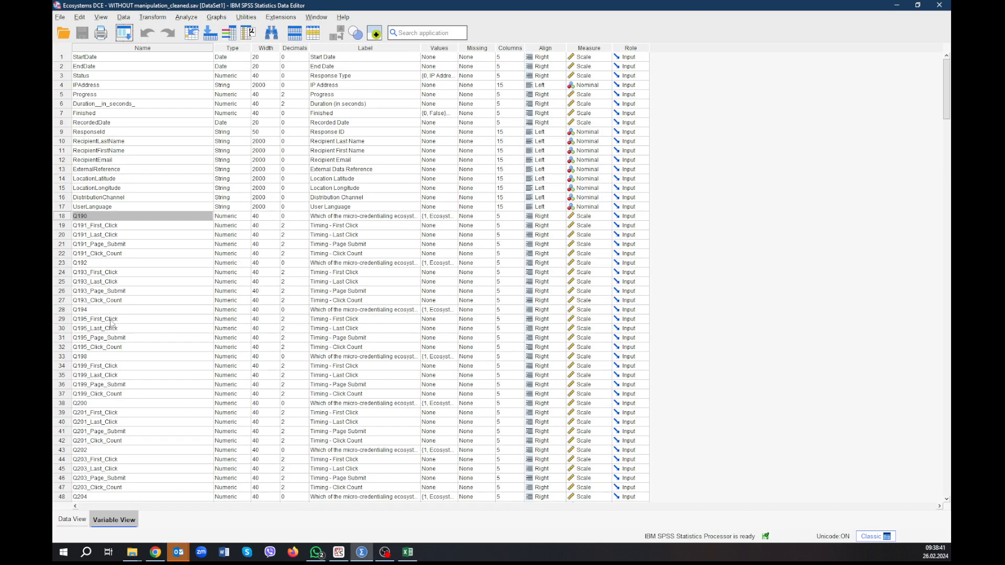
scroll(127, 462, down, 2)
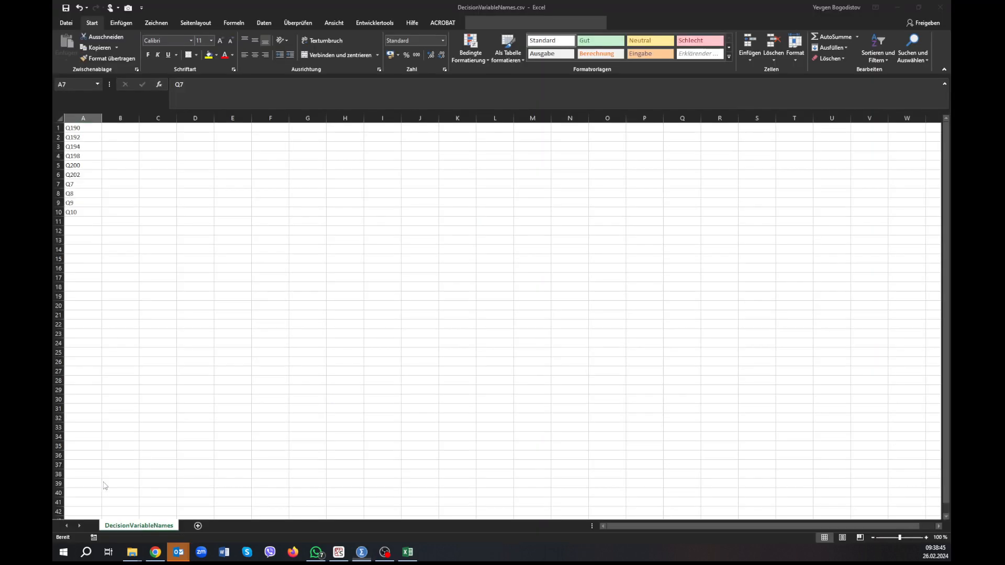
key(alt+Tab)
double_click(81, 186)
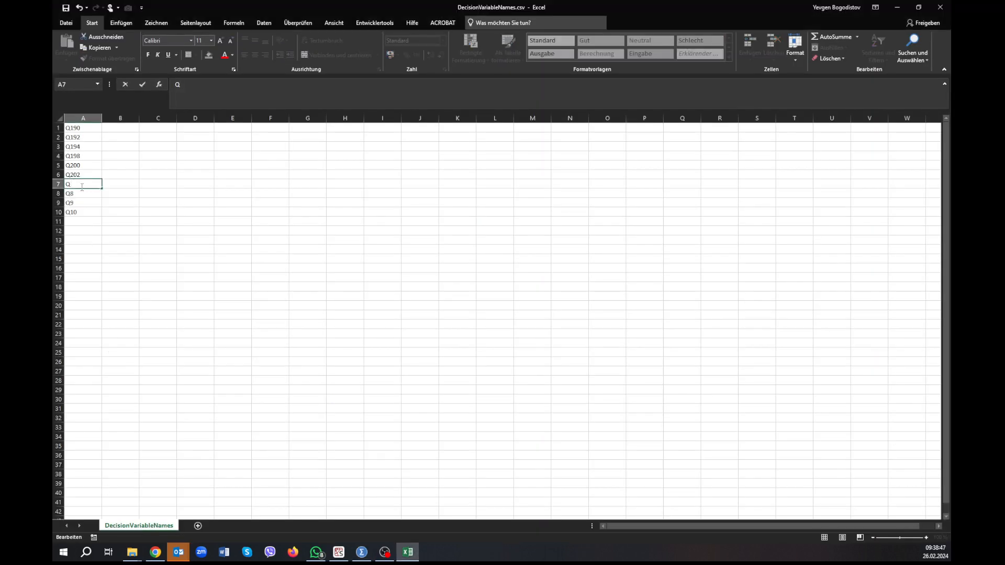
text(204)
double_click(80, 194)
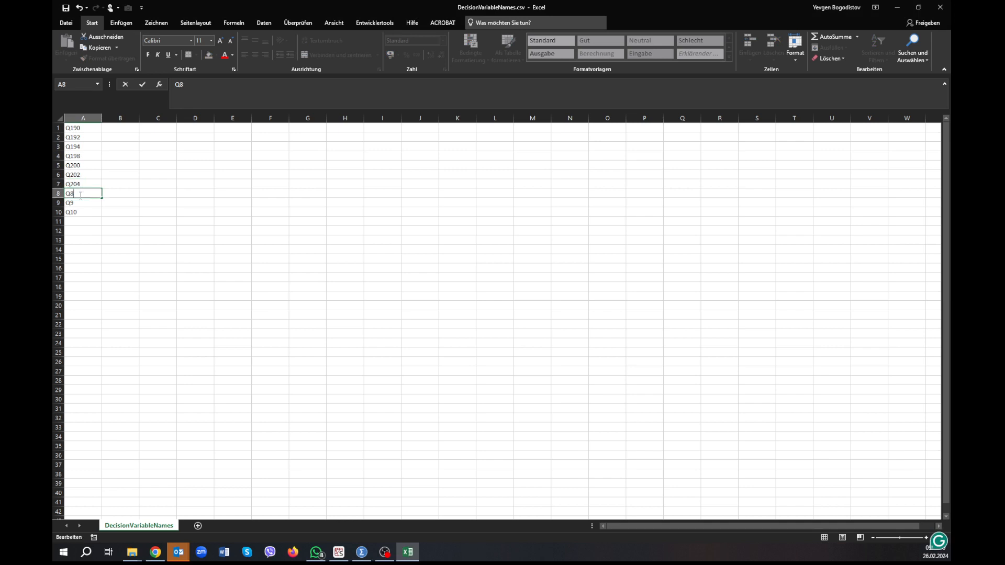
key(BackSpace)
text(206)
Check the choice variable following Q206 in SPSS, return to Excel, and set A9 to Q210.
click(82, 203)
key(alt+Tab)
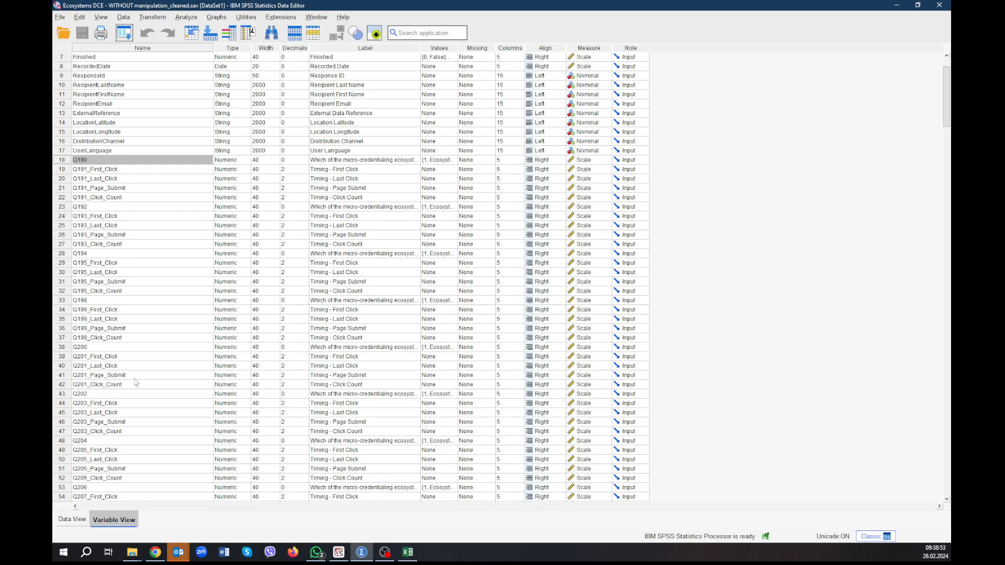
scroll(135, 382, down, 4)
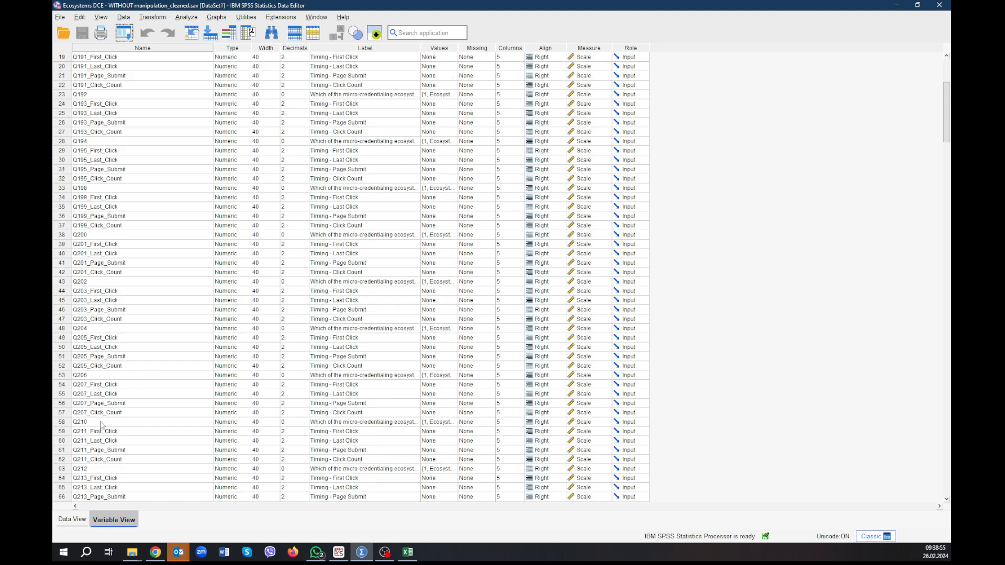
key(alt+Tab)
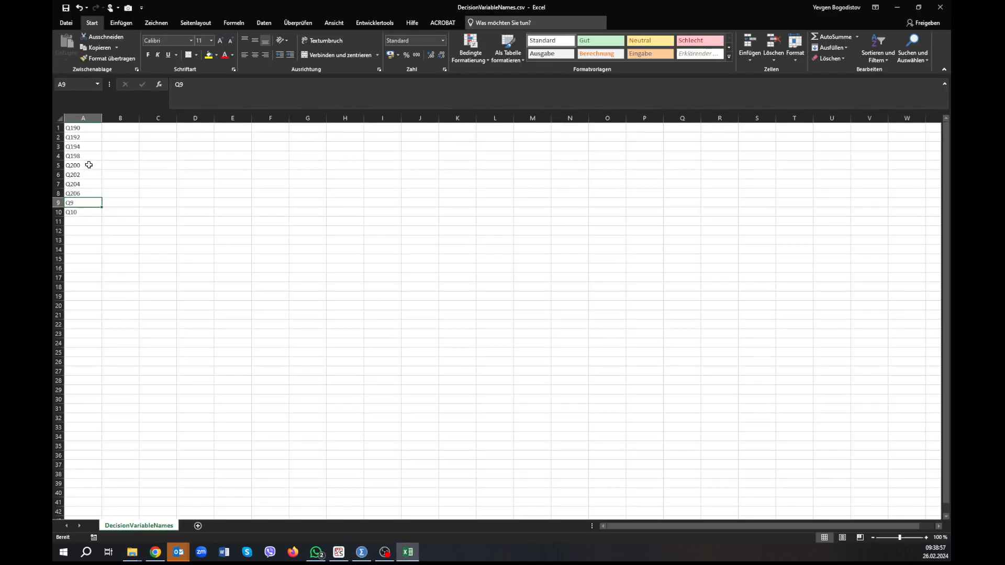
double_click(77, 204)
key(BackSpace)
text(210)
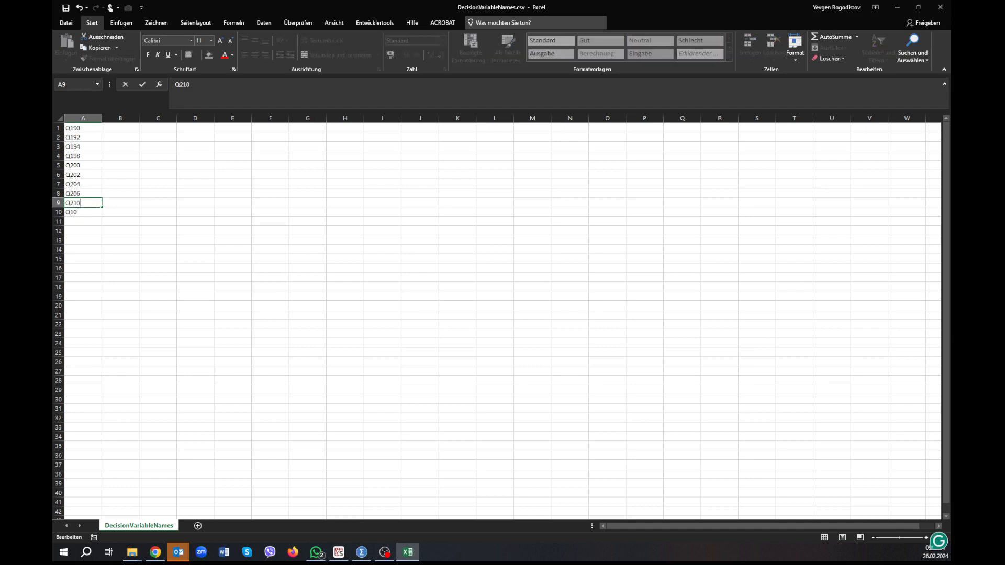
Set A10 to Q212, and save and close DecisionVariableNames.csv.
click(90, 214)
double_click(91, 214)
key(BackSpace)
key(BackSpace)
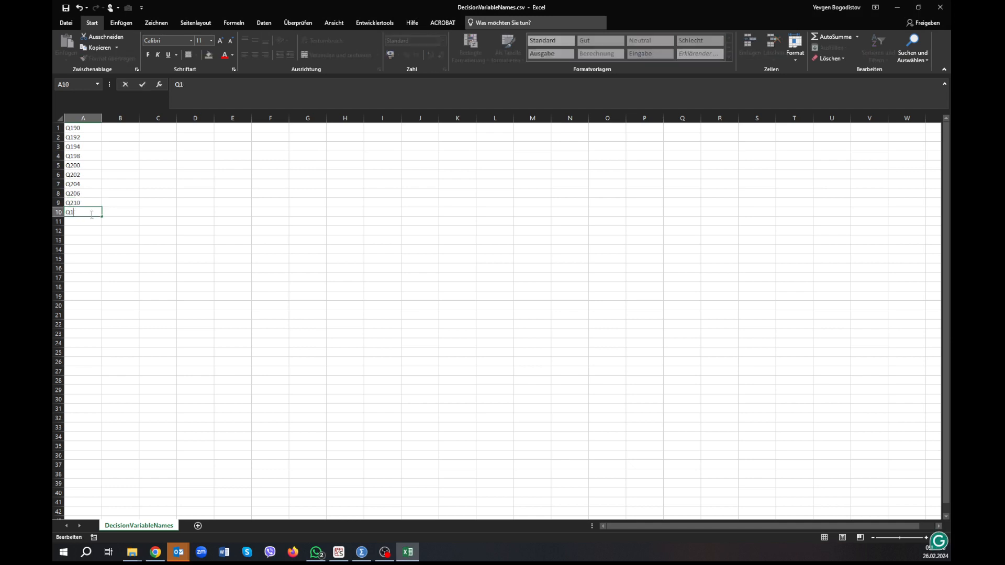
text(212)
click(119, 221)
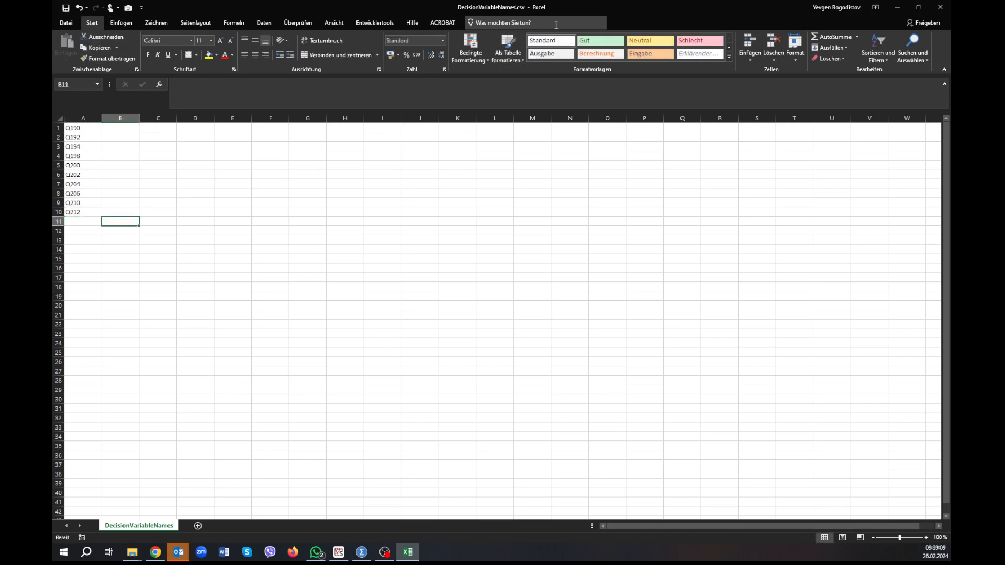
click(940, 7)
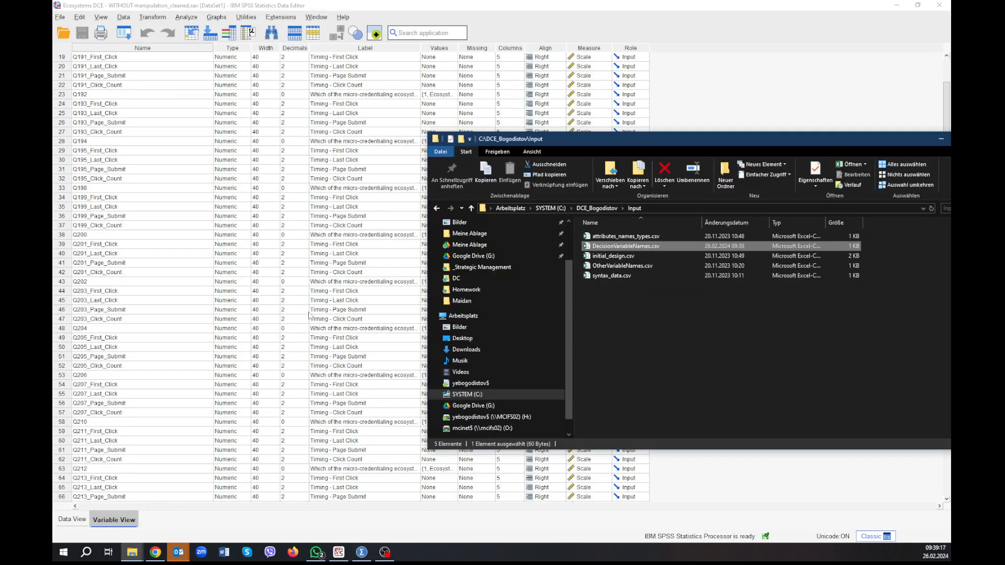
Open initial_design.csv from the Input folder in Excel, and open the Attributes/levels Google Sheet in Chrome.
double_click(610, 256)
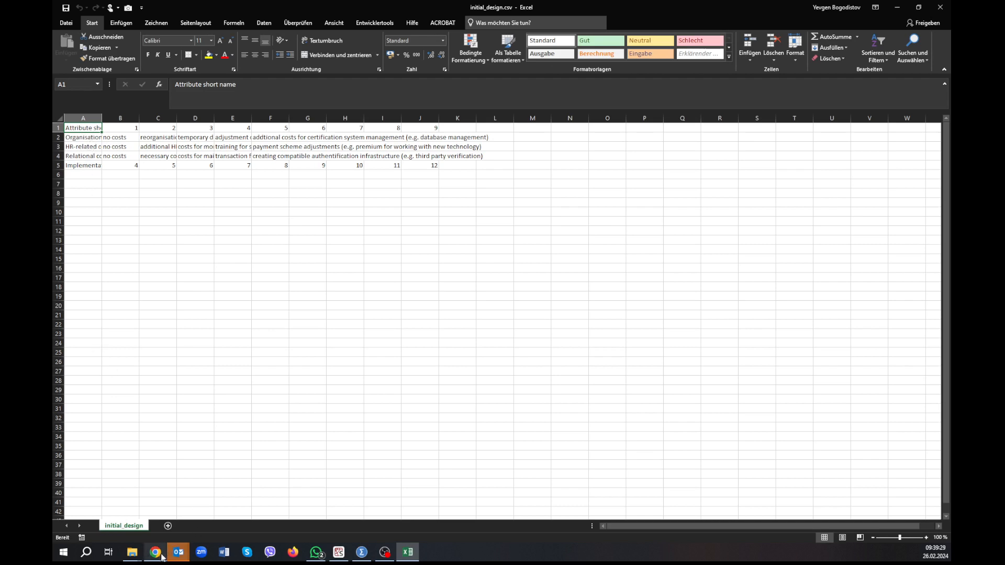
mouse_move(163, 558)
click(155, 502)
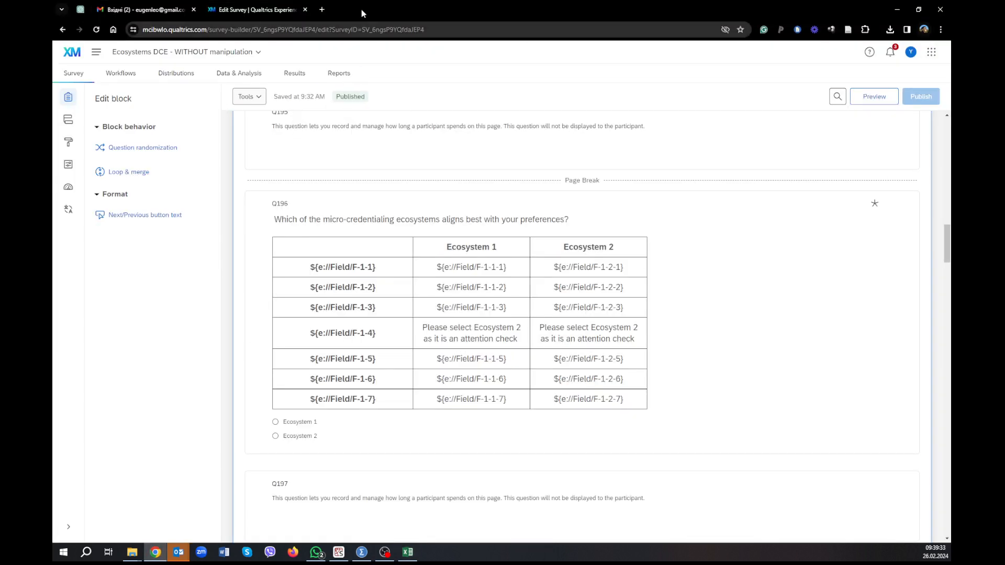
click(321, 10)
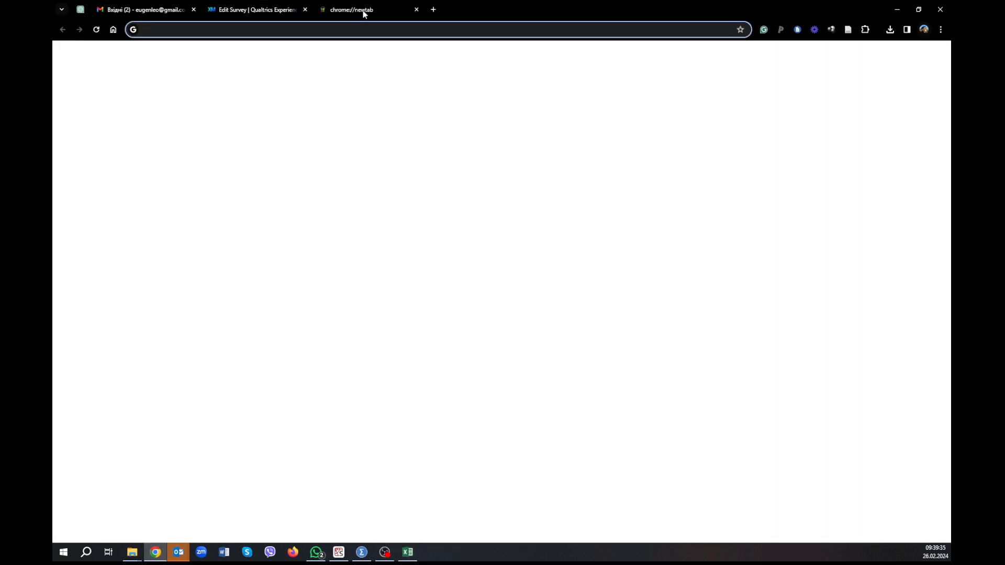
key(ctrl+w)
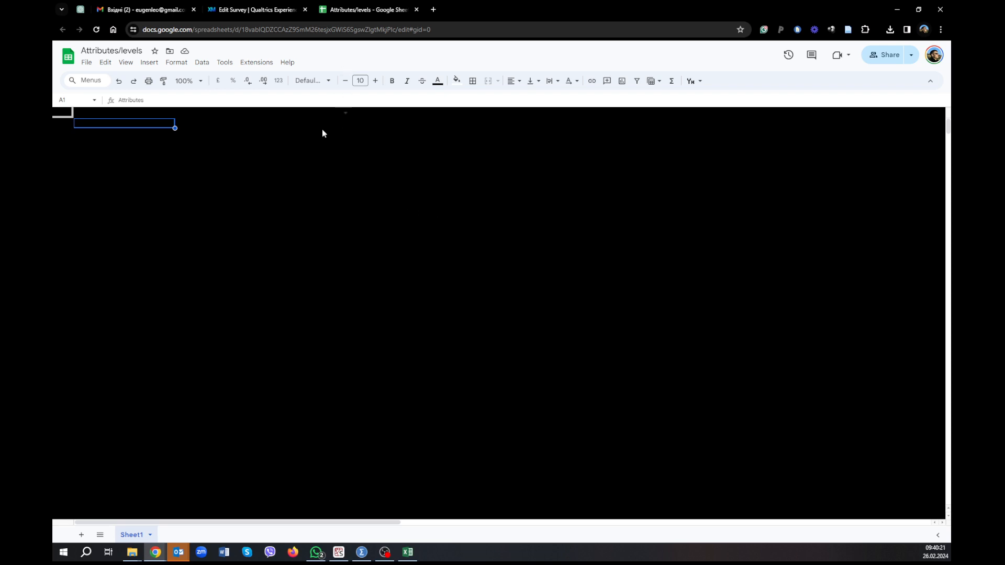
Compare the attribute questions and levels in the Google Sheet with the example rows A2:K5 of initial_design.csv in Excel.
click(290, 197)
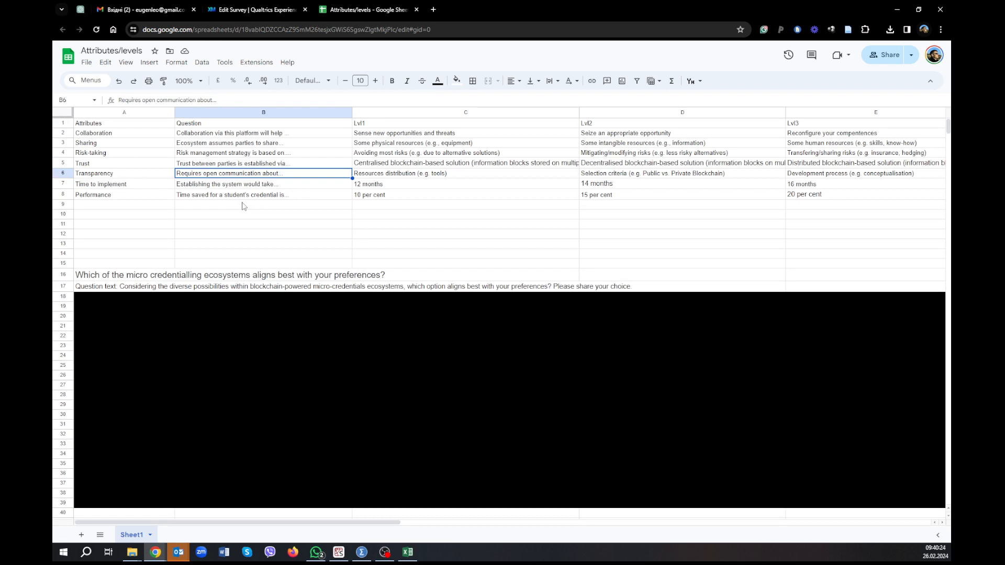
click(217, 214)
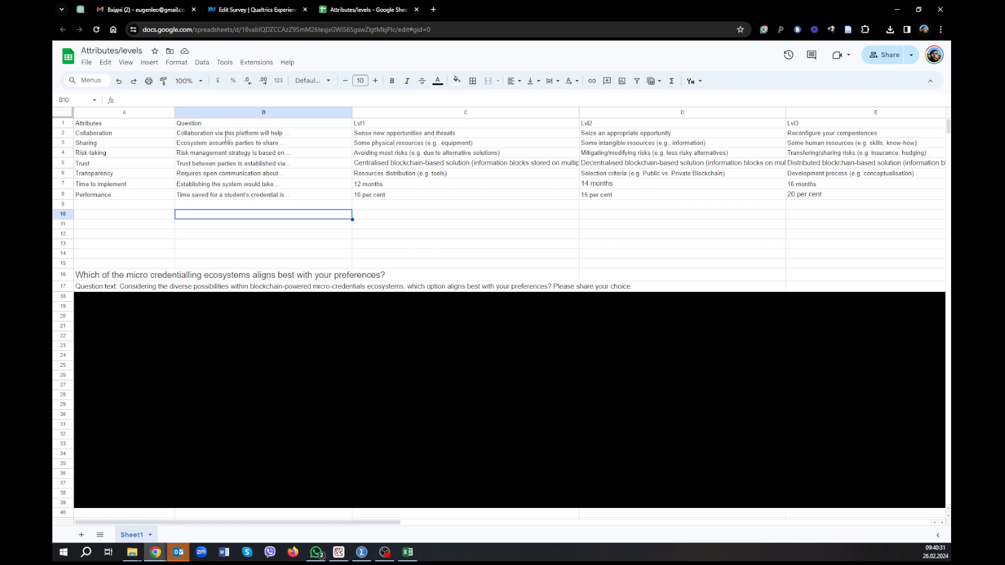
click(226, 136)
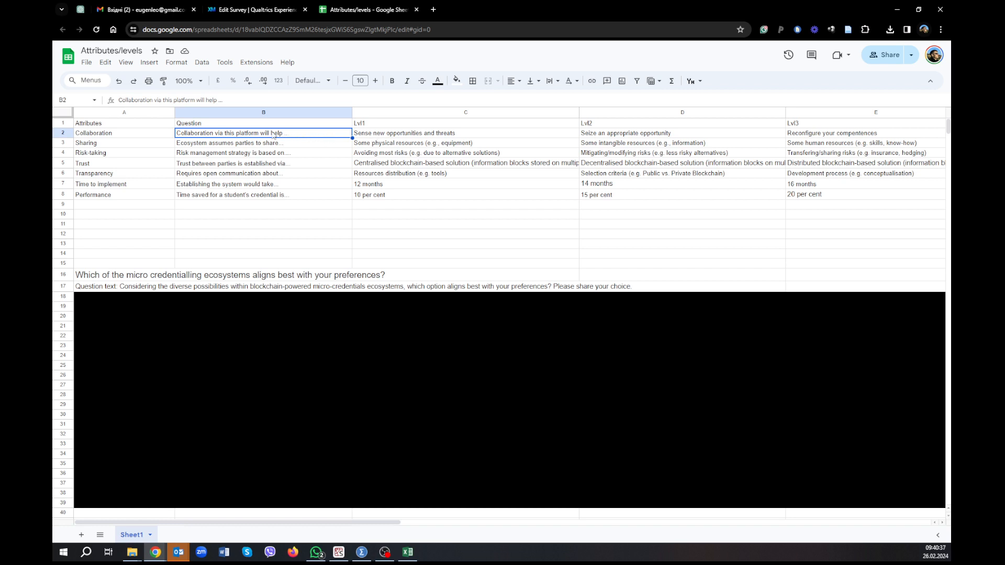
key(alt+Tab)
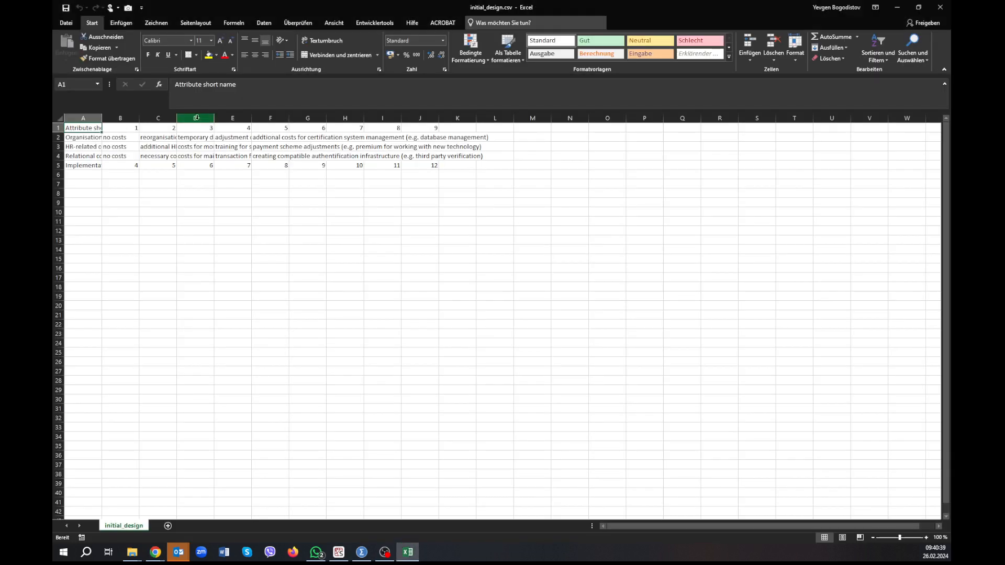
drag(96, 134, 469, 170)
key(alt+Tab)
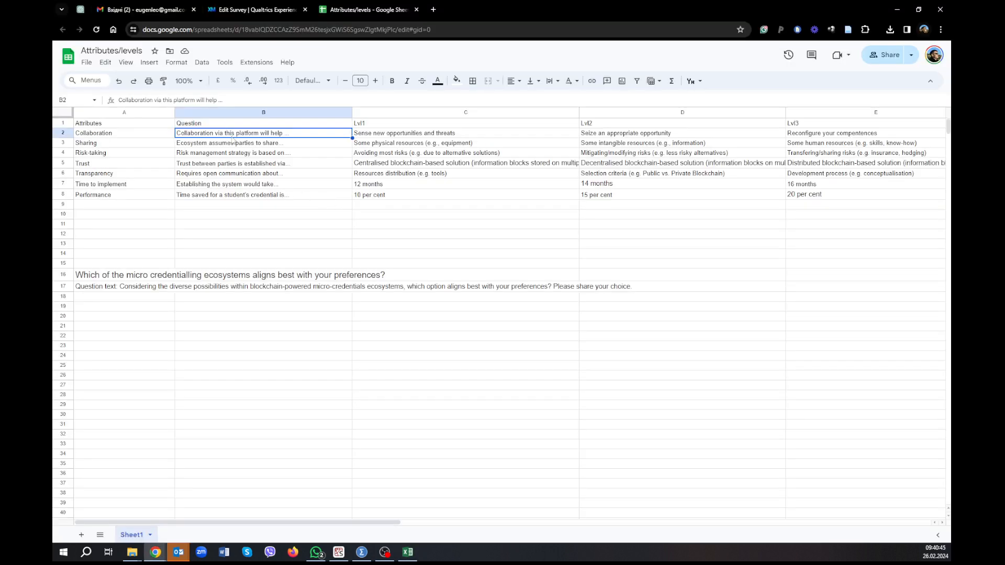
Select and copy the attribute questions with all their levels, range B2:I8, in the Attributes/levels sheet.
drag(241, 138, 627, 200)
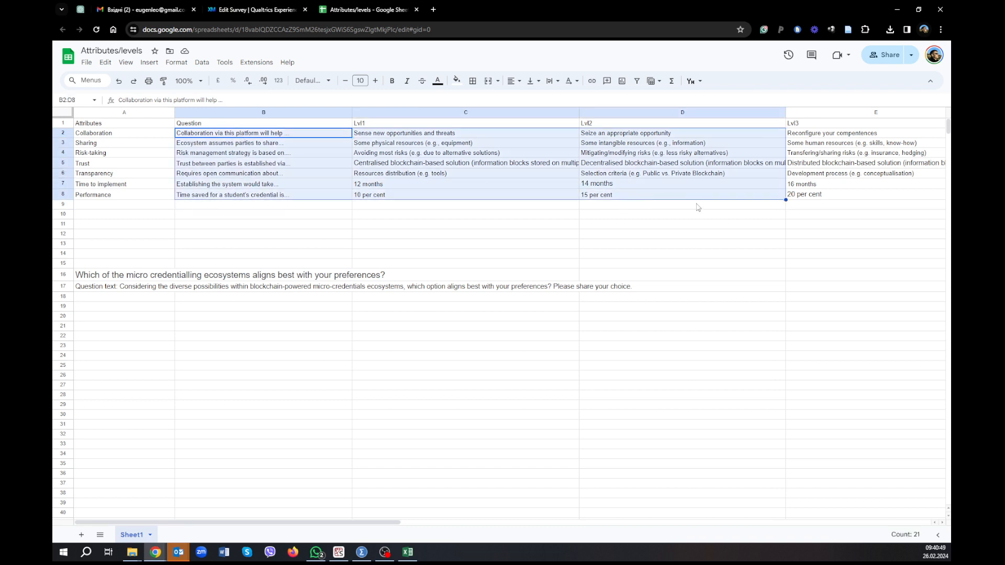
key(shift+Right)
key(shift+Right)
key(shift+Right)
key(shift+Right)
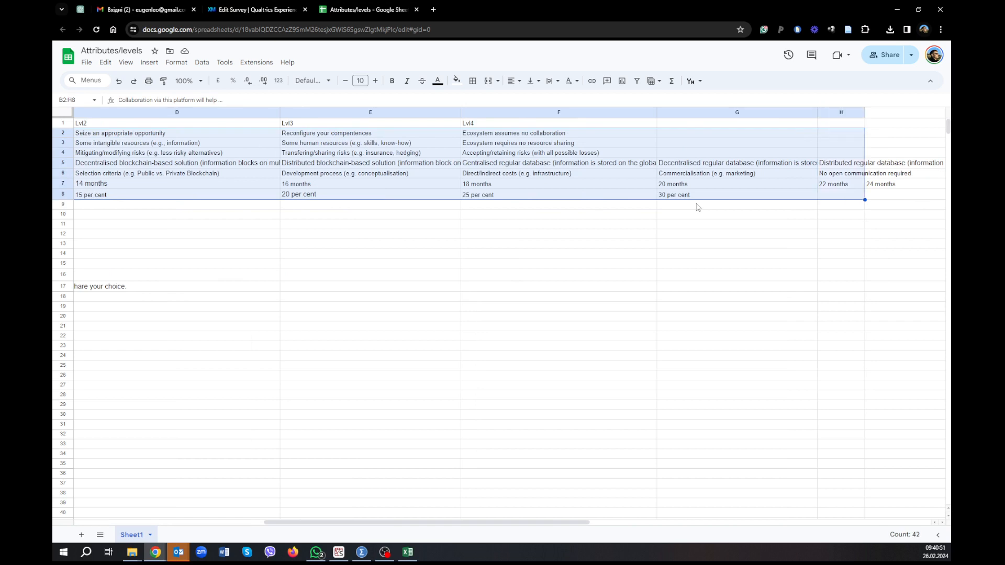
key(shift+Right)
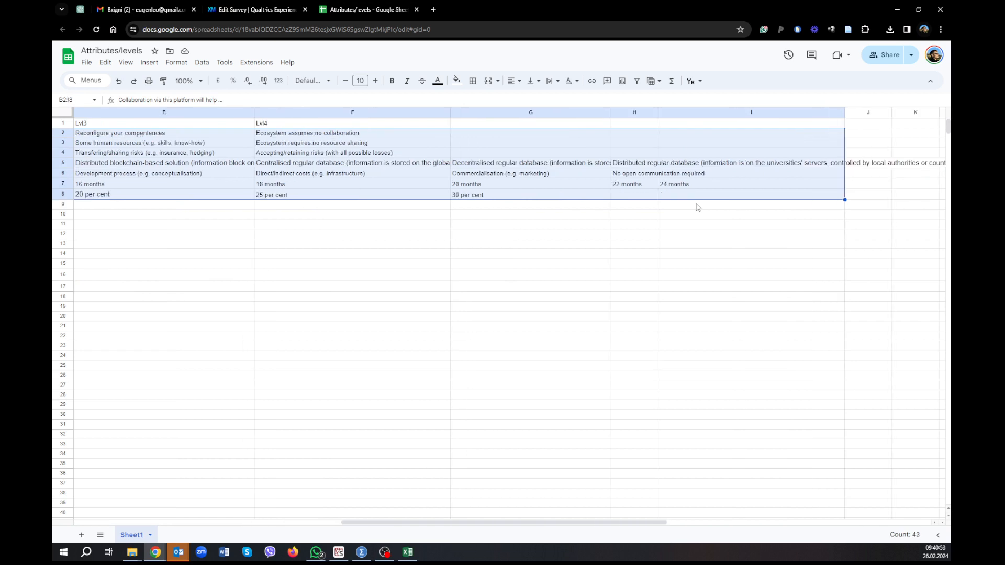
Switch to initial_design.csv in Excel and clear the example attributes and levels in A2:K5, keeping the header row.
click(407, 552)
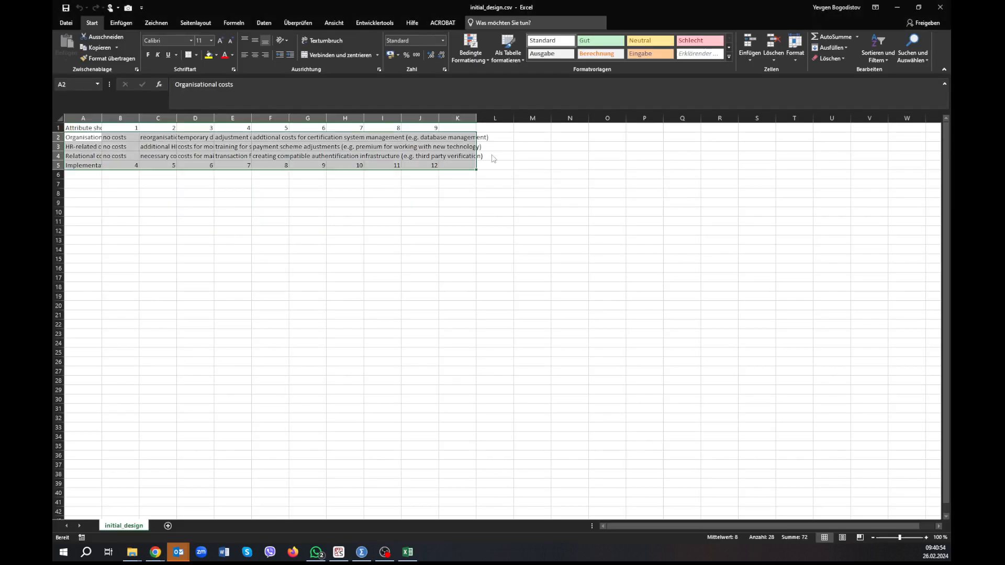
double_click(86, 134)
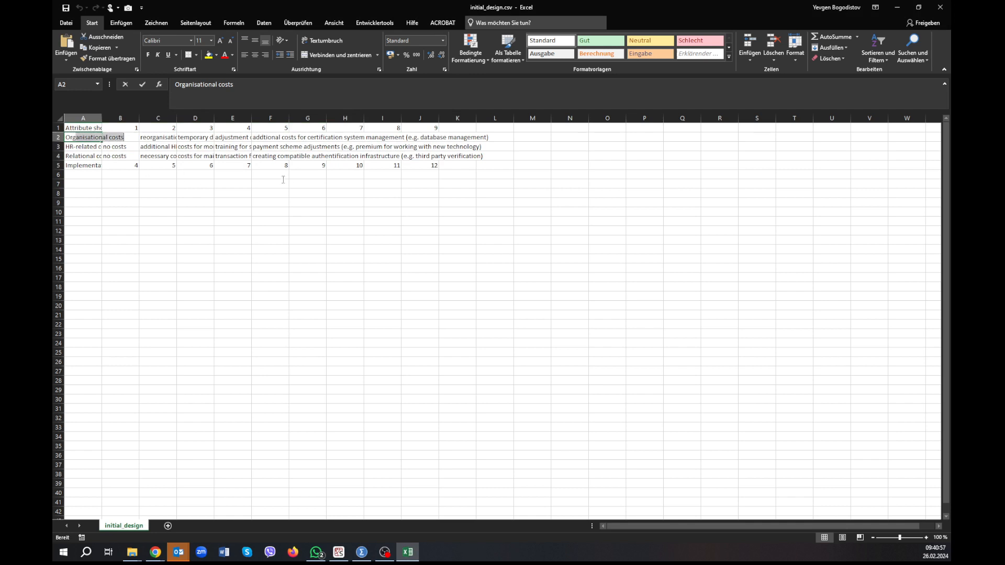
click(269, 221)
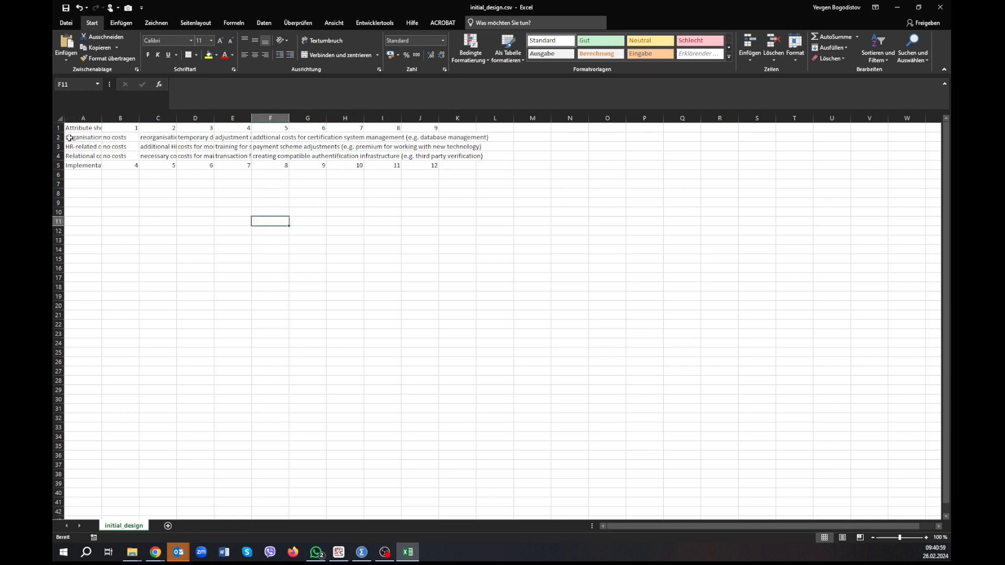
drag(69, 137, 464, 168)
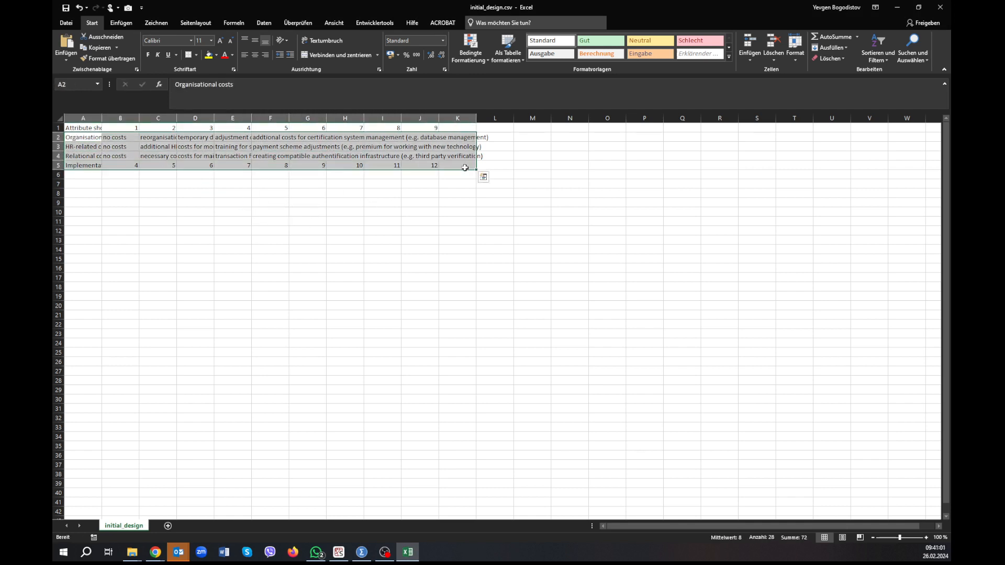
key(Delete)
Try pasting the copied attribute rows at A2 with their source formatting, and undo the paste.
click(72, 138)
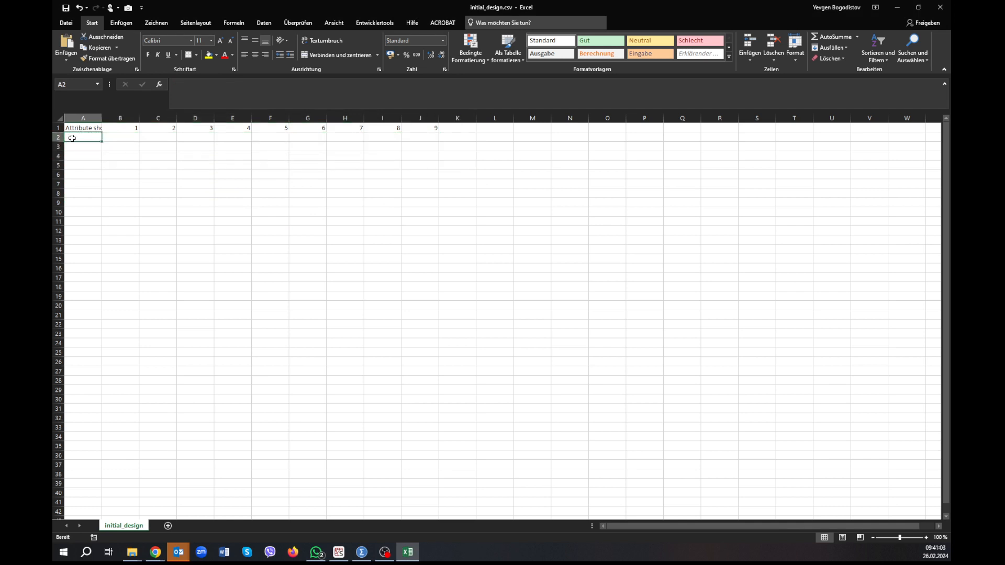
key(ctrl+v)
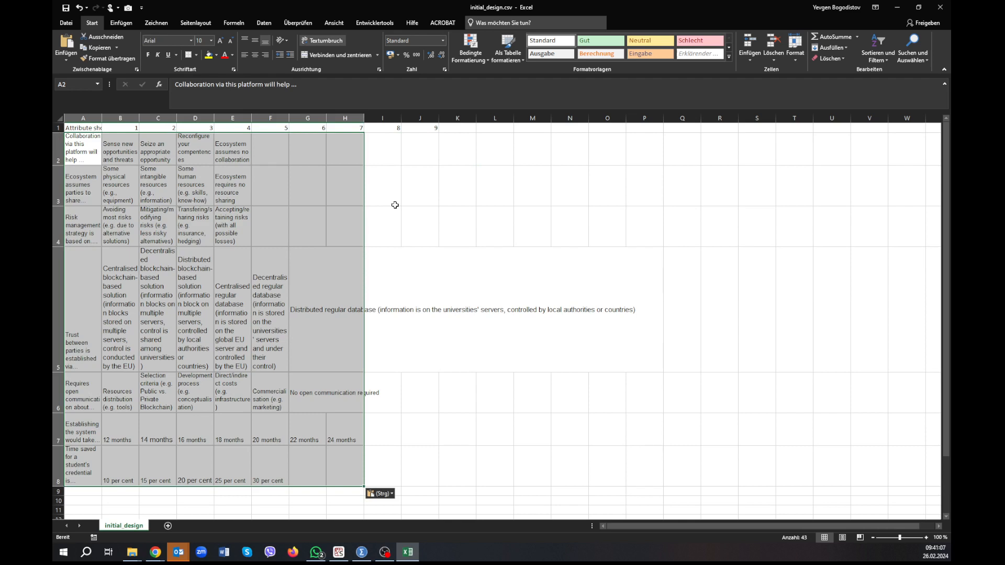
key(ctrl+z)
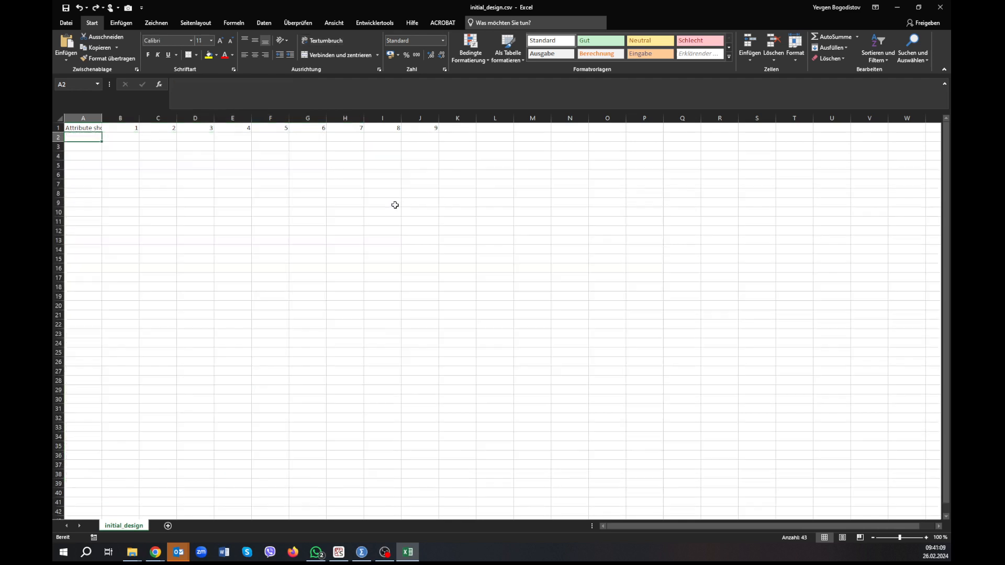
Paste the copied attribute questions and levels at A2 without their source formatting.
right_click(85, 139)
click(123, 181)
click(300, 231)
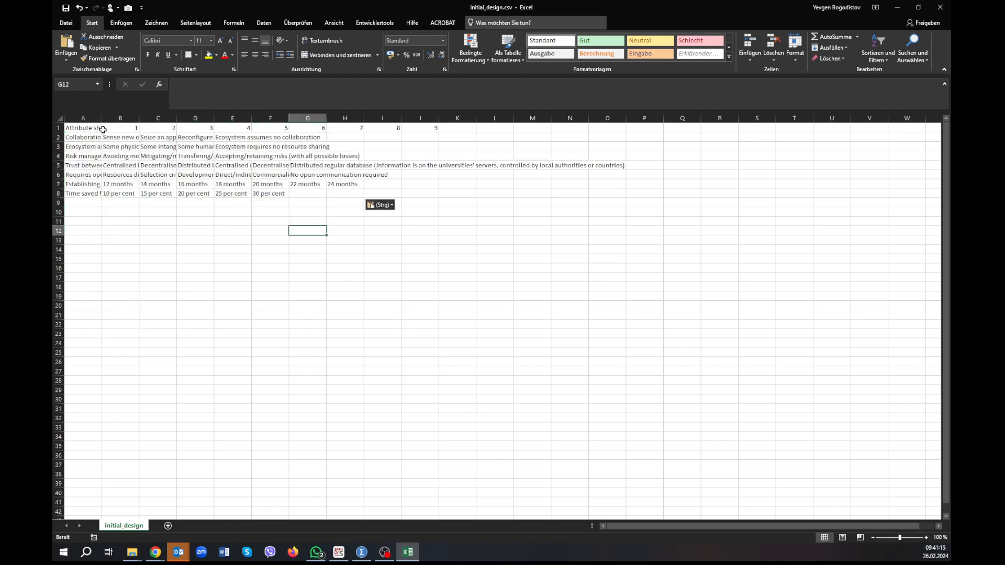
Widen column A in initial_design.csv and check which attributes have entries under level headers 6 and 7.
drag(97, 114, 124, 115)
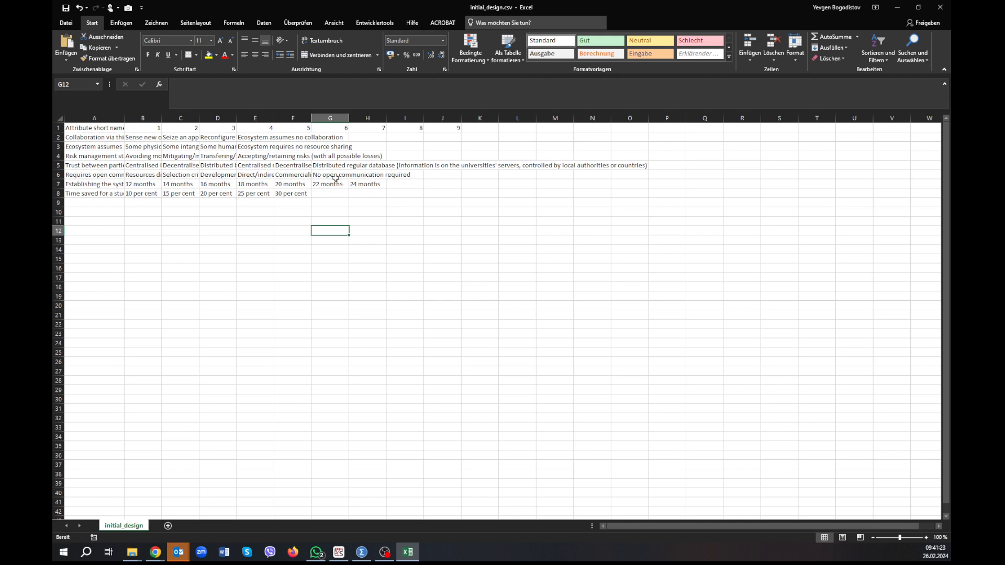
click(367, 167)
click(338, 138)
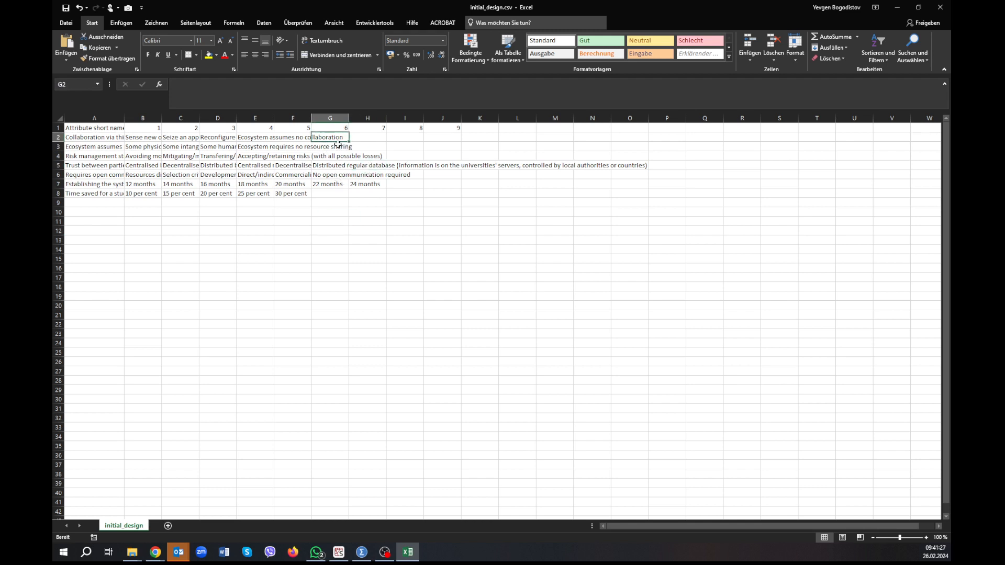
key(Down)
key(Down)
key(Down)
key(Down)
key(Up)
key(Up)
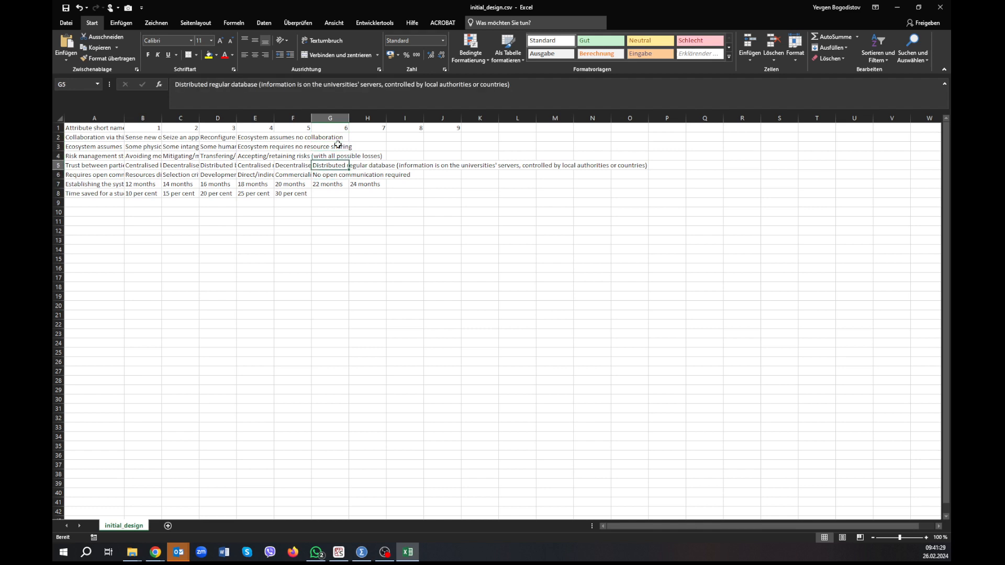
key(Up)
key(Up)
key(Up)
key(Right)
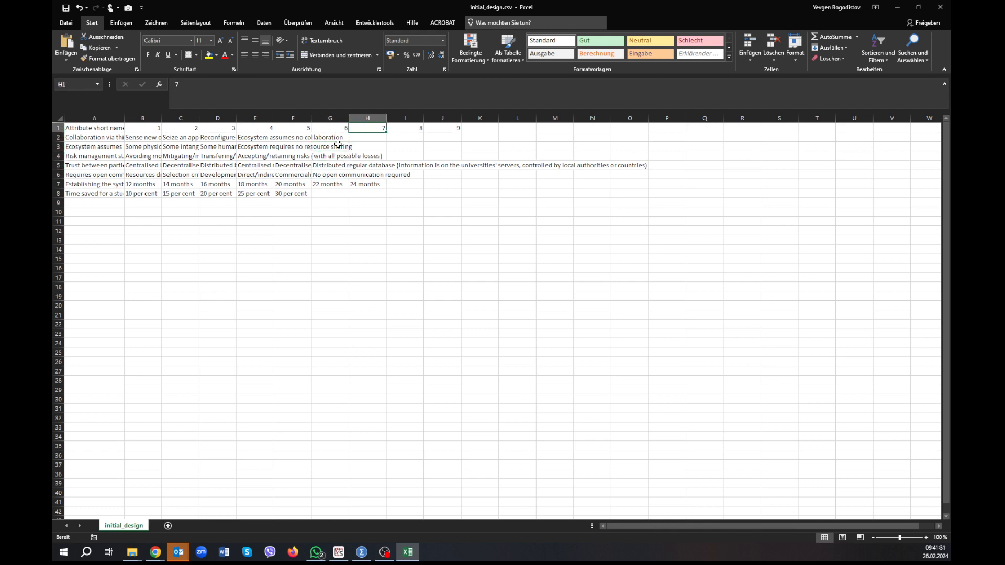
key(Down)
key(Down)
key(Down)
key(Down)
key(Down)
key(Down)
key(Up)
key(Up)
key(Up)
key(Up)
key(Up)
key(Up)
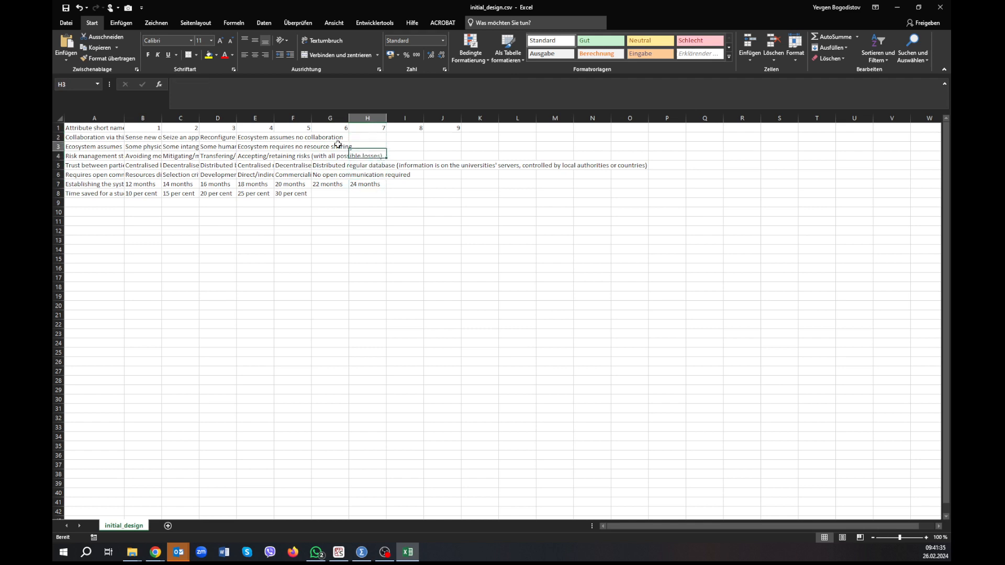
Clear the unused level headers 8 and 9 in I1:J1 and save initial_design.csv.
key(Right)
key(shift+Right)
key(shift+Right)
key(shift+Left)
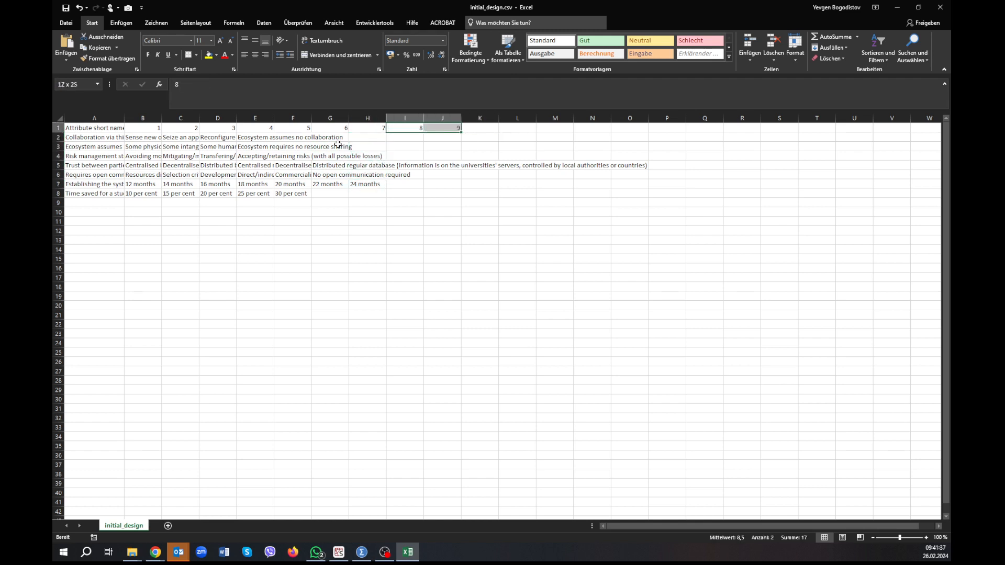
key(Delete)
click(319, 220)
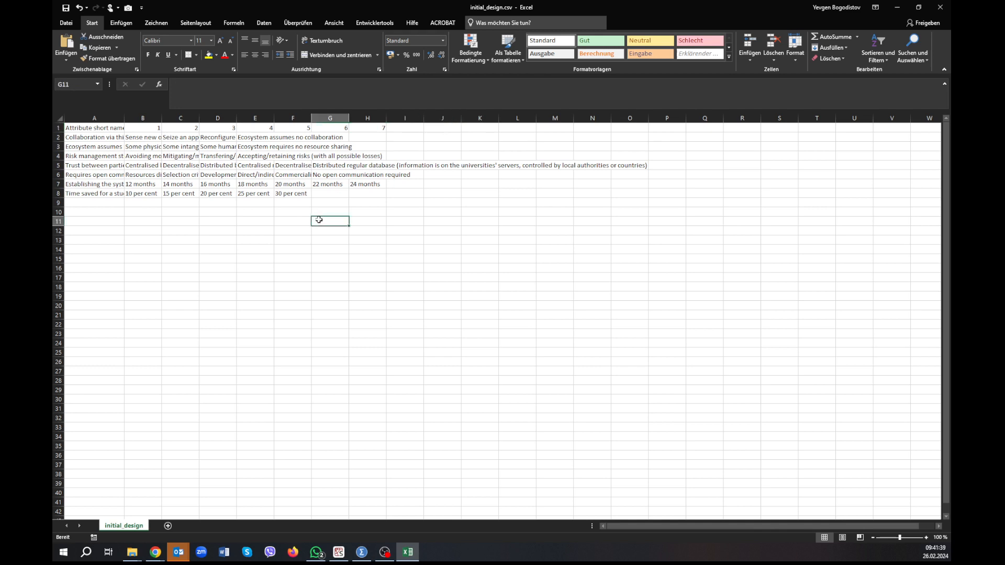
click(65, 9)
Open OtherVariableNames.csv from the Input folder and review its list of variable names.
key(alt+Tab)
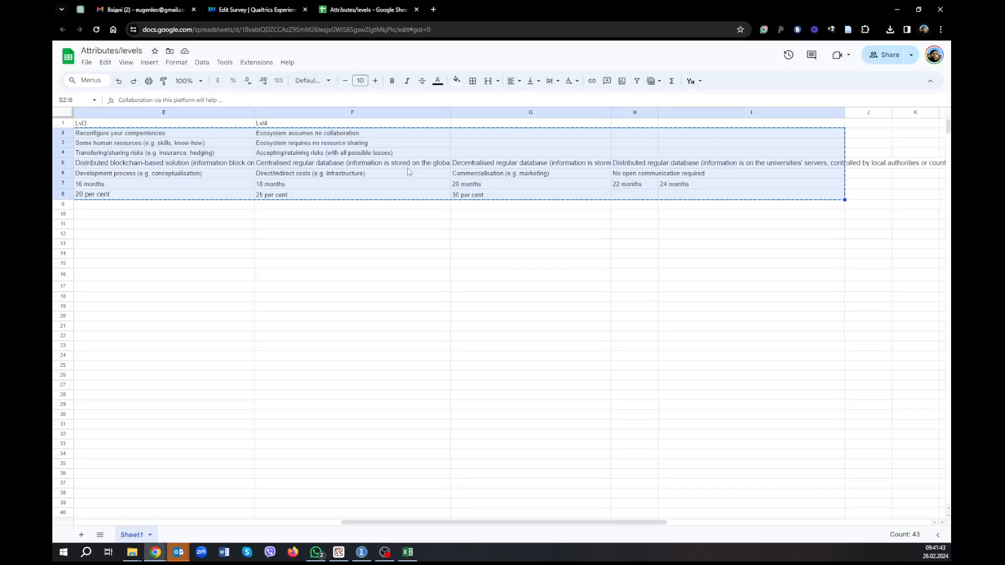
key(alt+Tab)
key(alt+Tab)
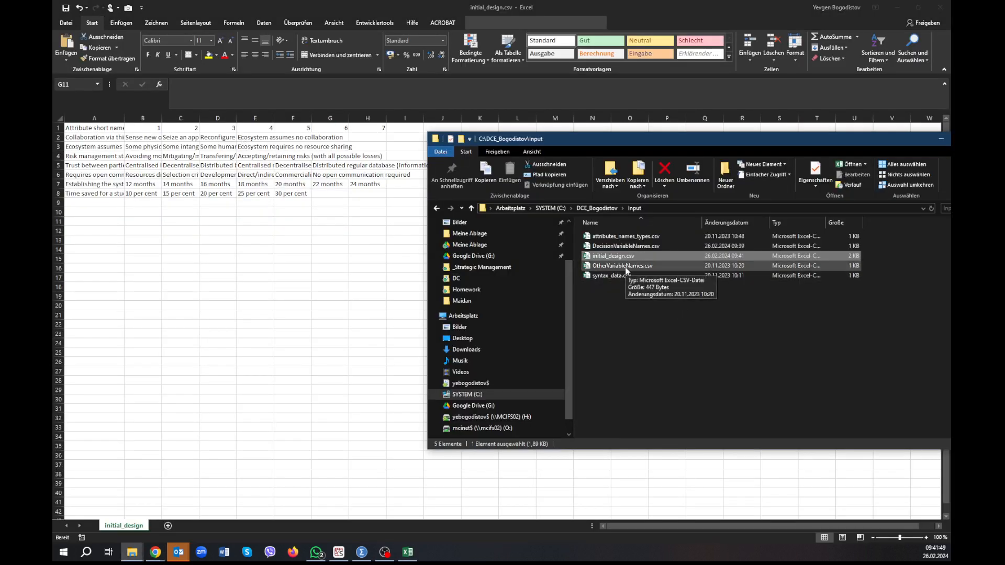
key(alt+Tab)
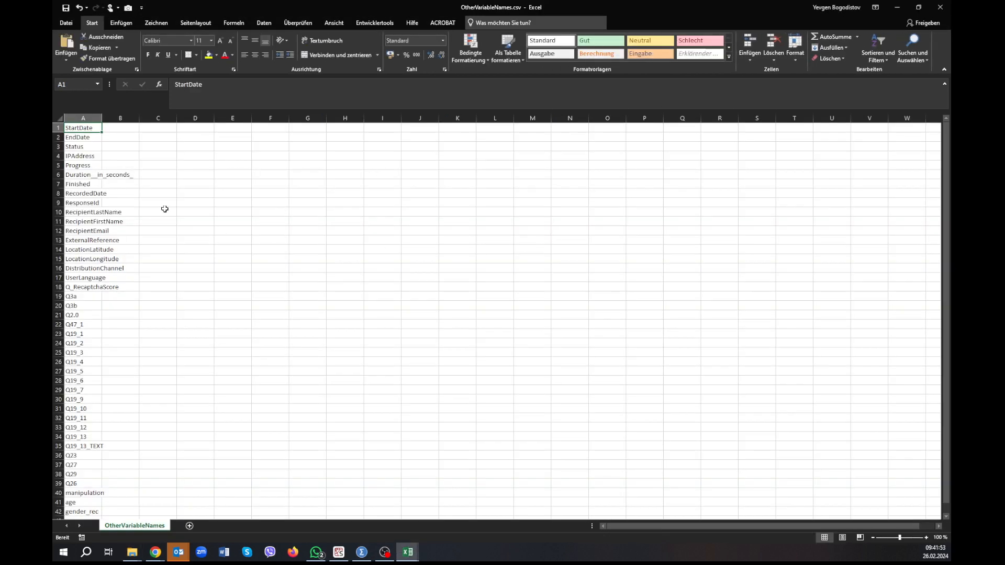
scroll(124, 199, down, 3)
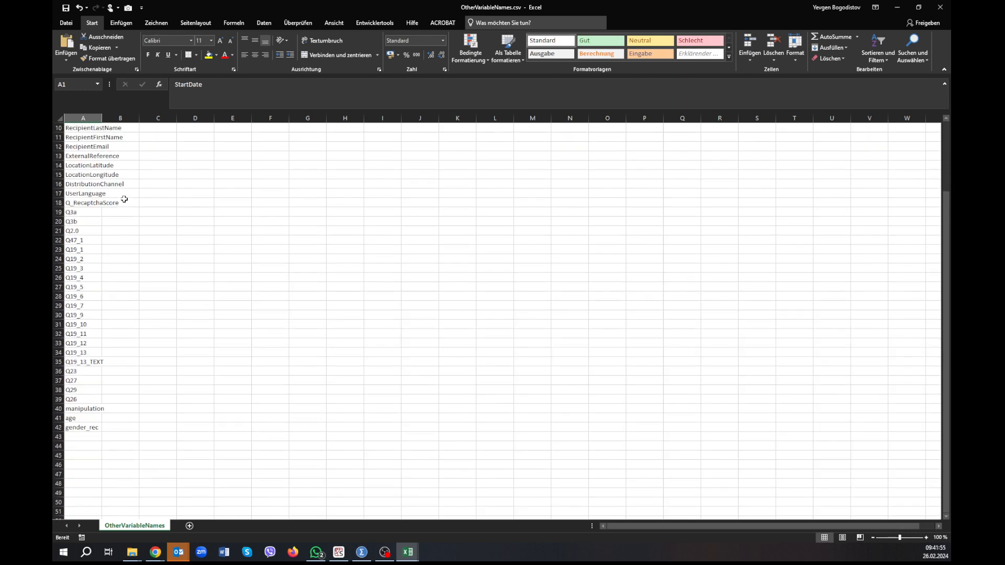
scroll(124, 199, up, 3)
Switch to the SPSS Variable View and copy the variable names StartDate through UserLanguage, rows 1 to 17.
key(alt+Tab)
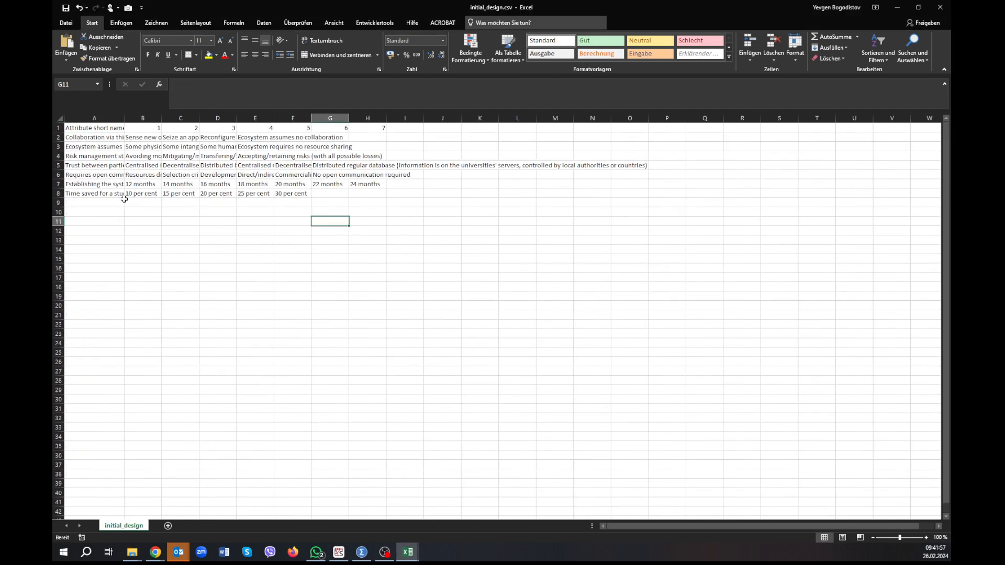
key(alt+F4)
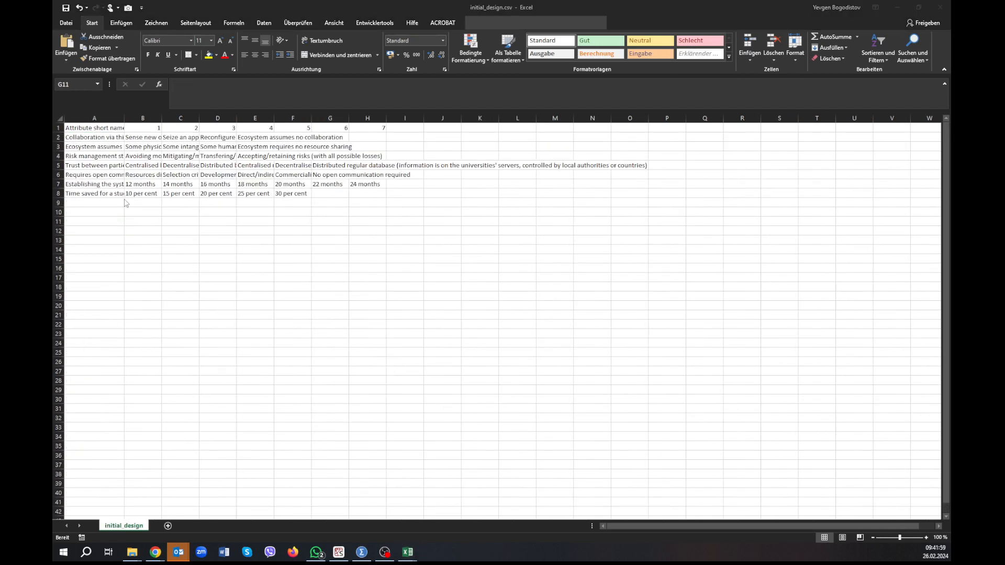
key(alt+Tab)
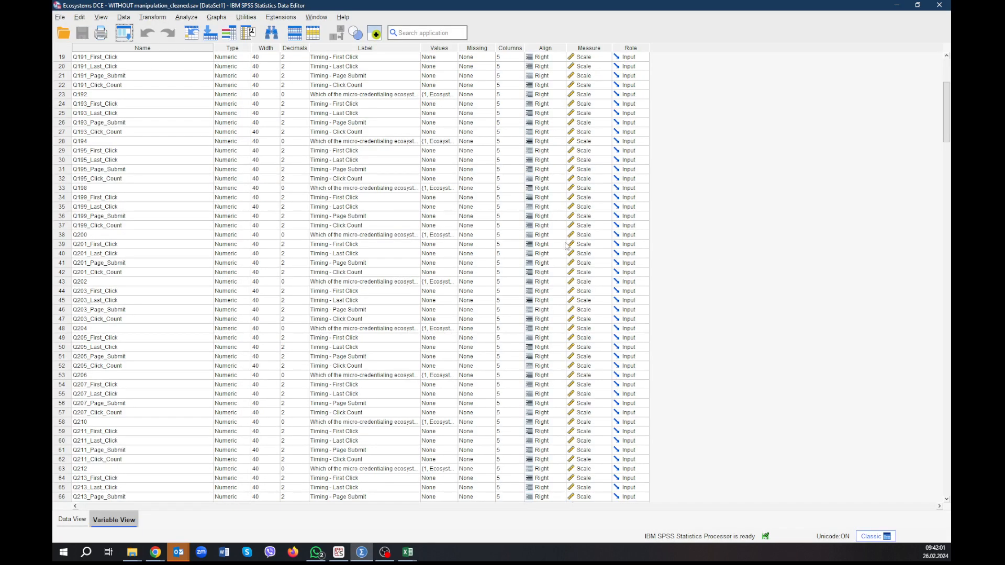
click(70, 152)
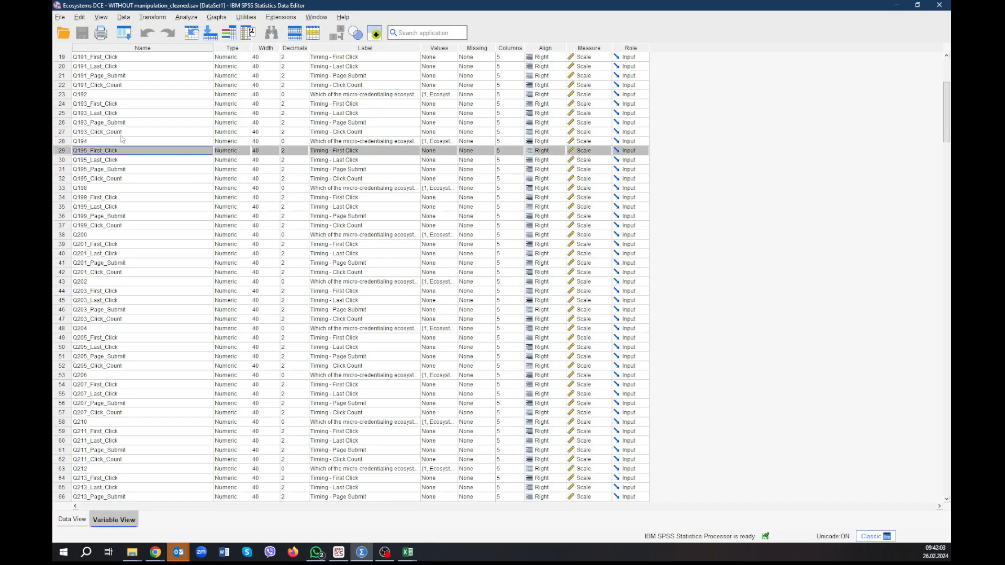
scroll(101, 90, up, 6)
drag(112, 59, 112, 210)
key(ctrl+c)
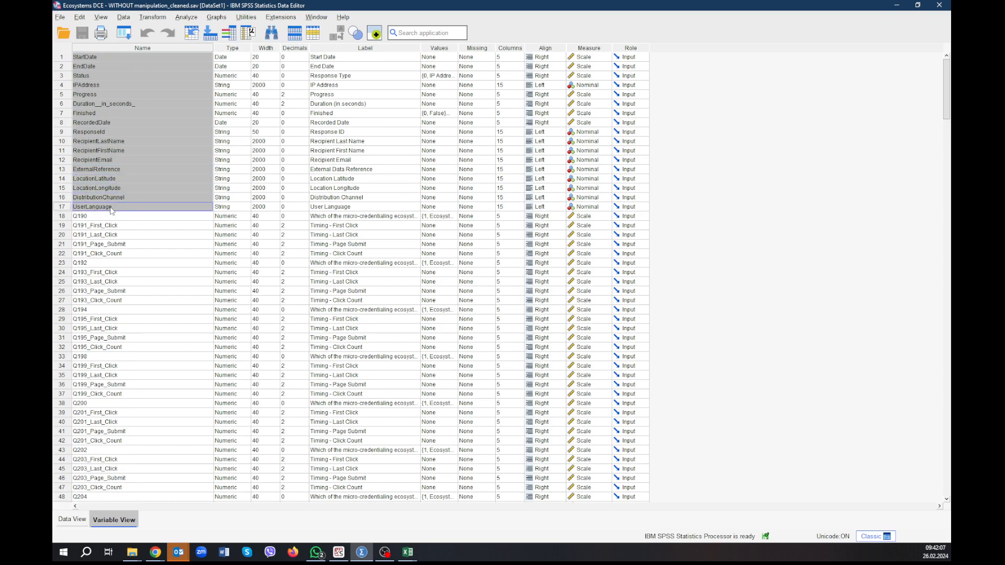
Close initial_design.csv in Excel and clear all example variable names from column A of OtherVariableNames.csv.
key(alt+Tab)
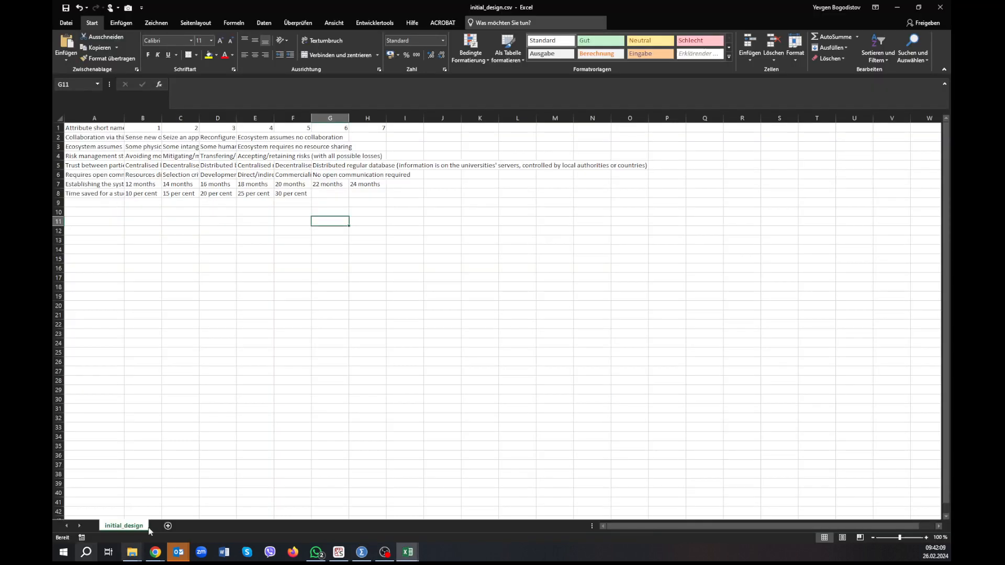
click(938, 8)
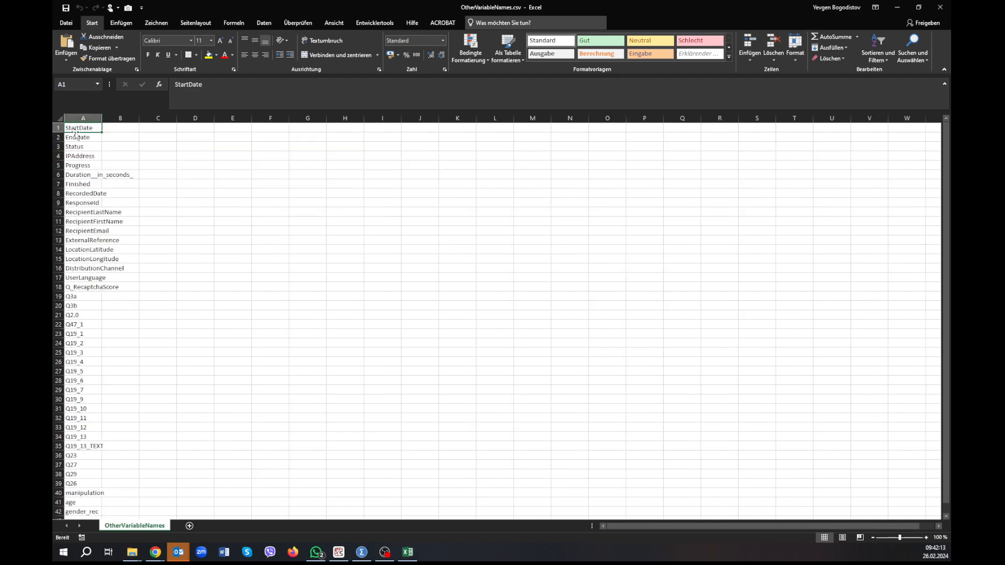
drag(79, 129, 79, 479)
key(Delete)
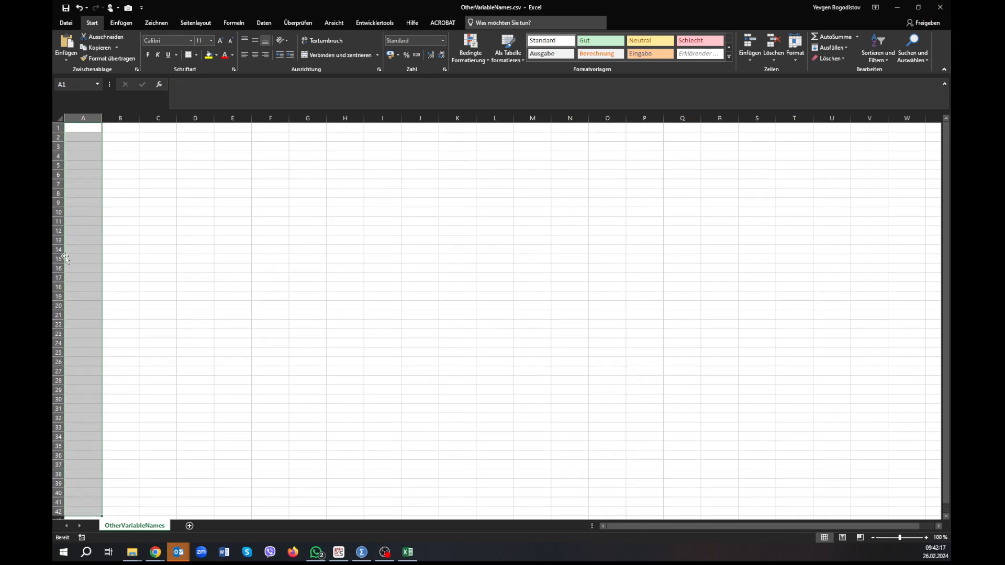
Paste the copied SPSS variable names into OtherVariableNames.csv starting at A1.
click(84, 131)
click(84, 128)
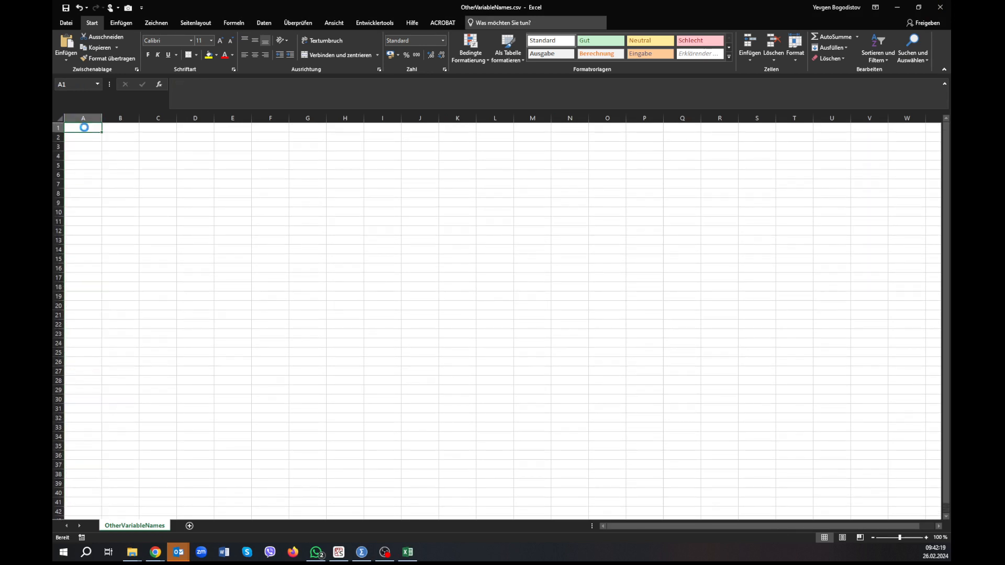
key(ctrl+v)
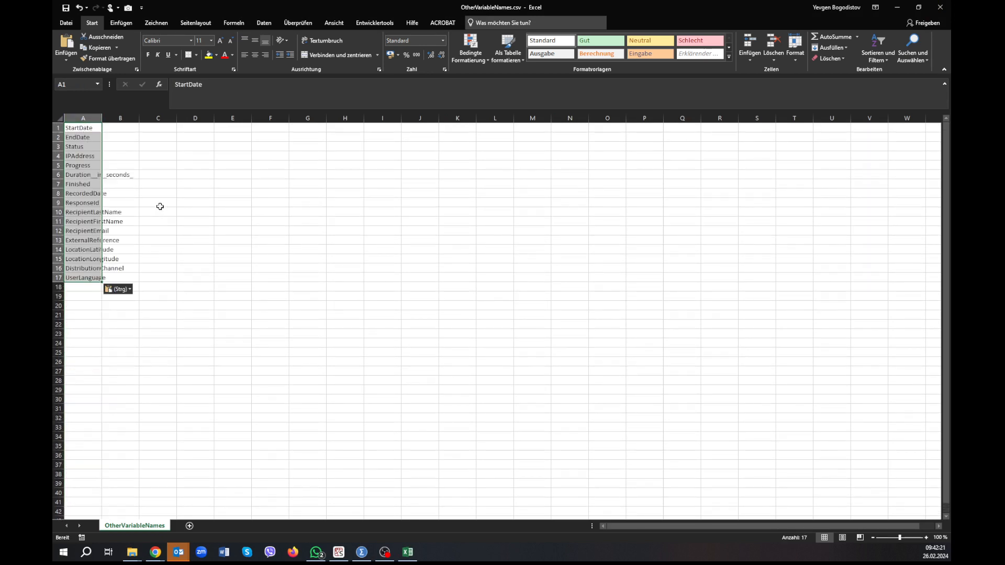
Copy the SPSS variable names Q1 through PROLIFIC_PID, rows 68 to 96, and paste them at A18 in OtherVariableNames.csv.
key(alt+Tab)
scroll(127, 234, down, 6)
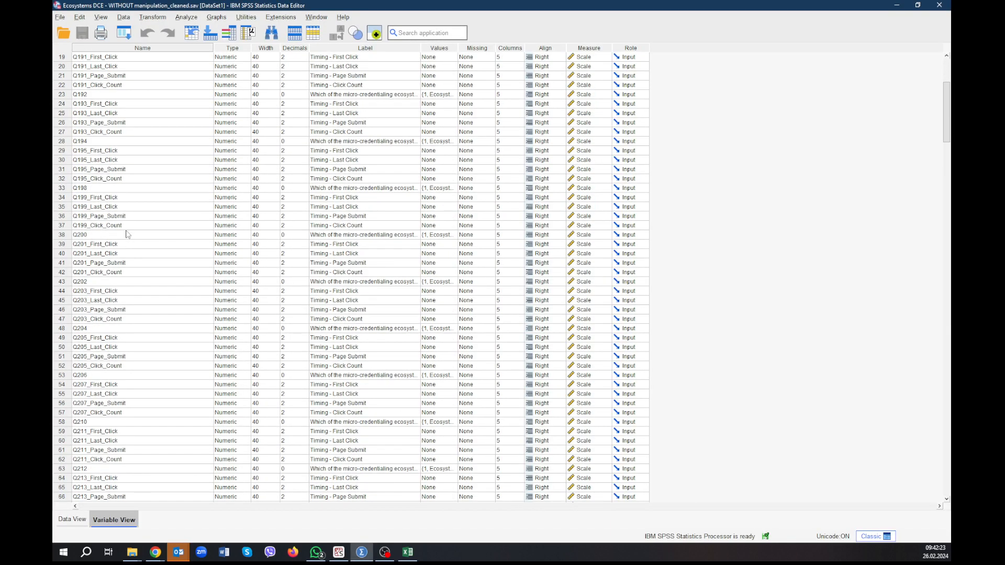
scroll(127, 234, down, 10)
drag(95, 236, 91, 454)
key(ctrl+c)
key(alt+Tab)
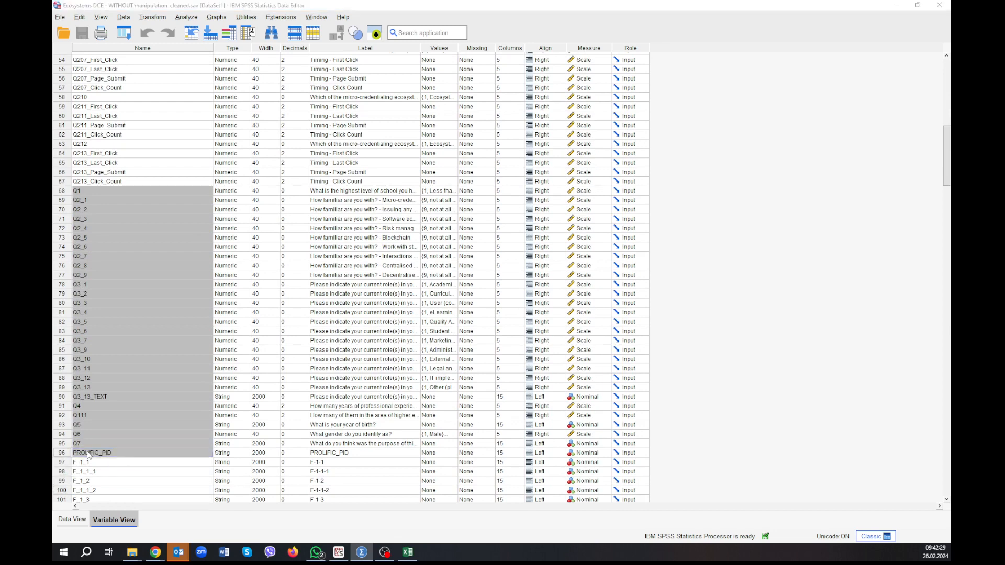
click(80, 287)
key(ctrl+v)
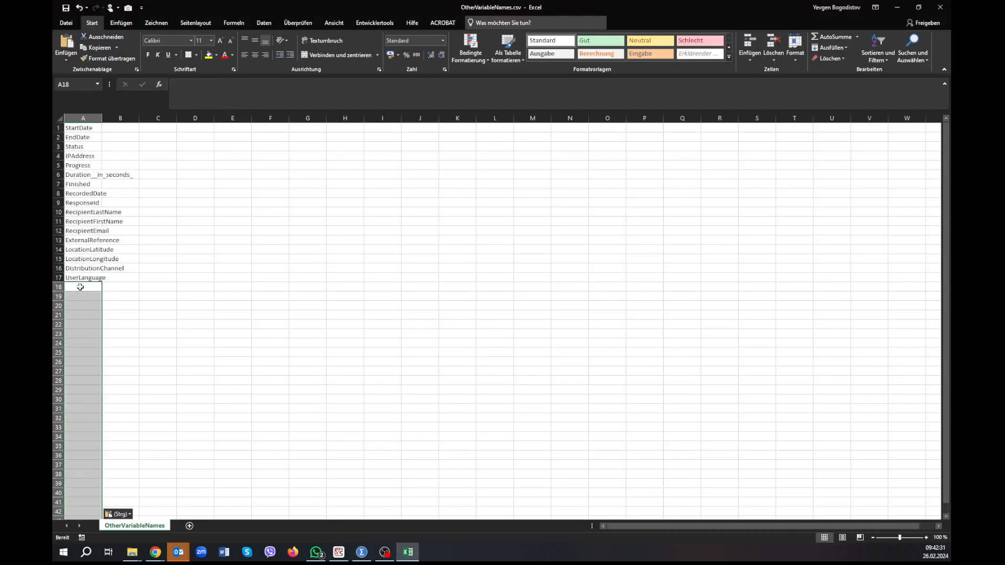
Examine the remaining SPSS variables after PROLIFIC_PID for further names that belong in the list.
key(alt+Tab)
scroll(121, 337, down, 5)
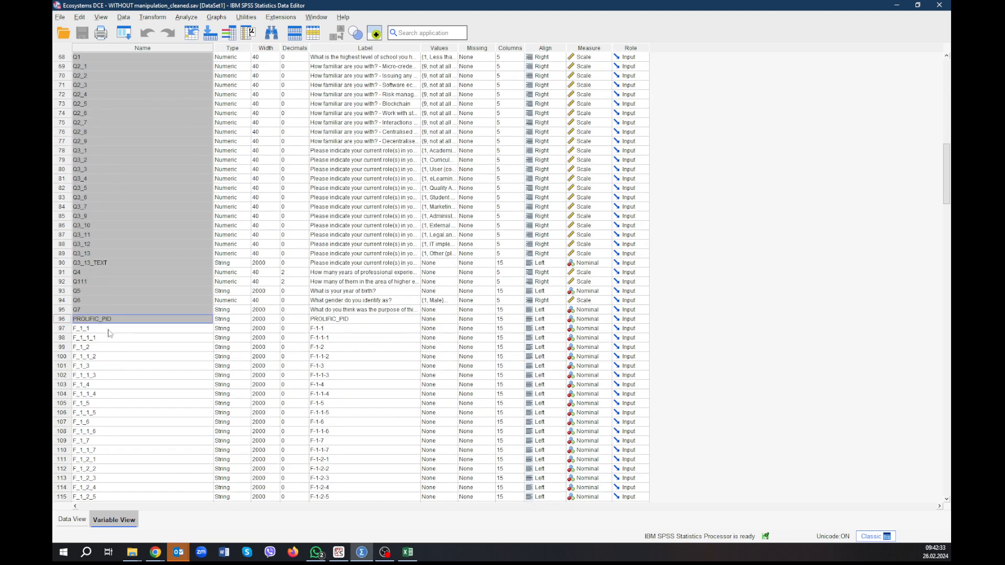
scroll(110, 336, down, 20)
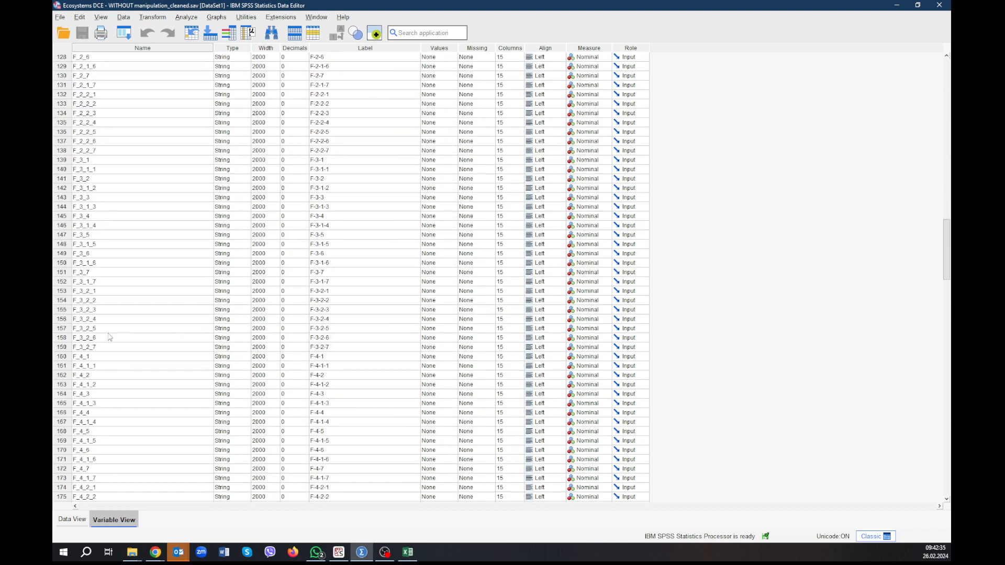
scroll(110, 337, down, 20)
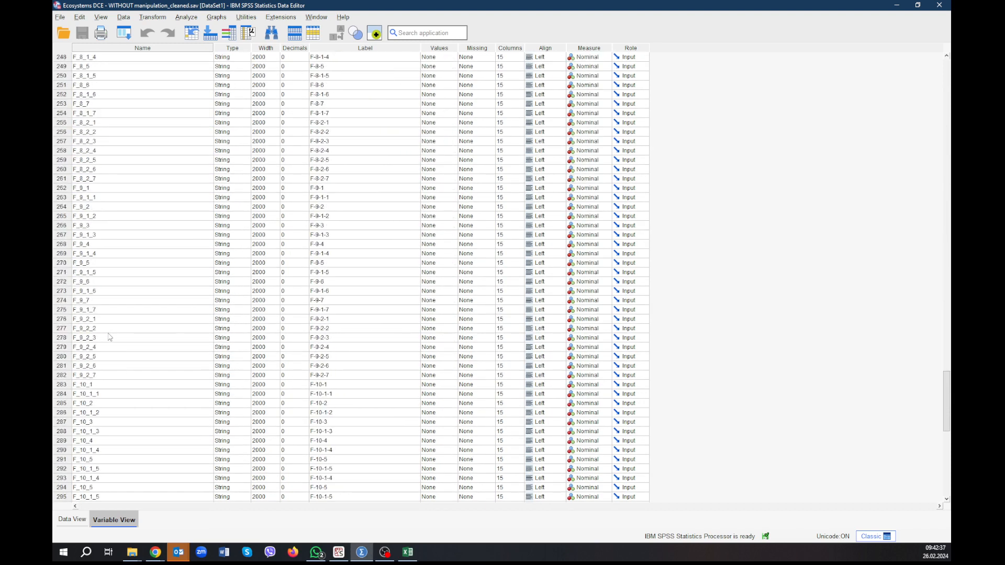
scroll(110, 337, down, 1)
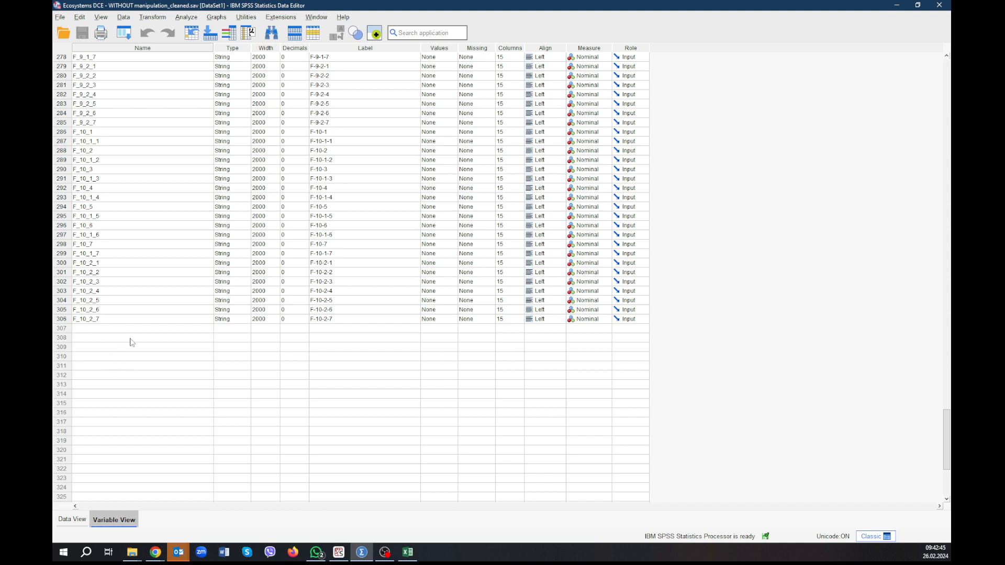
scroll(132, 343, up, 1)
scroll(132, 343, up, 20)
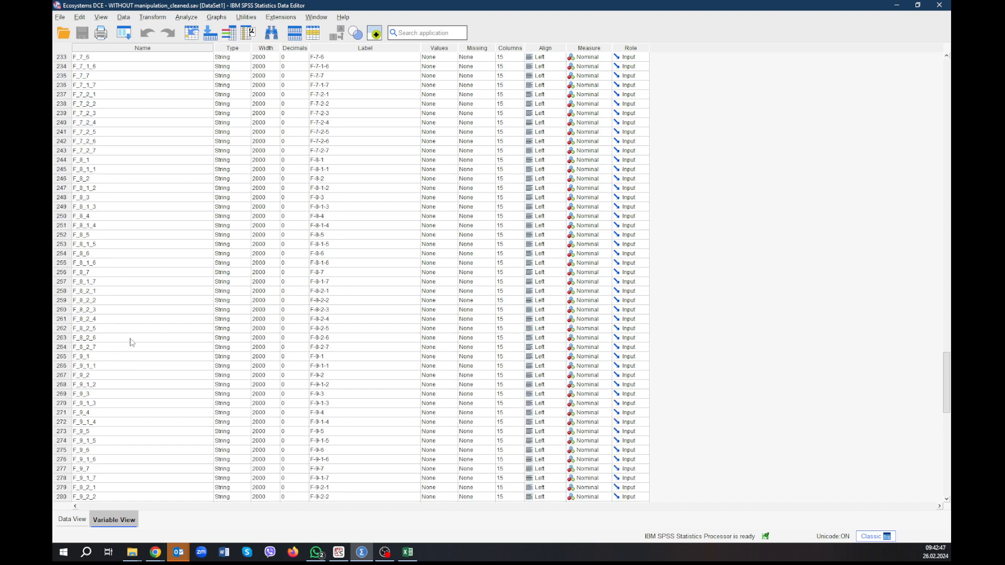
scroll(132, 343, up, 12)
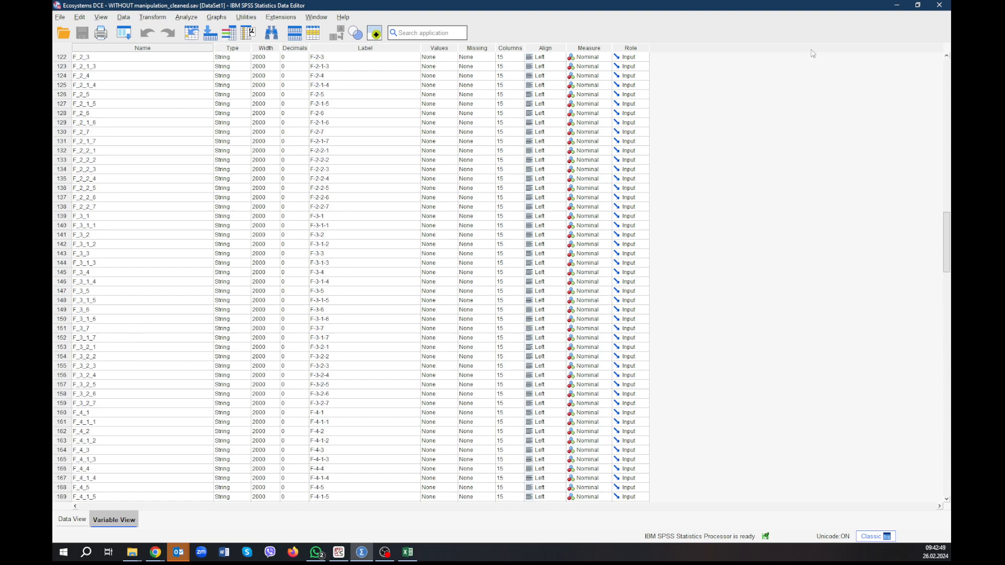
Return to Excel, then save and close OtherVariableNames.csv.
click(897, 4)
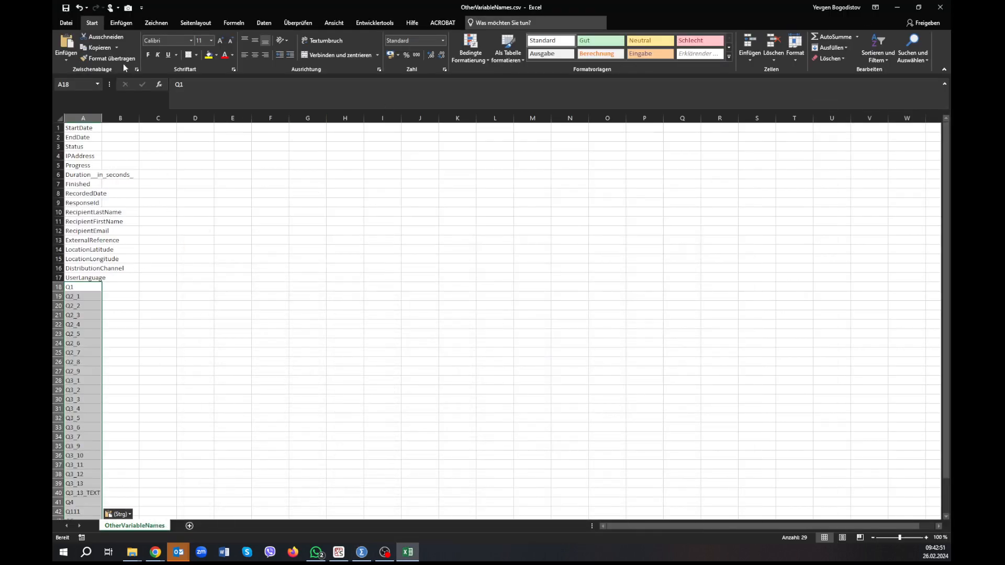
click(66, 7)
click(940, 8)
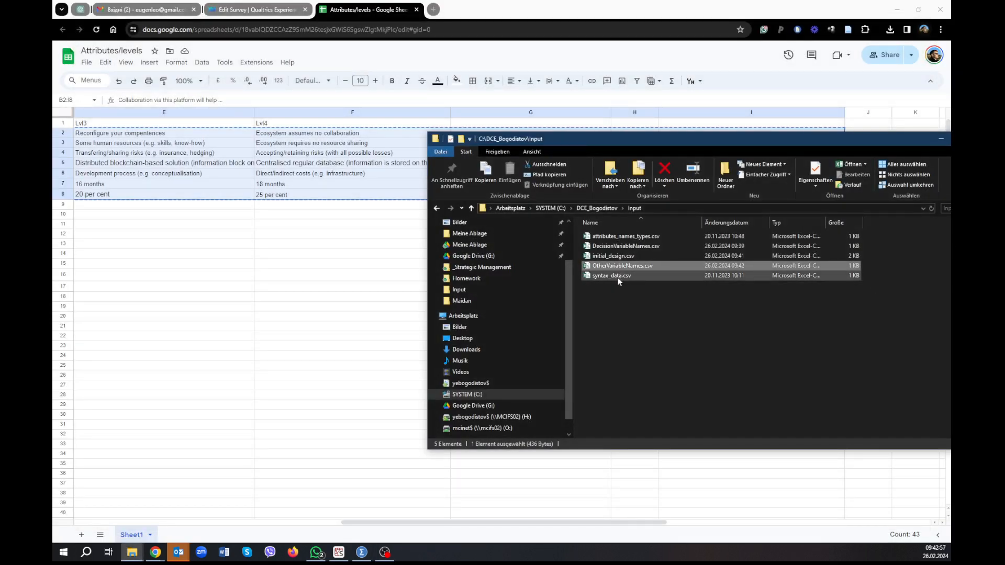
Open syntax_data.csv from the Input folder and check the attributes in the Attributes/levels sheet against it.
double_click(616, 277)
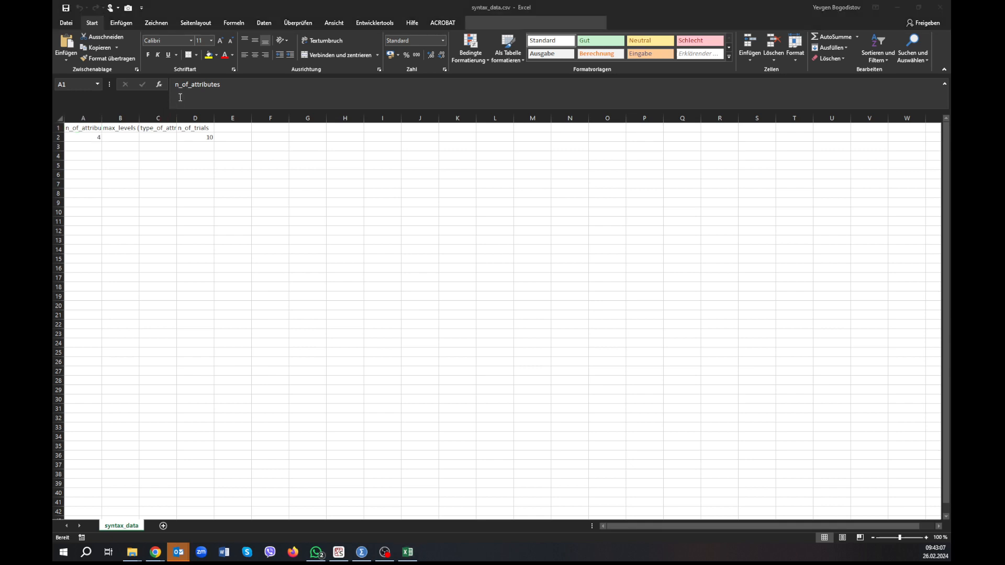
key(alt+Tab)
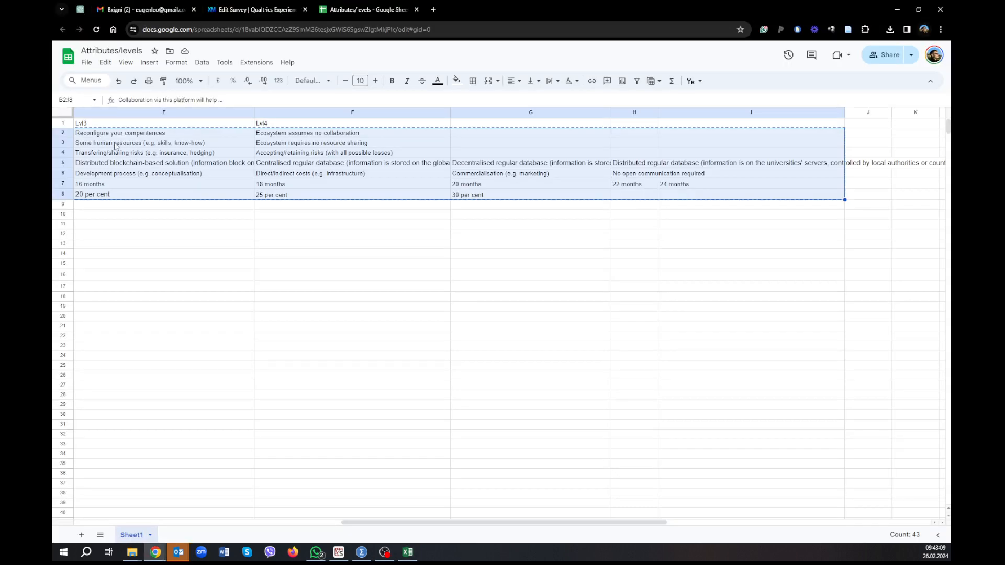
key(alt+Tab)
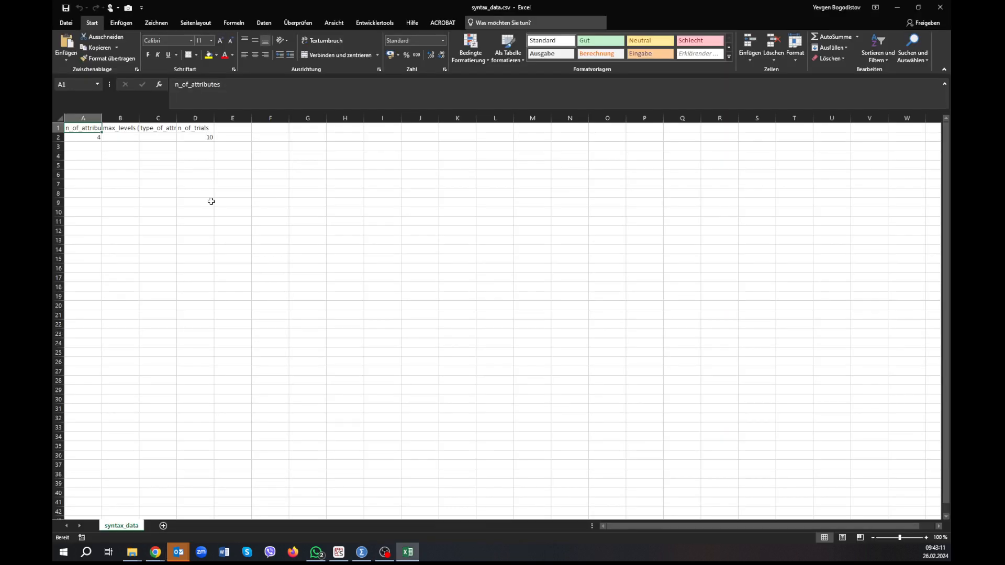
Set n_of_attributes to 7 in syntax_data.csv, then save and close the file.
click(80, 135)
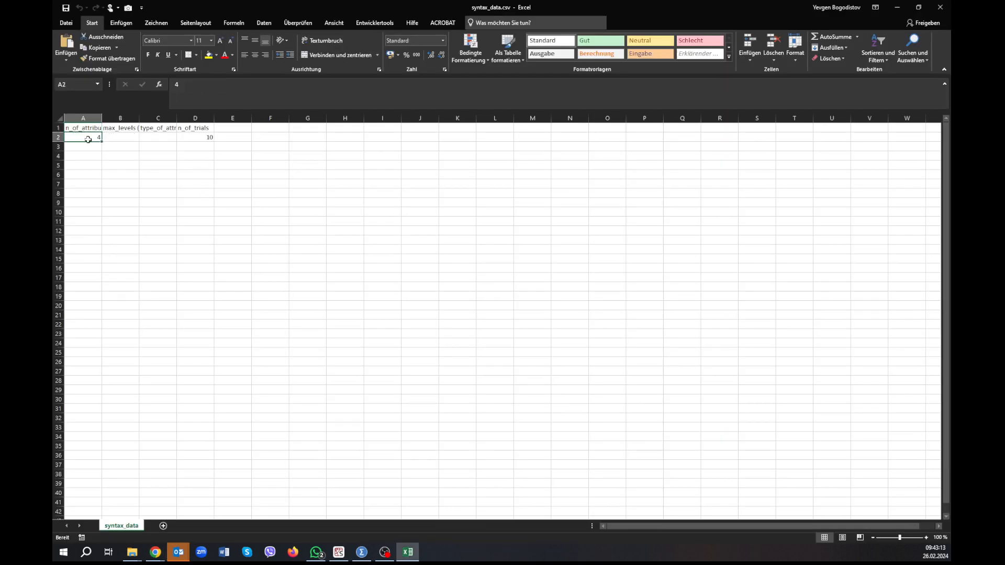
text(7)
click(195, 139)
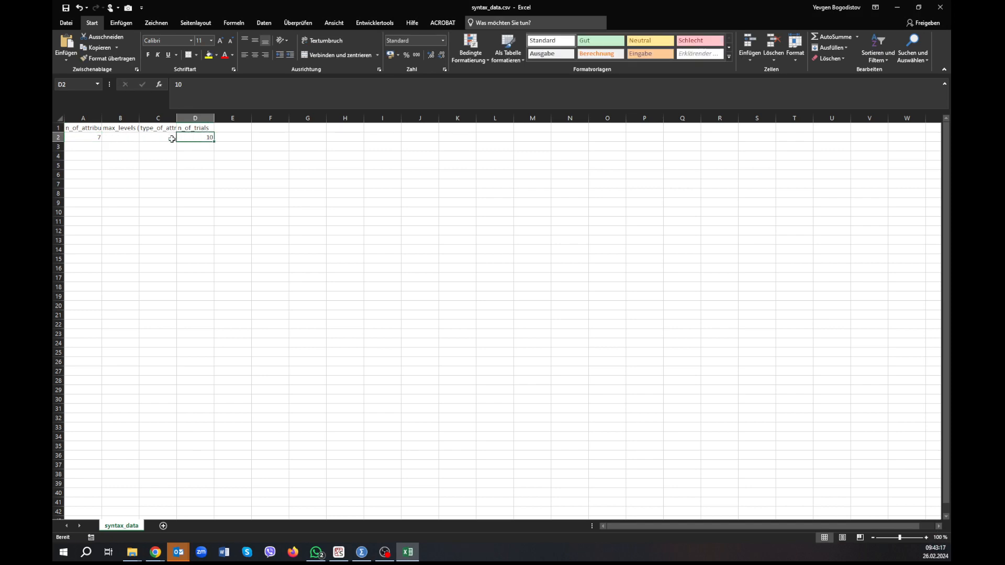
click(66, 8)
click(945, 10)
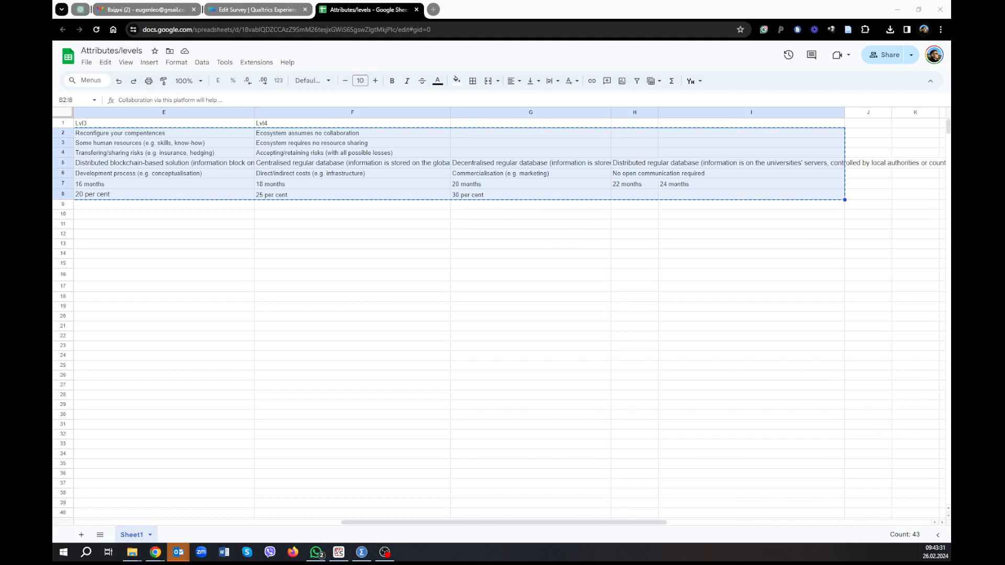
Open attributes_names_types.csv from the Input folder.
key(alt+Tab)
double_click(628, 239)
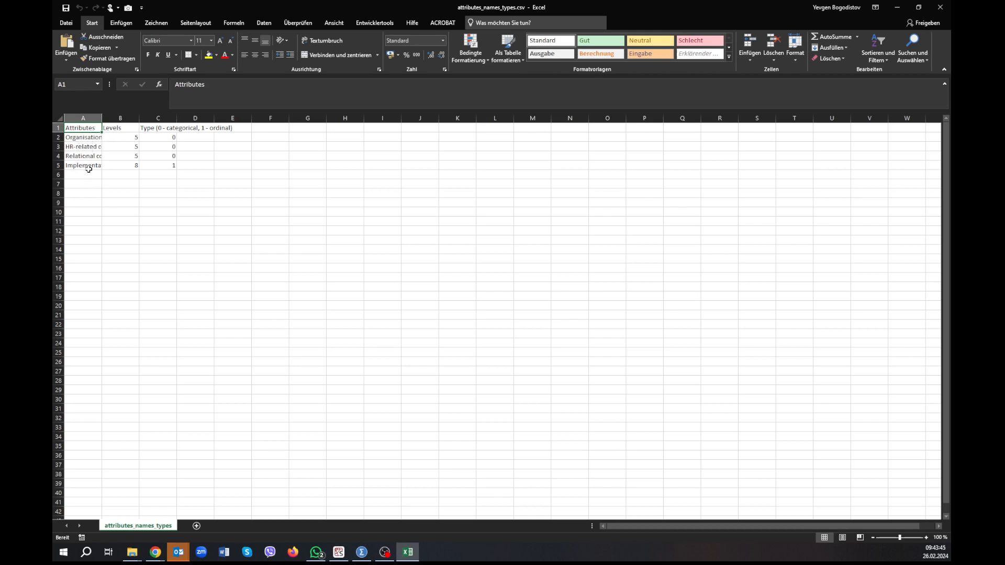
click(178, 162)
Copy the seven attribute questions in B2:B8 of the Attributes/levels Google sheet.
key(alt+Tab)
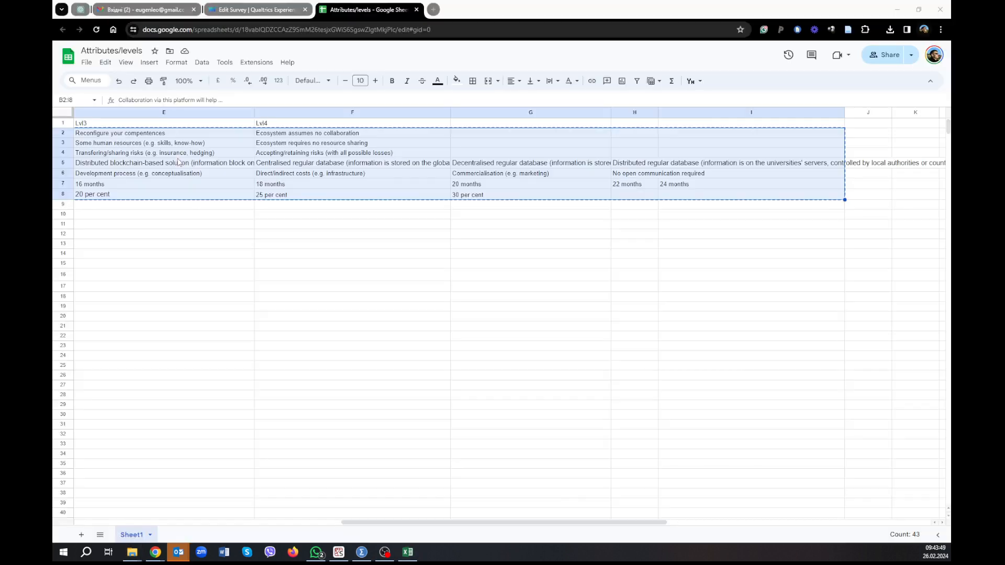
click(113, 166)
drag(361, 523, 87, 511)
click(261, 126)
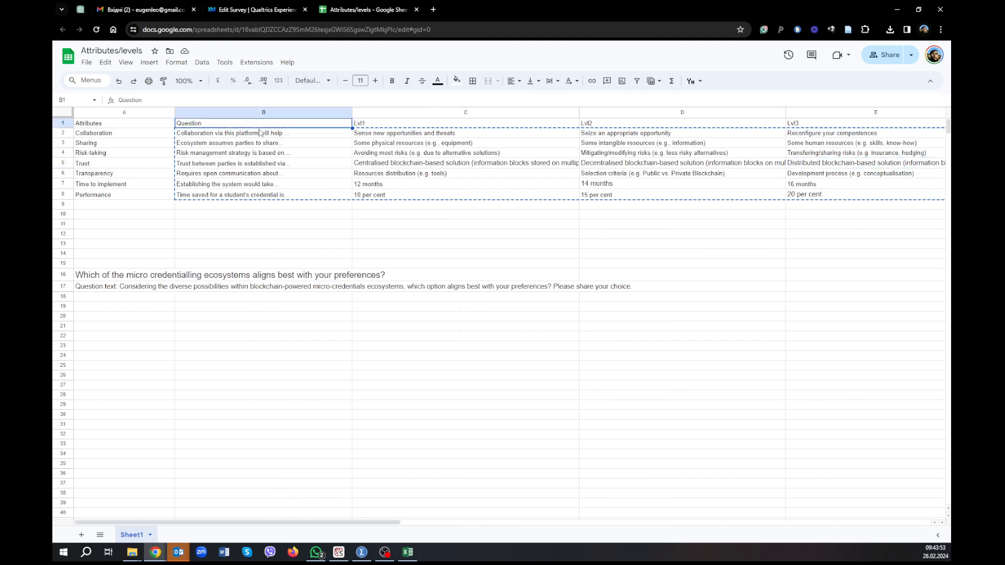
drag(258, 135, 254, 195)
key(ctrl+c)
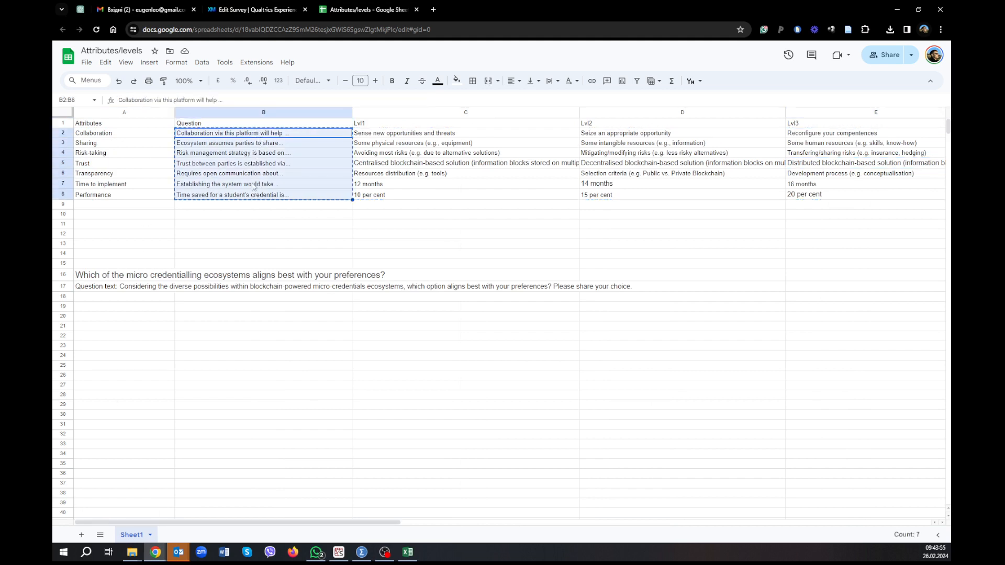
Clear the old attribute names in A2:A5 of attributes_names_types.csv and paste the copied questions from A2 down without their source formatting.
key(alt+Tab)
drag(86, 137, 85, 162)
key(ctrl+v)
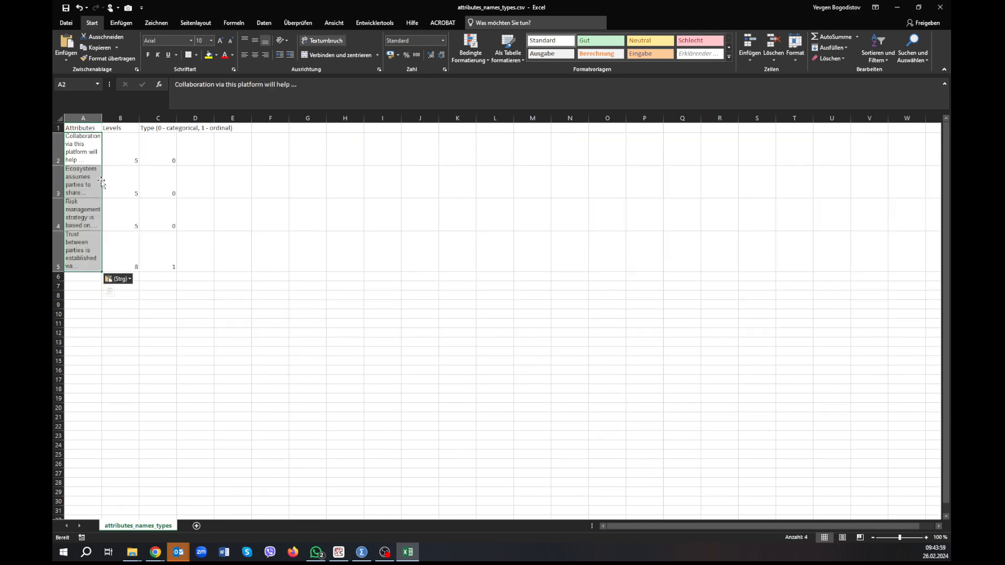
key(ctrl+z)
key(Delete)
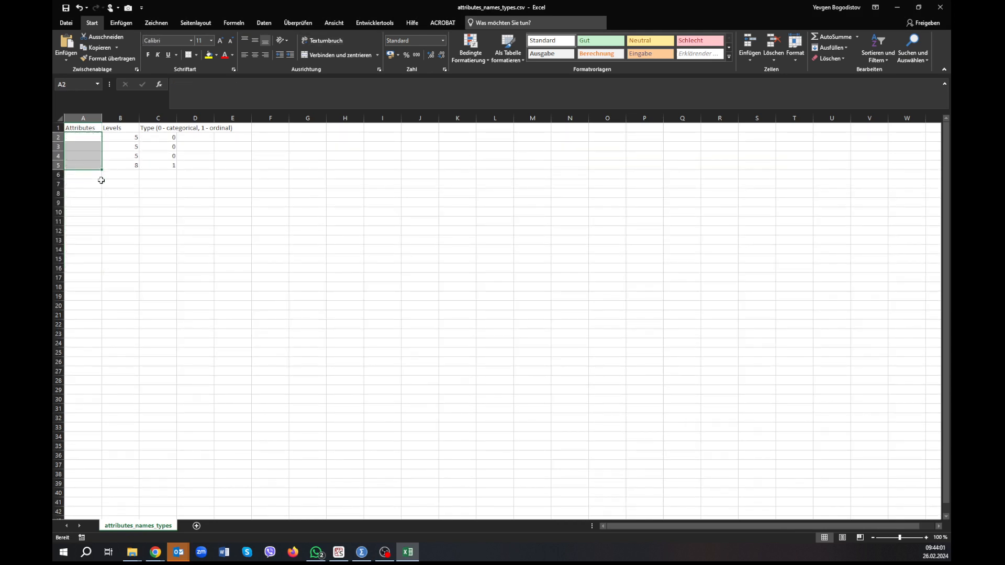
click(84, 138)
right_click(84, 139)
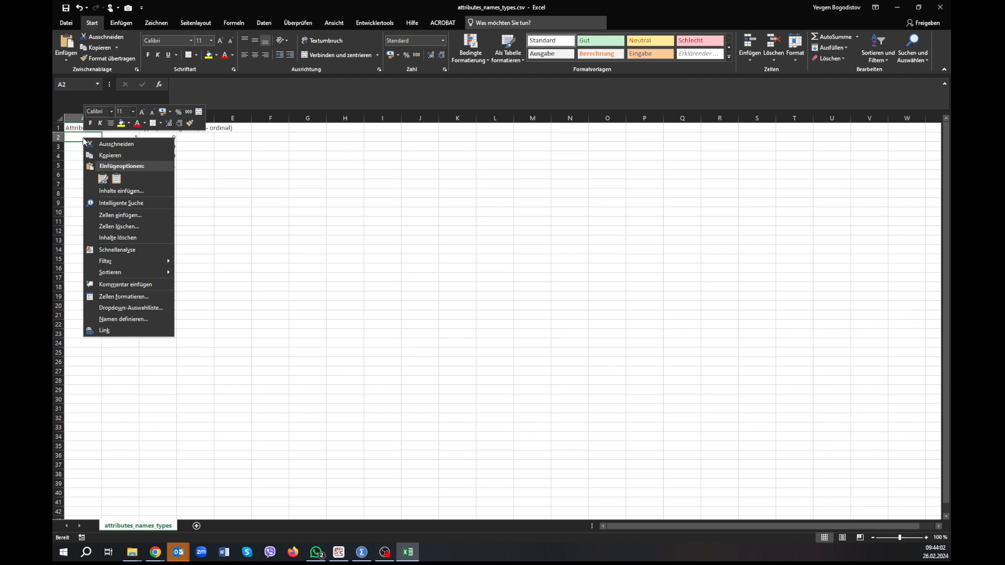
click(116, 178)
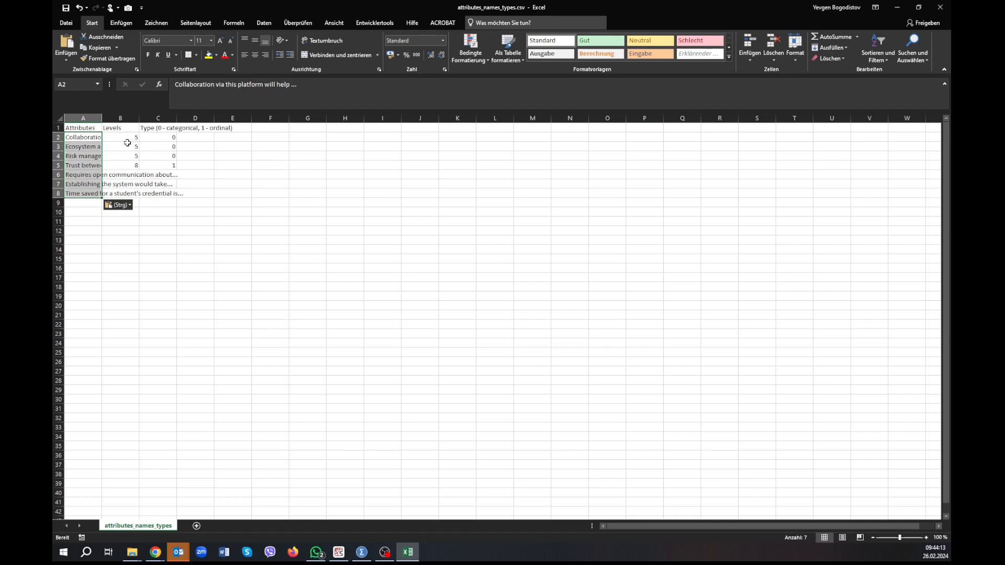
Set the type to 1 (ordinal) for the time-to-establish and time-saved attributes in C7 and C8.
key(alt+Tab)
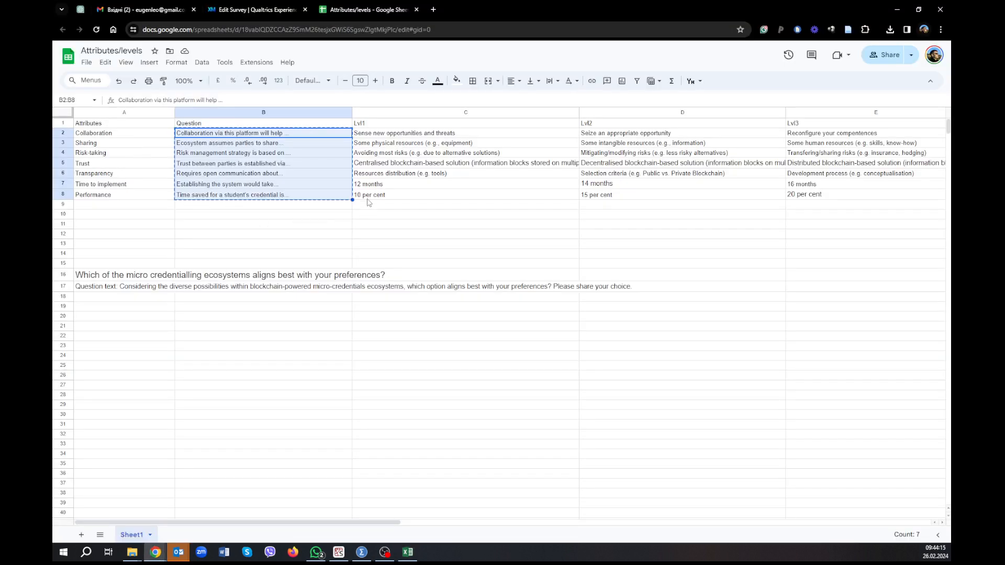
key(alt+Tab)
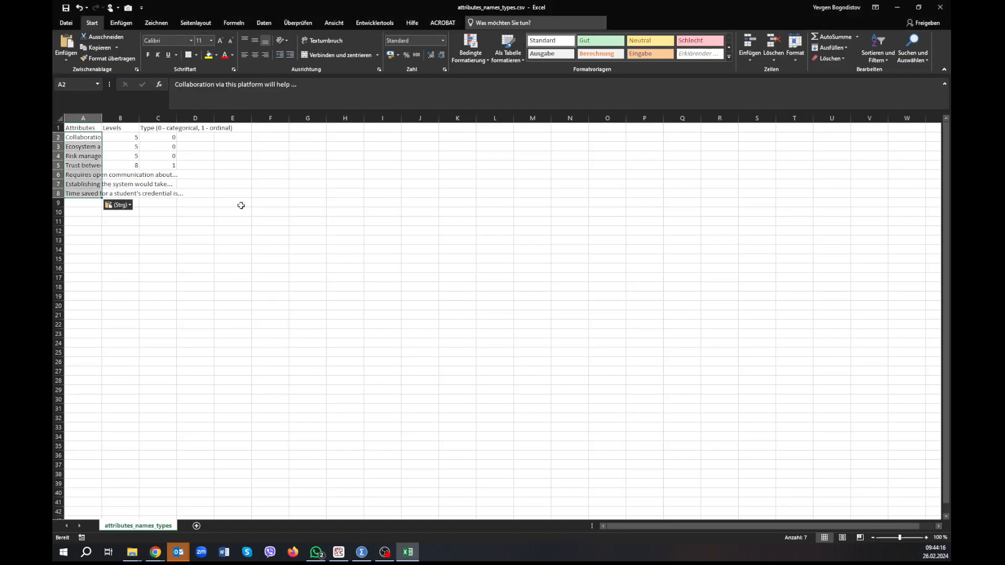
click(165, 184)
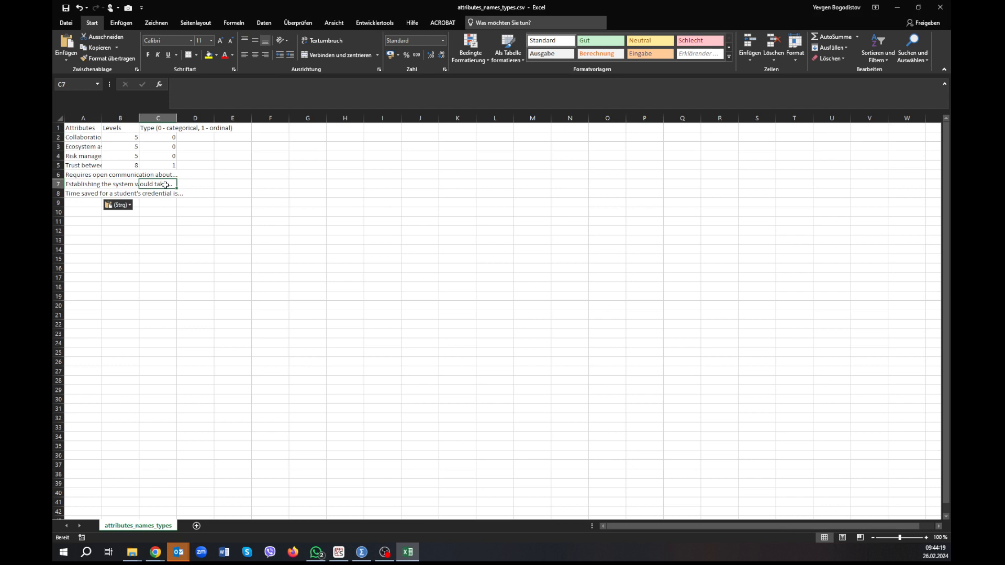
text(1)
key(Return)
text(1)
key(Up)
key(Up)
key(Up)
key(Up)
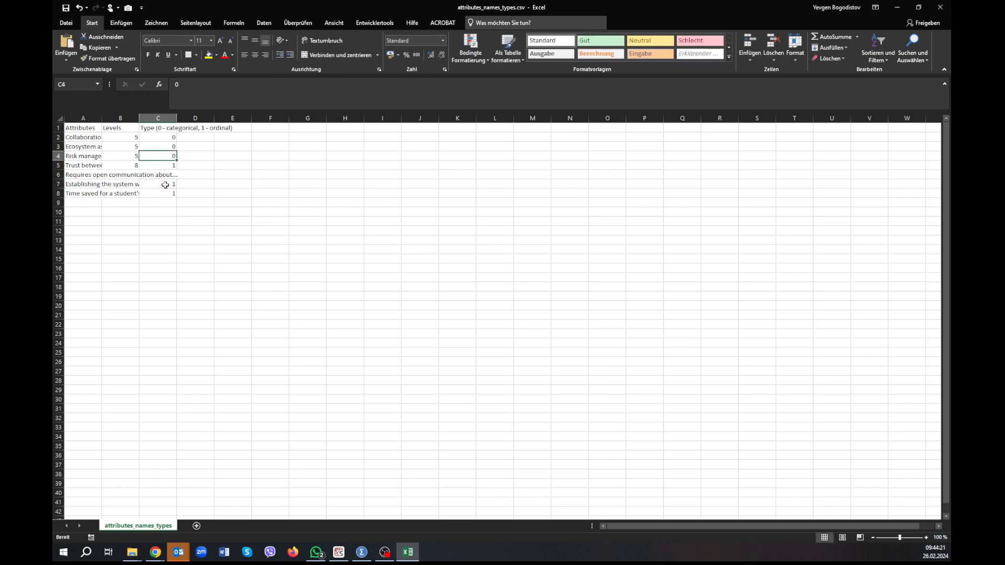
Set the type to 0 (categorical) for the trust and open-communication attributes in C5 and C6.
key(Up)
key(Down)
key(Down)
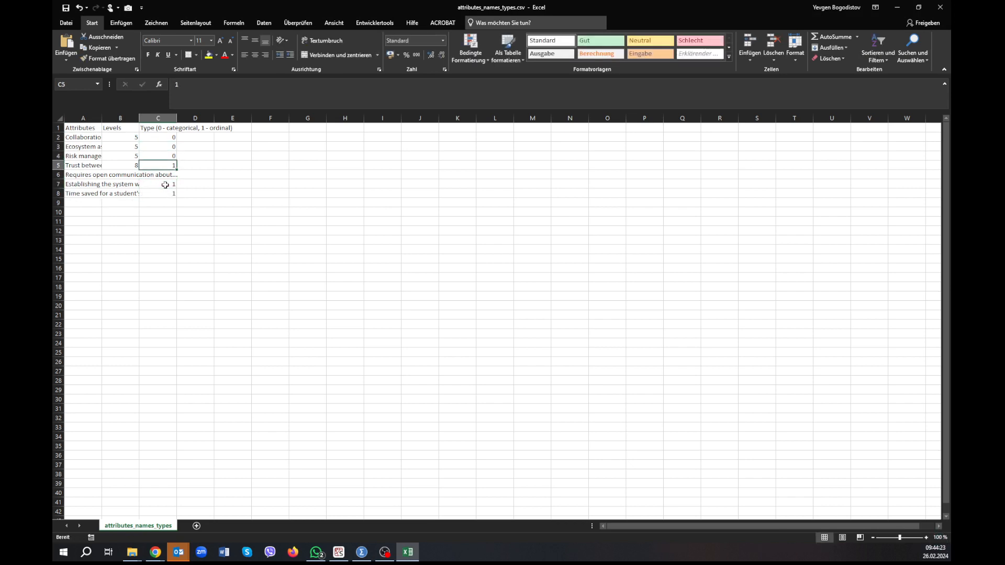
text(0)
key(Return)
text(0)
key(Return)
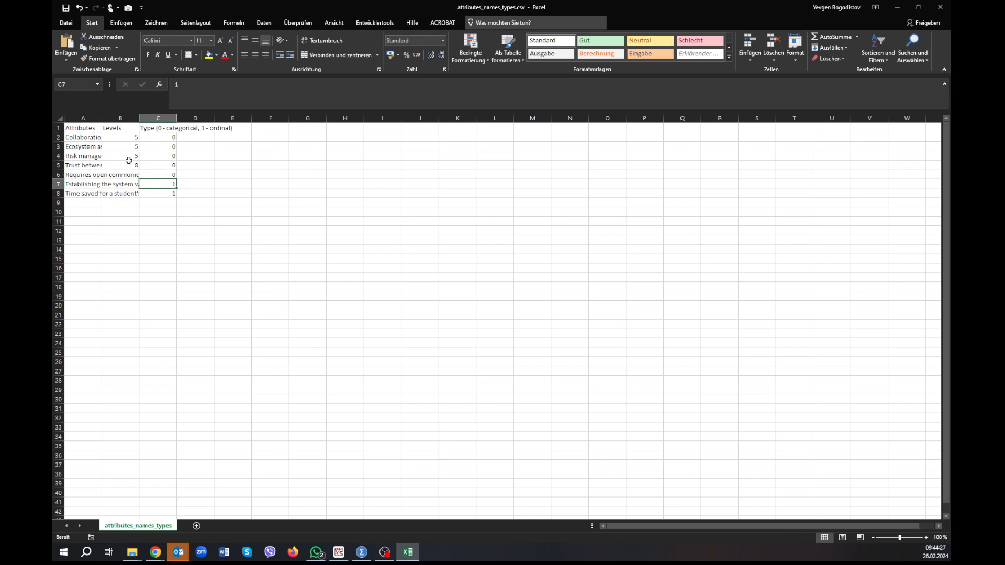
Count the levels of the first three attributes in the Attributes/levels sheet and enter 4 for each in B2:B4.
key(alt+Tab)
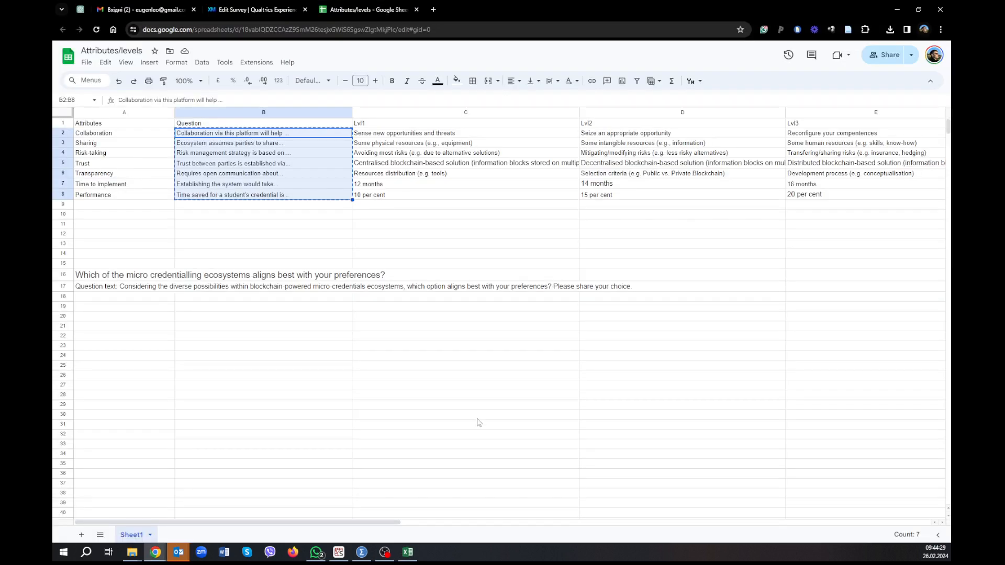
drag(380, 526, 566, 553)
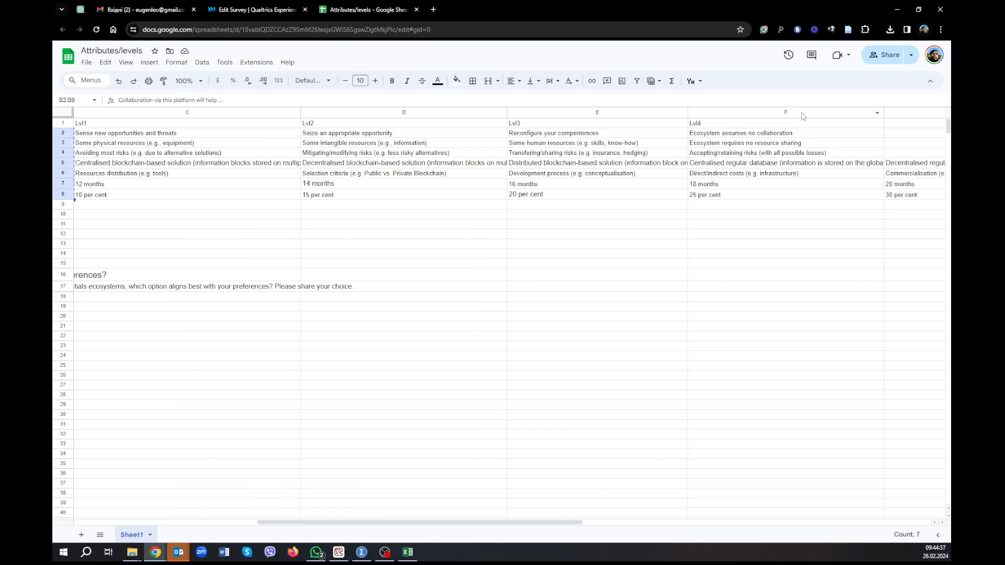
key(alt+Tab)
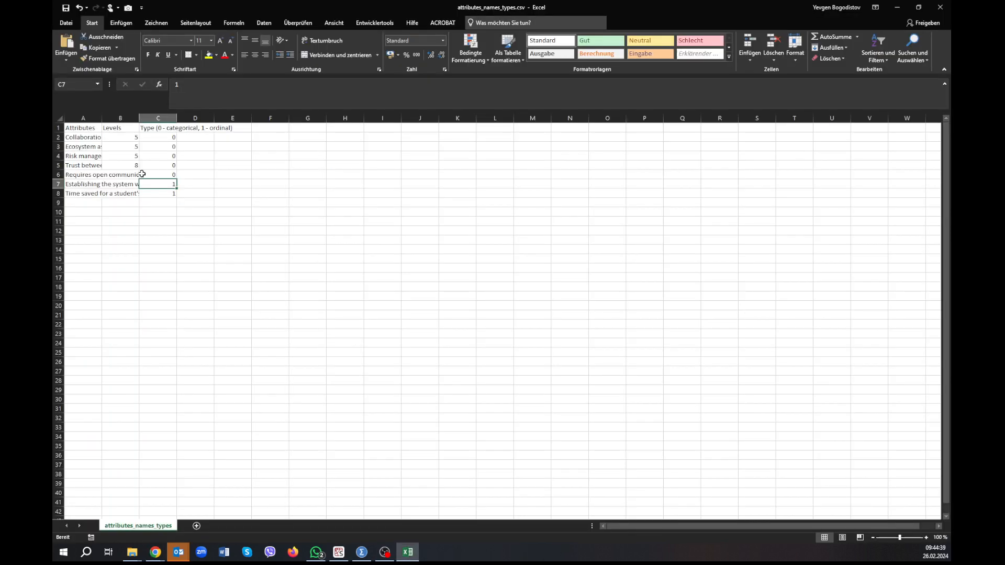
click(135, 138)
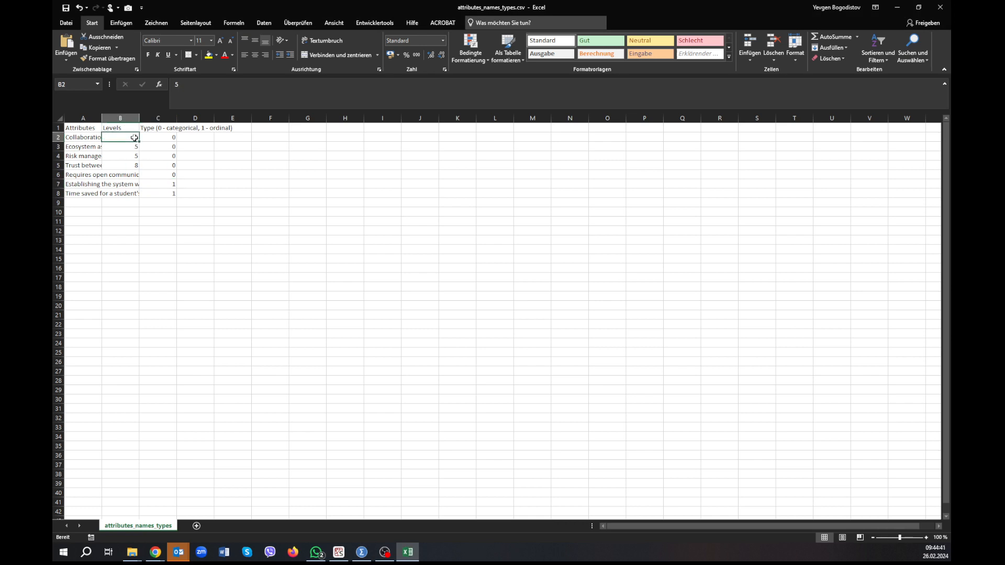
text(4)
key(Return)
text(4)
key(Return)
text(4)
key(Return)
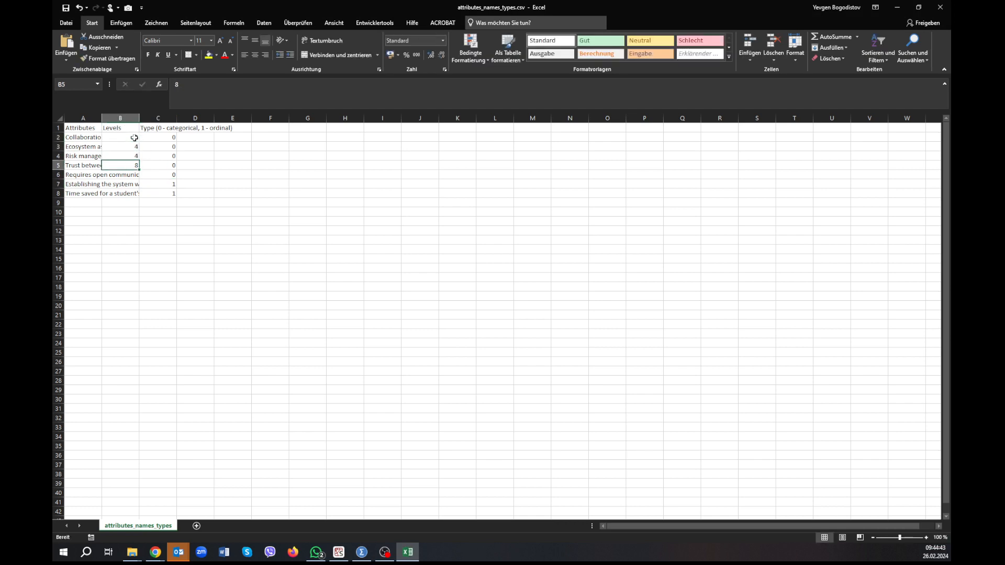
Count the Trust attribute's levels in row 5 of the Attributes/levels sheet and enter 6 in B5 of attributes_names_types.csv.
key(alt+Tab)
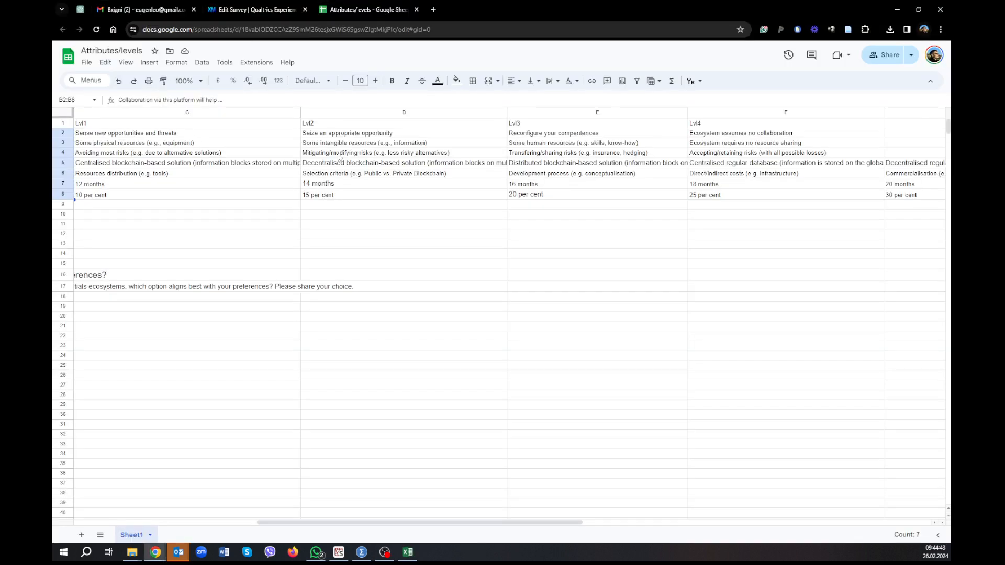
click(738, 165)
key(Right)
key(Right)
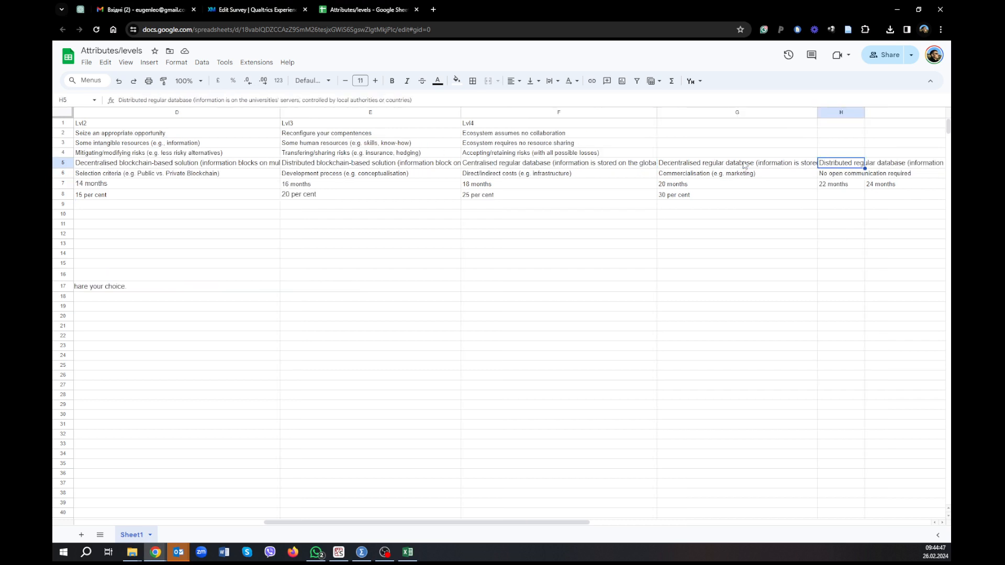
key(Right)
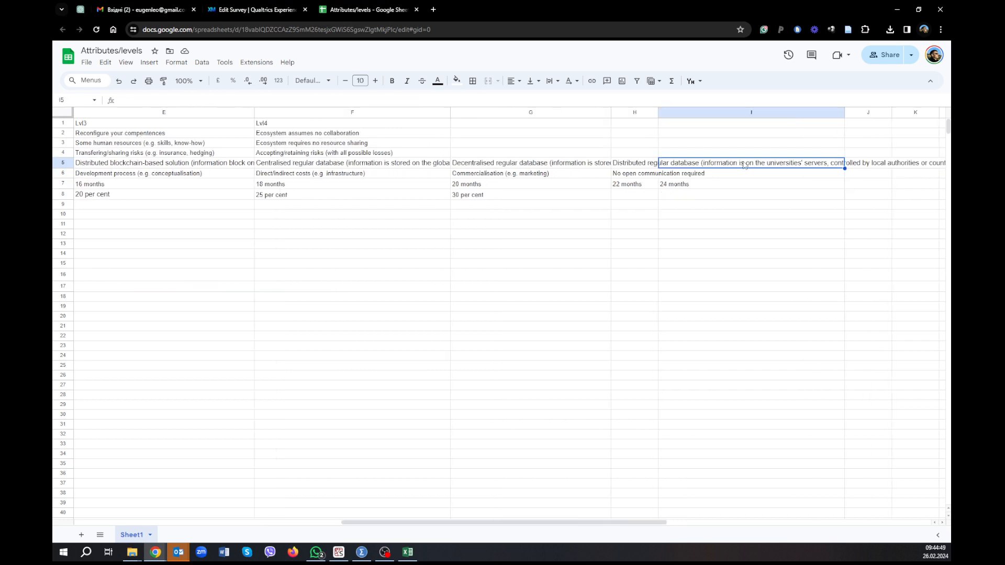
key(Left)
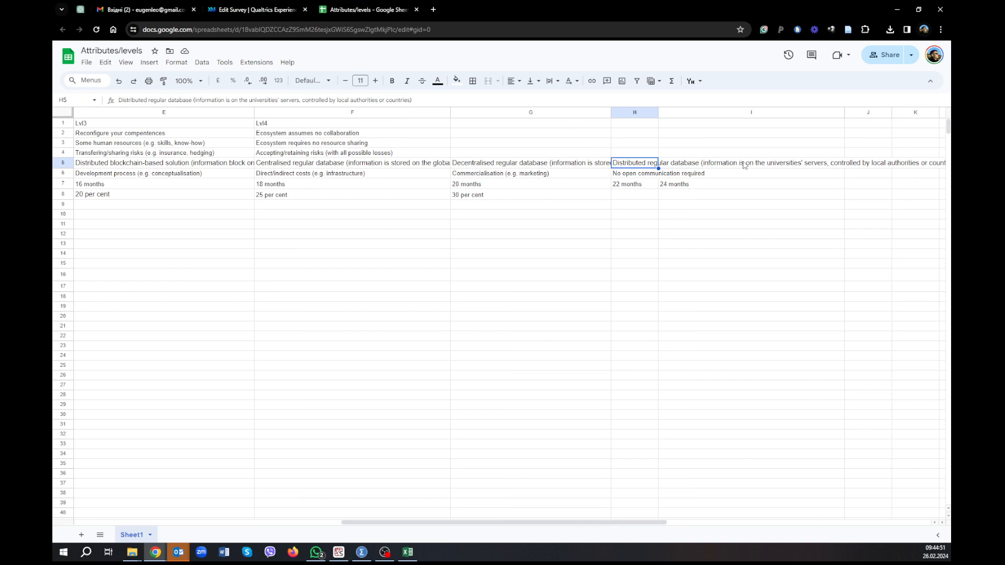
key(alt+Tab)
text(6)
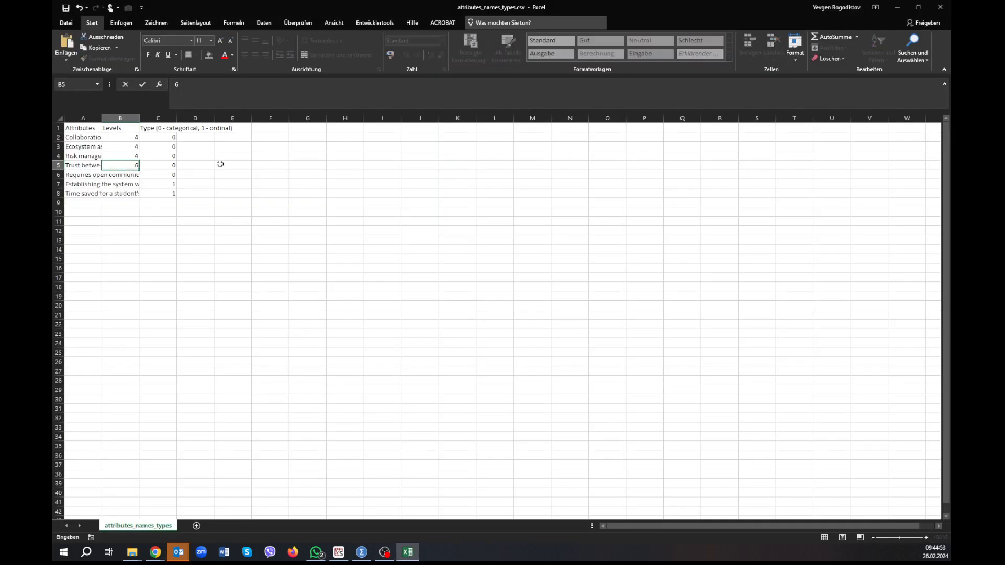
key(Return)
Check the Transparency levels in row 6 of the Attributes/levels sheet, enter 6 in B6 of attributes_names_types.csv, and return to the sheet.
key(alt+Tab)
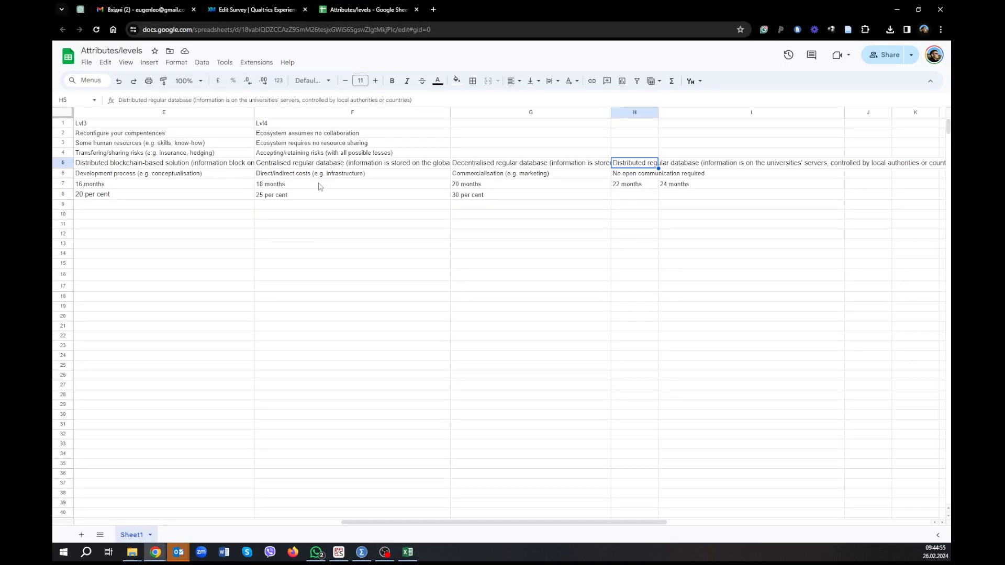
key(Down)
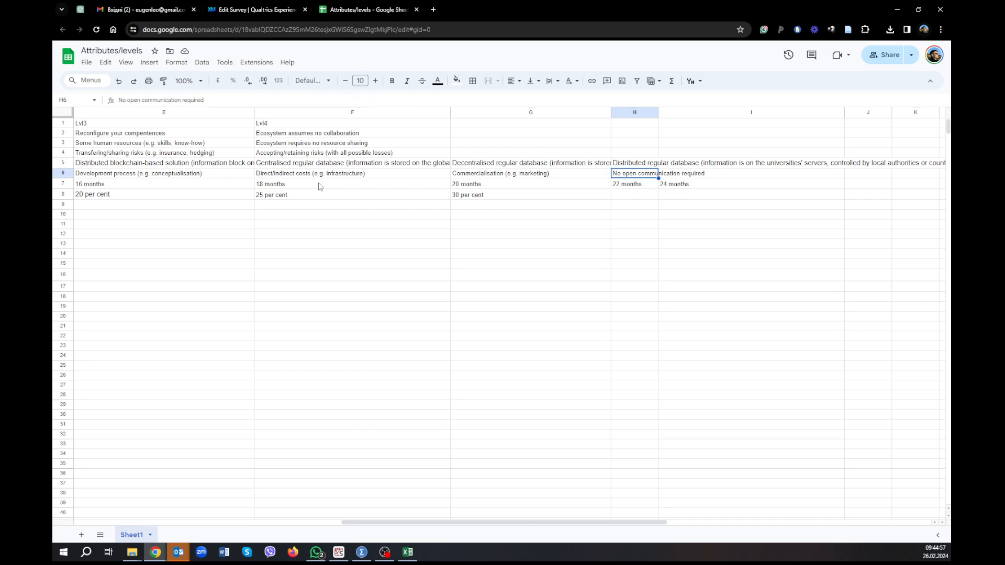
key(ctrl+c)
key(alt+Tab)
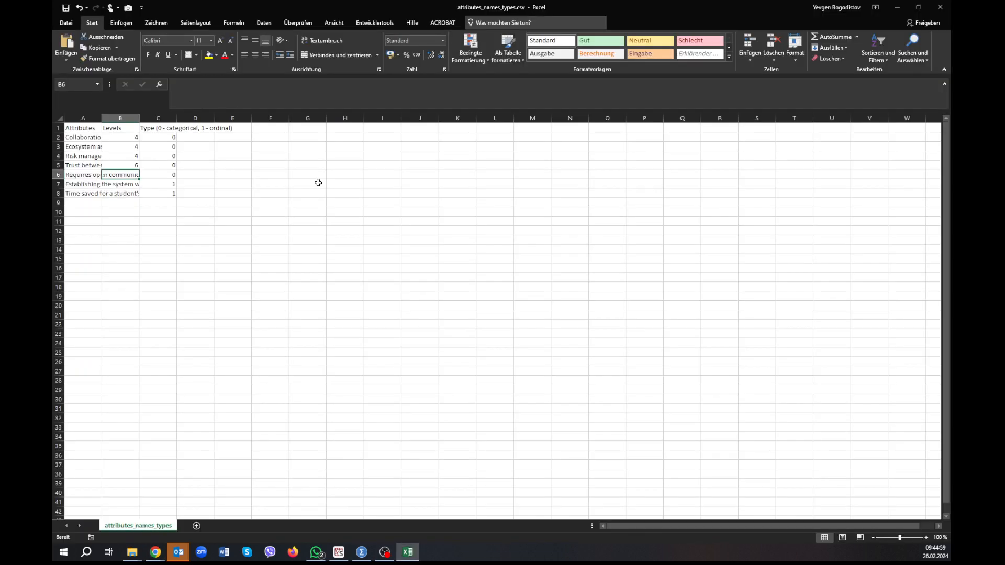
key(alt+Tab)
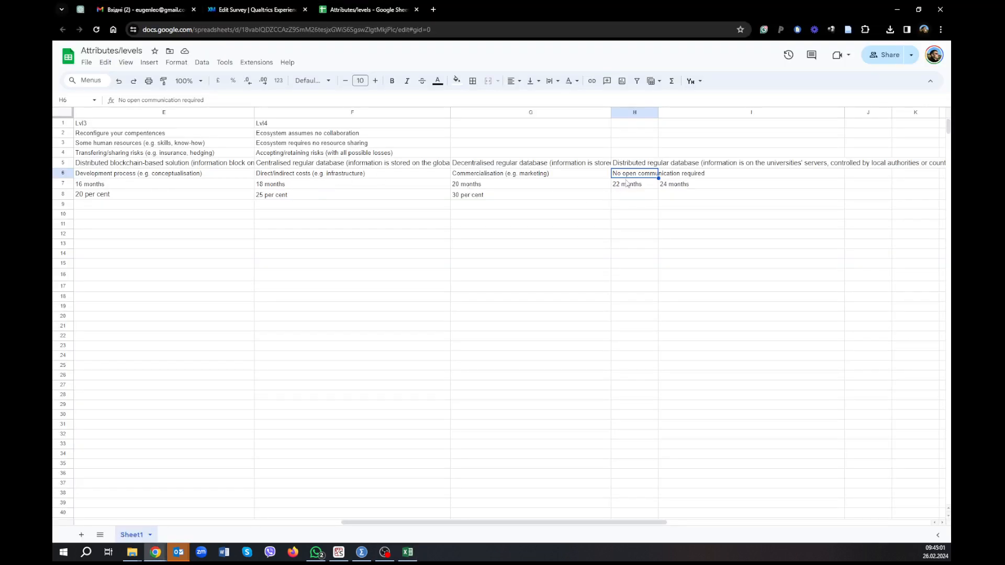
key(alt+Tab)
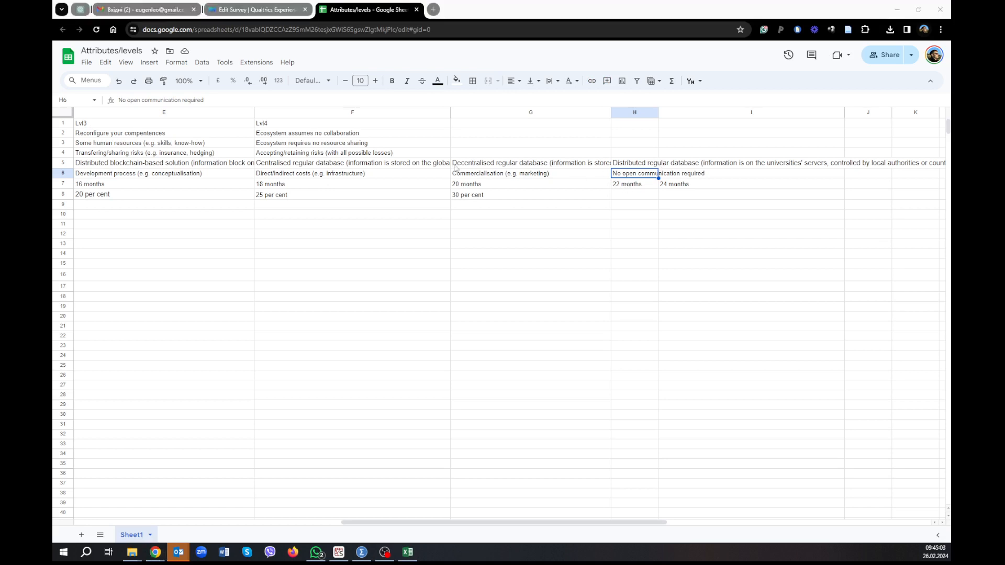
key(Down)
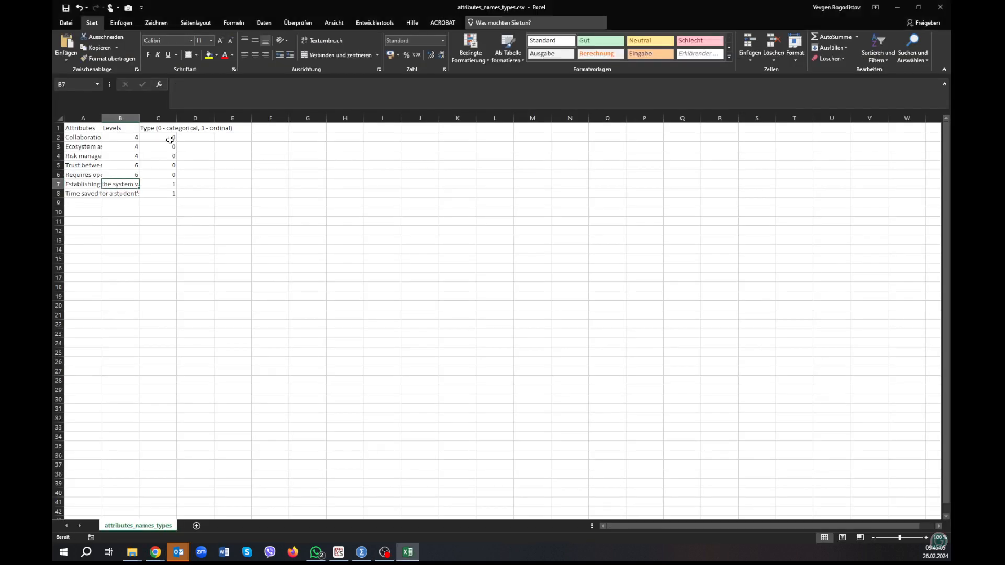
key(alt+Tab)
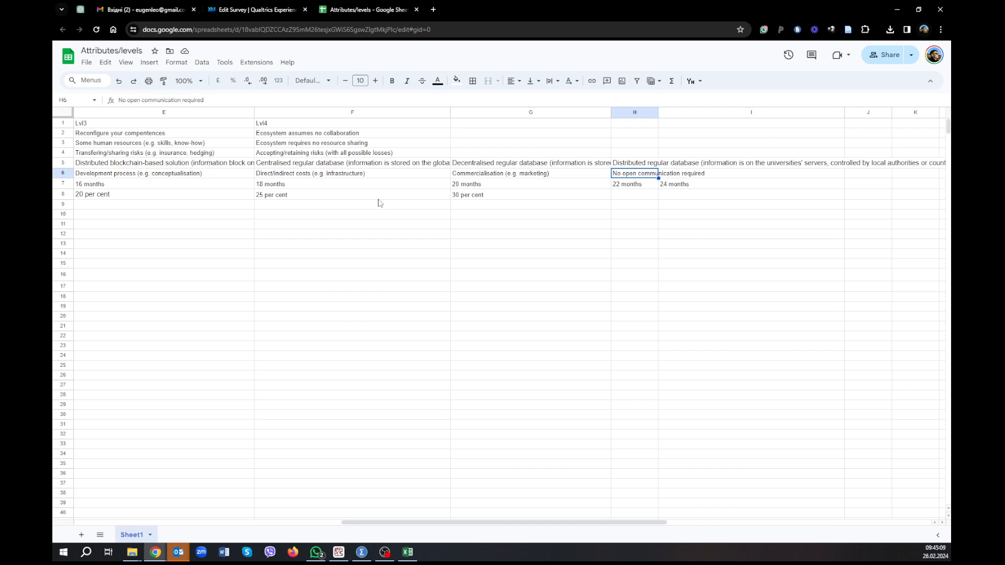
Check the last level in row 7 of the Attributes/levels sheet and enter 7 in B7 of attributes_names_types.csv.
click(696, 186)
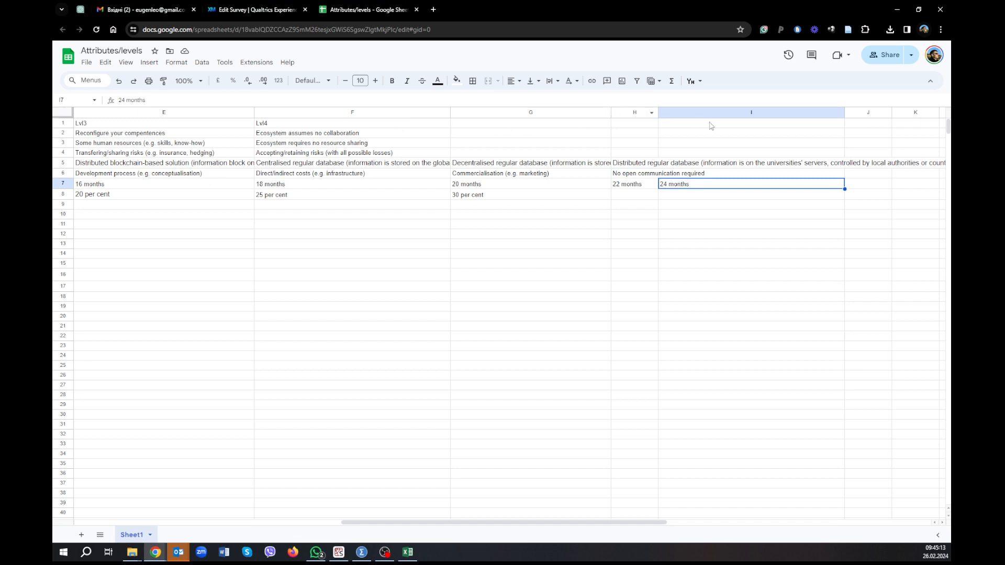
key(alt+Tab)
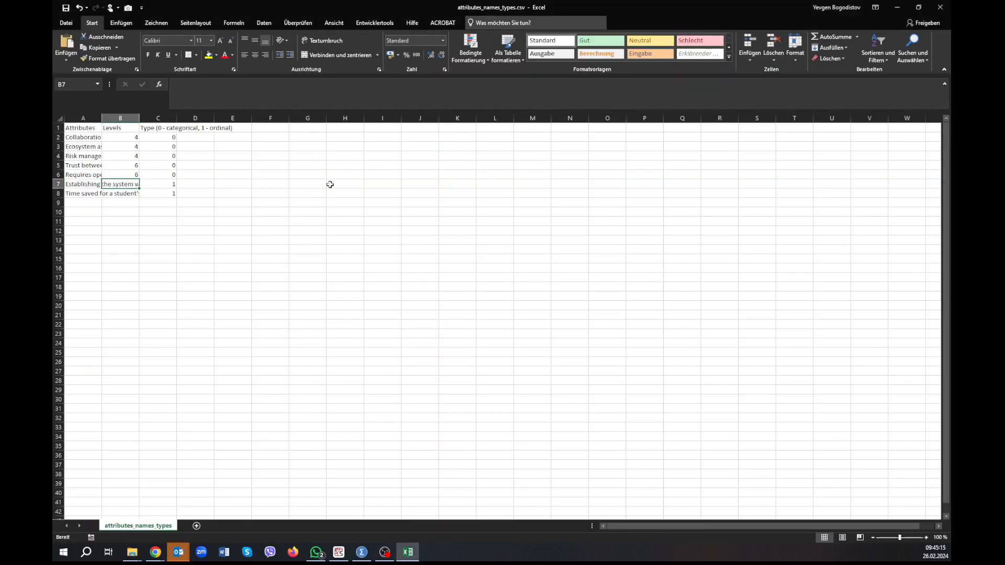
text(7)
key(Return)
Check the last level in row 8 of the Attributes/levels sheet and enter 5 in B8 of attributes_names_types.csv.
key(alt+Tab)
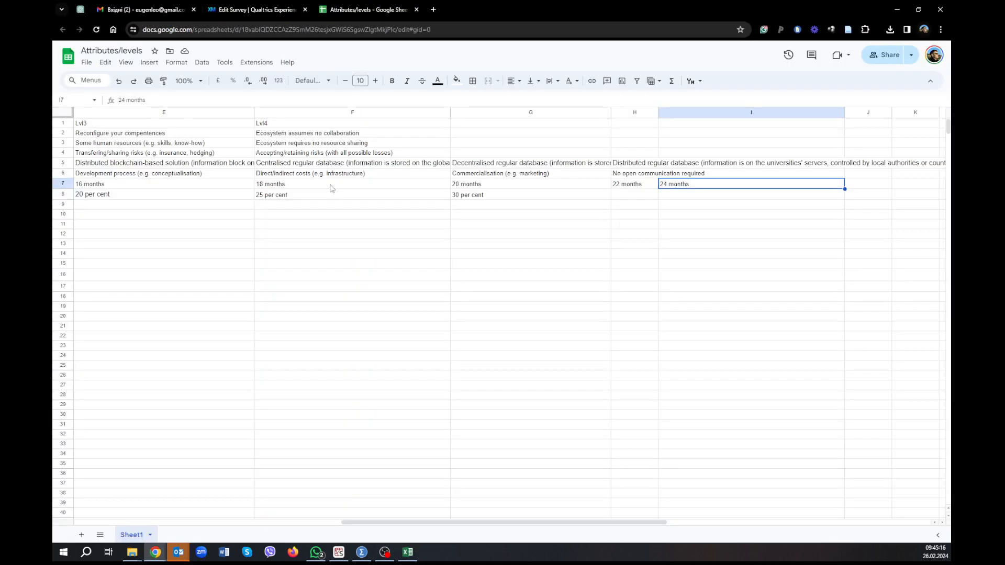
click(522, 197)
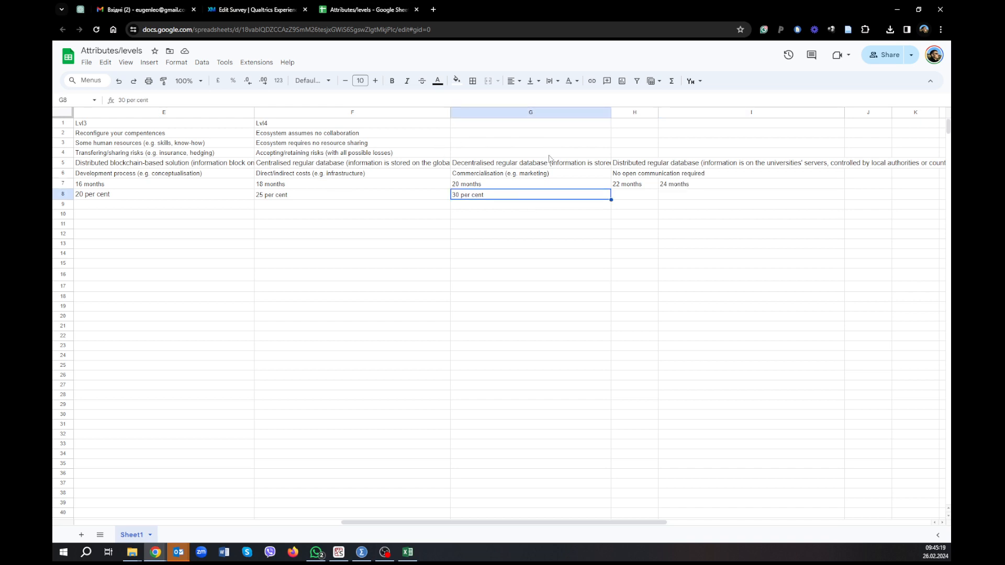
key(alt+Tab)
text(5)
key(Return)
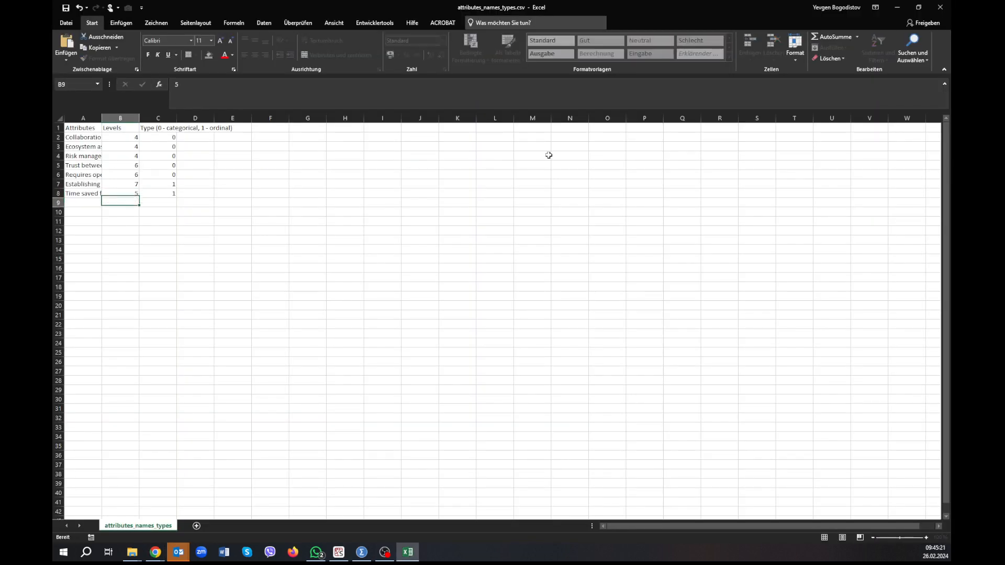
Save and close attributes_names_types.csv, minimise the browser, and return to the Python script in Spyder.
click(68, 8)
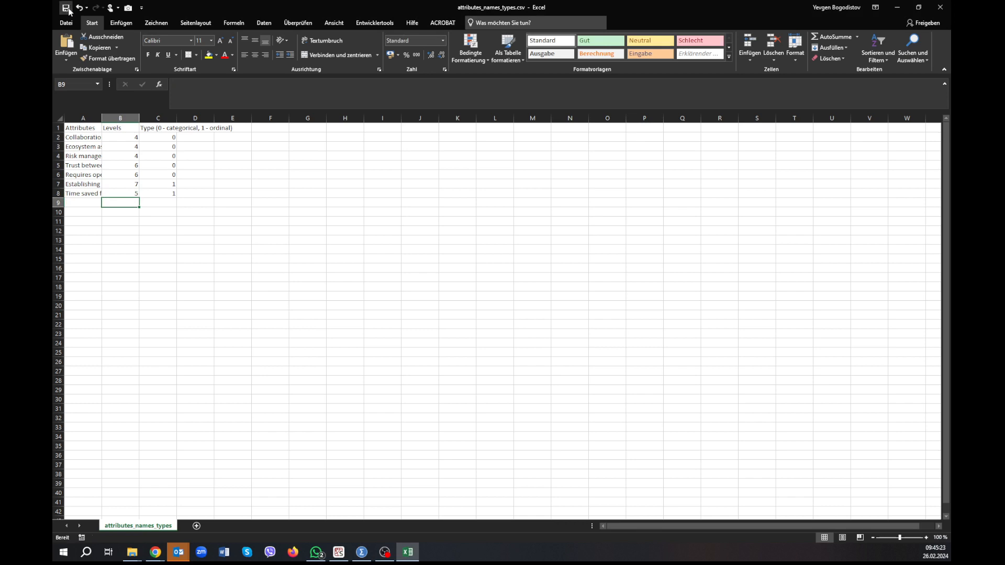
click(940, 9)
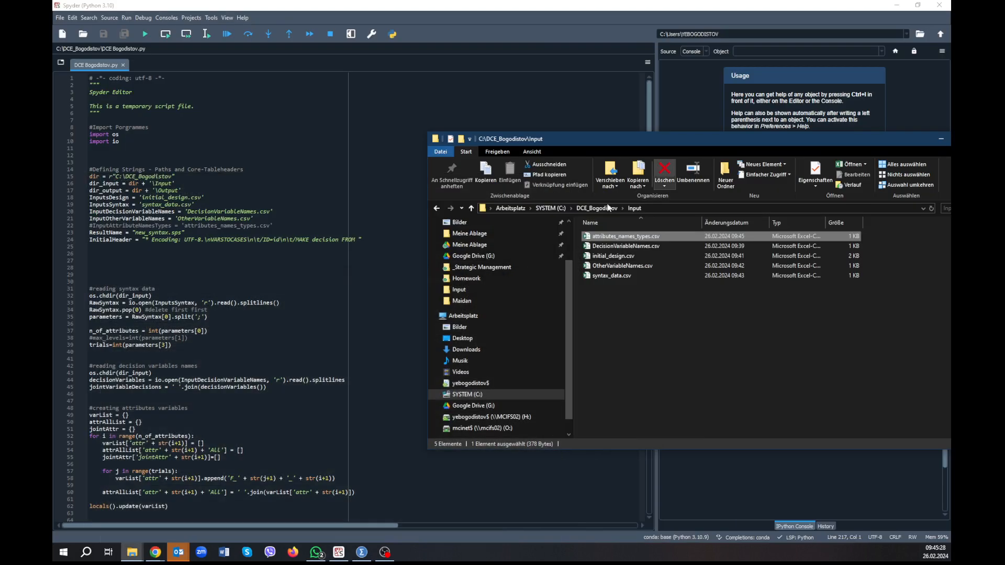
click(897, 9)
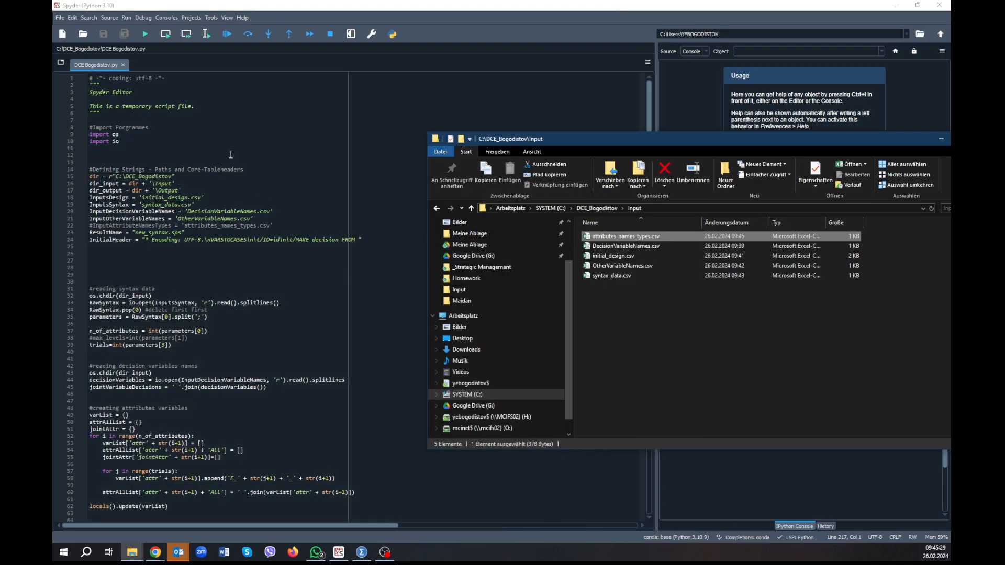
click(246, 151)
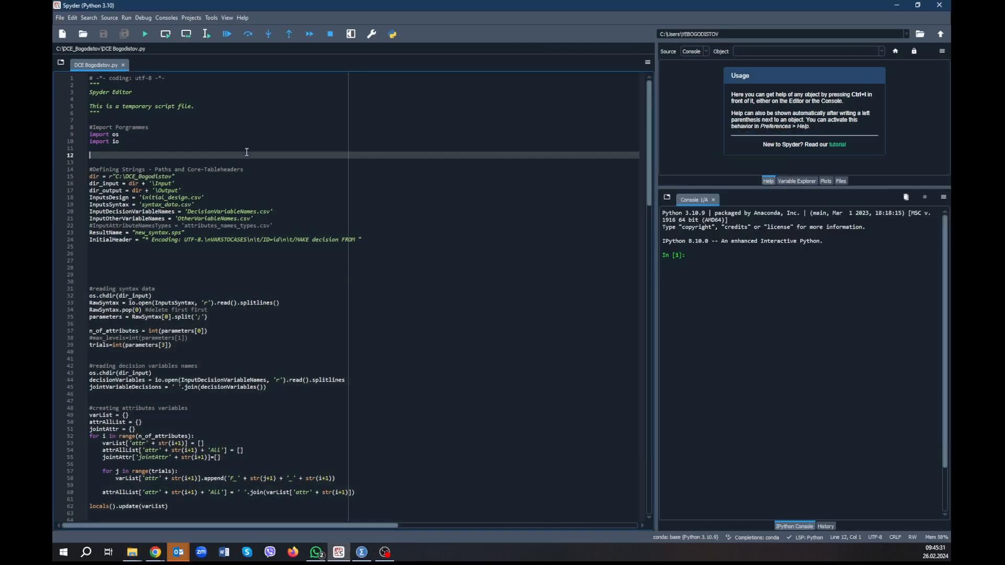
click(156, 105)
Open the project's Output folder and rename the existing new_syntax.sps to __new_syntax.sps.
key(alt+Tab)
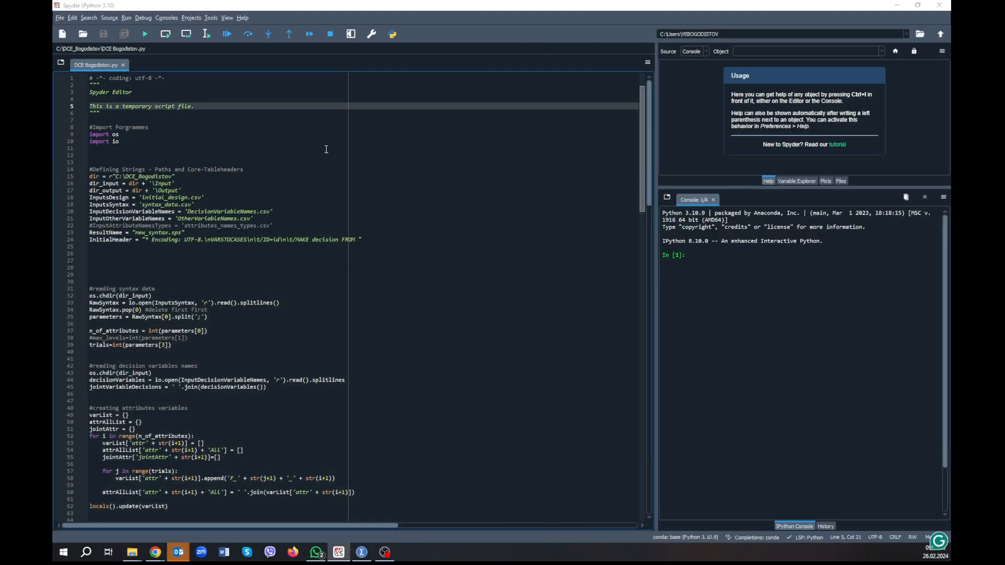
click(596, 209)
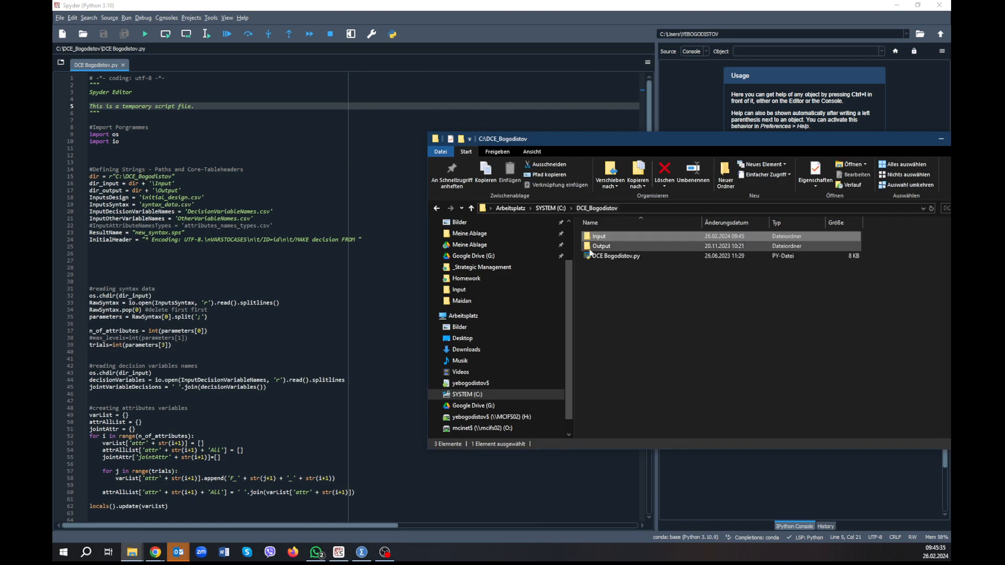
double_click(601, 246)
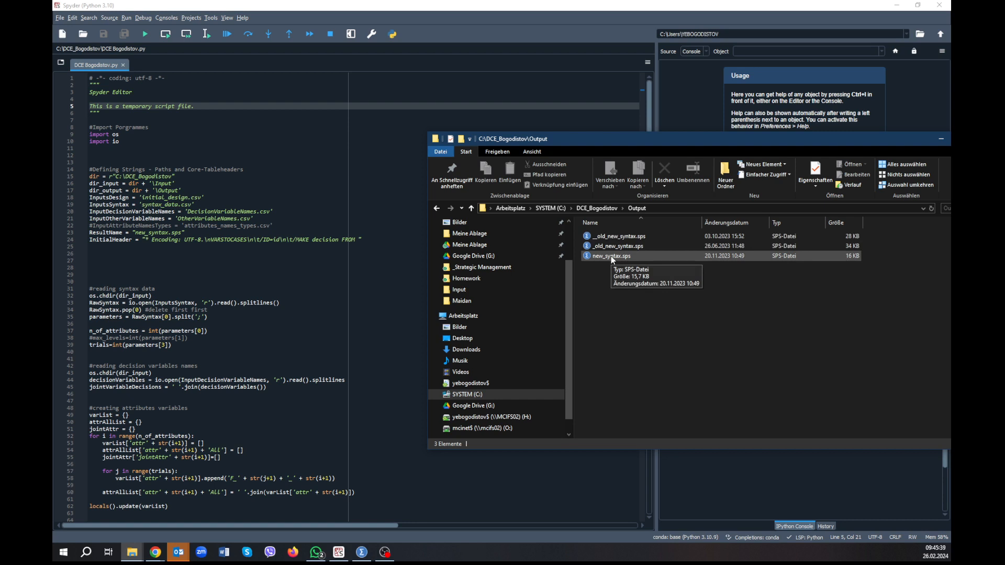
click(610, 256)
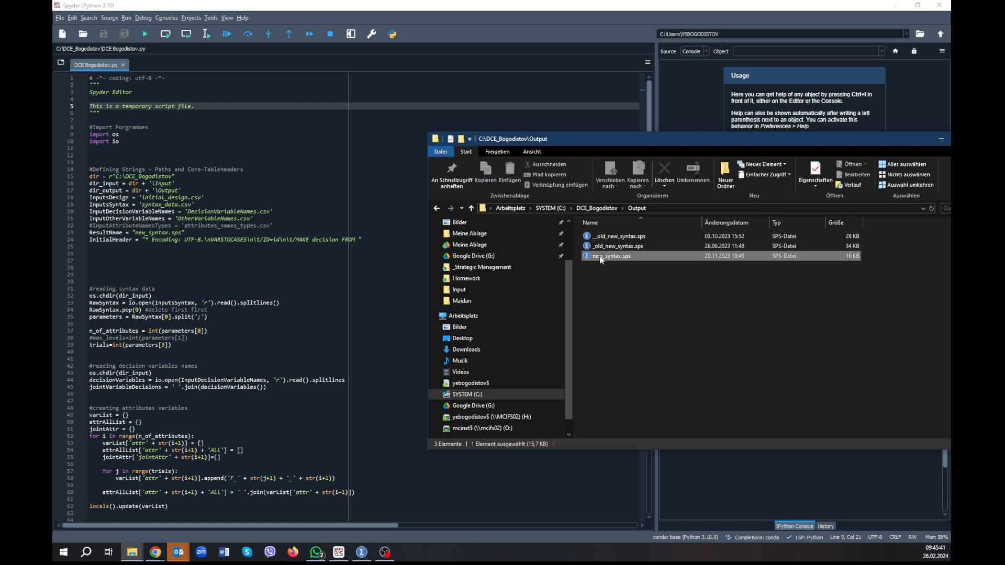
click(595, 259)
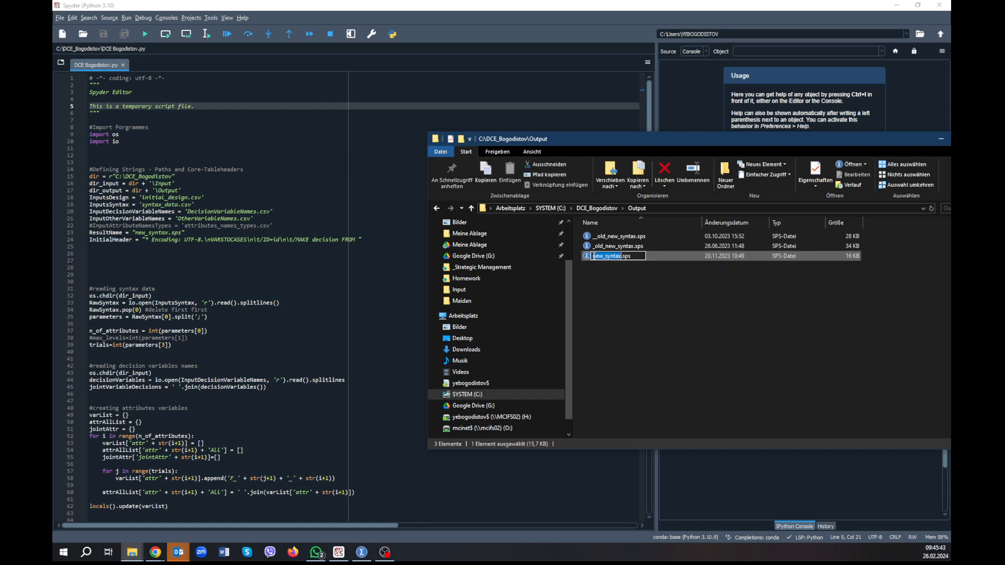
text(__)
key(Return)
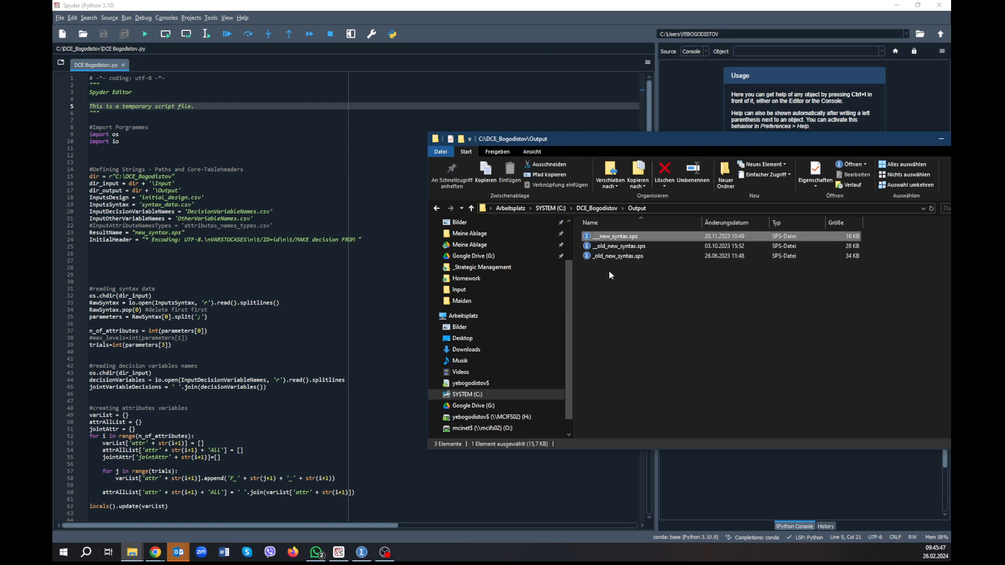
click(608, 271)
Return to the script in Spyder, select all its code, and run the file.
click(258, 92)
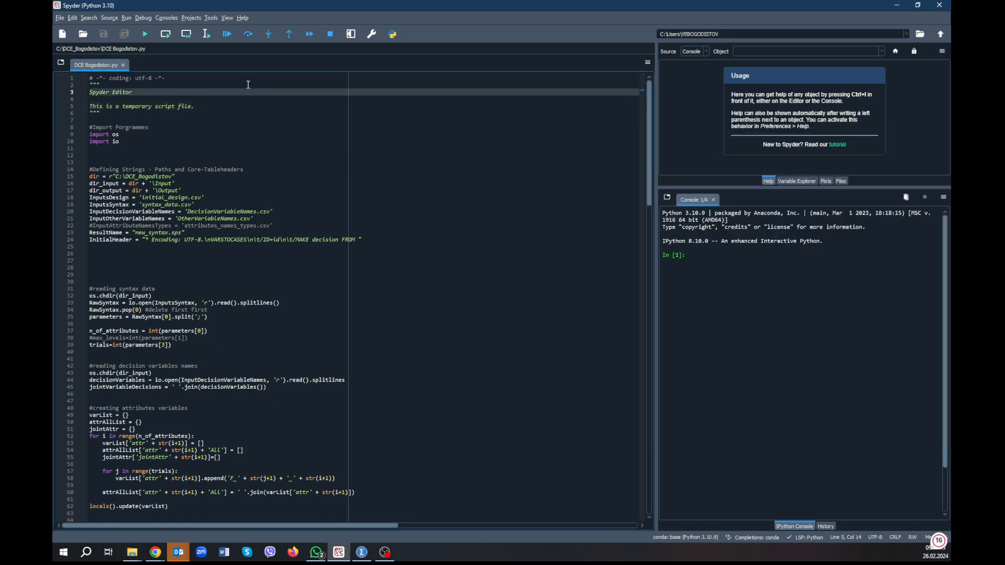
key(ctrl+a)
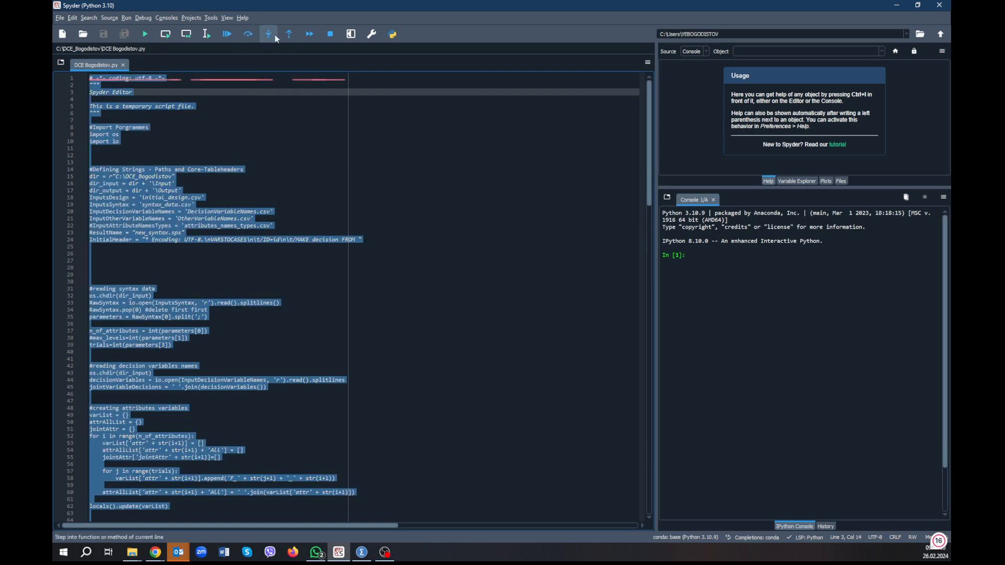
click(146, 33)
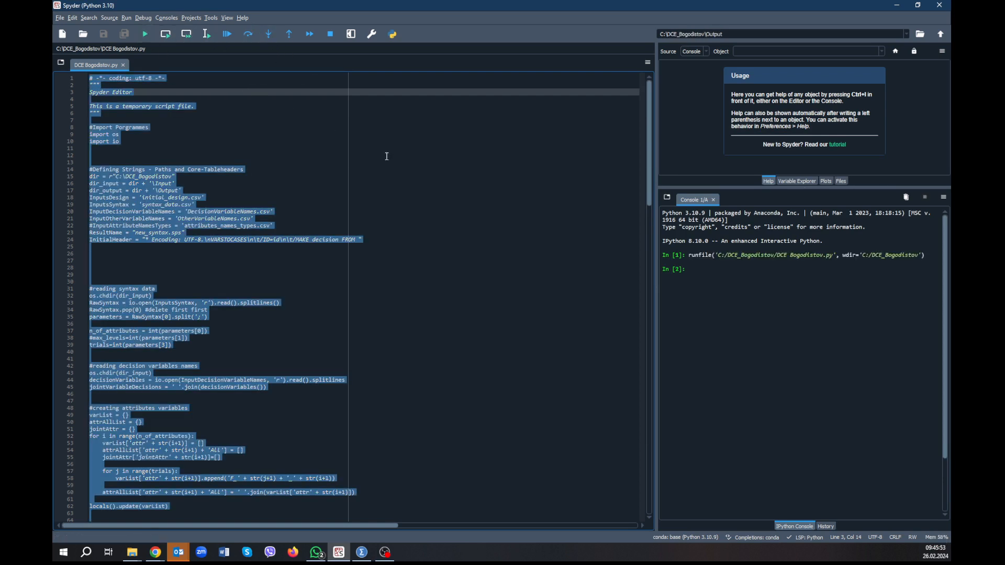
Open the generated new_syntax.sps from the Output folder in Notepad++ and review its VARSTOCASES blocks and attribute-level recoding commands.
key(alt+Tab)
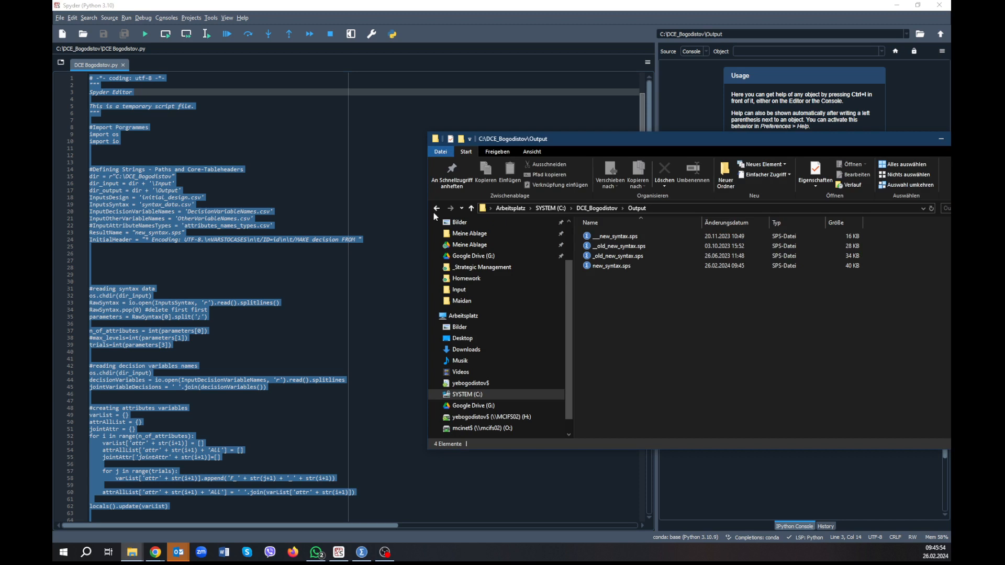
click(600, 267)
right_click(599, 266)
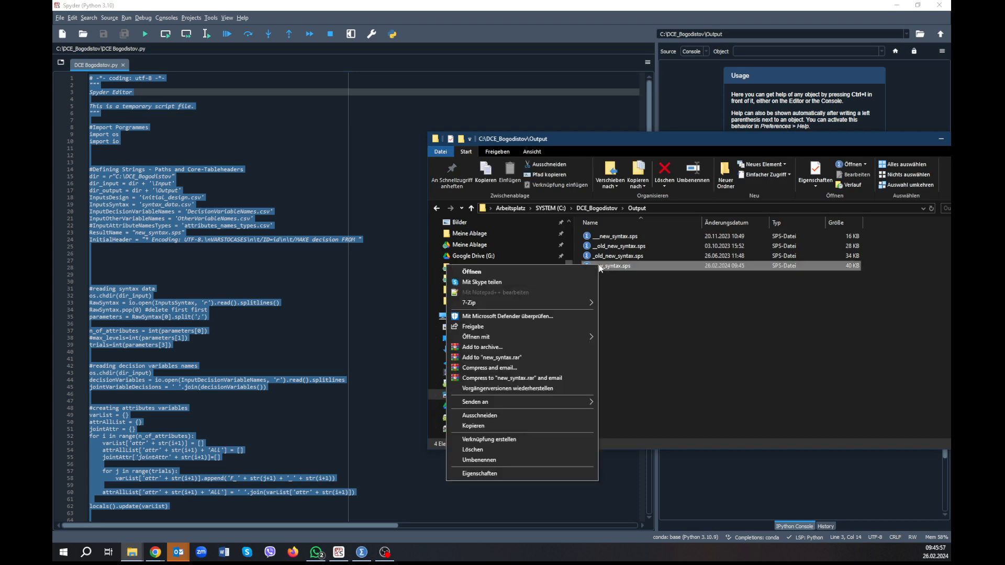
click(539, 293)
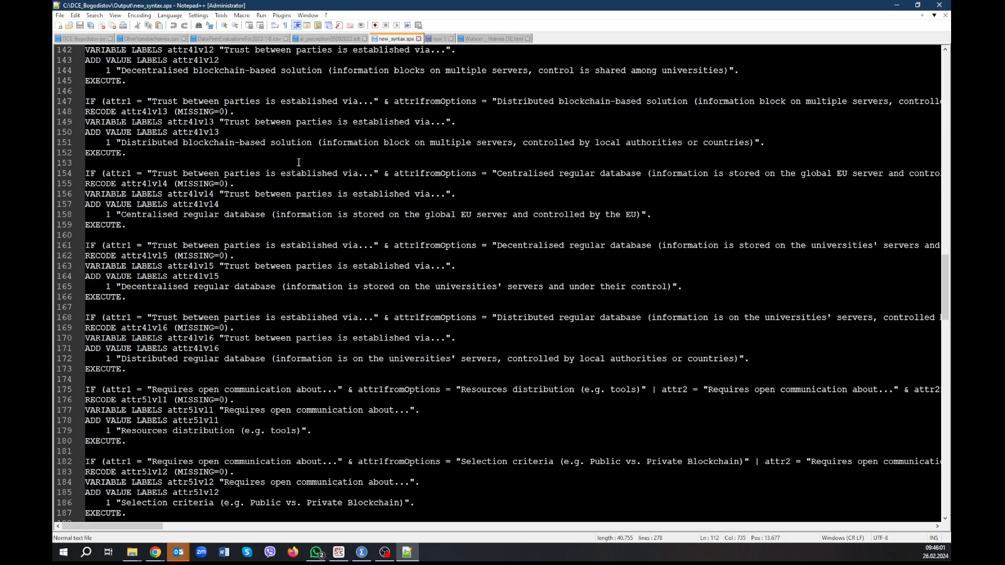
scroll(238, 127, up, 20)
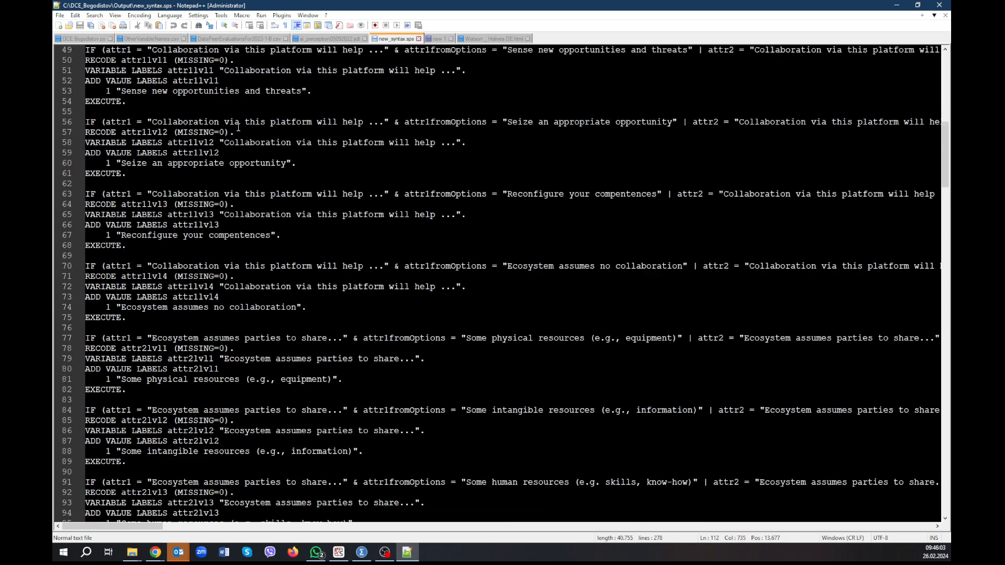
scroll(238, 127, up, 16)
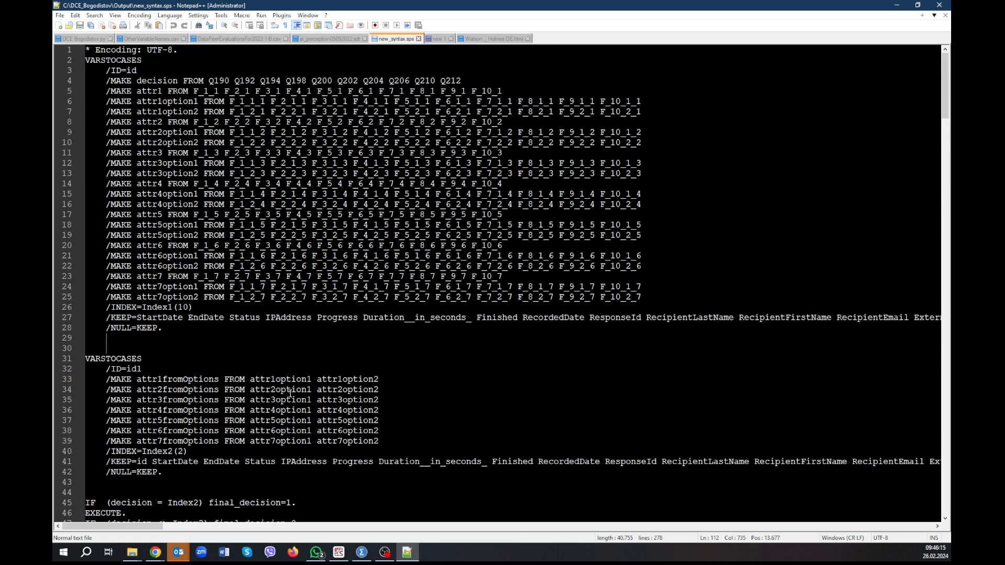
scroll(327, 376, down, 4)
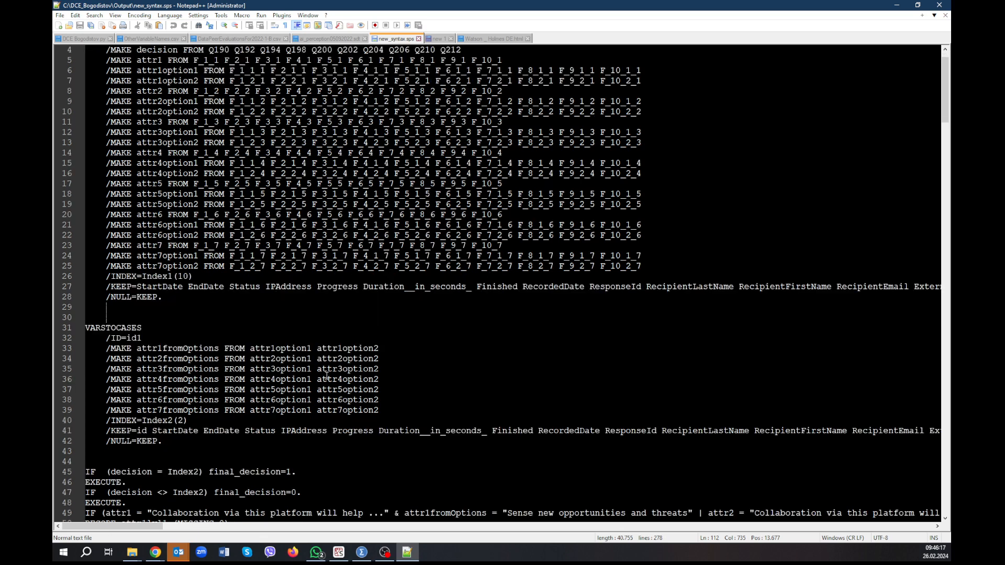
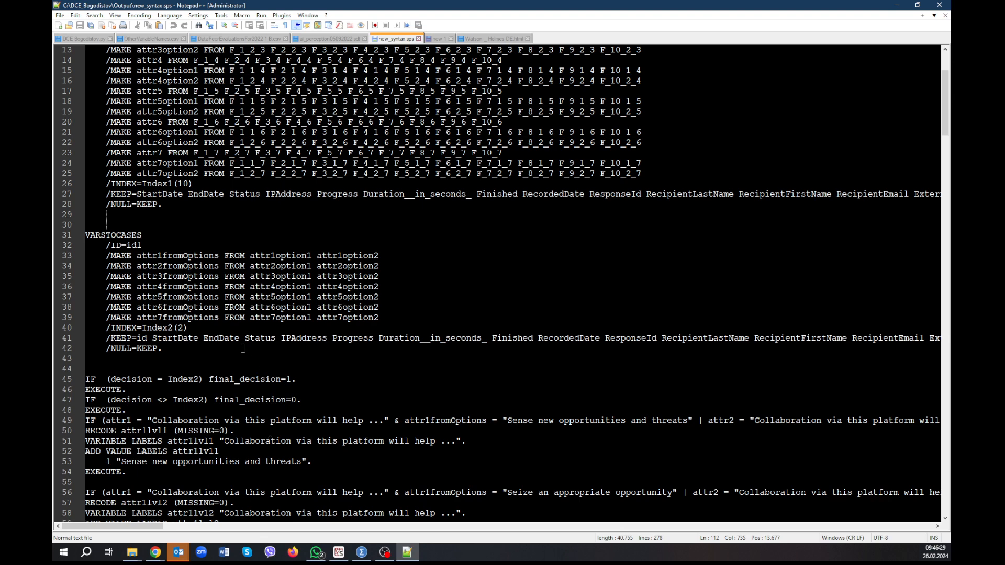
Copy the entire content of new_syntax.sps and paste it over all the text in the new 1 document.
scroll(243, 349, up, 4)
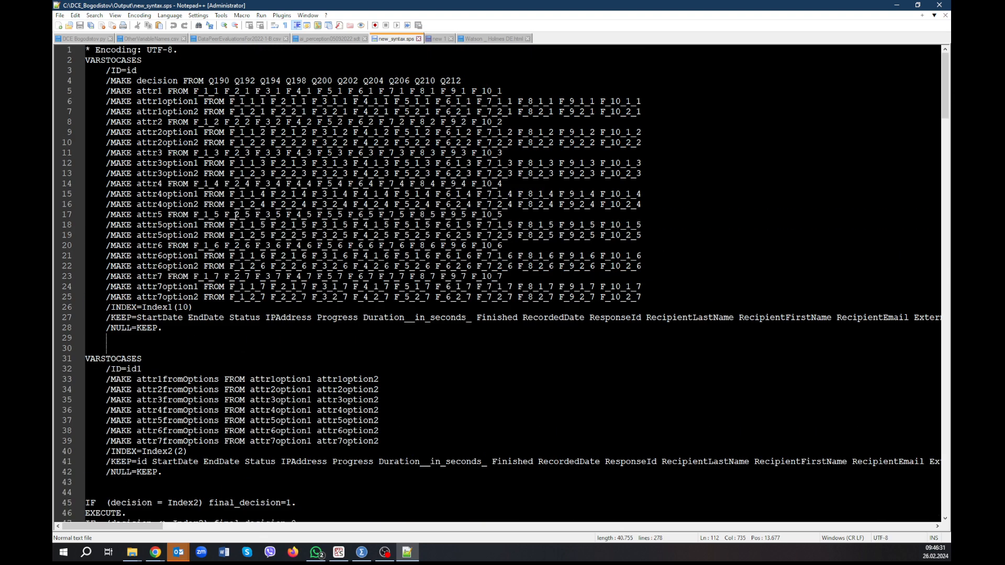
drag(106, 80, 473, 81)
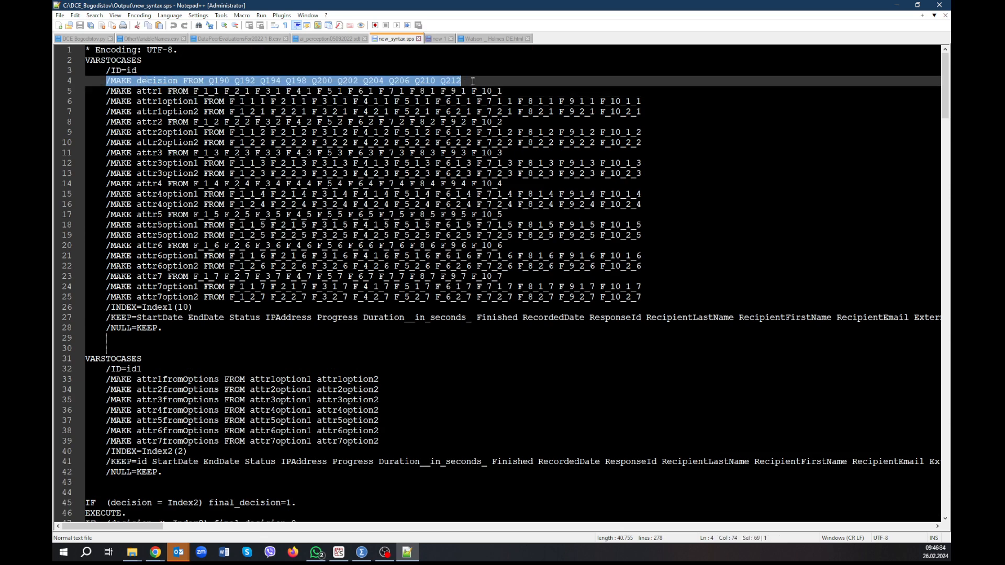
click(331, 131)
key(ctrl+a)
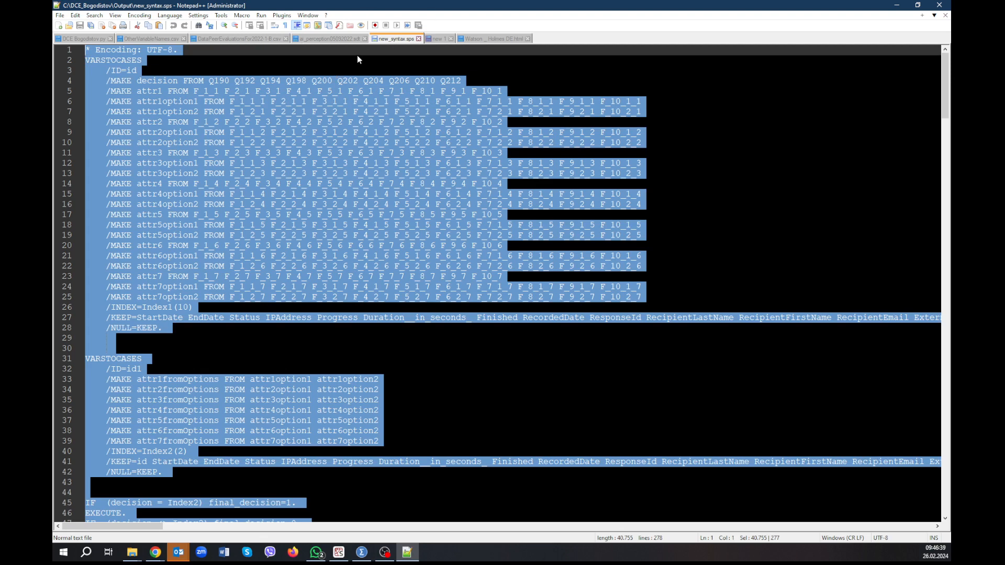
click(428, 41)
click(330, 100)
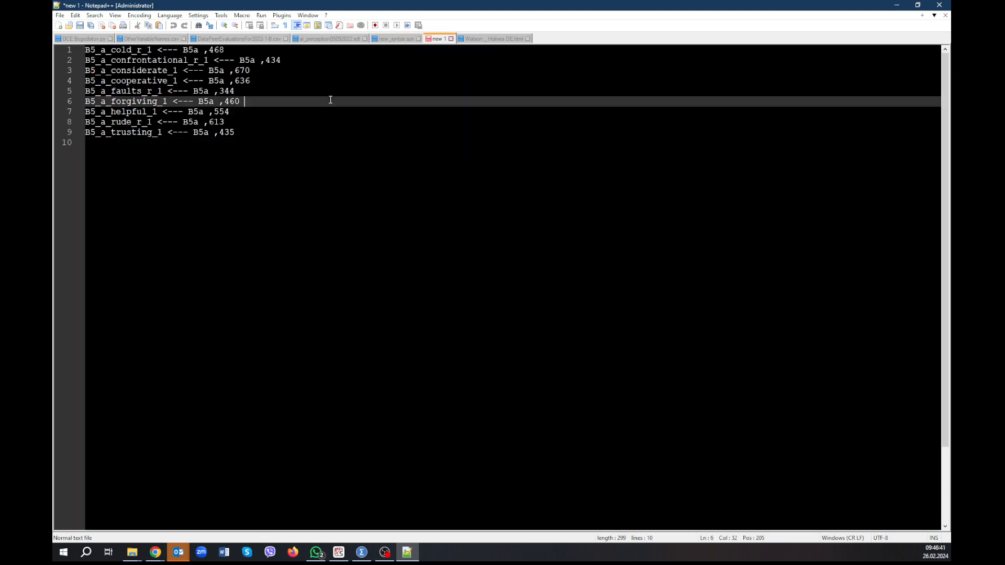
key(ctrl+a)
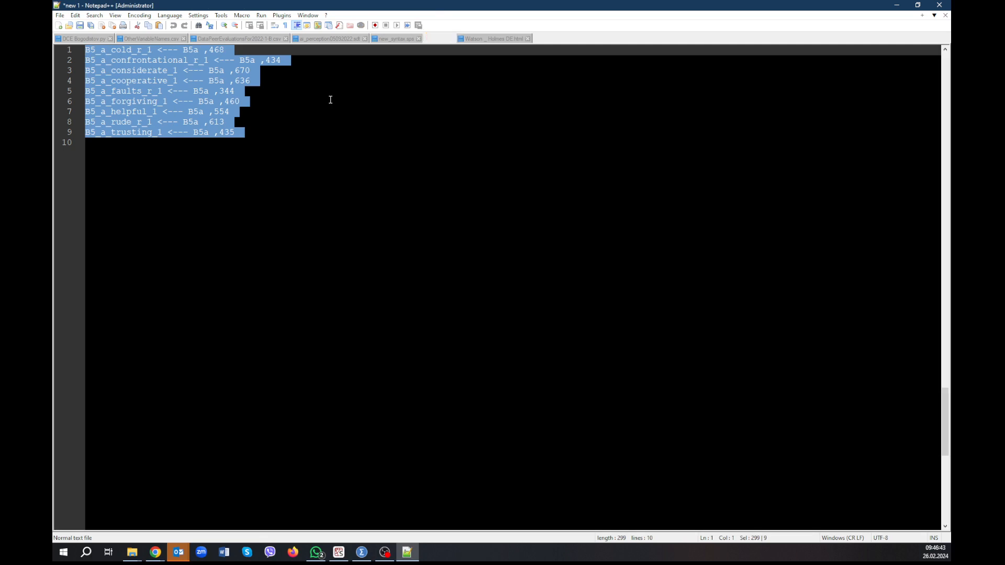
key(ctrl+v)
scroll(423, 57, up, 3)
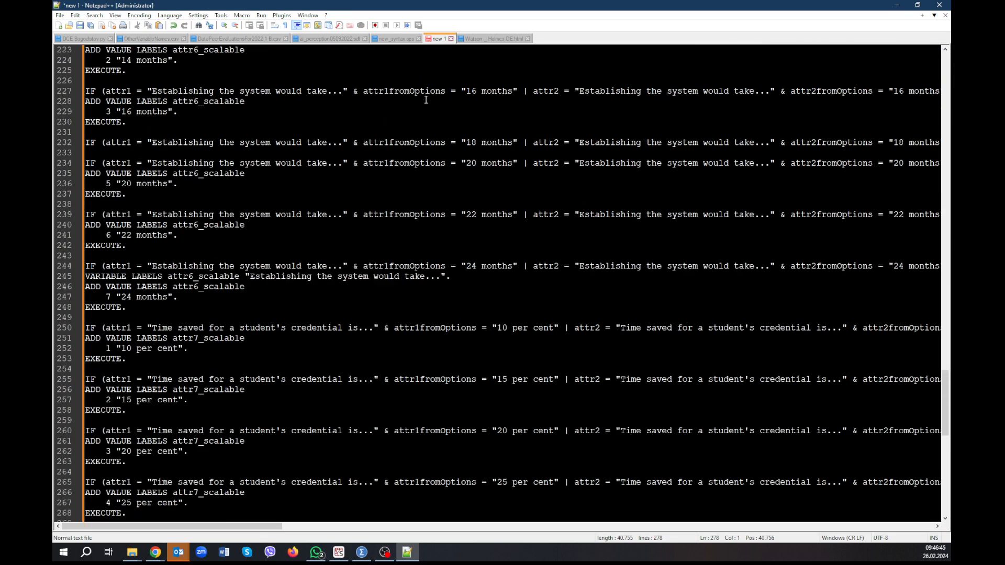
Return to new_syntax.sps and highlight the MAKE decision line in the first VARSTOCASES block.
click(397, 41)
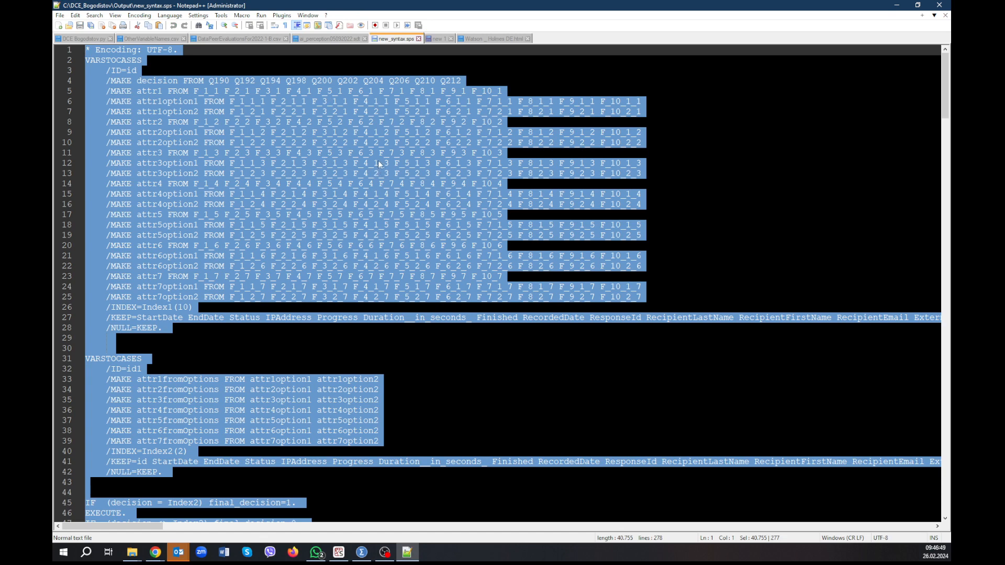
click(440, 42)
click(403, 40)
click(265, 132)
drag(478, 79, 107, 79)
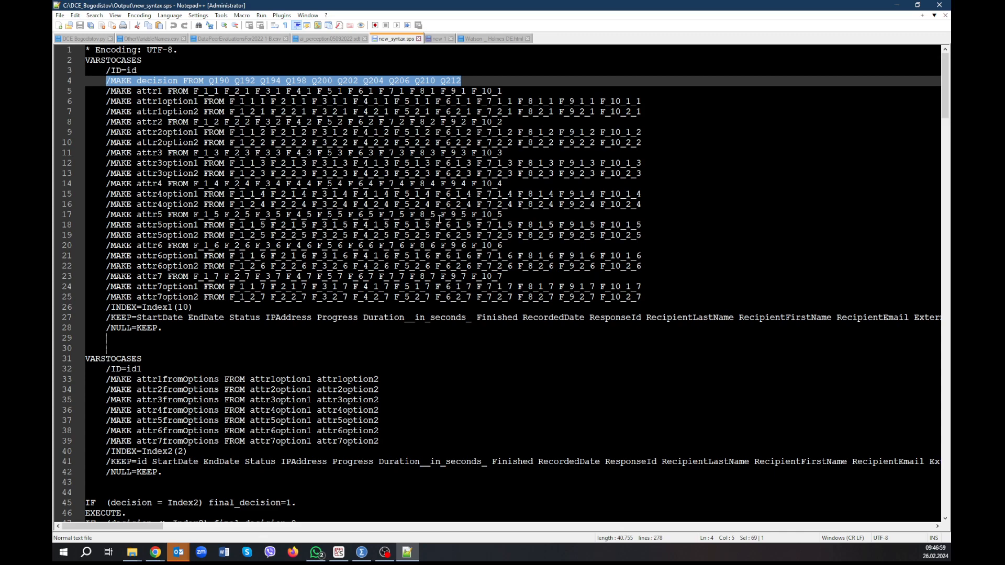
scroll(439, 217, down, 7)
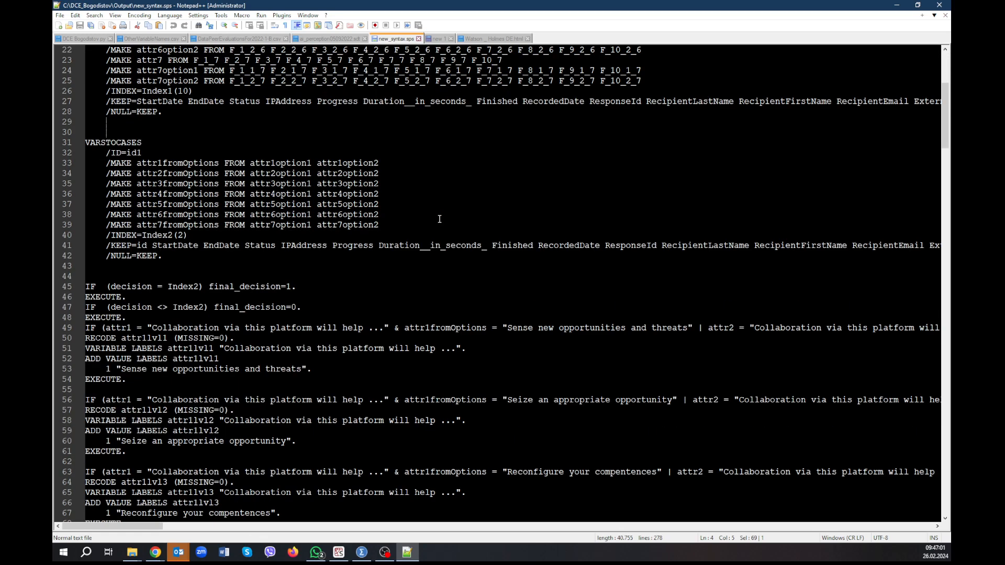
scroll(440, 219, up, 7)
Switch to the SPSS Data Editor and locate the Q191_First_Click timing variable in the variable list.
key(alt+Tab)
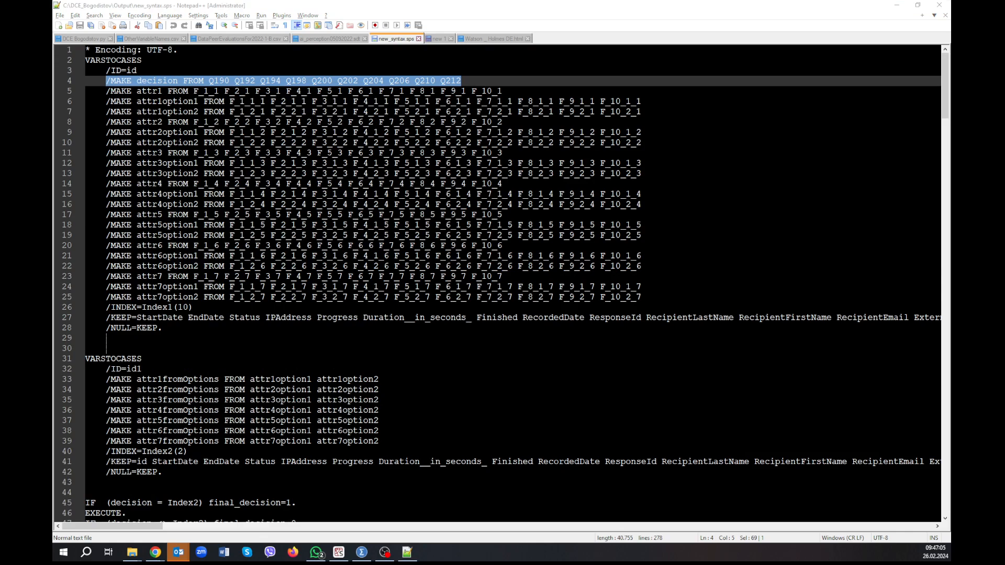
key(alt+Tab)
scroll(137, 222, up, 20)
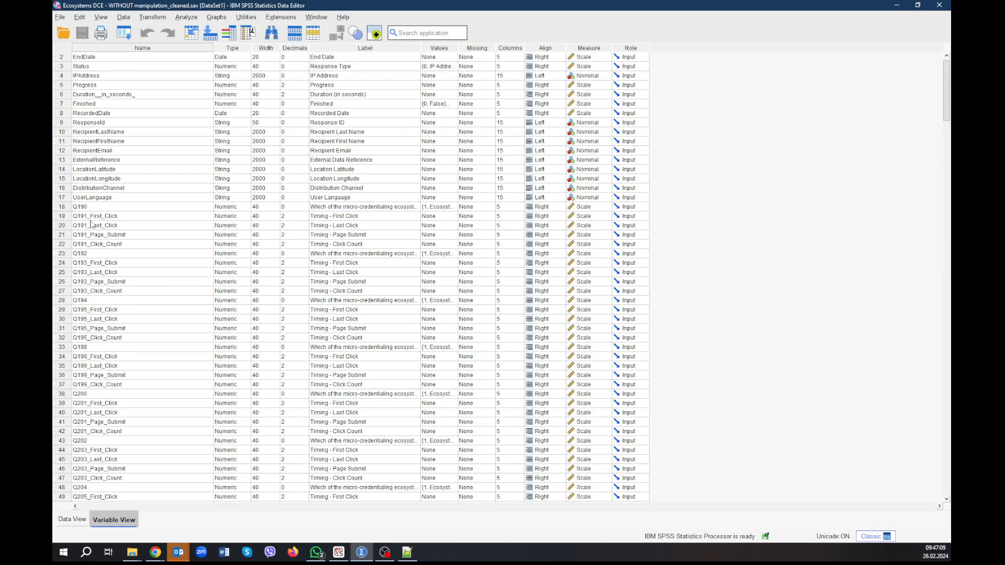
click(118, 221)
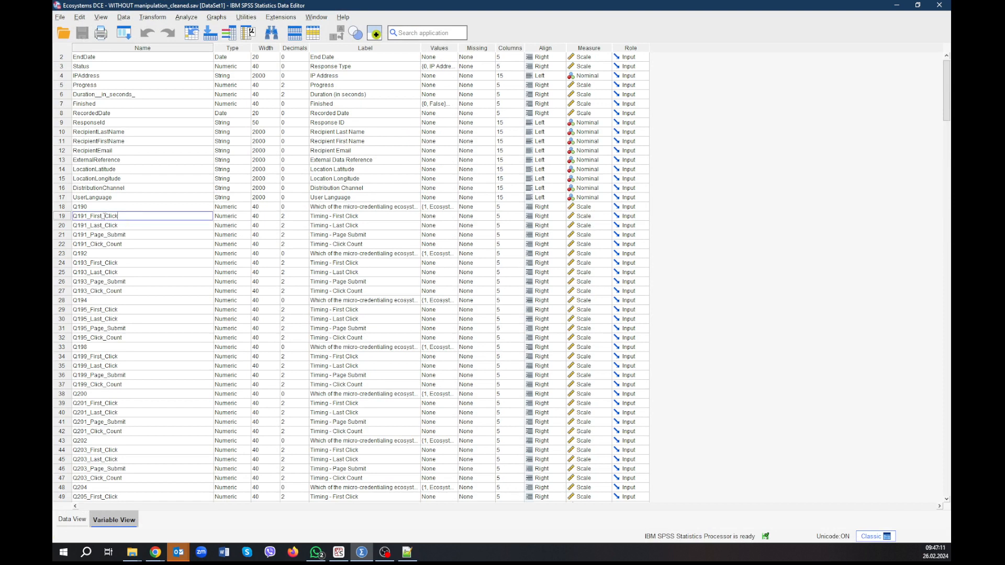
double_click(104, 216)
Switch back to new_syntax.sps in Notepad++, duplicate the MAKE decision line directly below itself, and align the copy's indentation.
key(alt+Tab)
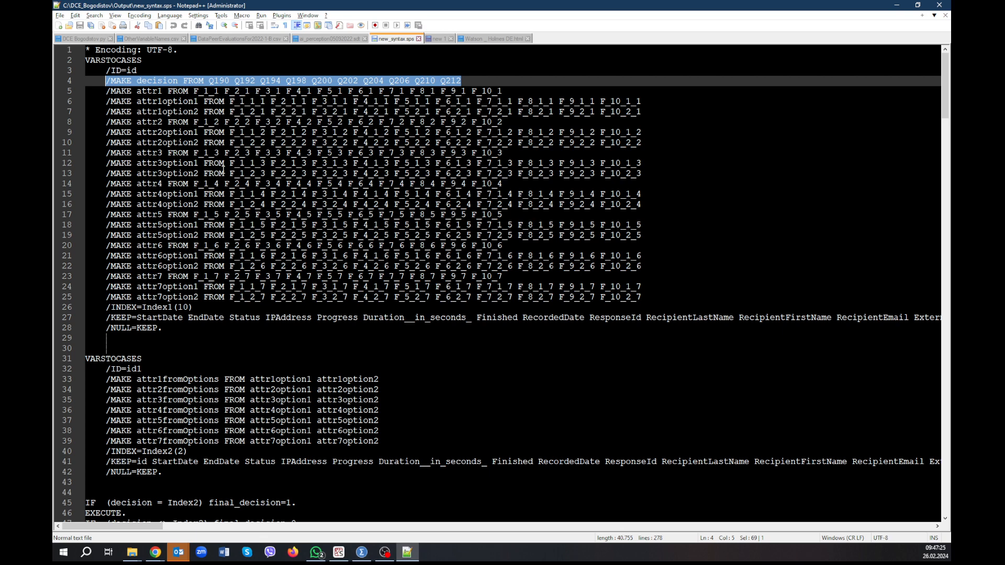
click(220, 81)
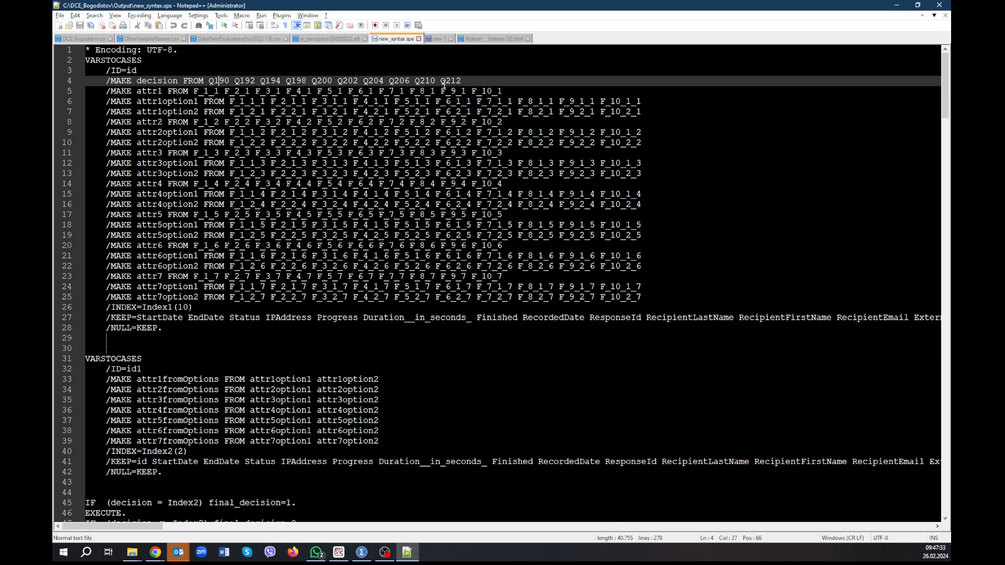
drag(471, 81, 80, 83)
key(ctrl+c)
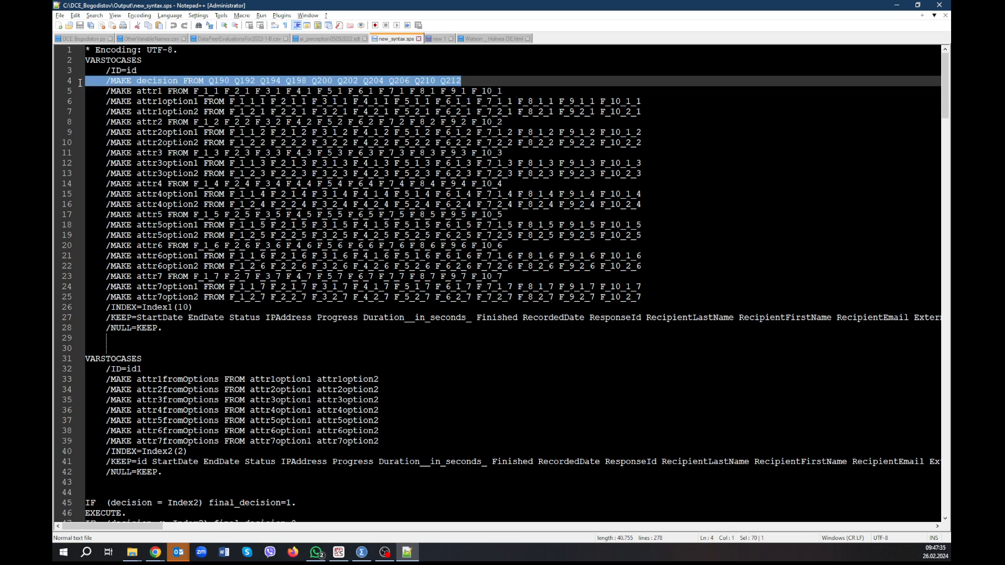
click(482, 84)
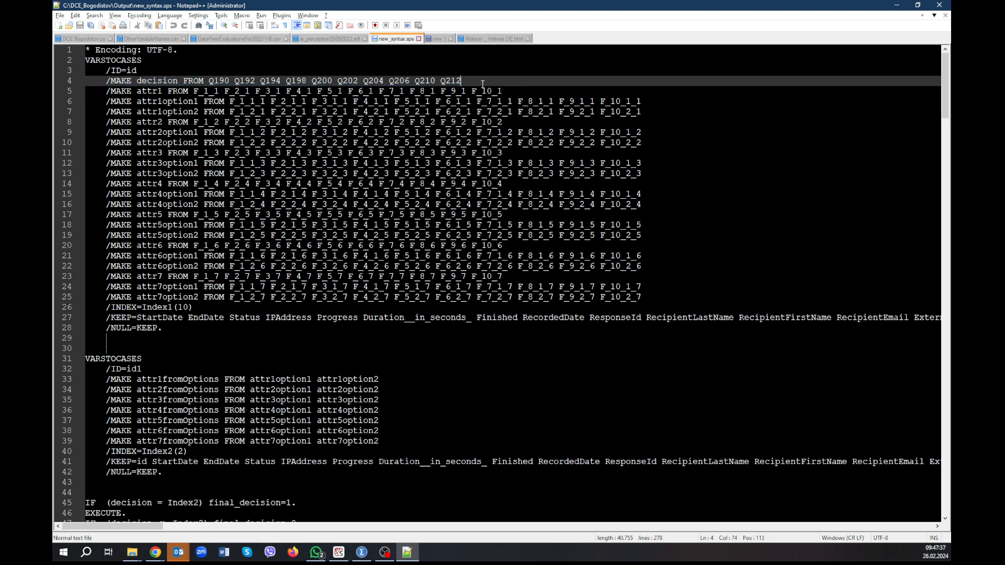
key(Return)
key(ctrl+v)
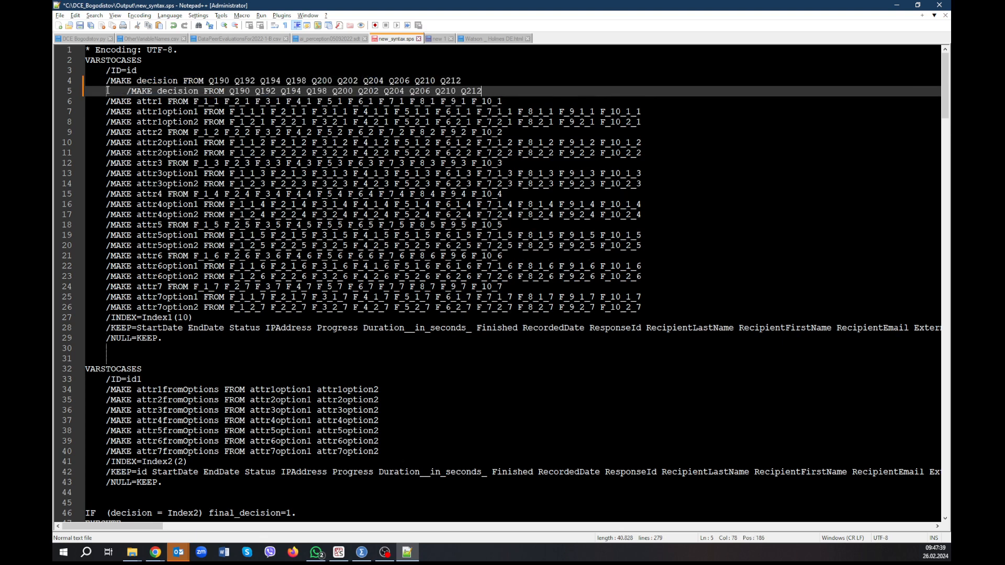
click(124, 91)
key(BackSpace)
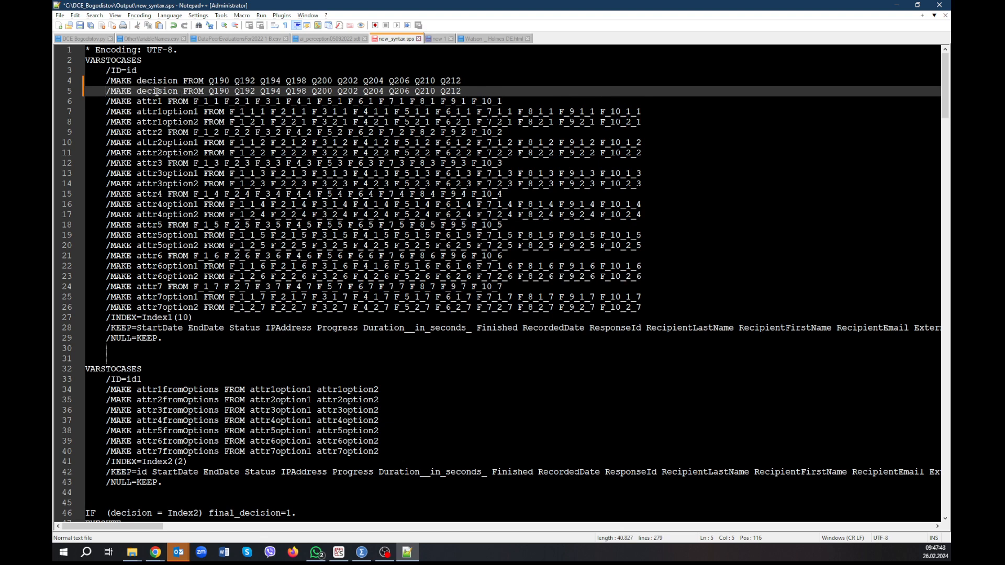
Rename the target variable in the duplicated MAKE line to firstClick.
double_click(157, 92)
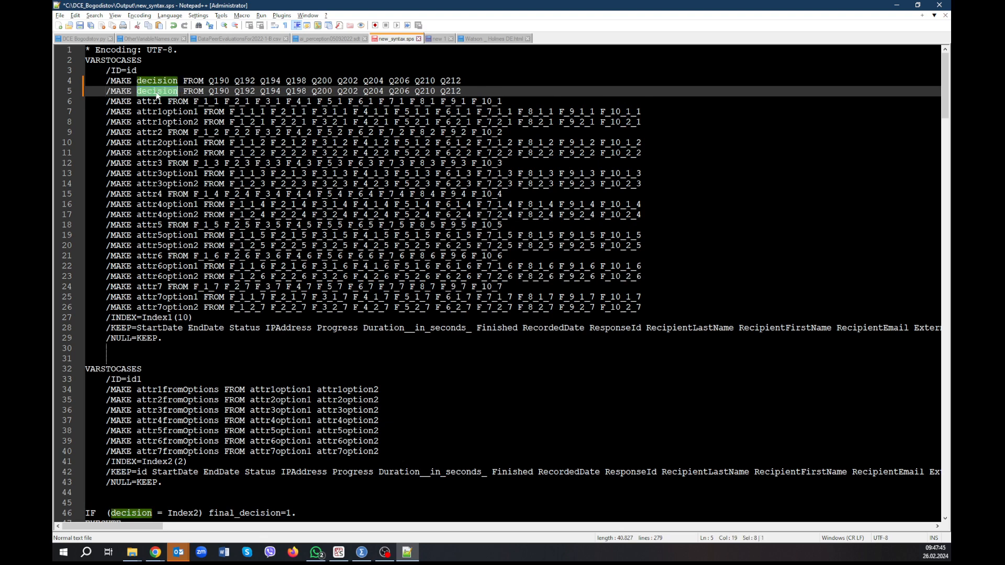
text(firstClick)
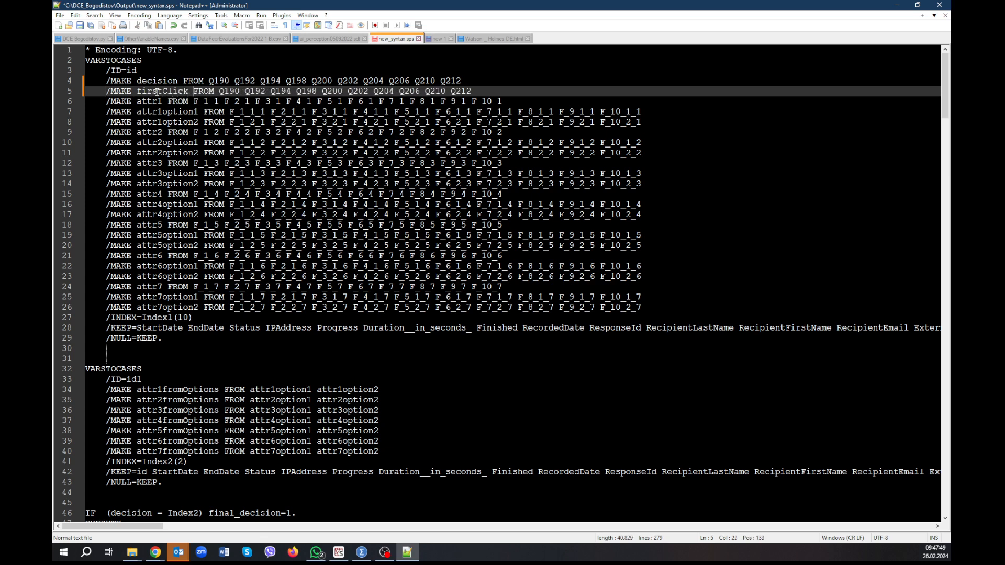
key(Right)
key(Right)
key(Right)
key(Right)
key(Right)
key(Right)
Copy the variable name Q191_First_Click from SPSS and paste it over the source variables of the MAKE decision line in new_syntax.sps.
key(alt+Tab)
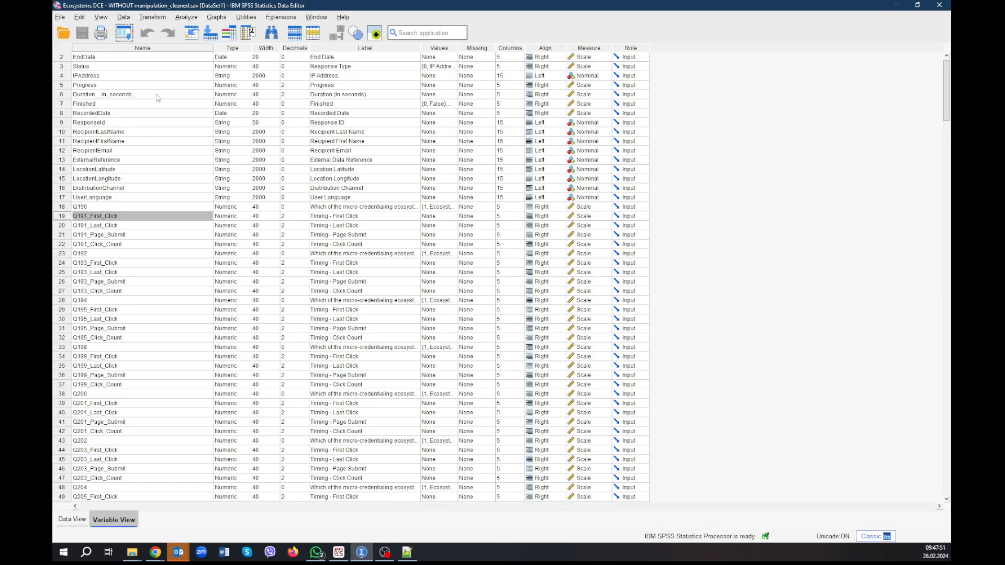
double_click(107, 216)
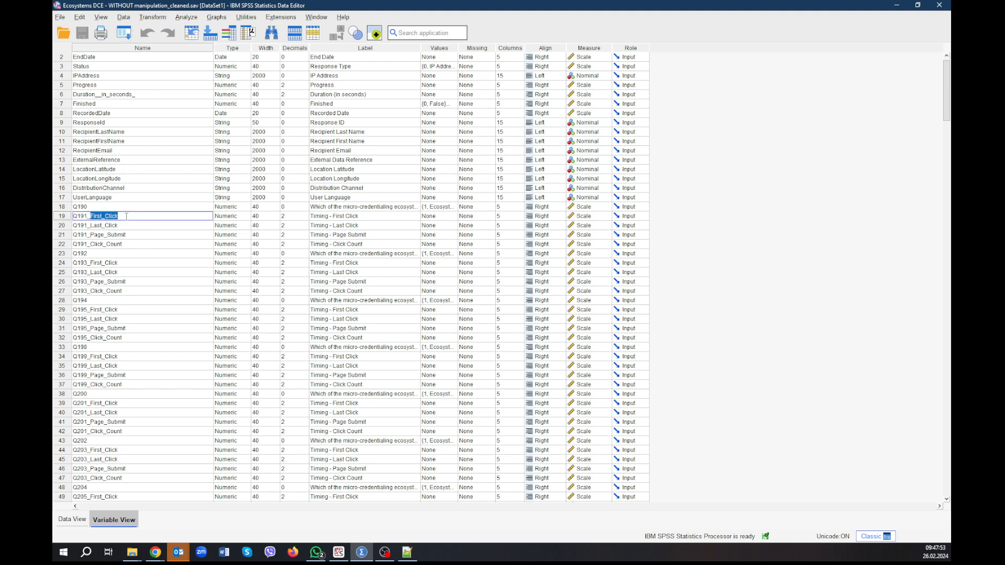
double_click(126, 216)
drag(126, 216, 52, 217)
drag(126, 216, 53, 210)
key(ctrl+c)
key(alt+Tab)
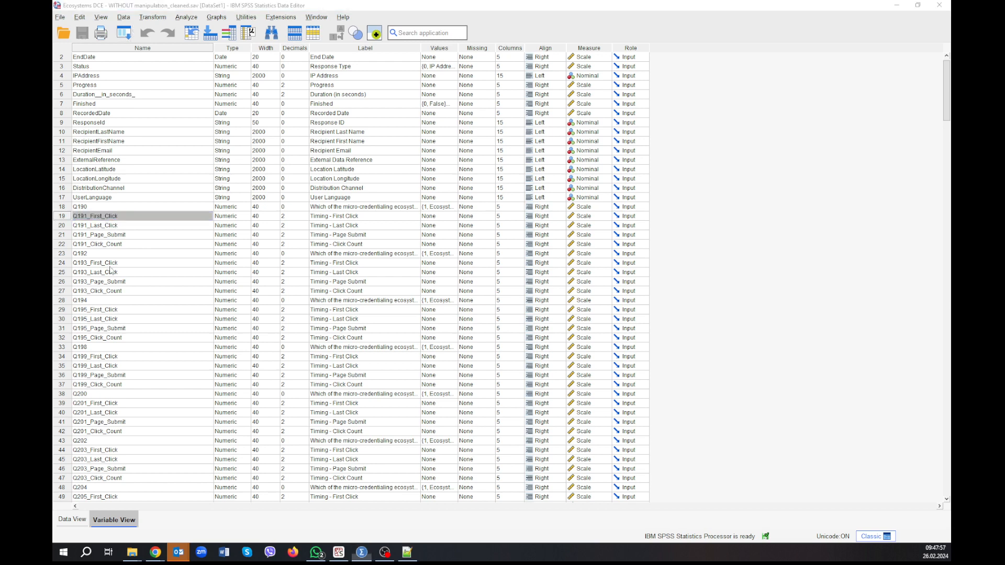
click(222, 81)
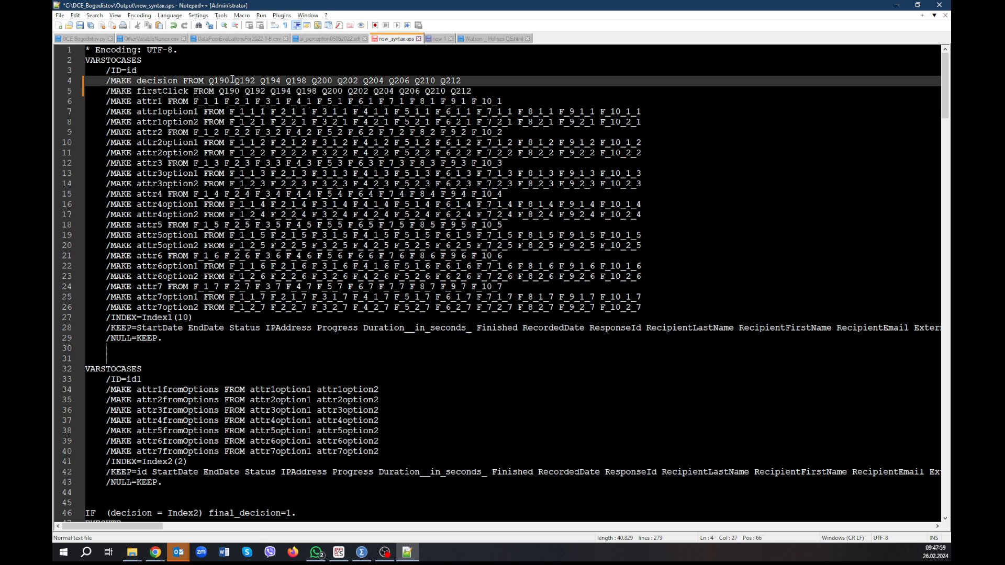
drag(230, 81, 210, 81)
drag(477, 79, 208, 81)
key(ctrl+v)
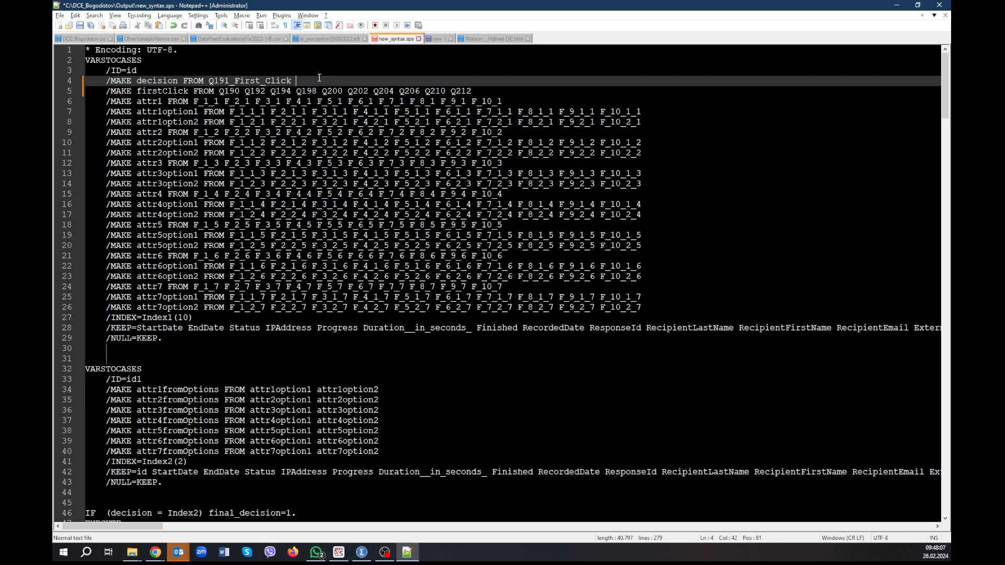
Append Q193_First_Click to the MAKE decision line, reusing the _First_Click suffix copied from the first variable.
text(Q191)
key(BackSpace)
text(3)
click(296, 82)
drag(295, 81, 230, 81)
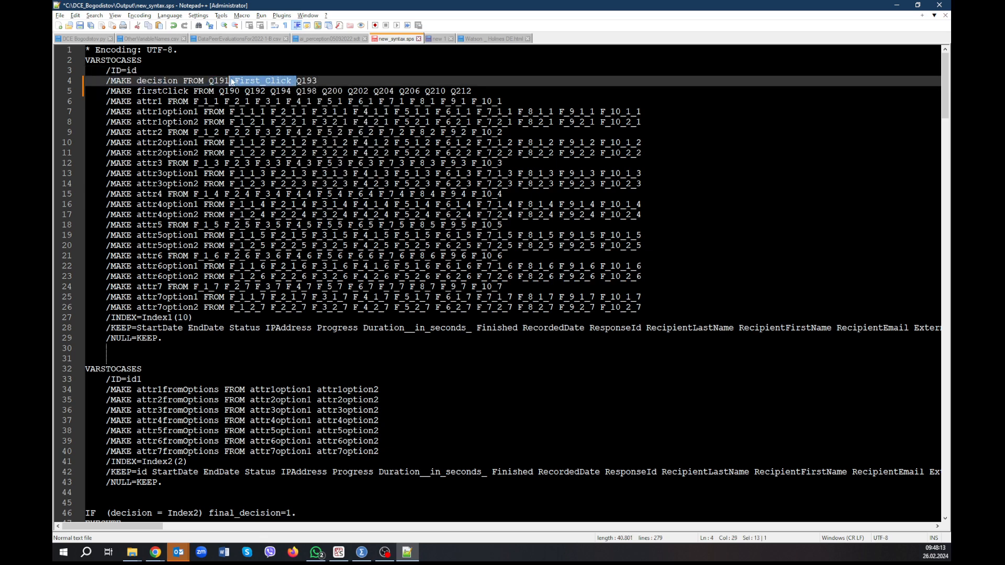
key(ctrl+c)
click(347, 81)
key(ctrl+v)
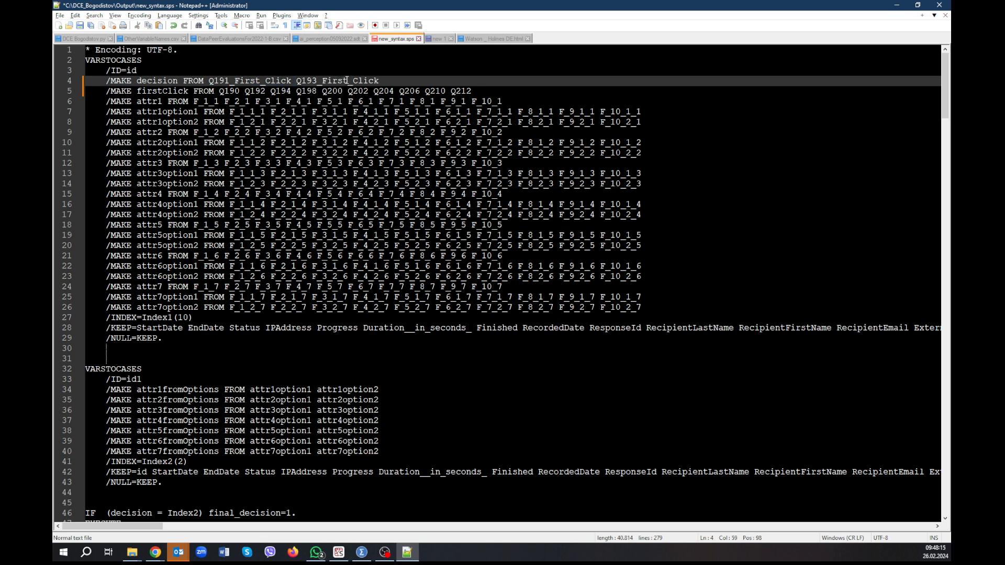
Append Q195_First_Click and Q199_First_Click to the MAKE decision line, checking the question numbers in SPSS and reusing the copied suffix.
key(alt+Tab)
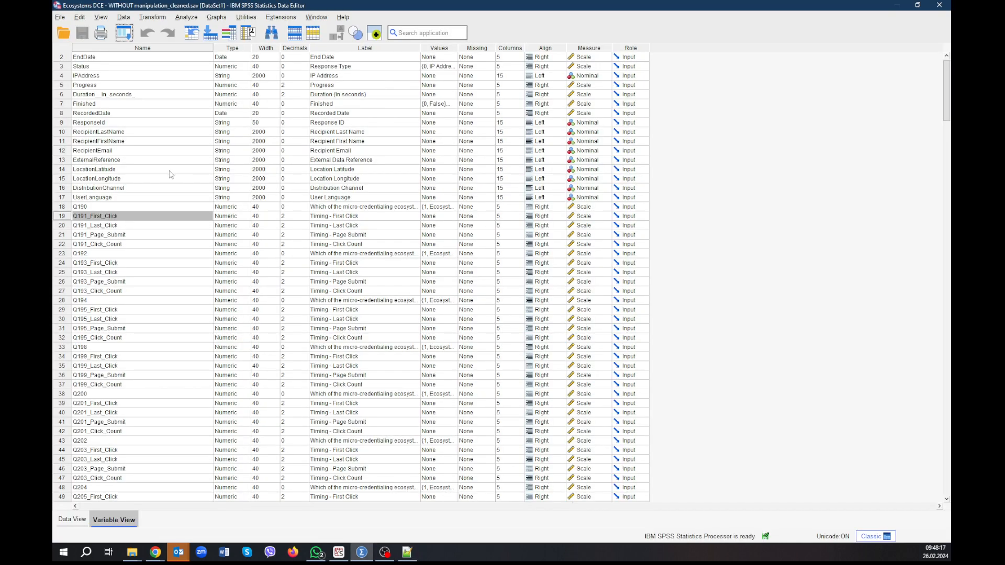
key(alt+Tab)
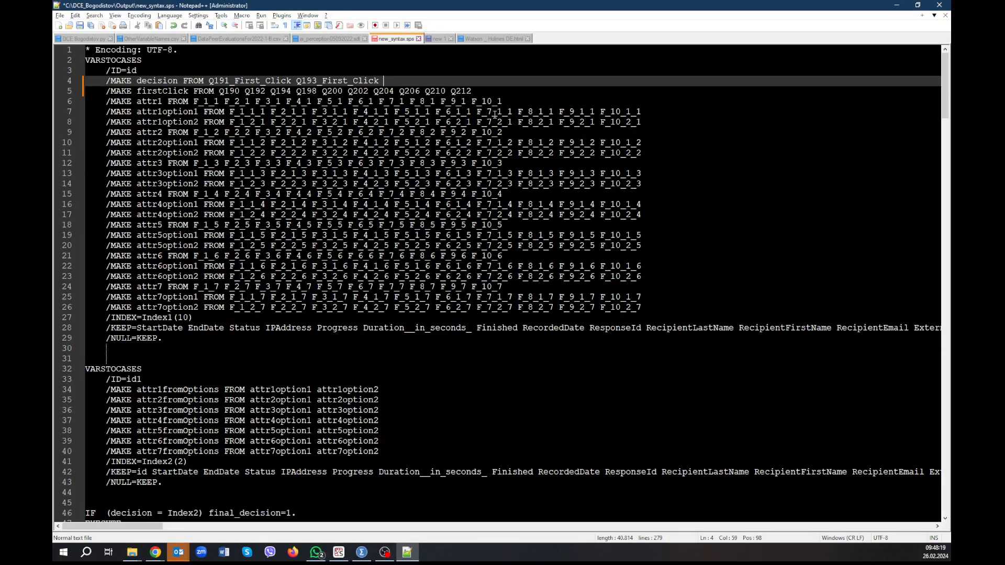
text(Q195)
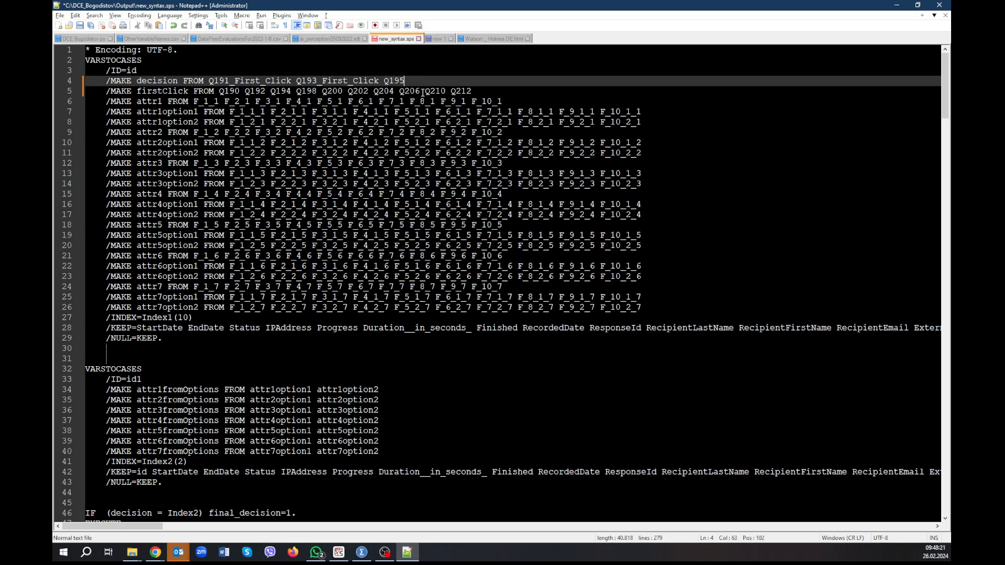
key(ctrl+v)
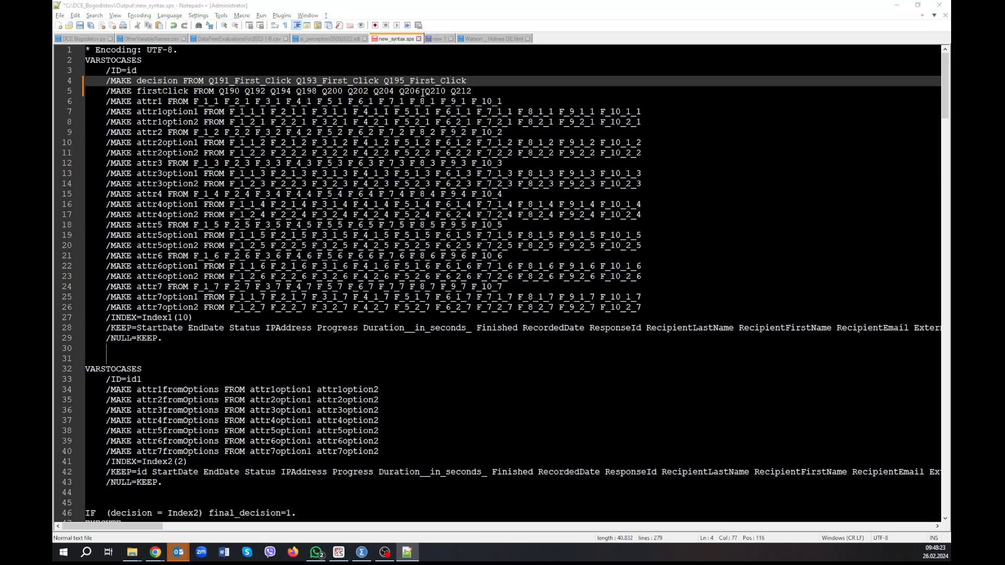
key(alt+Tab)
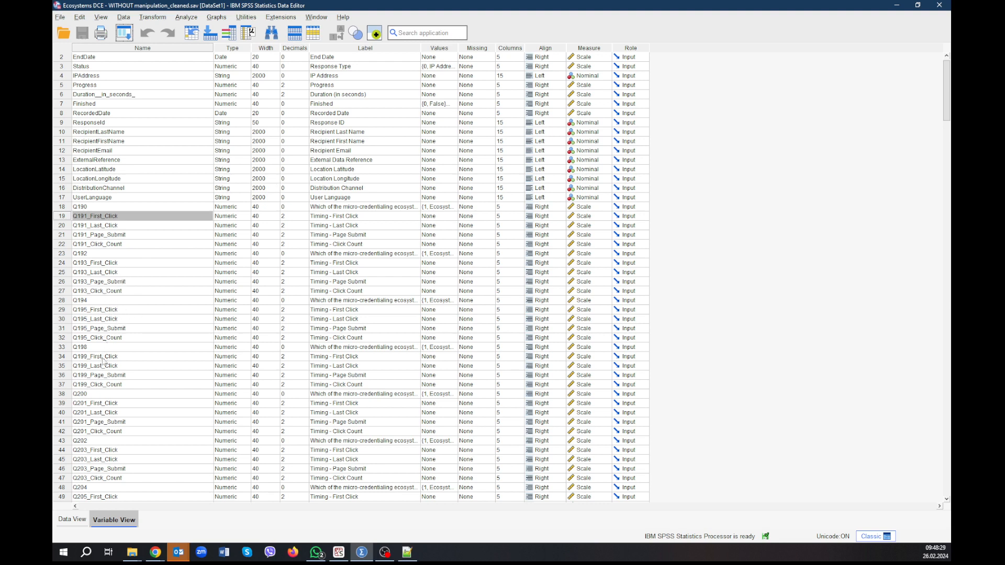
key(alt+Tab)
text(Q199)
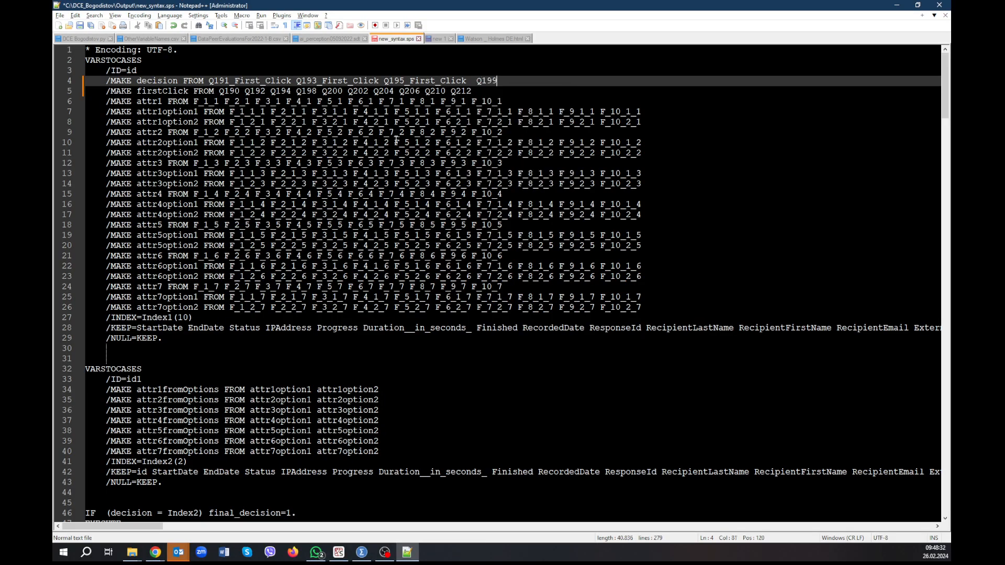
key(ctrl+v)
Extend the MAKE decision line with Q201_First_Click and Q203_First_Click, checking the variable names in the SPSS Data Editor.
key(alt+Tab)
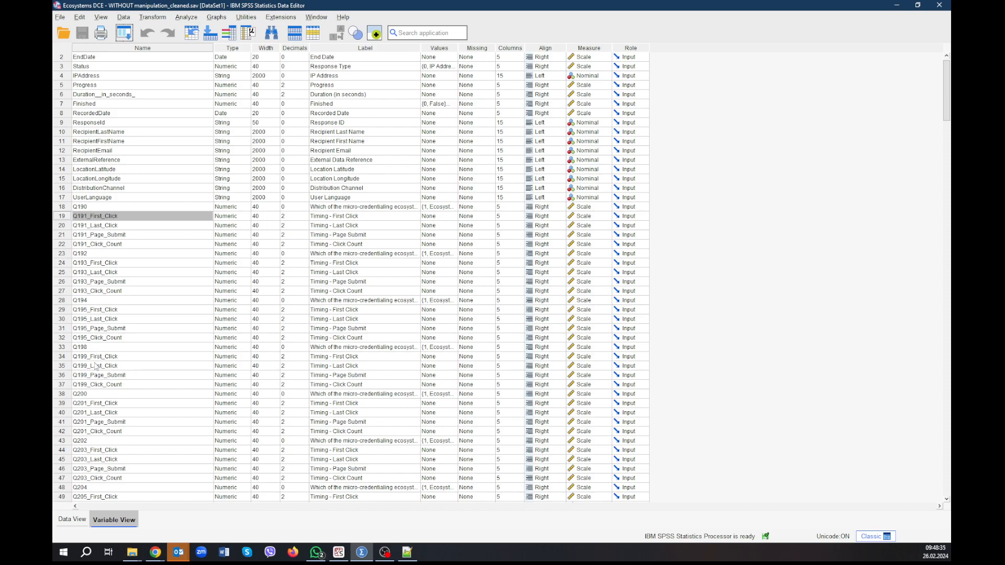
key(alt+Tab)
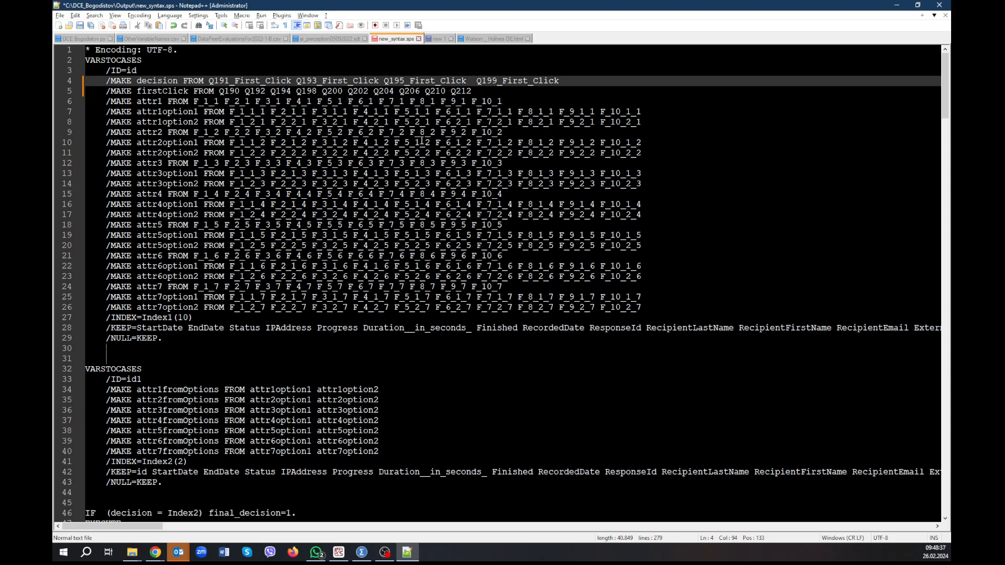
text(Q201_First_Click)
key(alt+Tab)
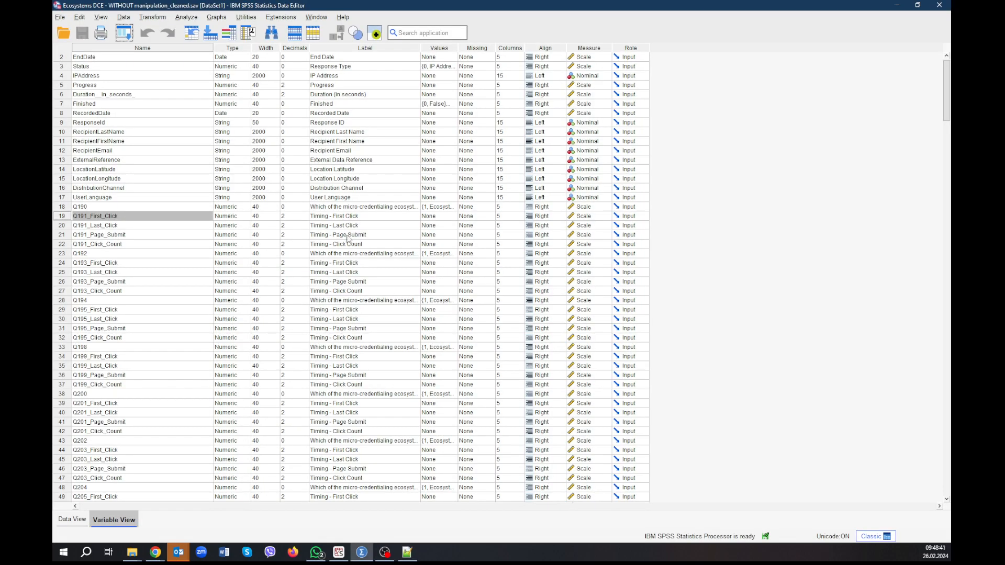
key(alt+Tab)
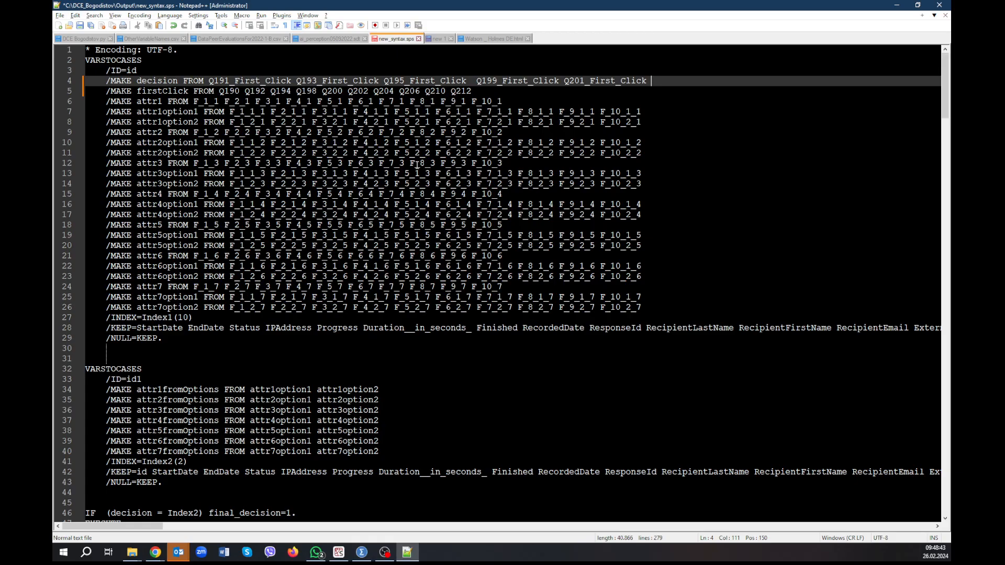
text(Q203_First_Click)
Look up the following timing variables in SPSS and add Q205_First_Click and Q207_First_Click to the MAKE decision line.
key(alt+Tab)
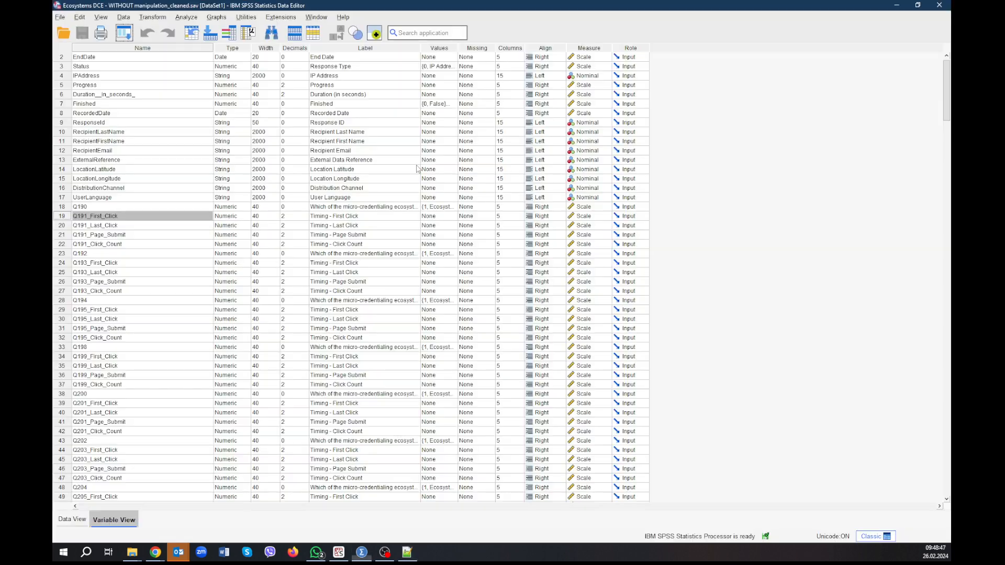
scroll(145, 357, down, 4)
scroll(145, 357, down, 1)
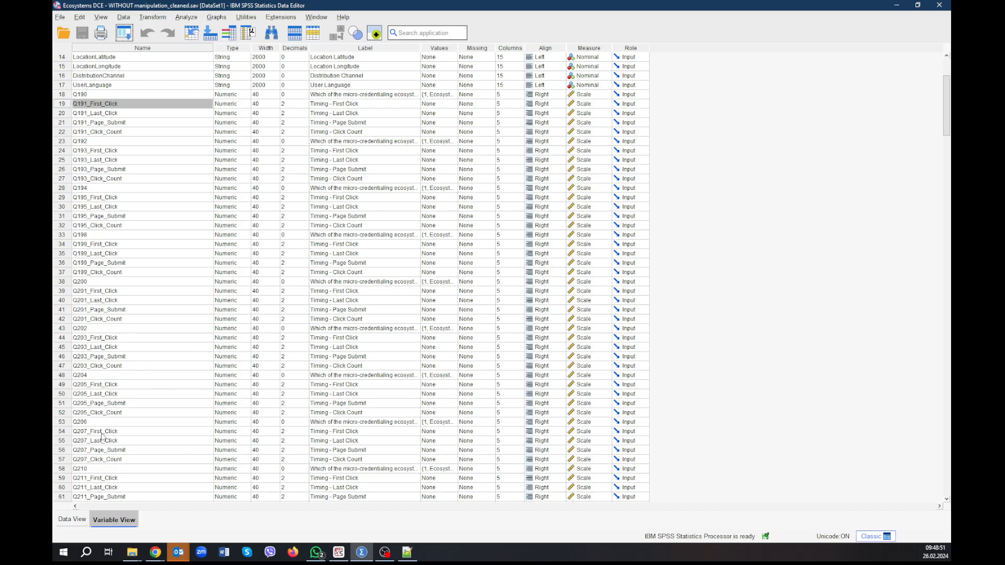
key(alt+Tab)
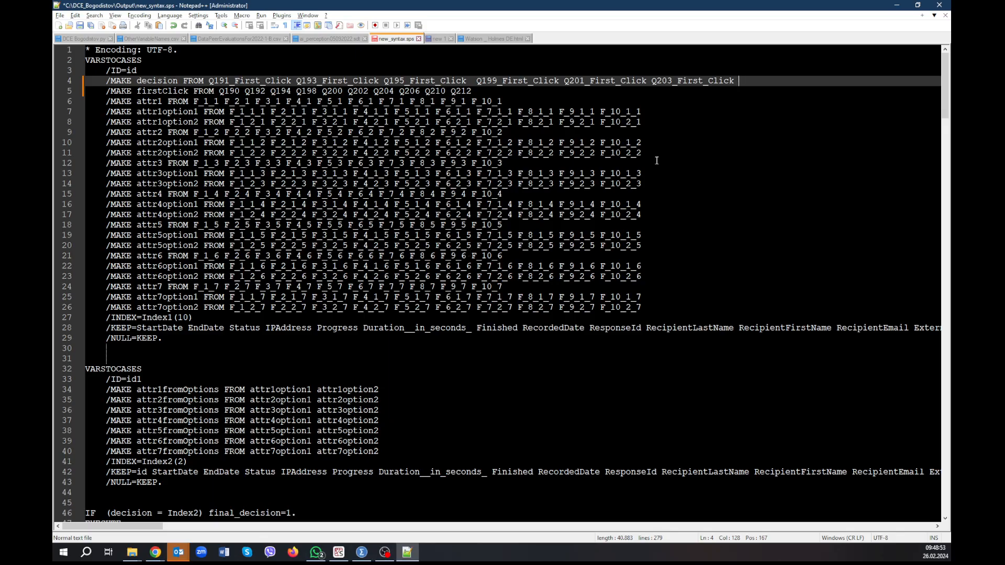
text(Q205_First_Click Q207_First_Click)
Look up the last two timing variables in SPSS and add Q211_First_Click and Q213_First_Click to the MAKE decision line.
key(alt+Tab)
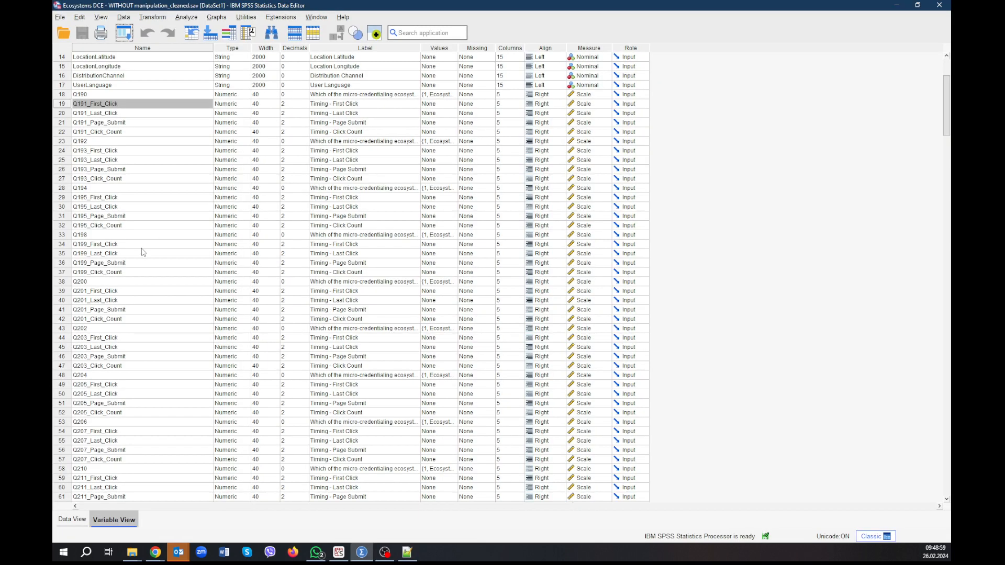
scroll(168, 301, up, 2)
scroll(168, 301, down, 1)
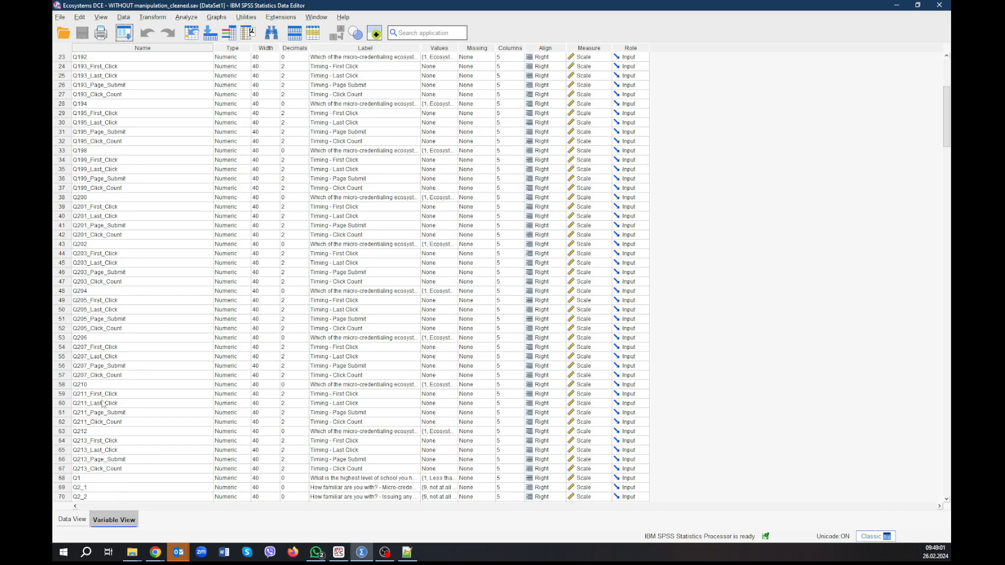
key(alt+Tab)
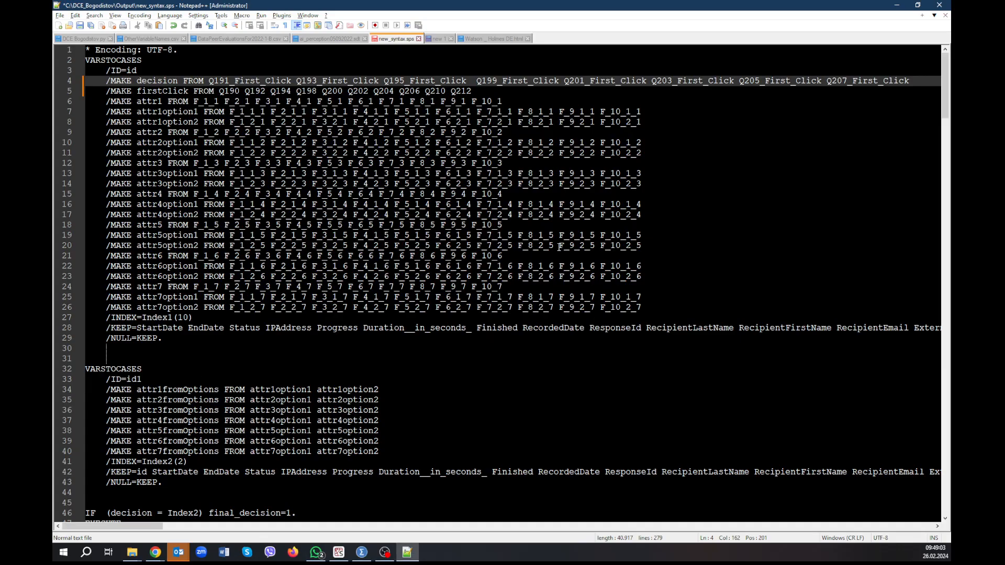
text(Q21)
text(1_First_Click )
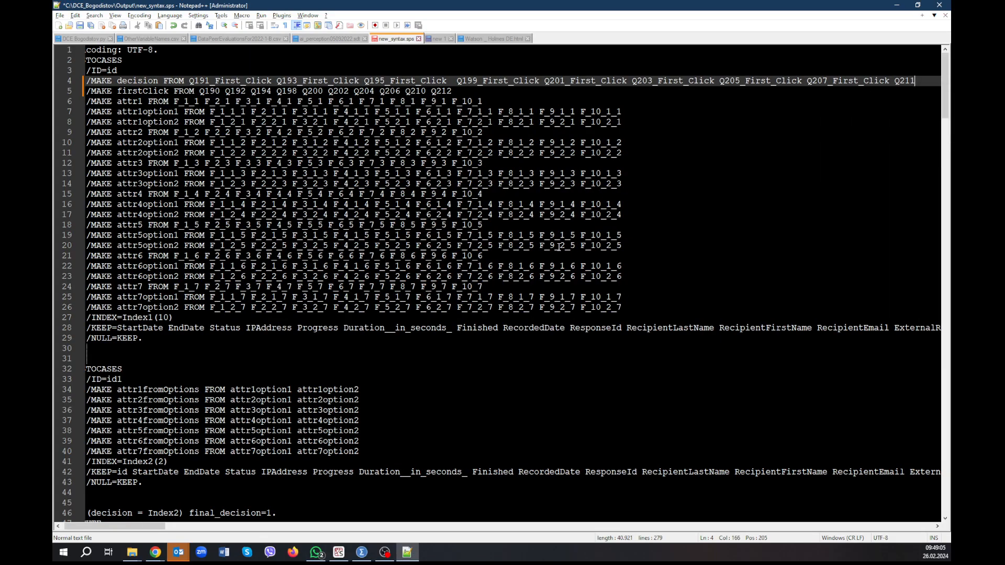
text(Q)
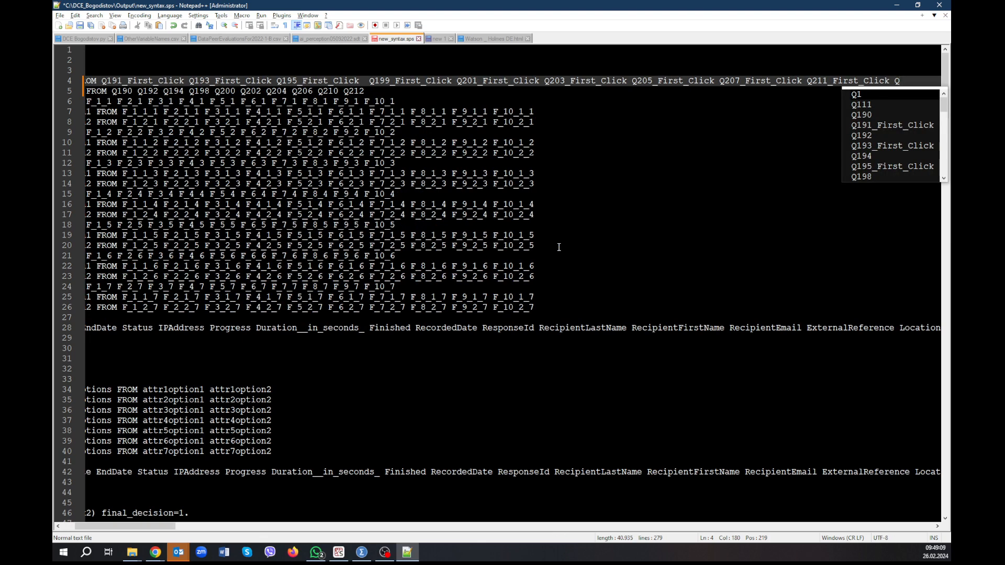
text(213_First_Click)
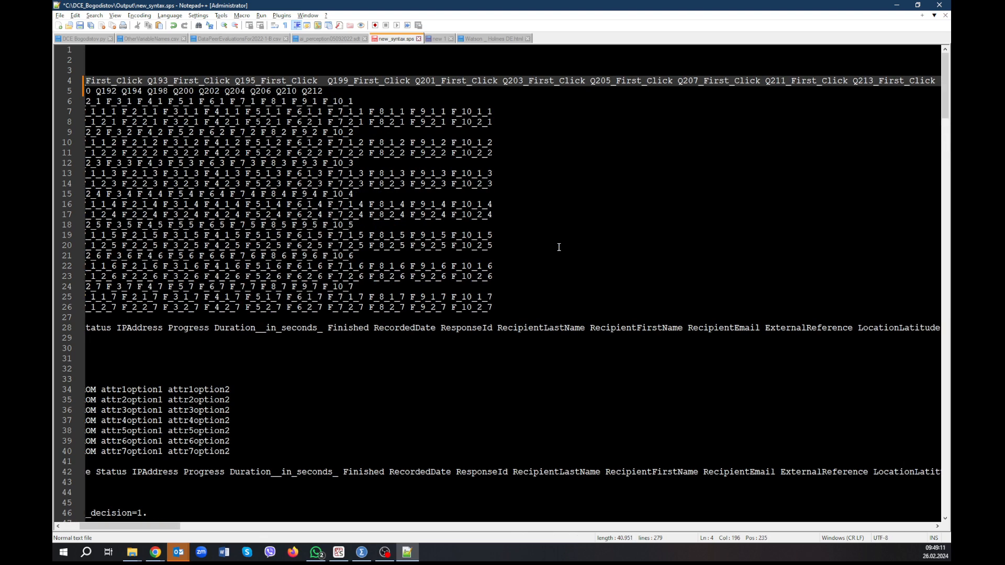
Duplicate the completed MAKE decision line with its First_Click variables onto a new line directly below it.
key(alt+Tab)
key(alt+Tab)
key(shift+Home)
key(End)
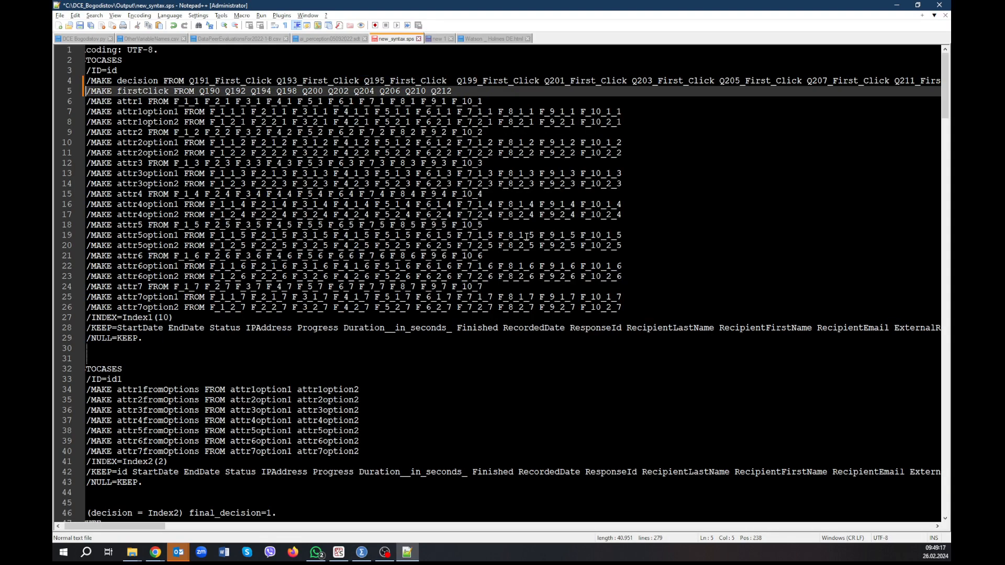
key(Return)
key(ctrl+v)
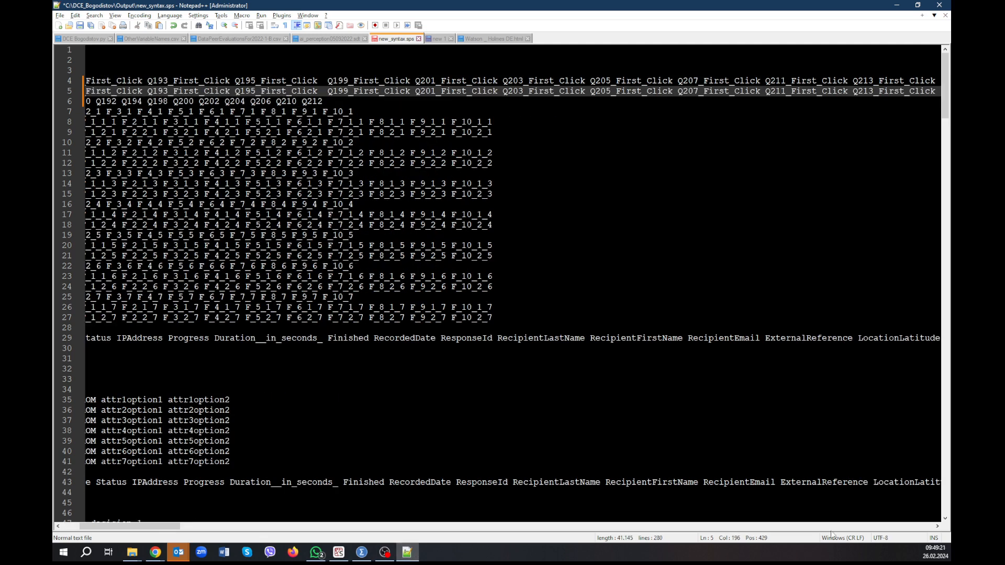
drag(166, 527, 142, 519)
Change the first source variable in the duplicated MAKE decision line to Q191_Last_Click.
triple_click(253, 91)
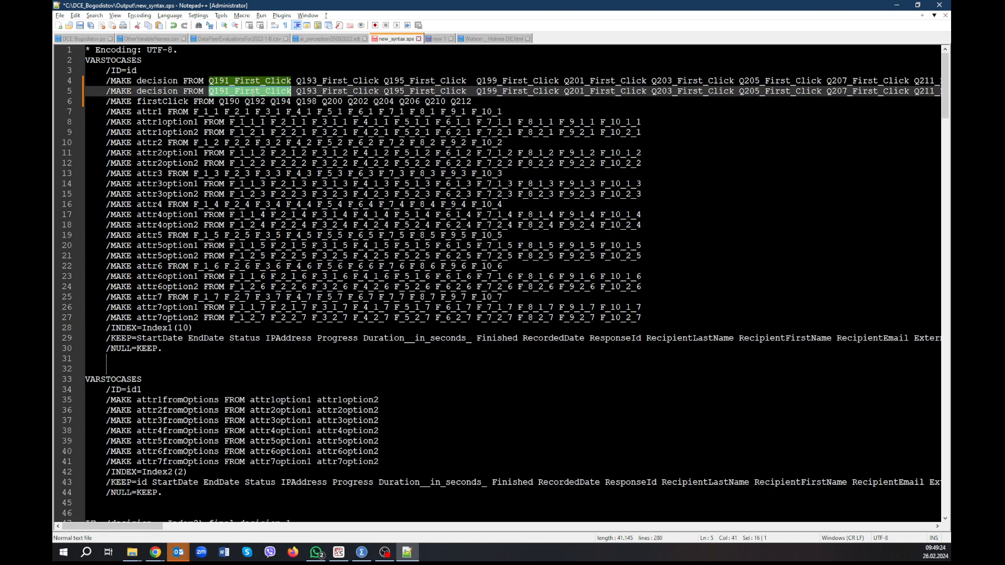
click(249, 92)
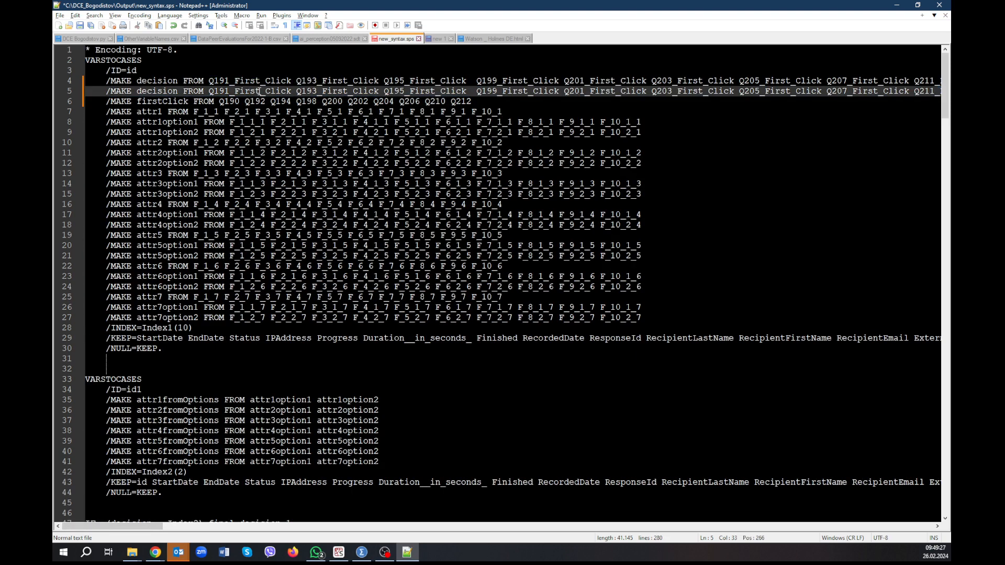
key(BackSpace)
key(BackSpace)
key(BackSpace)
text(Las)
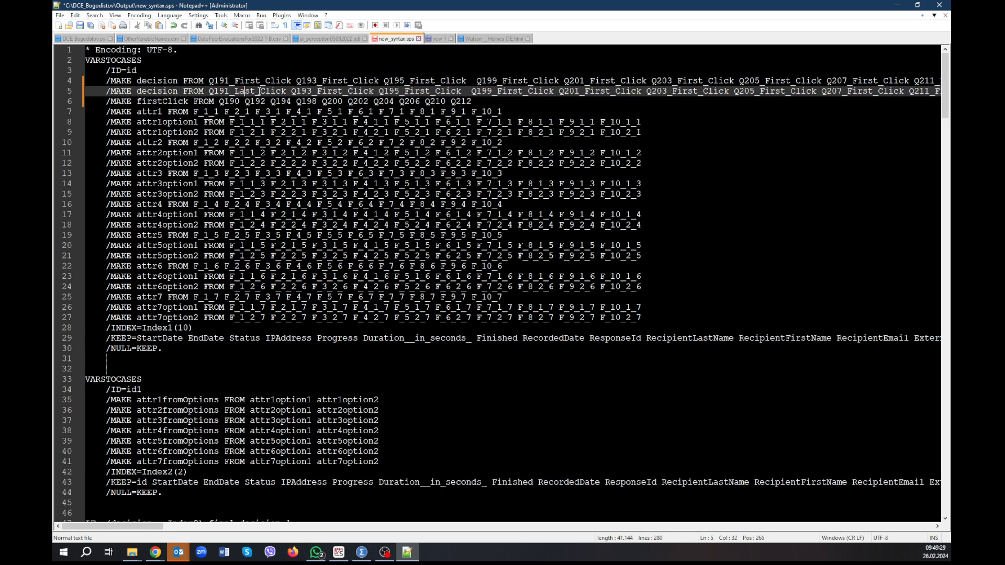
key(ctrl+Right)
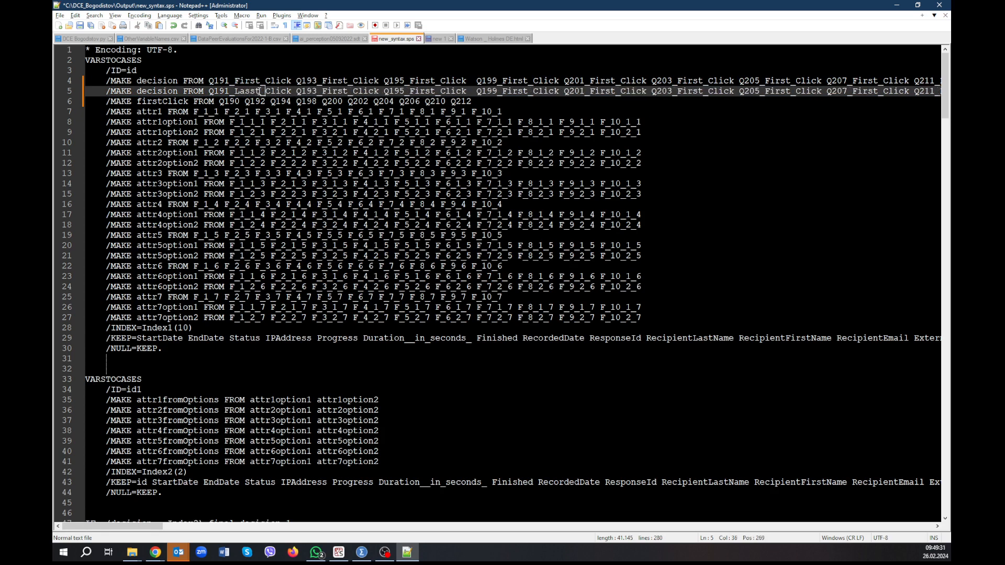
key(BackSpace)
Change the Q193 source variable in the duplicated MAKE decision line to Q193_Last_Click.
key(Right)
key(Right)
key(Right)
key(Right)
key(Right)
key(Right)
key(Right)
key(Right)
key(Right)
key(Right)
key(Right)
key(Right)
key(Right)
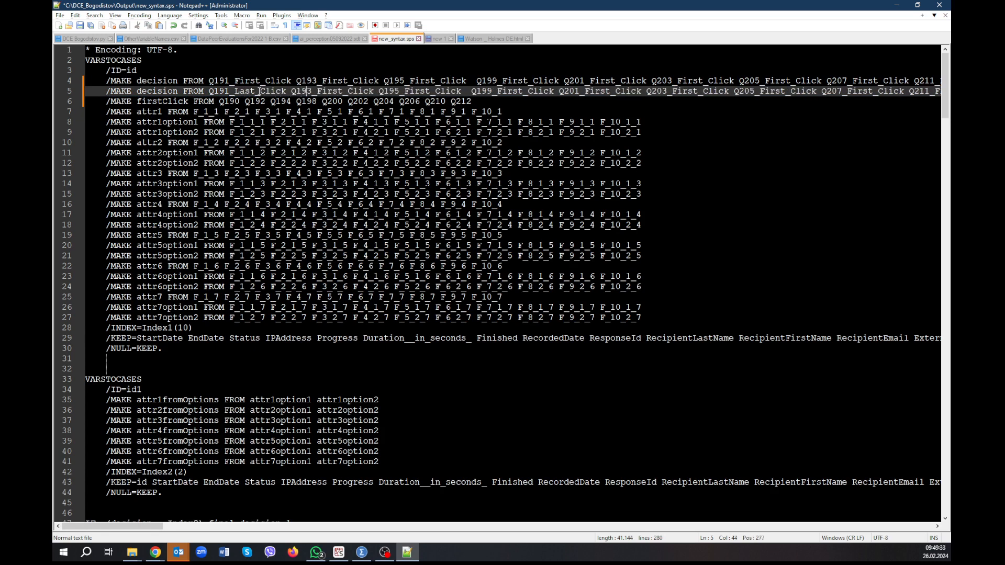
key(shift+Right)
key(shift+Right)
key(shift+Right)
key(shift+Right)
key(shift+Left)
text(La)
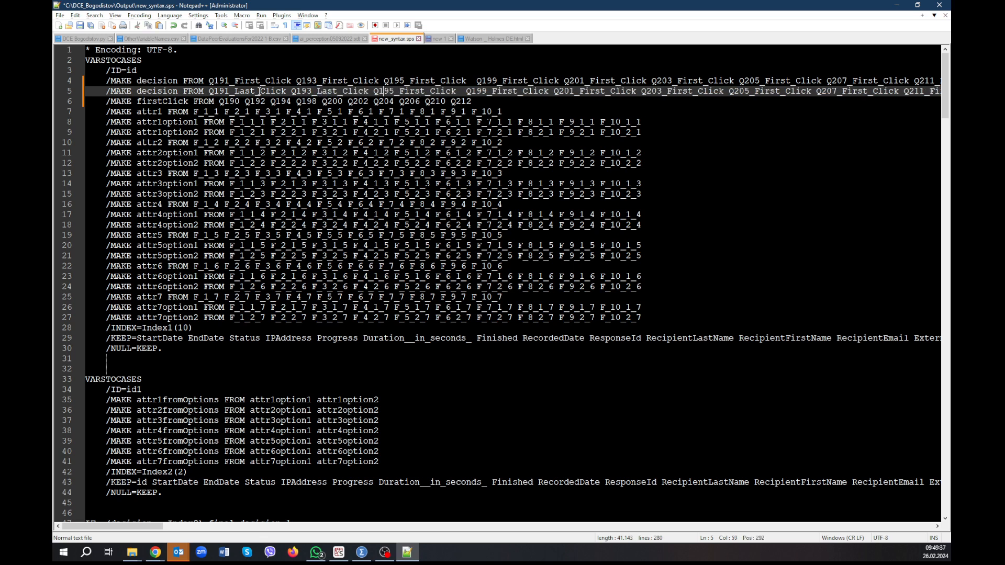
Change the Q195 and Q199 variables in the duplicated MAKE decision line to Q195_Last_Click and Q199_Last_Click.
key(shift+Right)
key(shift+Right)
key(shift+Right)
key(shift+Right)
key(shift+Left)
text(La)
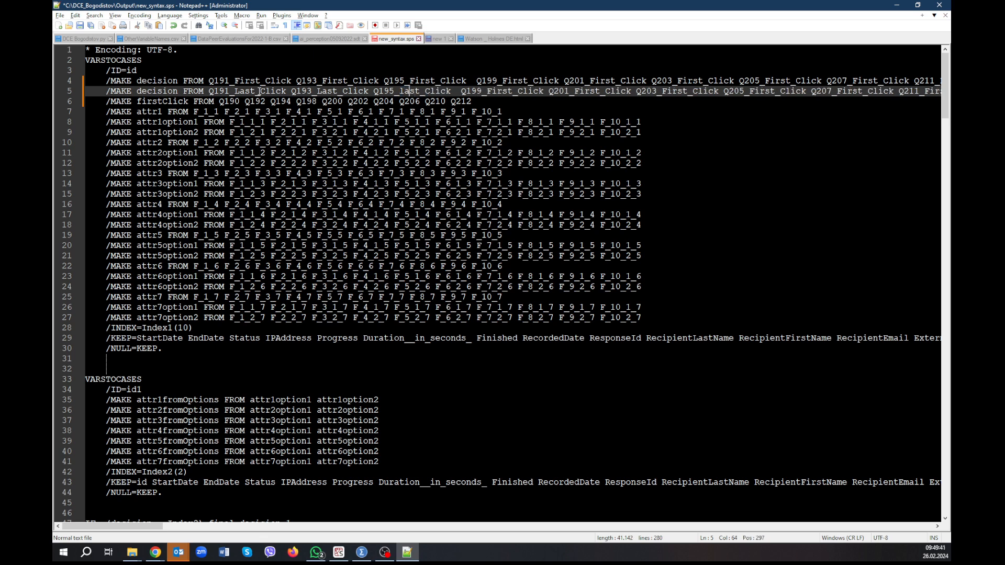
key(Right)
key(shift+Right)
key(shift+Right)
key(shift+Right)
text(La)
Change the Q201 source variable in the duplicated MAKE decision line to Q201_Last_Click.
key(Right)
key(Right)
key(Right)
key(Right)
key(Right)
key(Right)
key(Right)
key(Right)
key(Right)
key(Right)
key(Right)
key(Right)
key(Right)
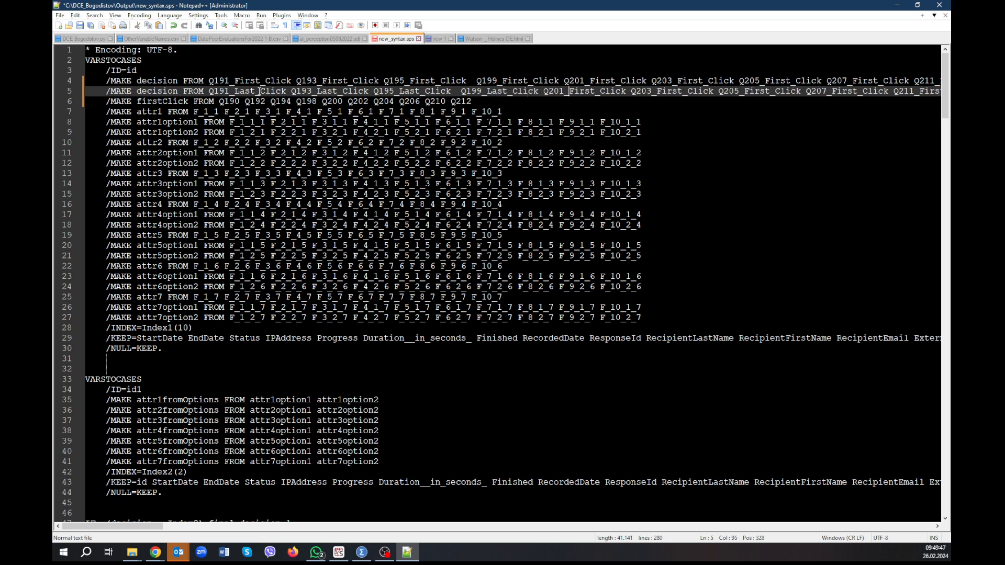
key(shift+Right)
key(shift+Right)
key(shift+Right)
text(La)
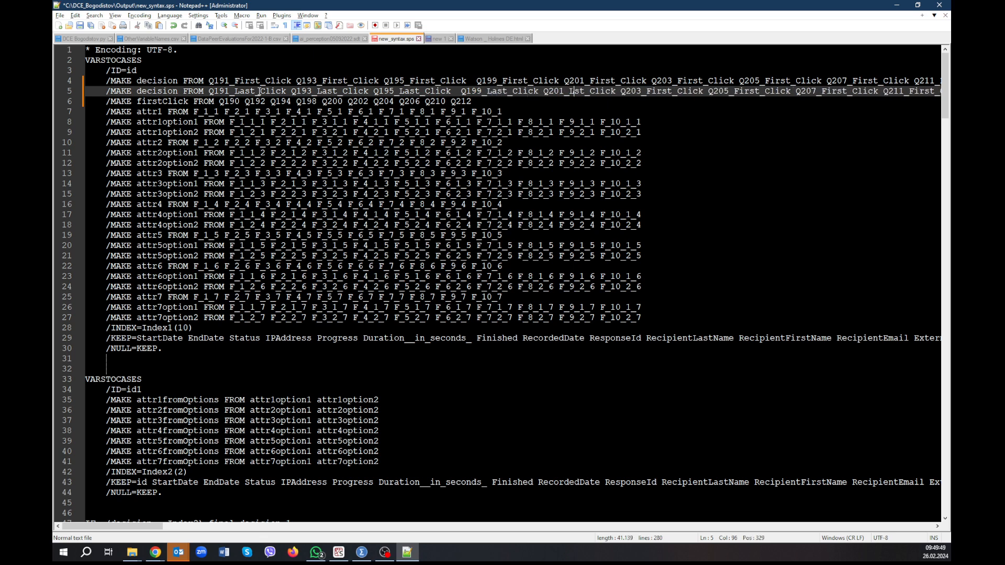
Change the Q203 source variable in the duplicated MAKE decision line to Q203_Last_Click.
key(Right)
key(Right)
key(Right)
key(Right)
key(Right)
key(shift+Right)
key(shift+Right)
key(shift+Right)
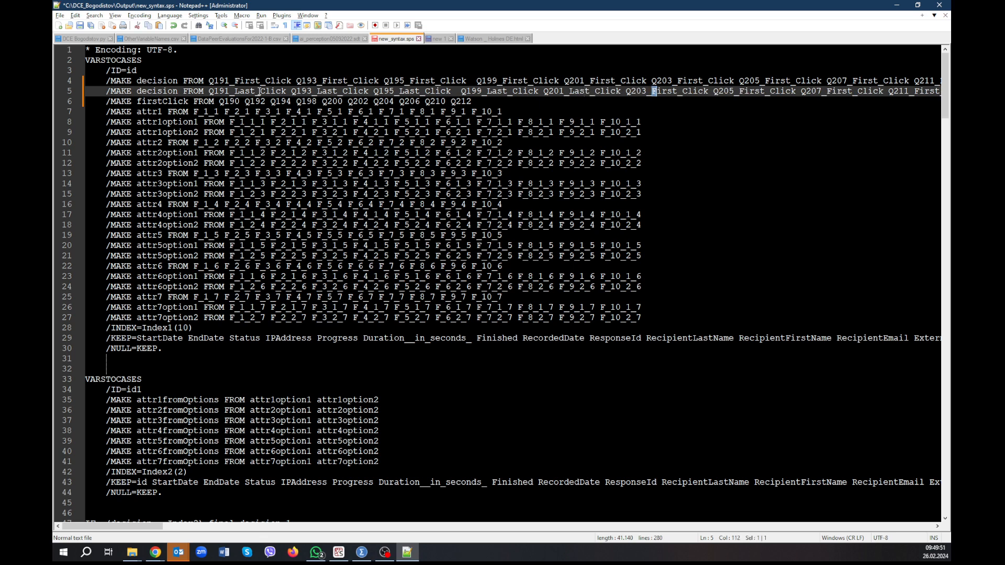
text(La)
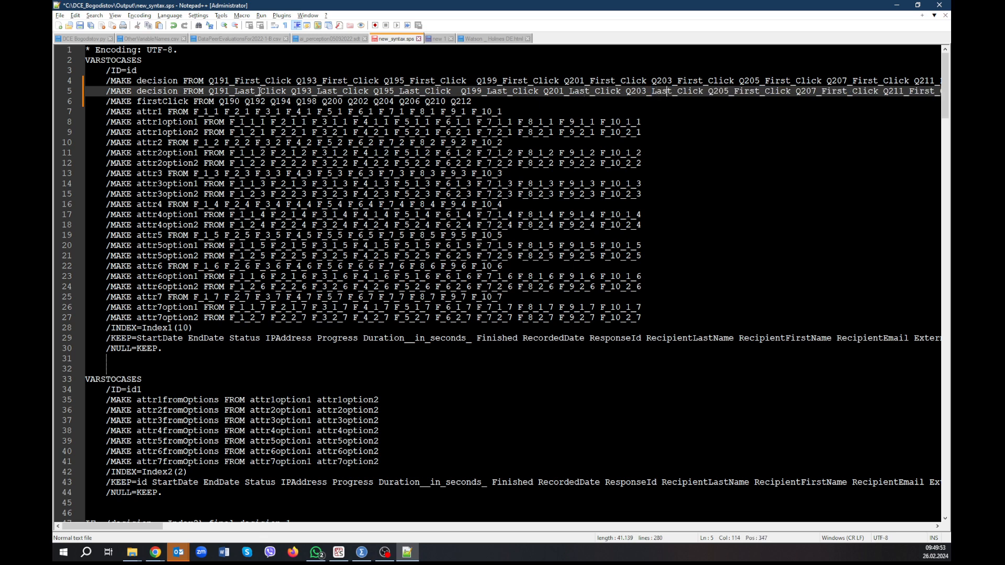
Change the Q205 and Q207 variables in the duplicated MAKE decision line to Q205_Last_Click and Q207_Last_Click.
key(shift+Right)
key(shift+Right)
key(shift+Right)
text(La)
key(Right)
key(Right)
key(Right)
key(Right)
key(Right)
key(Right)
key(Right)
key(Right)
key(Right)
key(Right)
key(Right)
key(Right)
key(Right)
key(Right)
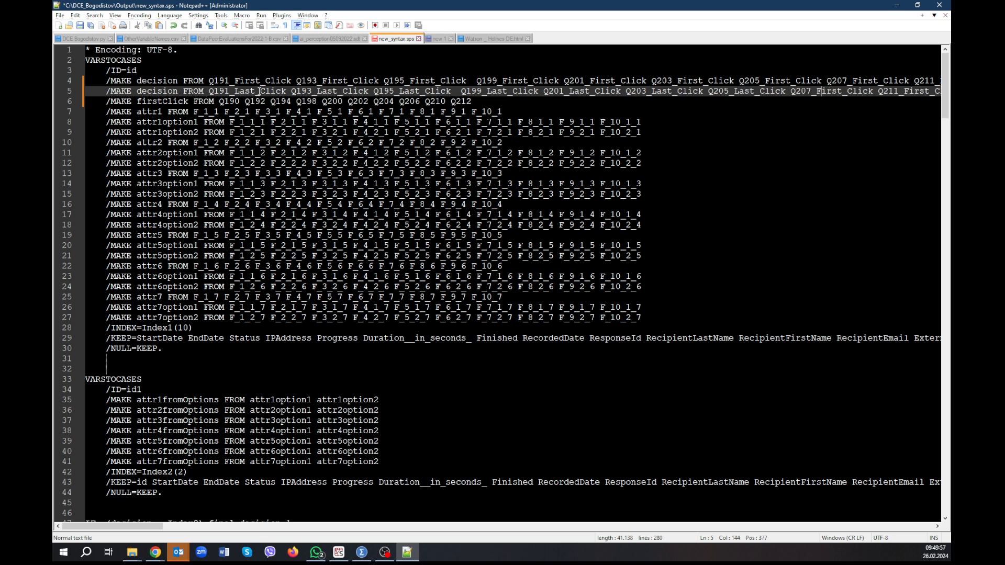
key(shift+Right)
key(shift+Right)
key(shift+Right)
text(La)
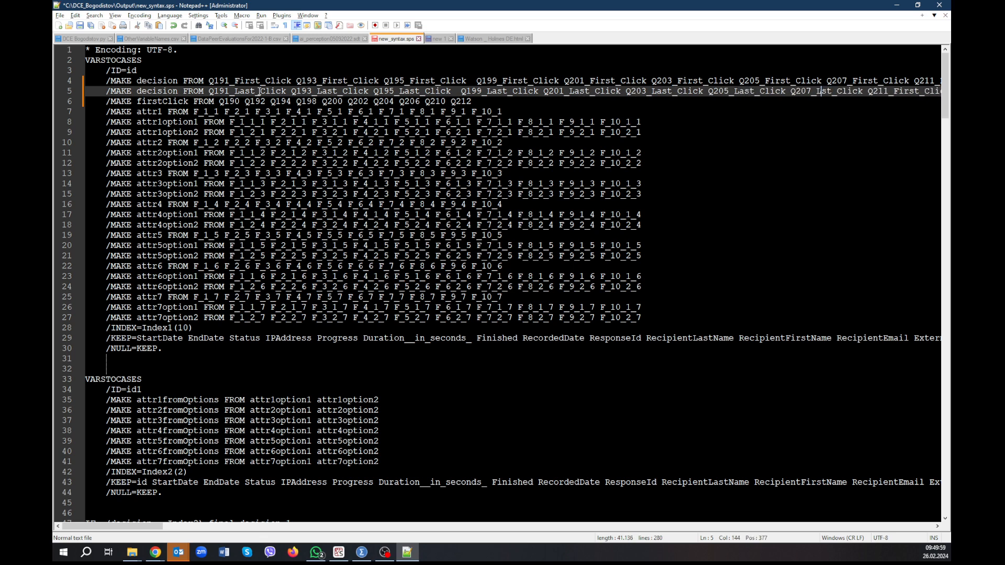
Change the Q211 source variable in the duplicated MAKE decision line to Q211_Last_Click.
key(Right)
key(Right)
key(Right)
Change the Q213 source variable in the duplicated MAKE decision line to Q213_Last_Click.
key(Right)
key(Right)
key(Right)
key(Right)
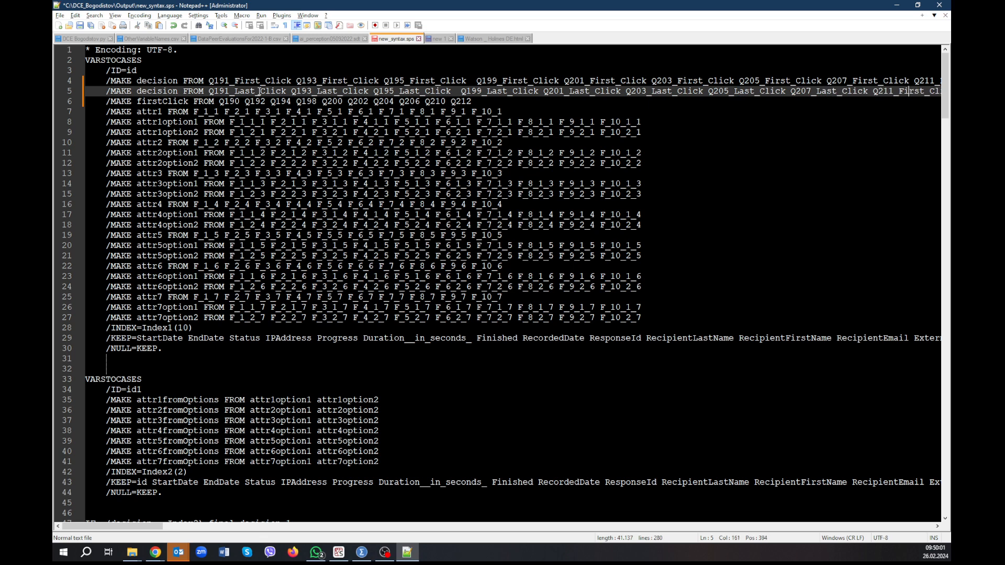
key(shift+Right)
key(shift+Right)
key(shift+Right)
text(La)
key(Right)
key(Right)
key(Right)
key(Right)
key(Right)
key(Right)
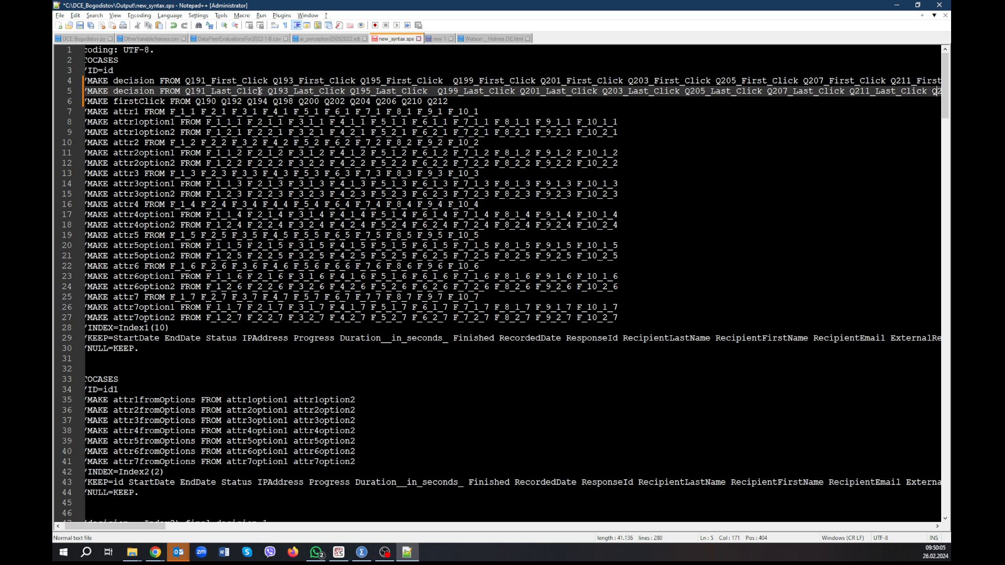
key(Right)
key(Right)
key(Right)
key(Right)
key(Right)
key(Right)
key(Right)
key(Right)
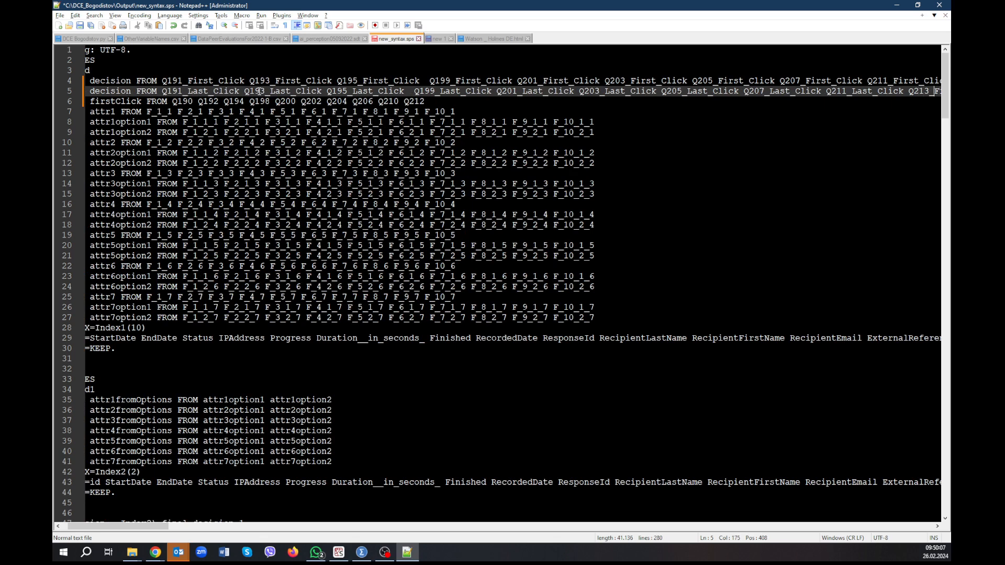
key(Delete)
key(Delete)
key(Delete)
text(Last_C)
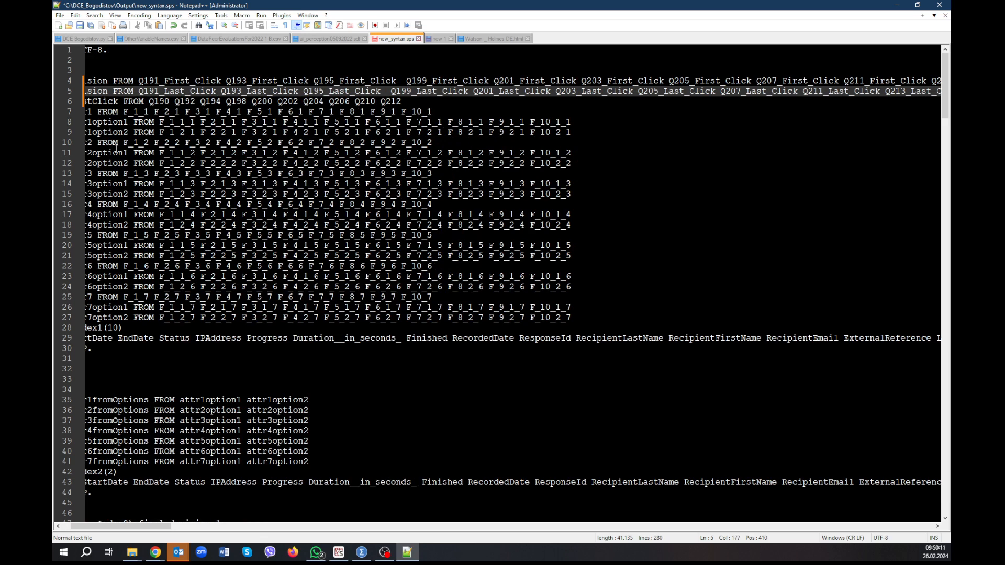
scroll(185, 160, down, 1)
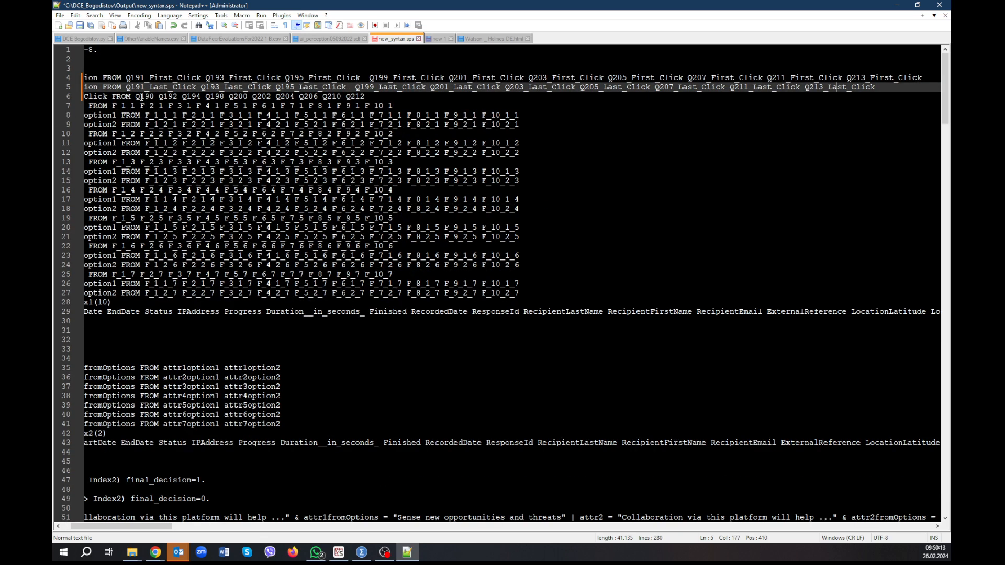
Move the MAKE firstClick line with sources Q190 to Q212 above the two MAKE decision lines, directly below /ID=id.
click(98, 87)
key(Left)
key(Left)
key(Left)
key(Left)
key(Left)
key(Left)
key(Left)
key(Left)
key(Left)
key(Left)
key(Left)
key(Left)
key(Left)
key(Right)
key(Right)
key(Right)
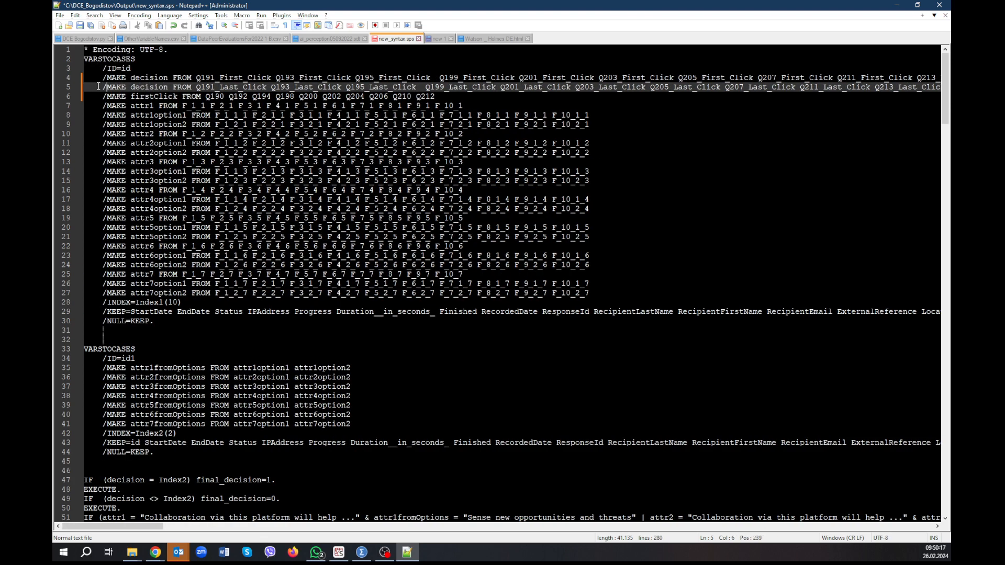
key(Right)
key(Right)
drag(102, 97, 444, 95)
key(ctrl+c)
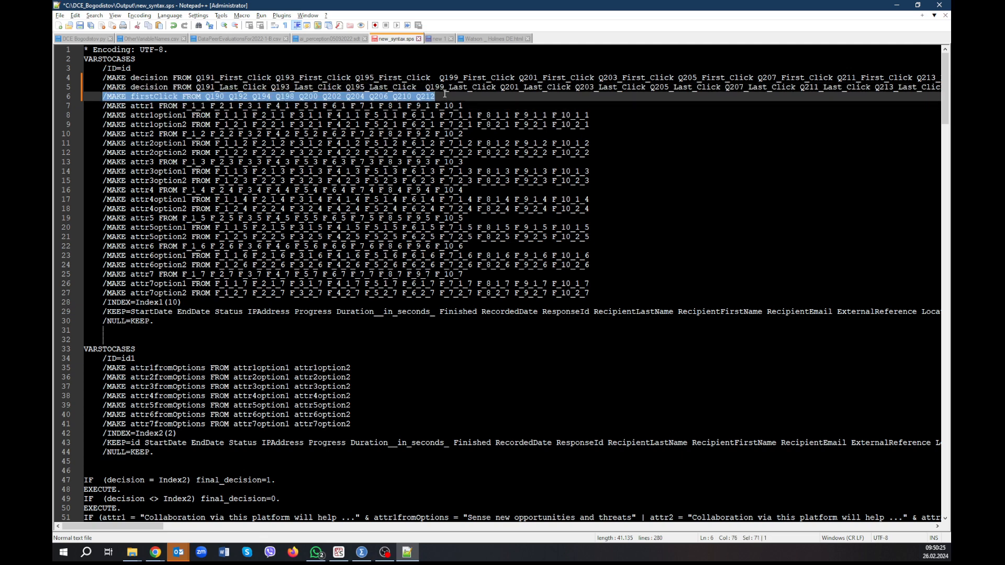
key(Delete)
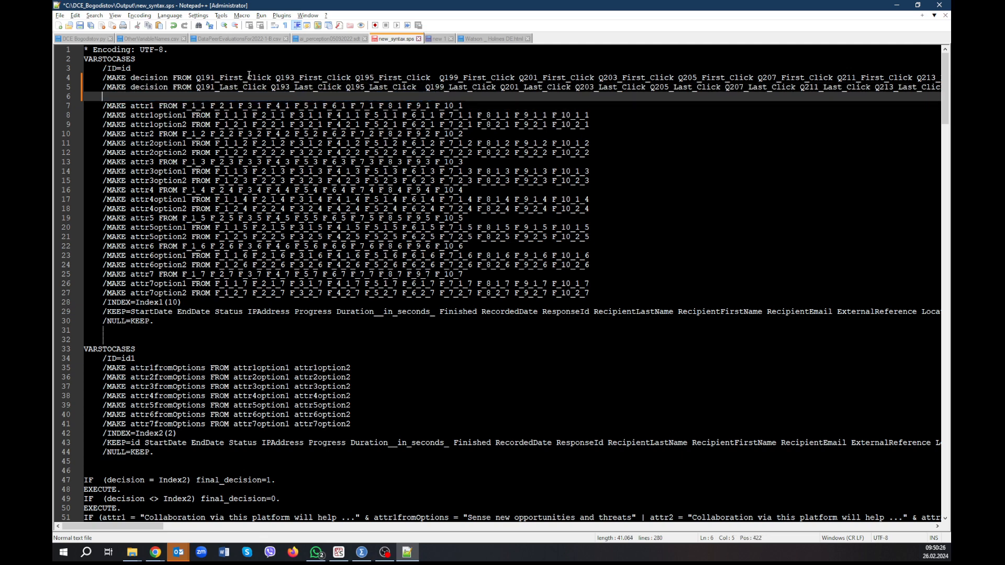
click(104, 78)
key(Return)
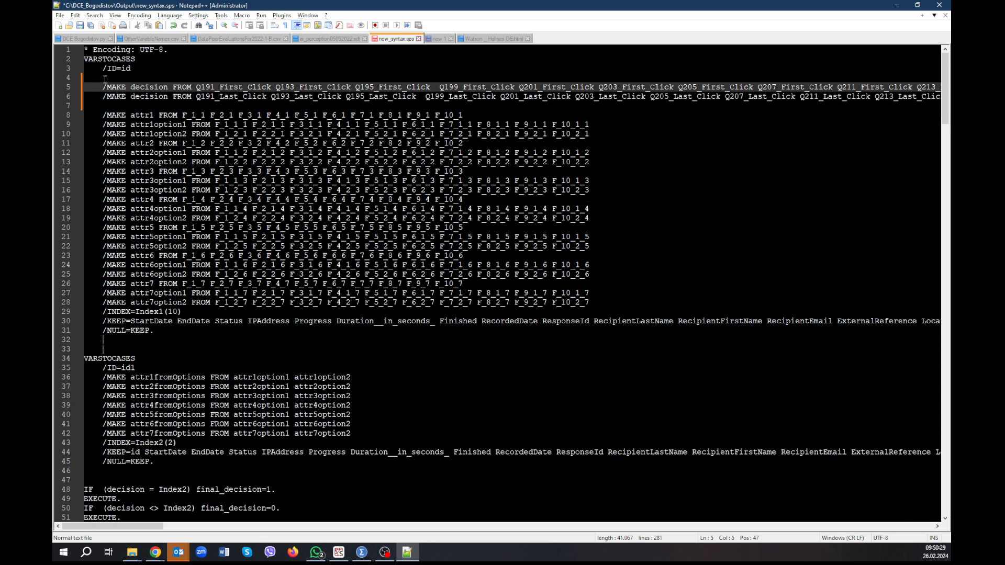
click(105, 80)
key(ctrl+v)
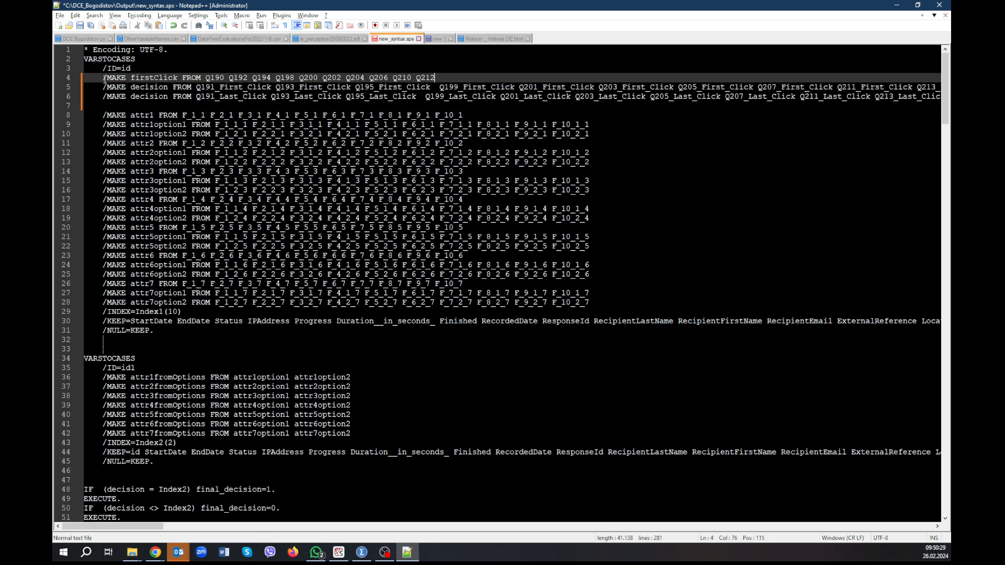
Rename the target variable of the moved MAKE line with sources Q190 to Q212 to decision.
double_click(160, 77)
text(decision)
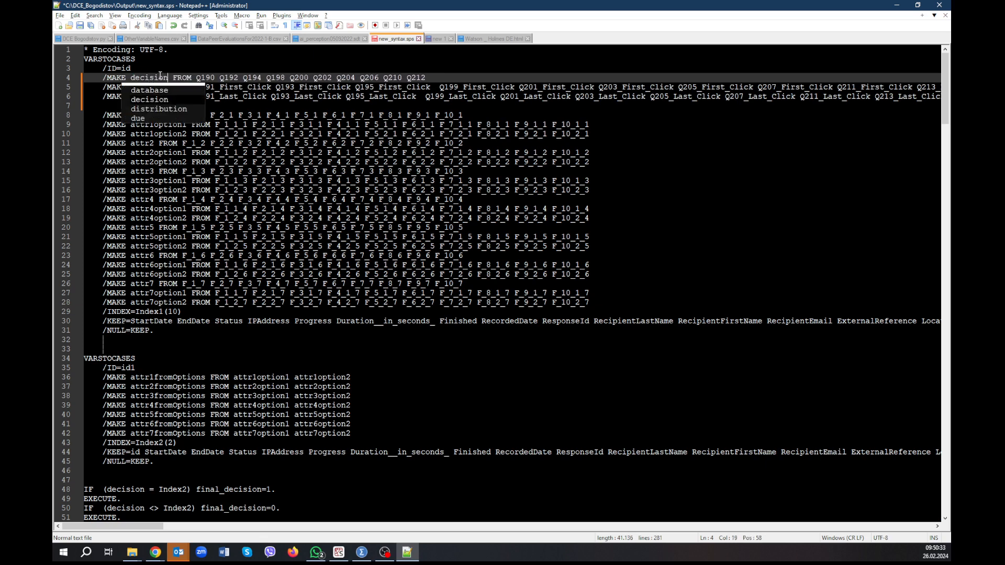
click(242, 115)
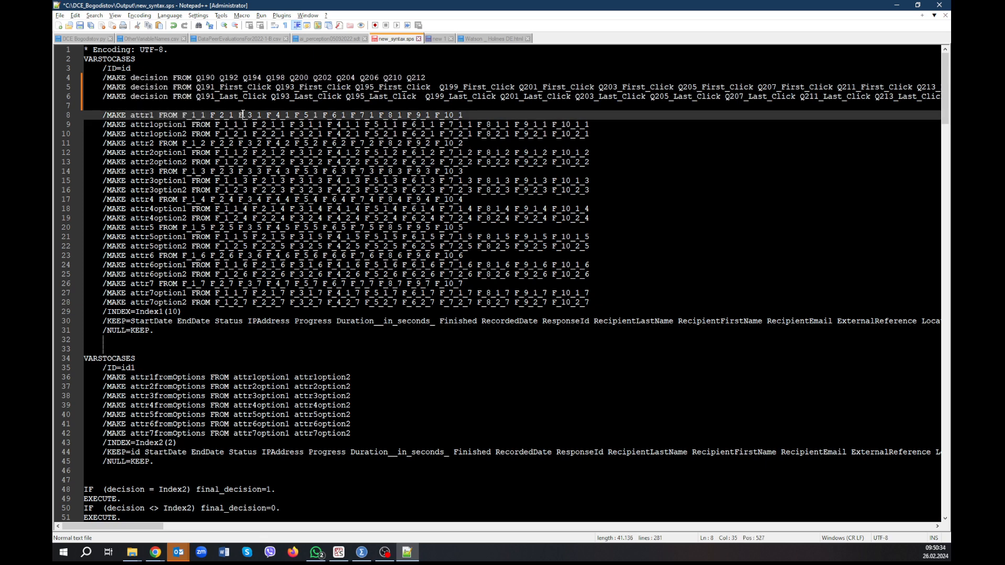
Rename the target variable of the MAKE line with the First_Click sources to firstClick.
double_click(160, 87)
text(F)
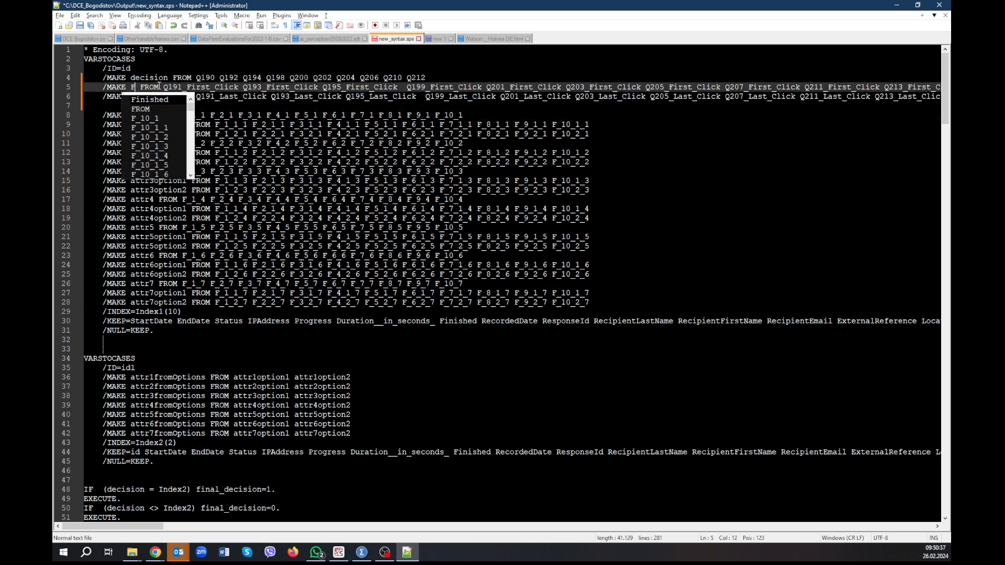
key(BackSpace)
text(firstClick)
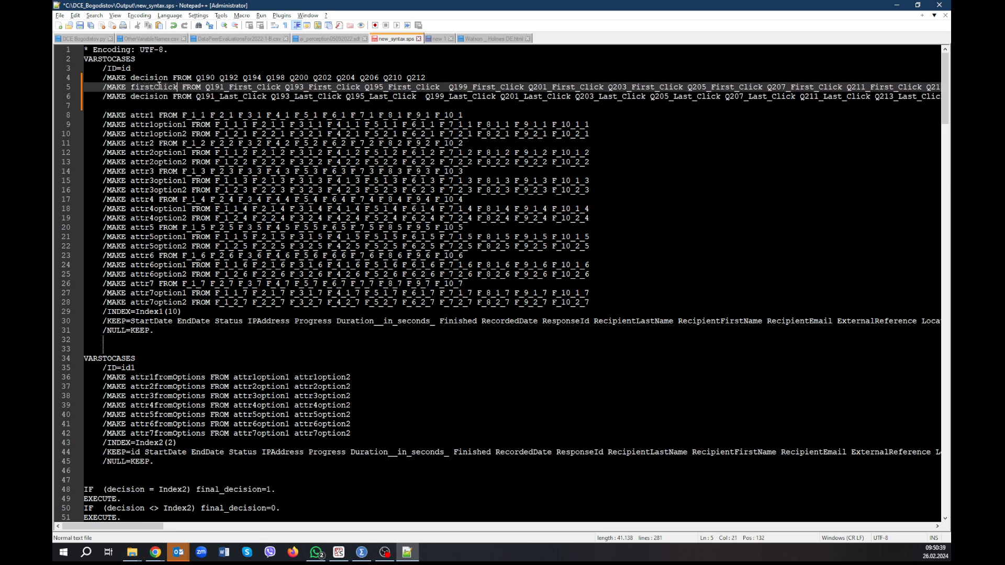
Rename the target variable of the MAKE line with the Last_Click sources to lastClick.
key(Down)
key(Left)
key(Right)
key(shift+Left)
key(shift+Left)
key(shift+Left)
key(shift+Left)
key(shift+Left)
key(shift+Left)
key(shift+Left)
key(shift+Left)
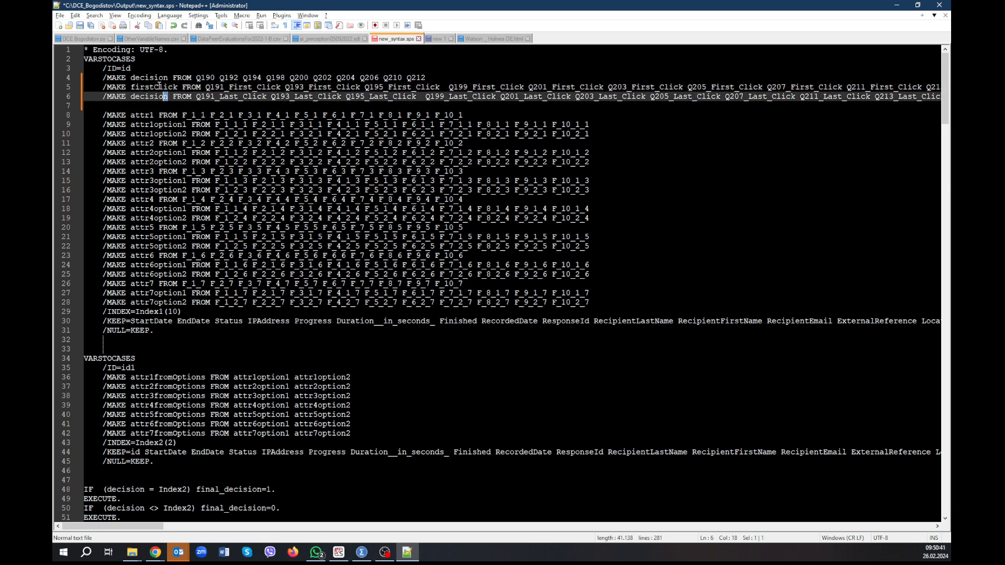
text(last)
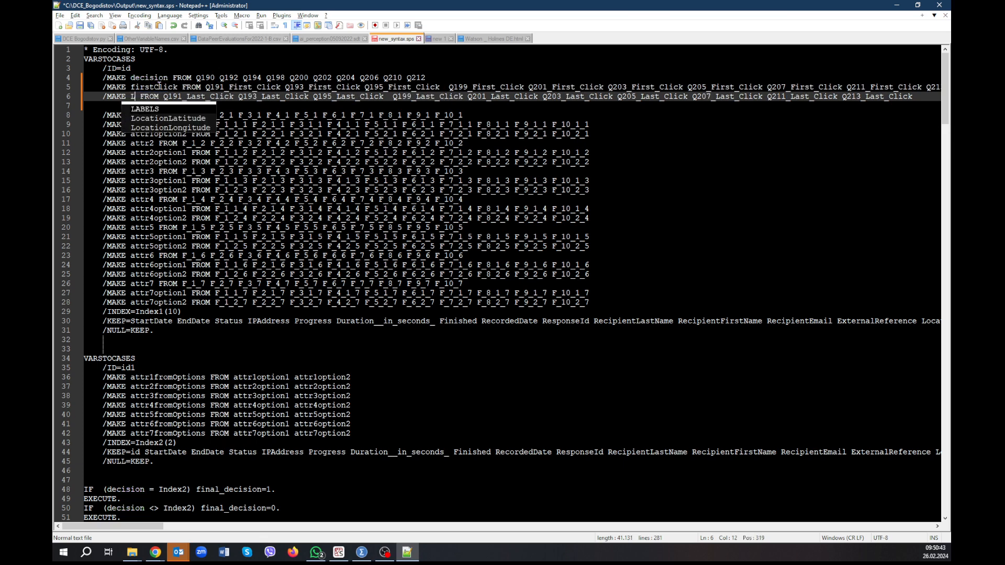
text(Click)
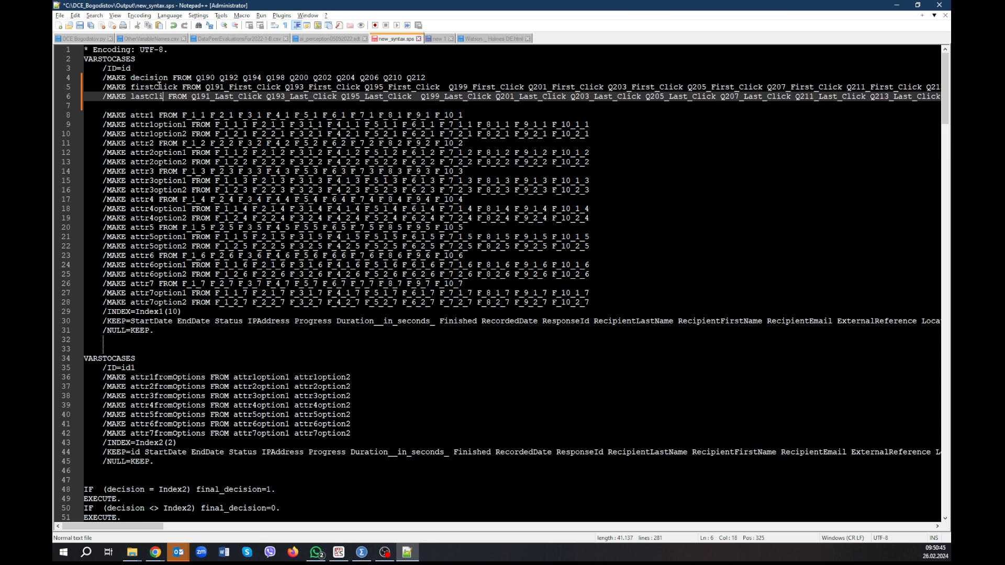
click(143, 106)
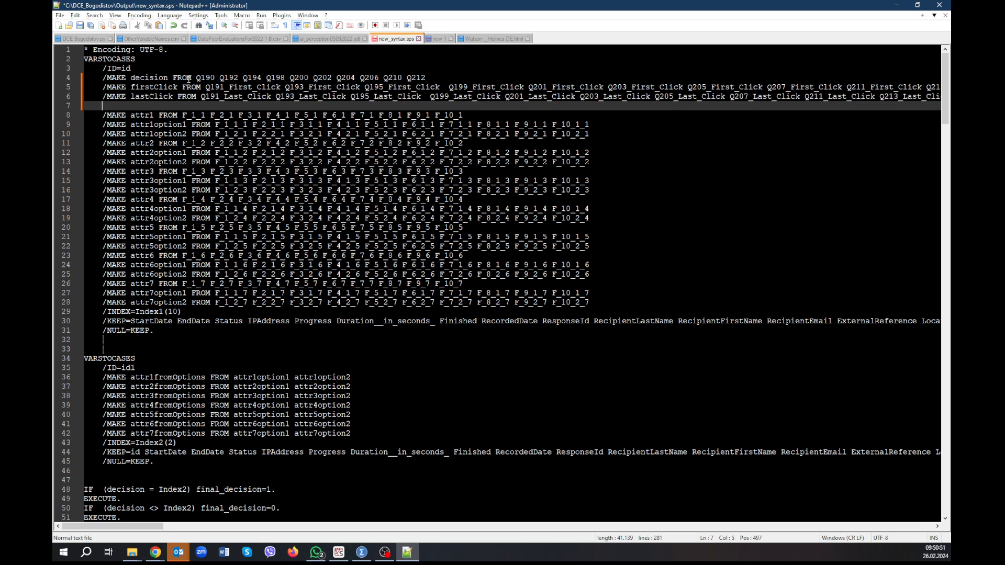
Duplicate the MAKE lastClick line directly below itself and rename the copy's target variable to pageSubmit.
key(alt+Tab)
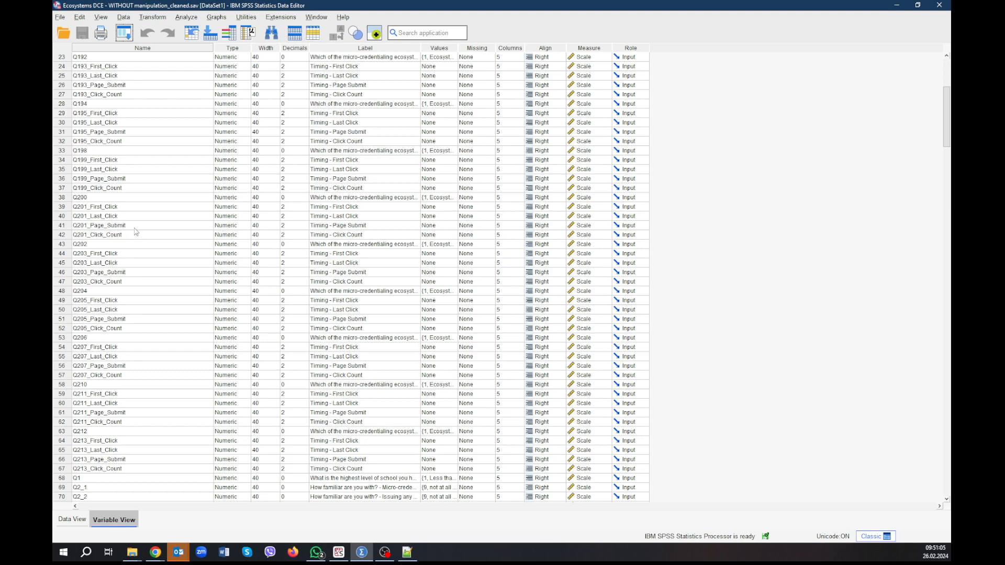
key(alt+Tab)
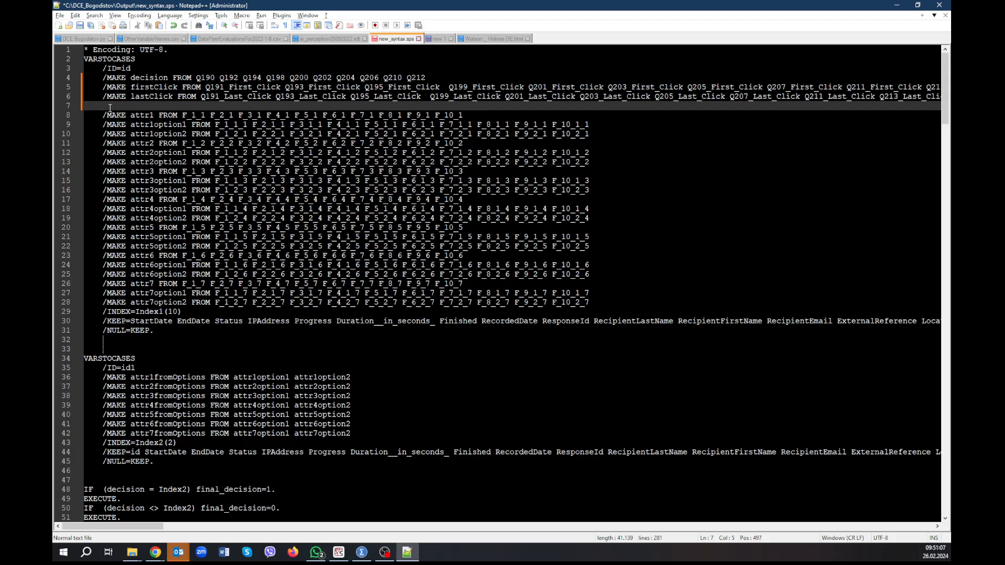
click(102, 96)
key(shift+Down)
key(ctrl+c)
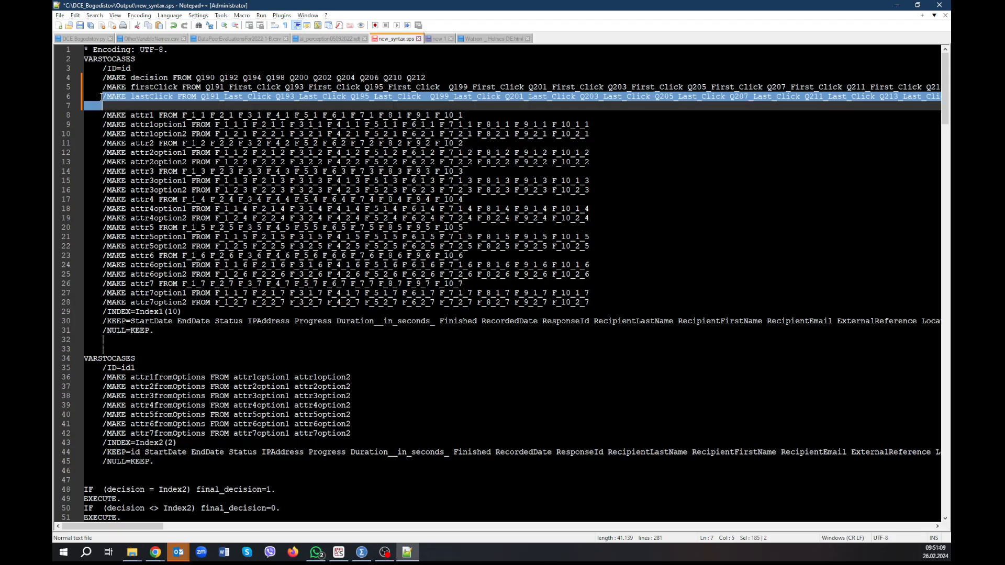
key(Right)
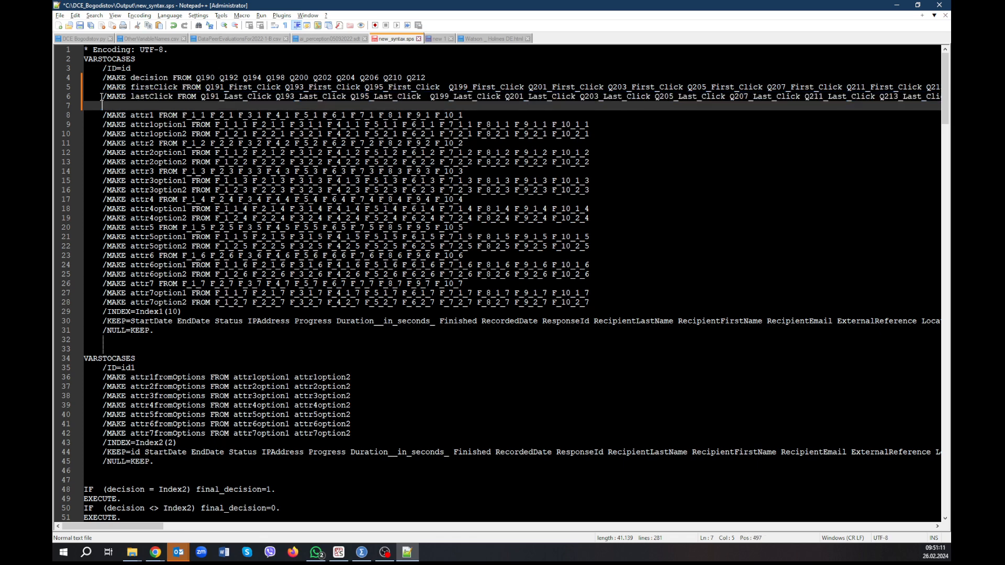
key(ctrl+v)
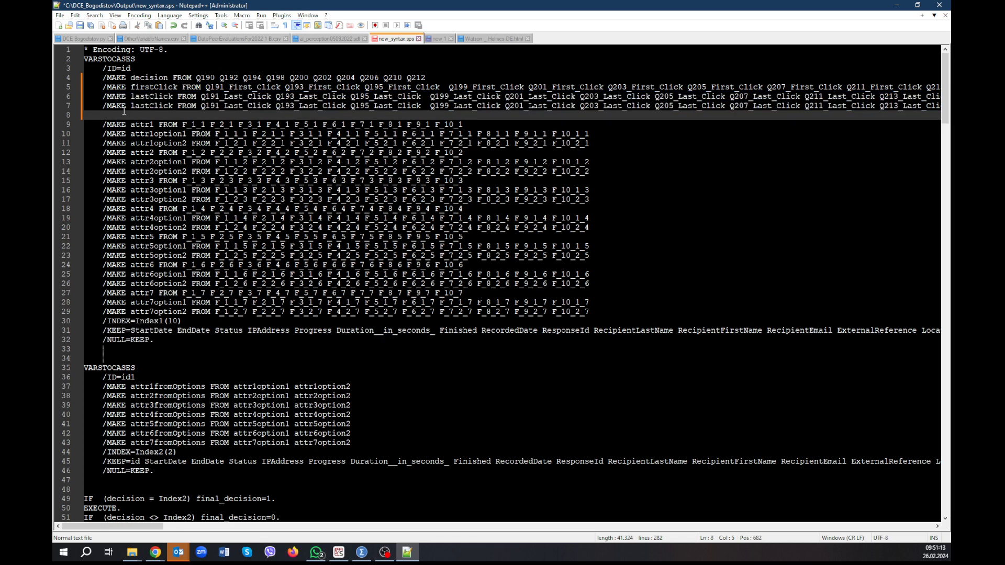
drag(131, 106, 172, 106)
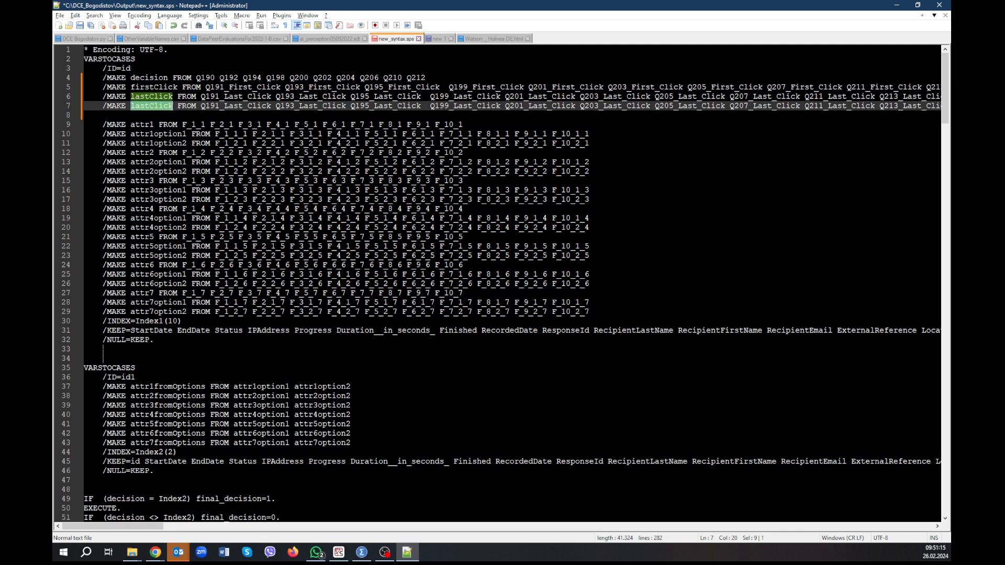
text(pageSubmit)
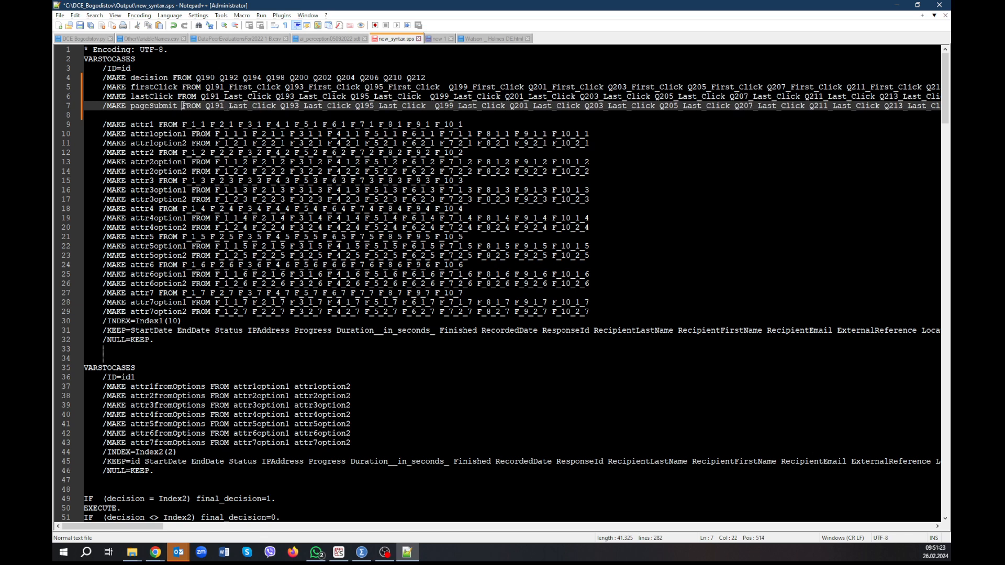
Select the source list of the MAKE pageSubmit line and set up a replacement of Last_Click with Page_Submit.
drag(182, 107, 951, 110)
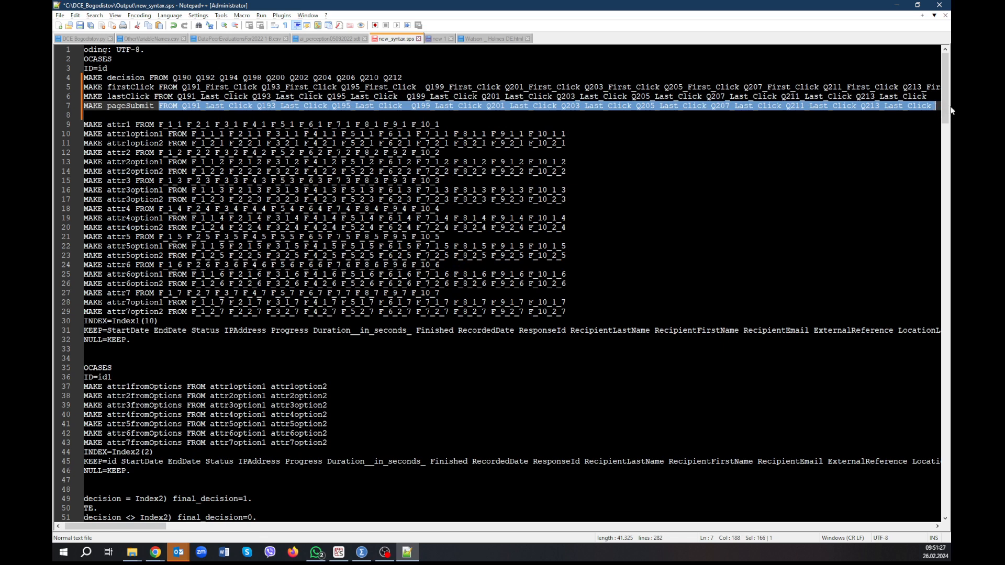
key(ctrl+f)
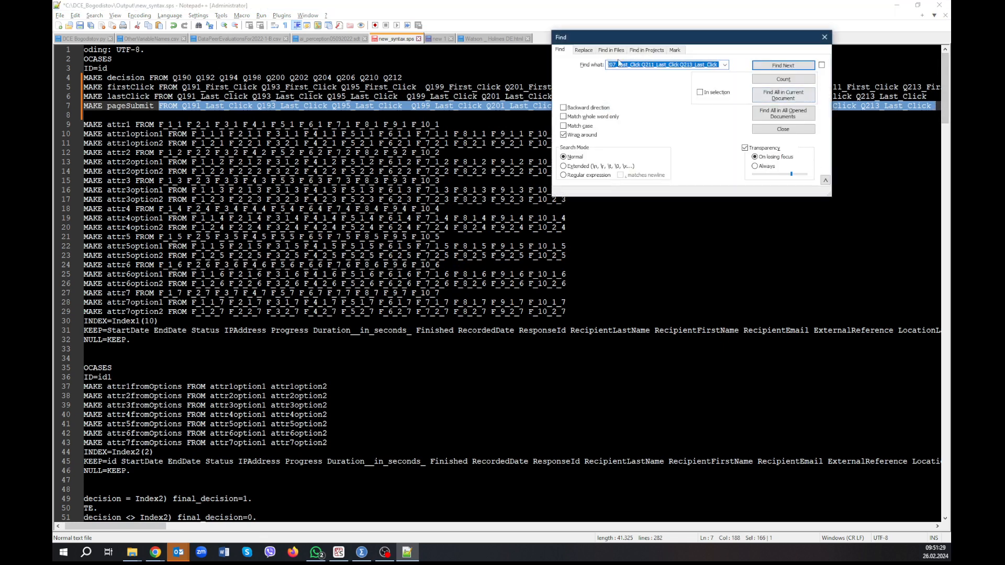
click(583, 49)
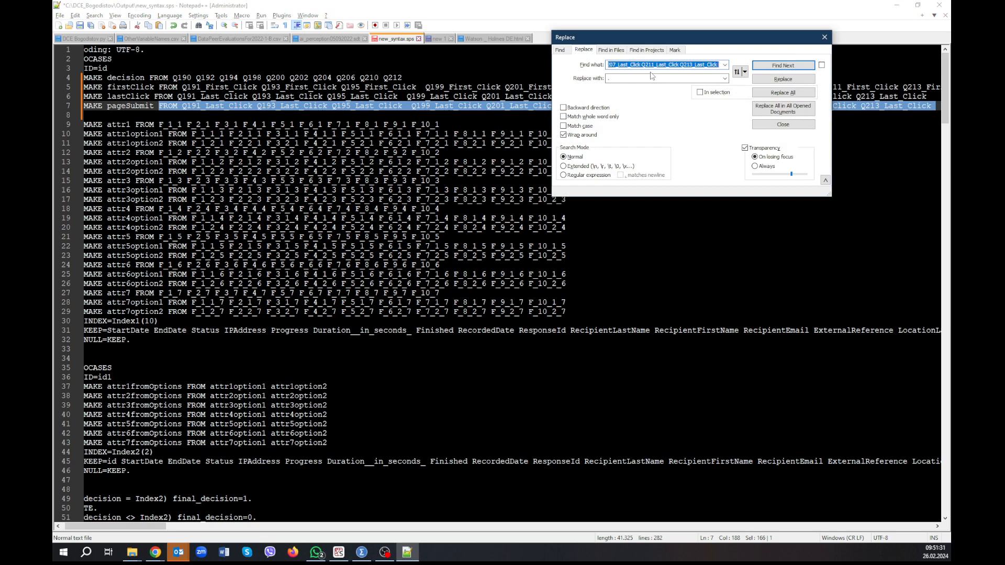
text(Last_Click)
click(362, 552)
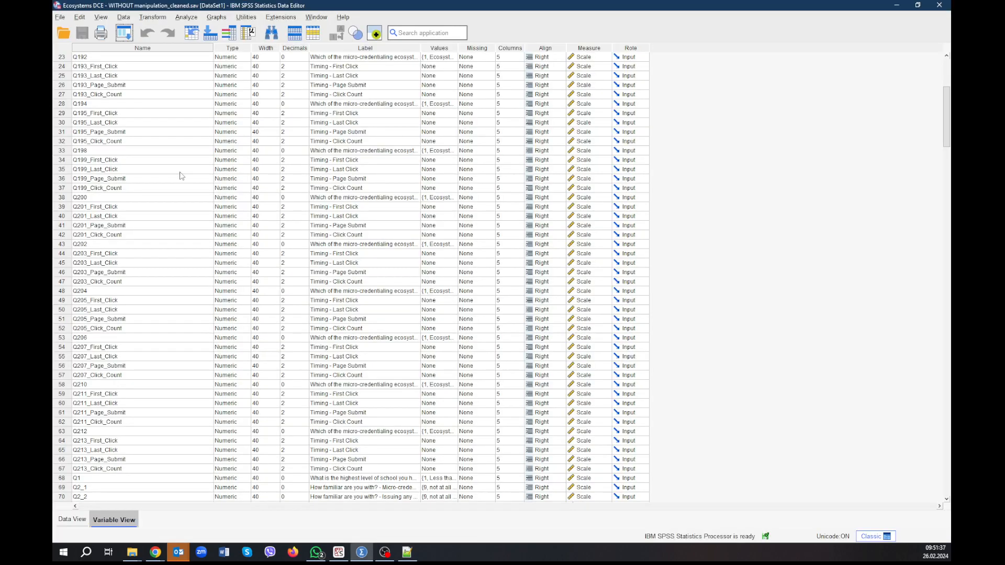
click(407, 552)
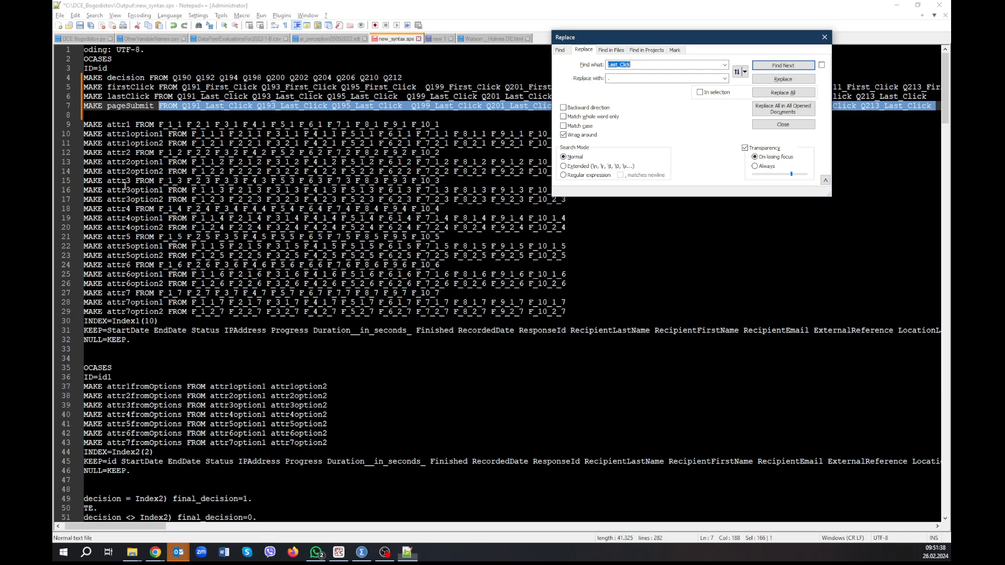
click(629, 79)
text(Page_Submit)
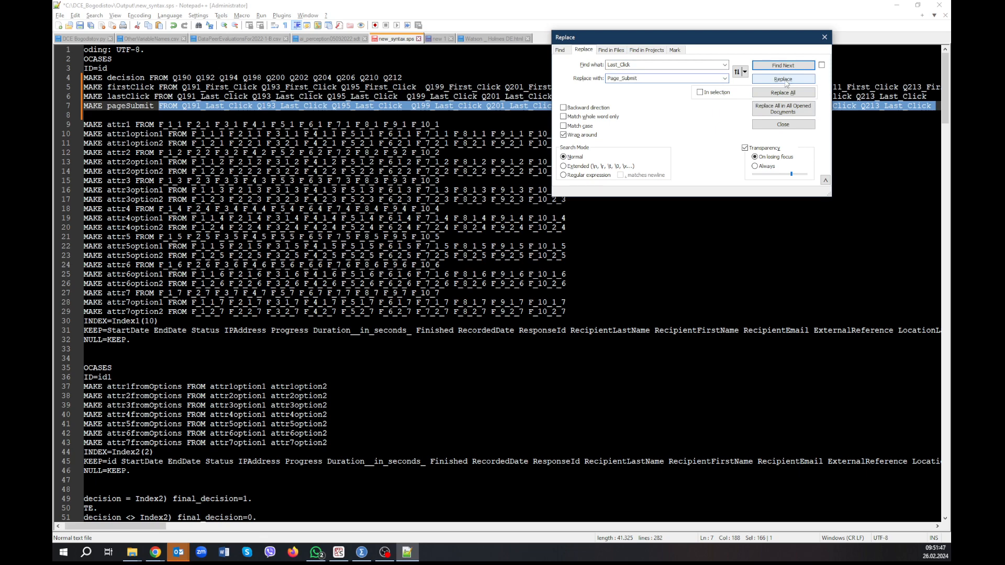
Check the page-submit variable names in SPSS, then replace Last_Click with Page_Submit for every source from Q191 to Q213 in the MAKE pageSubmit line.
key(alt+Tab)
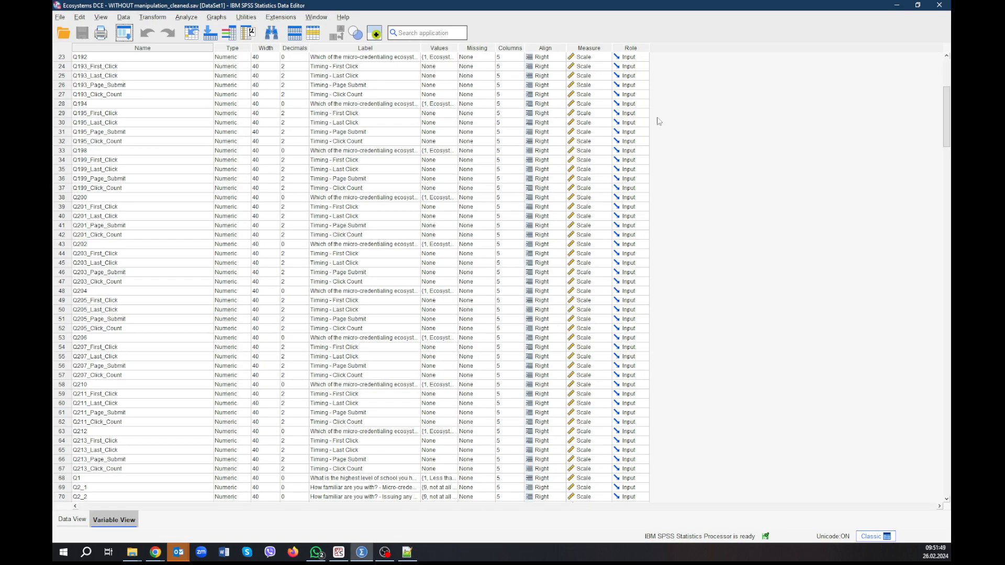
scroll(330, 172, up, 5)
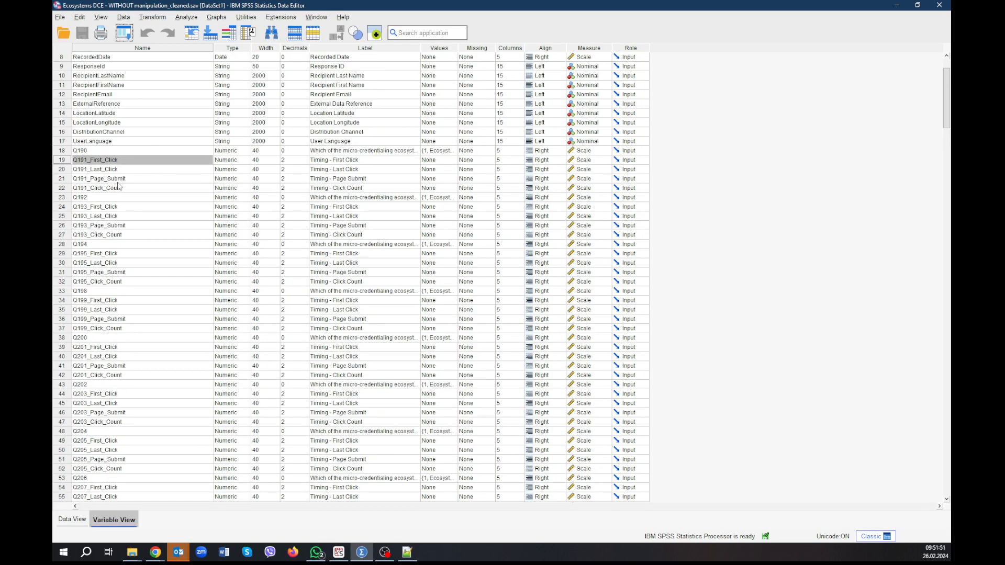
key(alt+Tab)
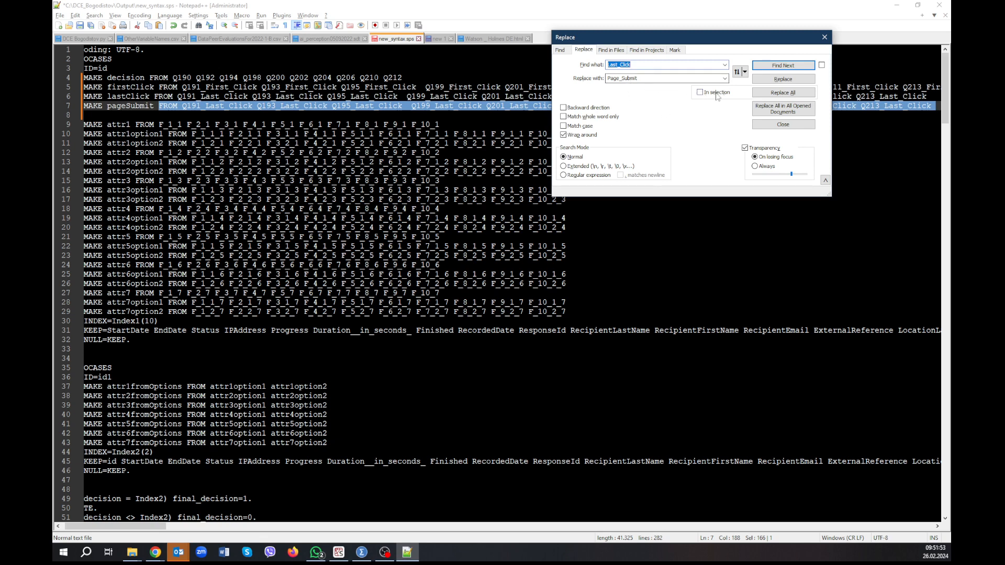
click(774, 83)
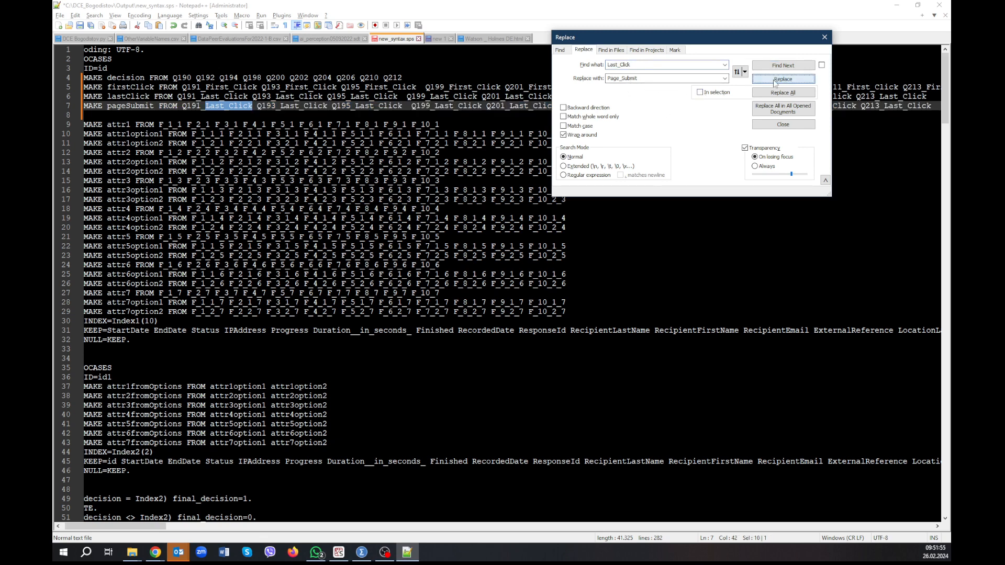
click(774, 83)
click(775, 82)
click(774, 82)
click(774, 83)
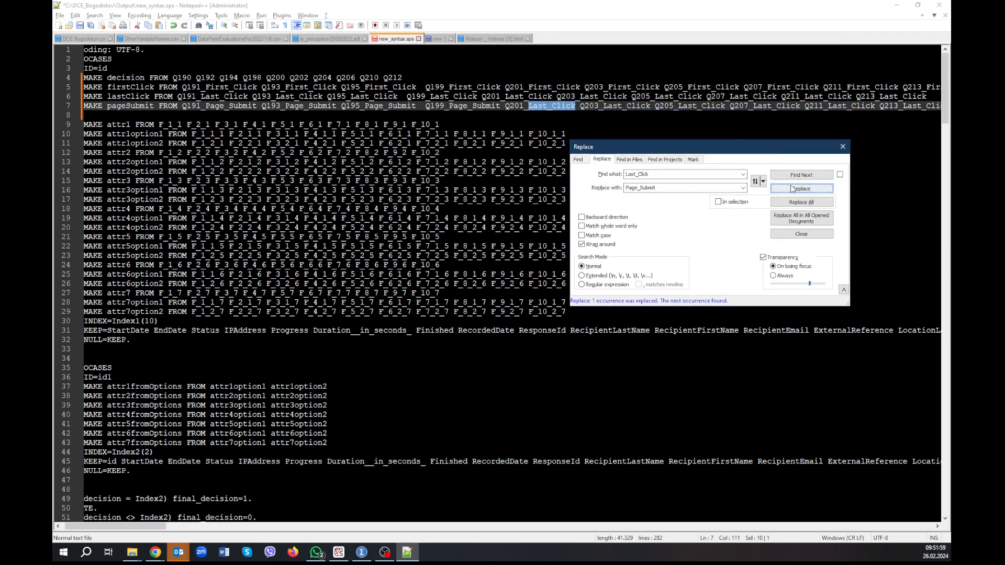
click(792, 189)
click(792, 188)
click(792, 188)
click(792, 188)
click(792, 188)
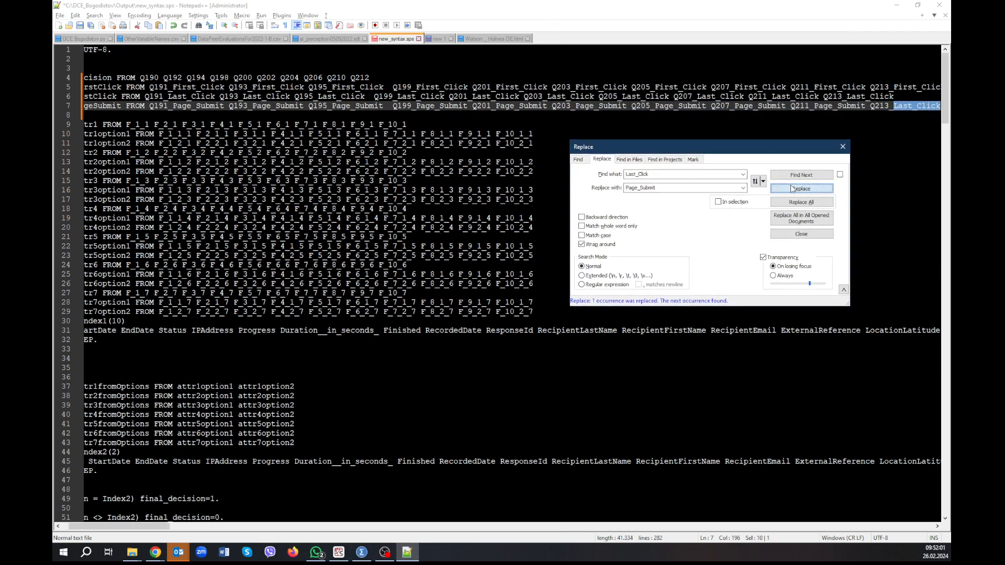
click(793, 188)
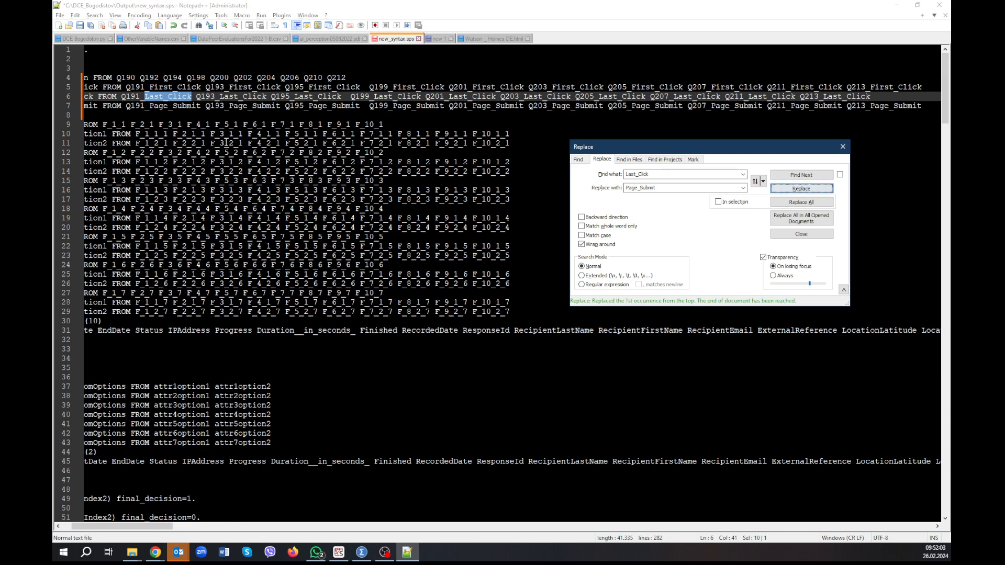
Paste the copied MAKE lastClick line below the pageSubmit line and rename its target variable to clickCount.
click(99, 115)
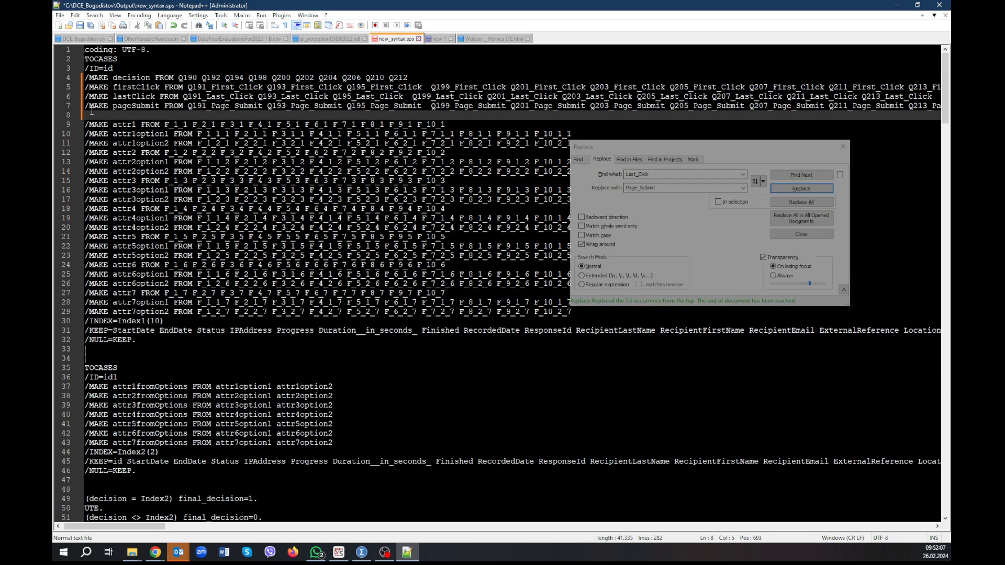
text(/MAKE lastClick FROM Q191_Last_Click Q193_Last_Click Q195_Last_Click  Q199_Last_Click Q201_Last_Click Q203_Last_Click Q205_Last_Click Q207_Last_Click Q211_Last_Click Q213_Last_Click)
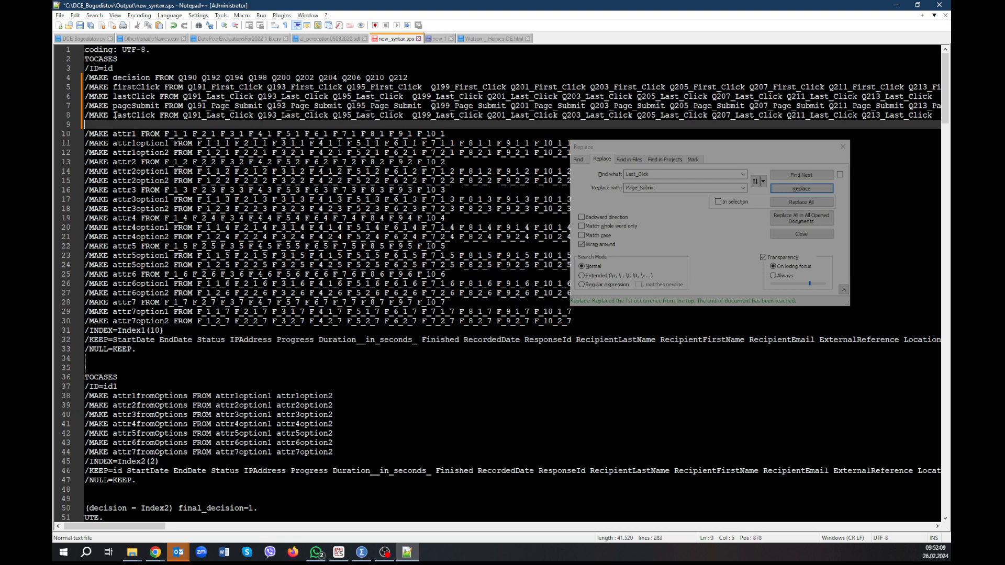
drag(114, 115, 155, 115)
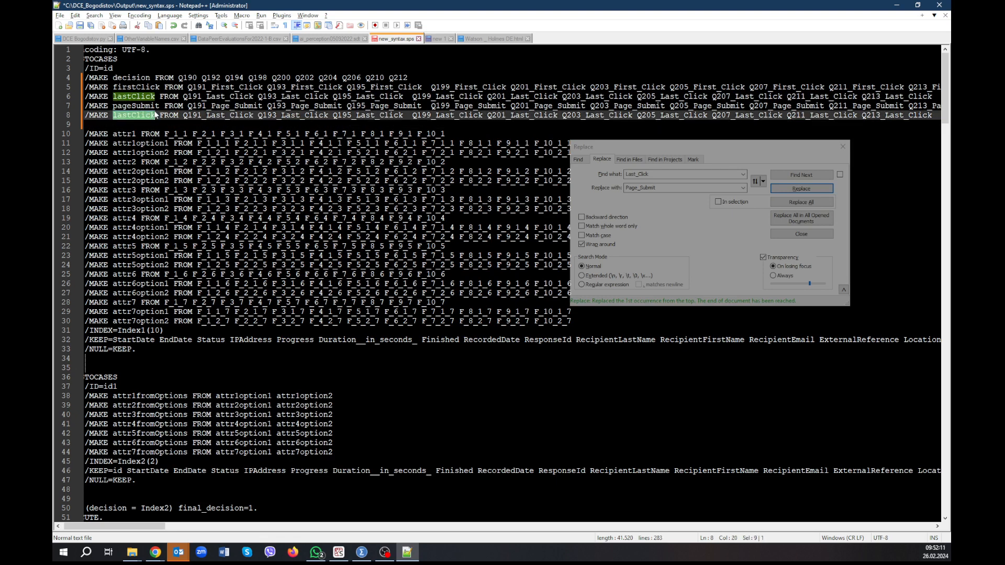
key(alt+Tab)
key(alt+Tab)
click(132, 115)
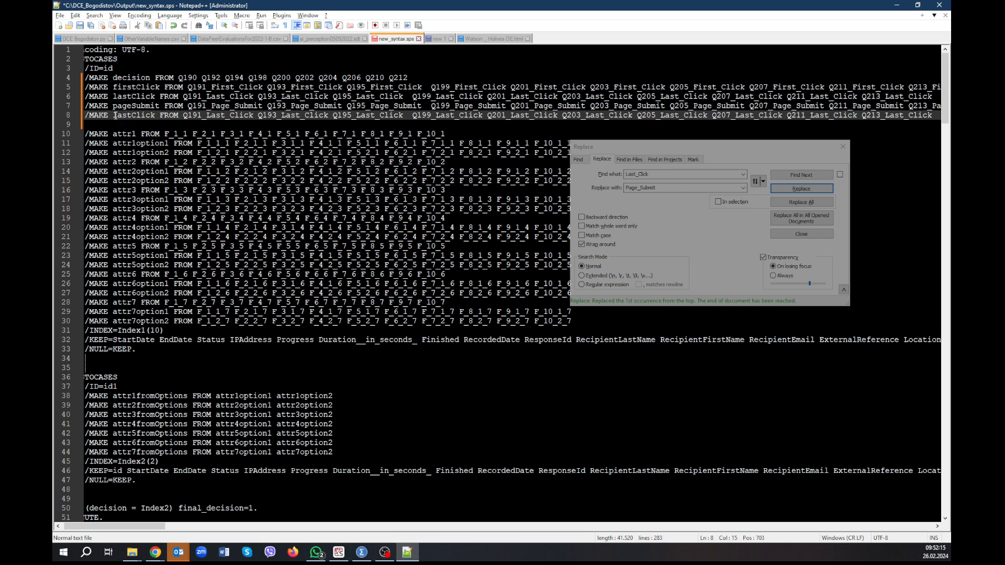
double_click(117, 115)
text(click)
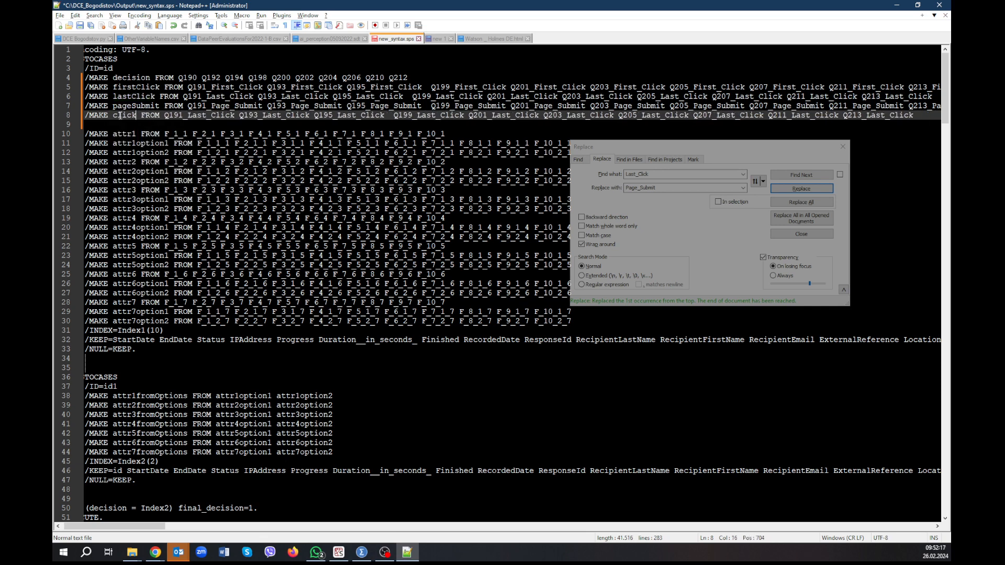
text(Count)
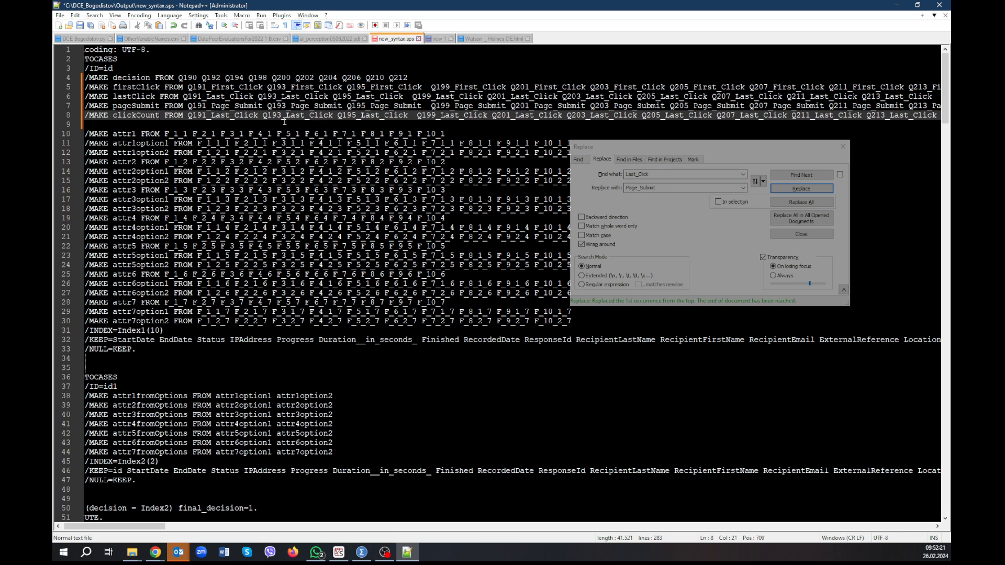
Replace Last_Click with Click_Count for every source from Q191 to Q213 in the MAKE clickCount line, then close the Replace dialog.
click(77, 114)
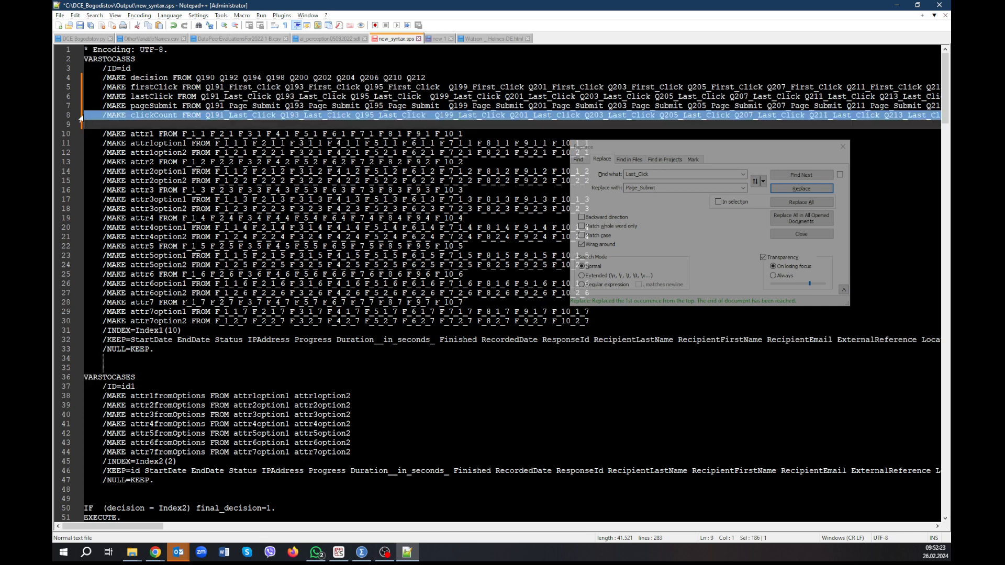
click(680, 188)
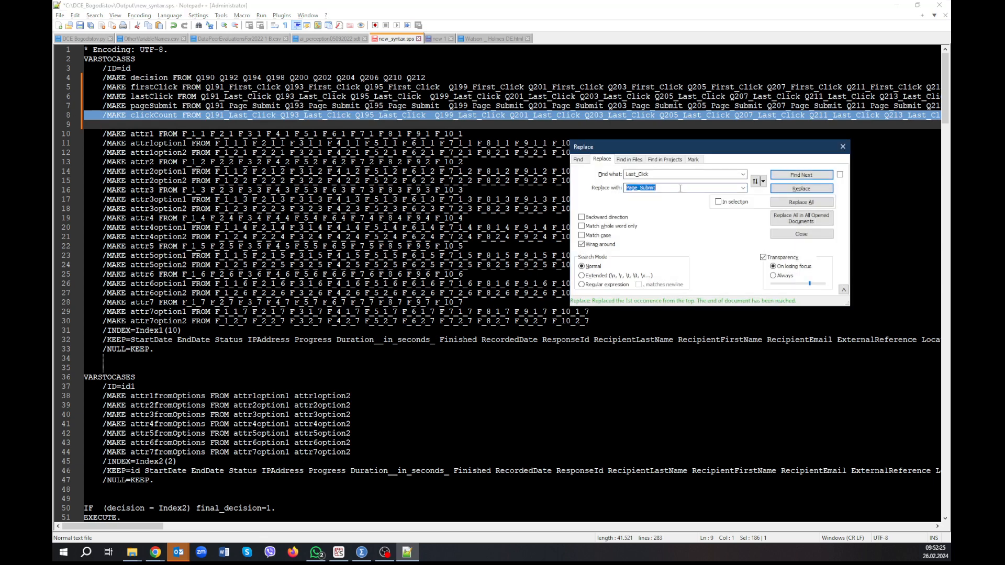
text(Click_Count)
click(817, 189)
click(818, 189)
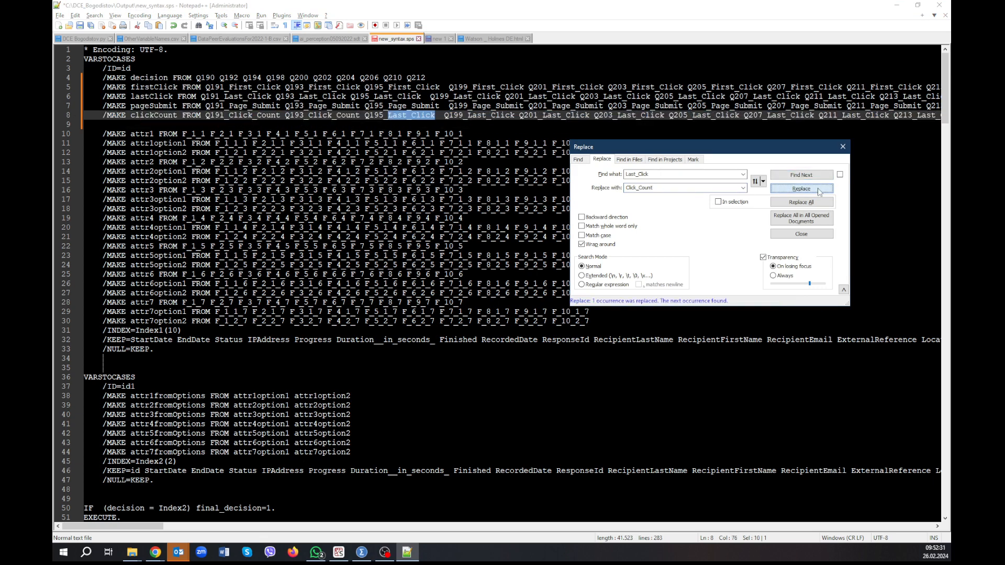
click(818, 189)
click(818, 189)
click(818, 190)
click(818, 189)
click(818, 190)
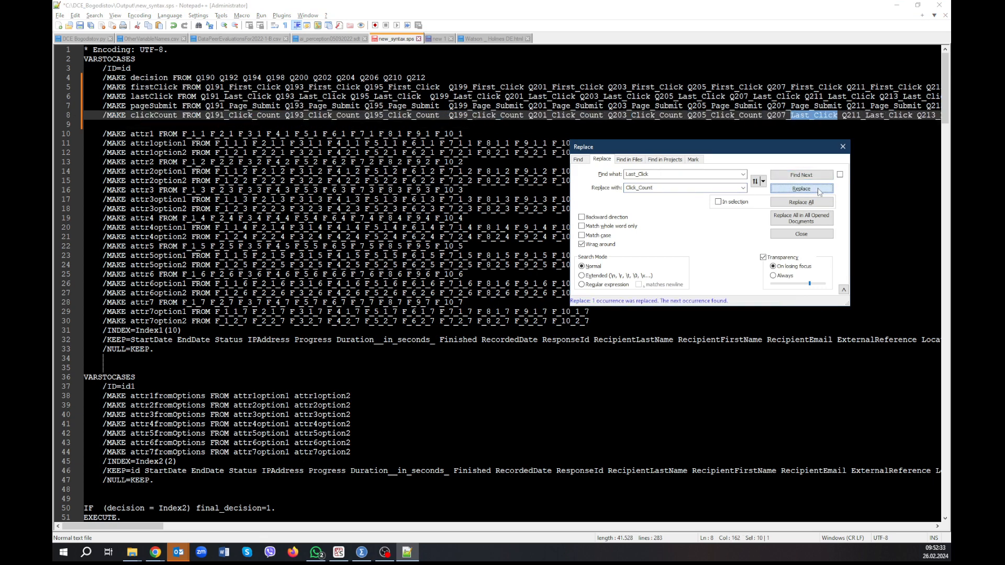
click(818, 190)
click(817, 190)
click(818, 190)
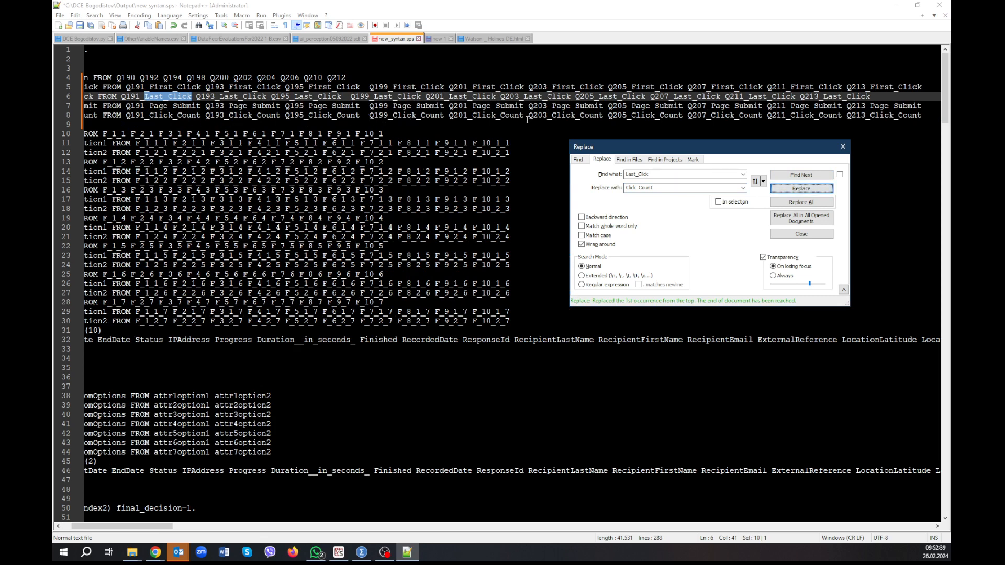
click(842, 147)
drag(107, 527, 95, 527)
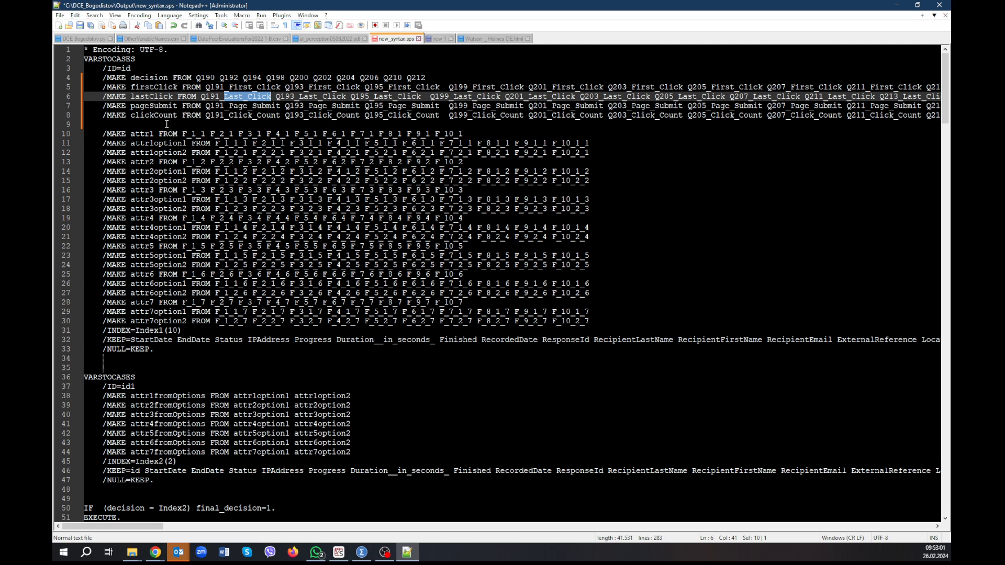
Review the rest of the syntax, from the second VARSTOCASES block through the attribute-level IF, RECODE and value-label commands.
scroll(204, 168, down, 8)
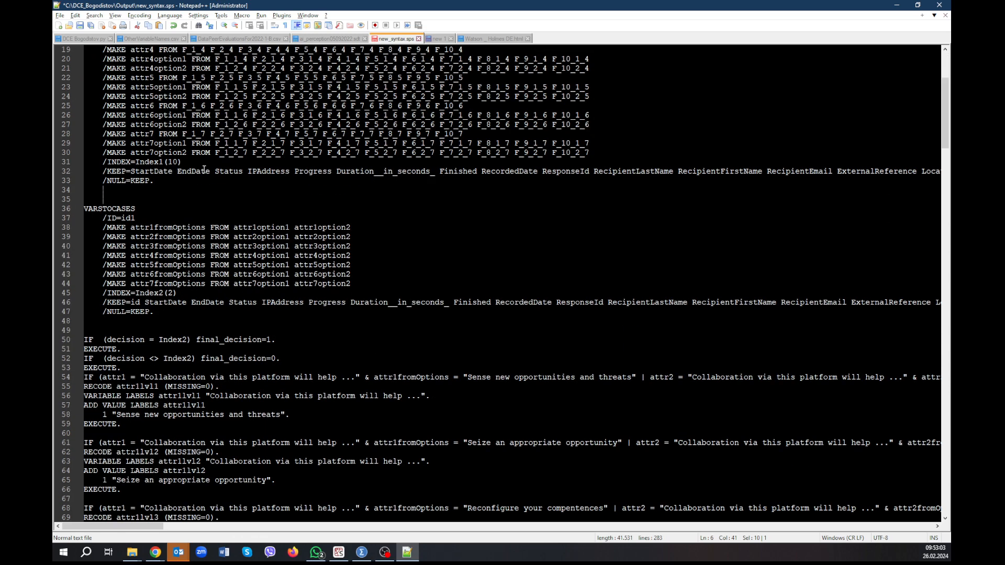
scroll(204, 169, down, 4)
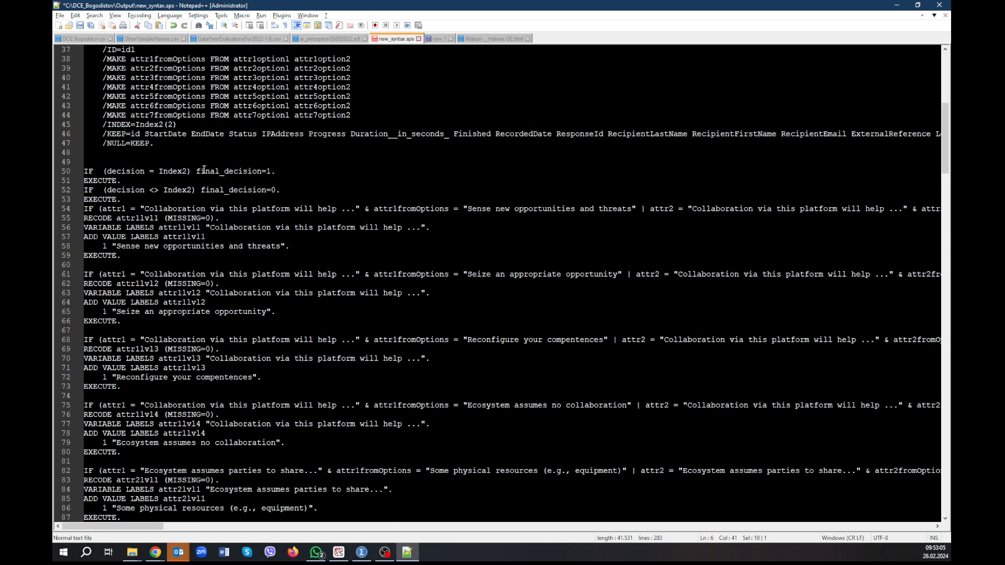
scroll(235, 191, down, 3)
scroll(260, 208, down, 20)
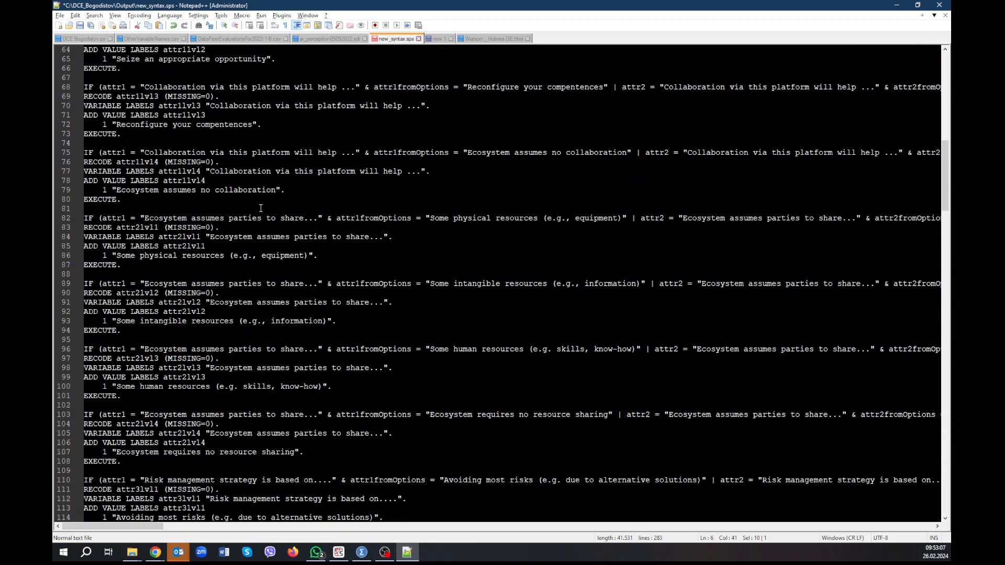
scroll(260, 208, down, 20)
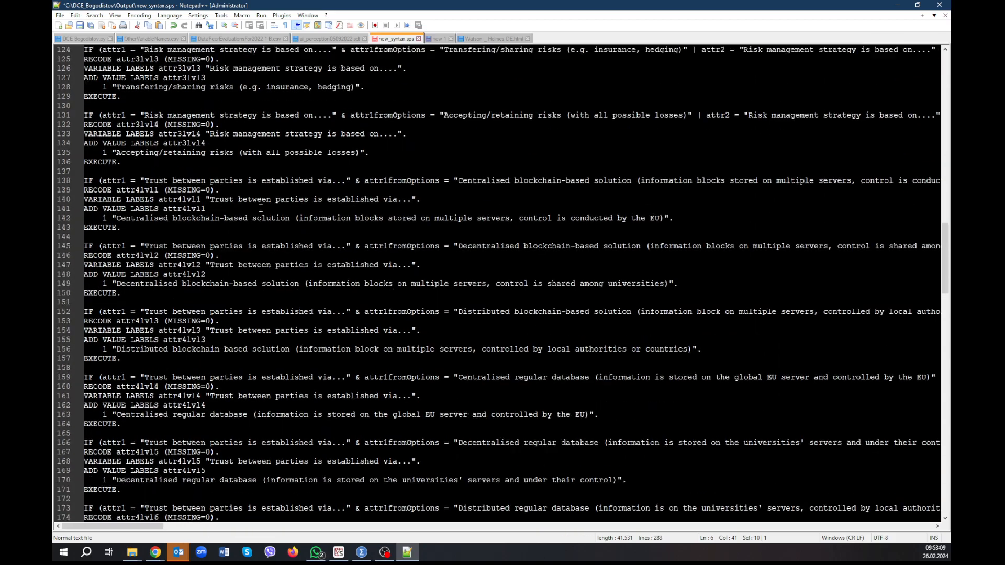
scroll(260, 208, down, 8)
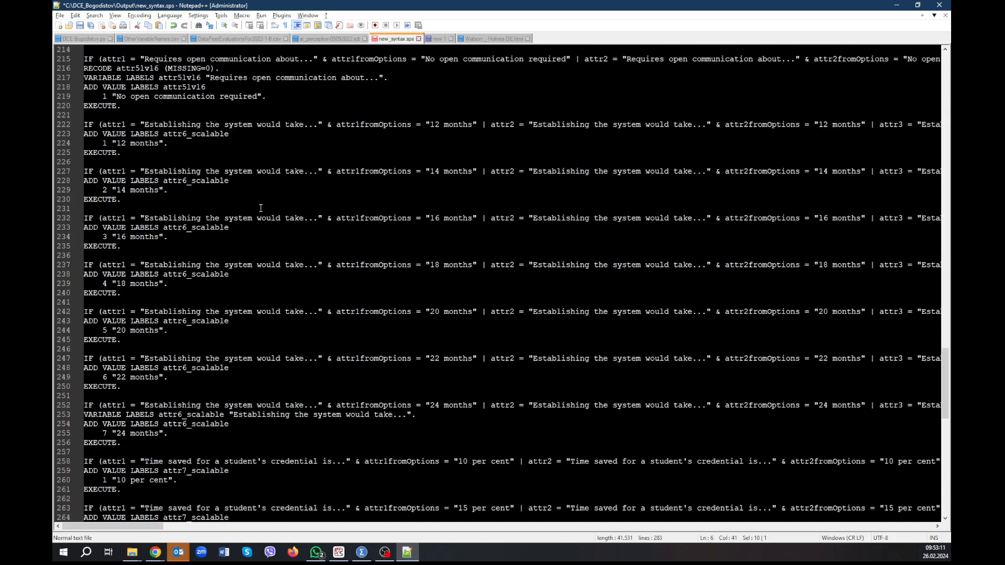
scroll(260, 208, down, 3)
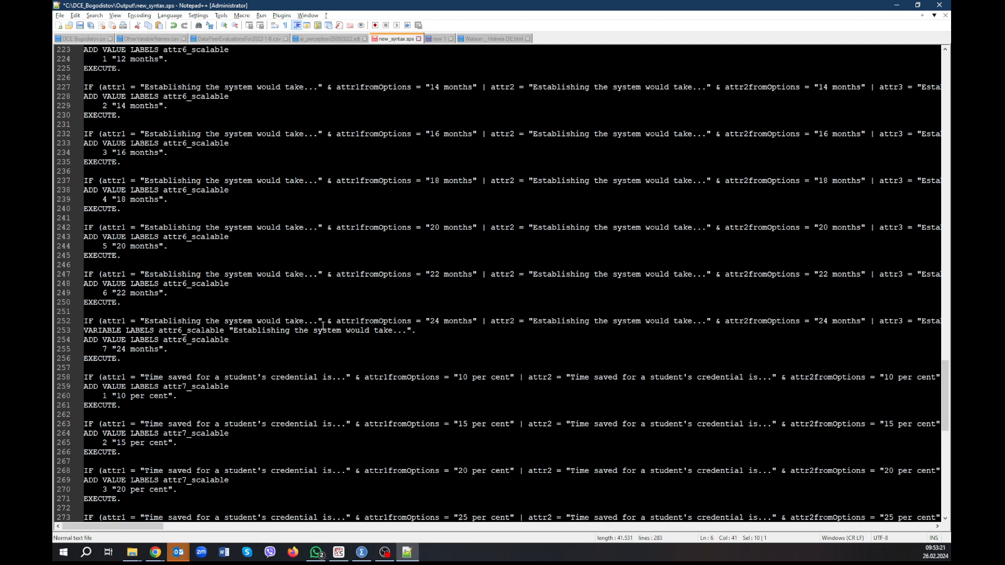
Save new_syntax.sps and copy its entire contents.
click(257, 215)
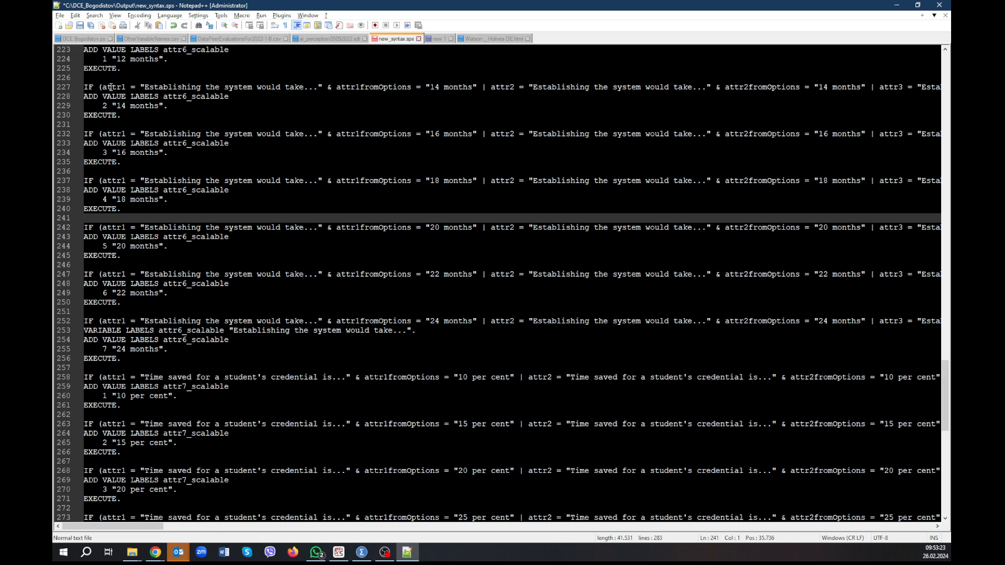
click(80, 26)
click(176, 133)
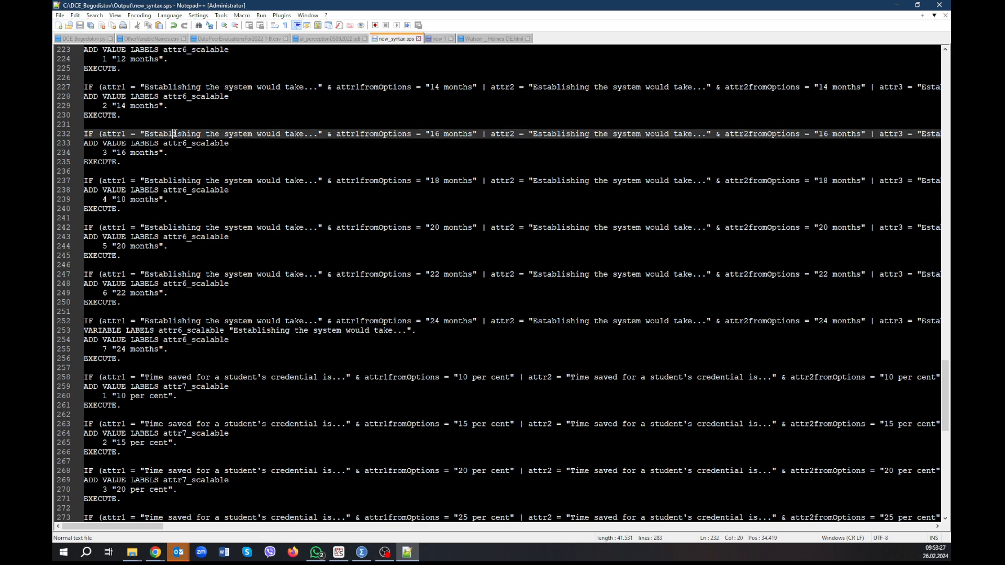
key(ctrl+a)
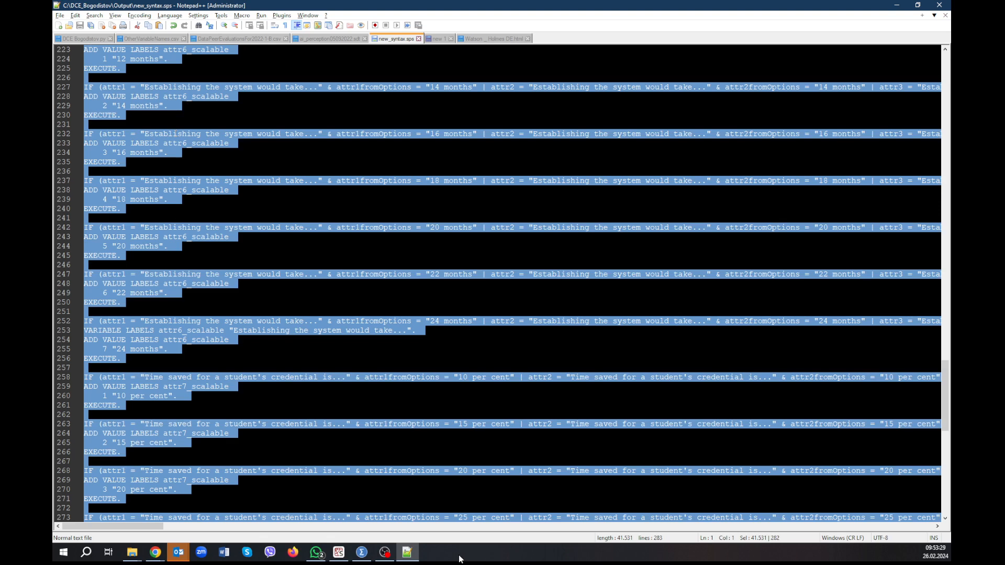
Switch to SPSS Statistics, create a new syntax document and paste the copied syntax into it.
click(369, 556)
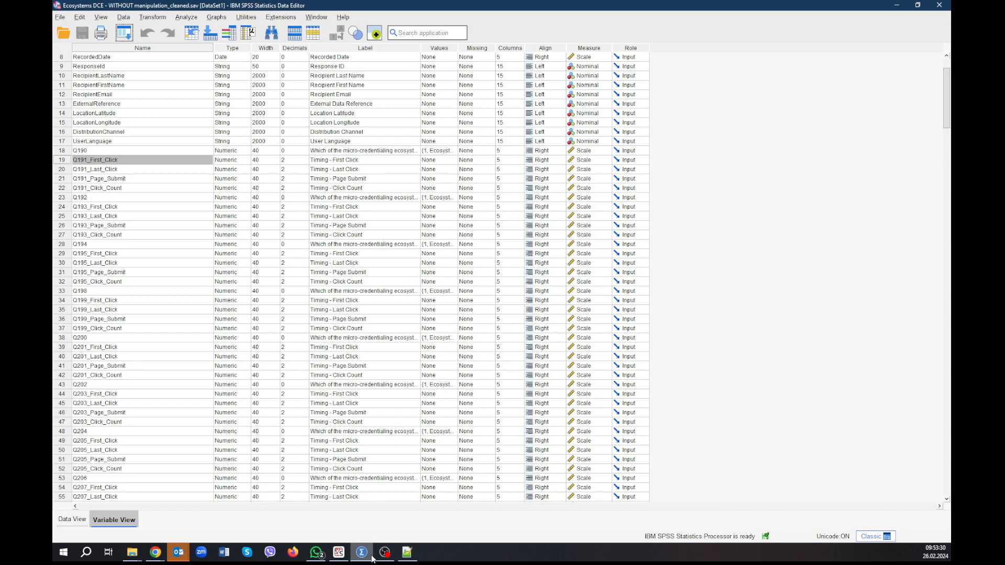
click(60, 16)
mouse_move(131, 30)
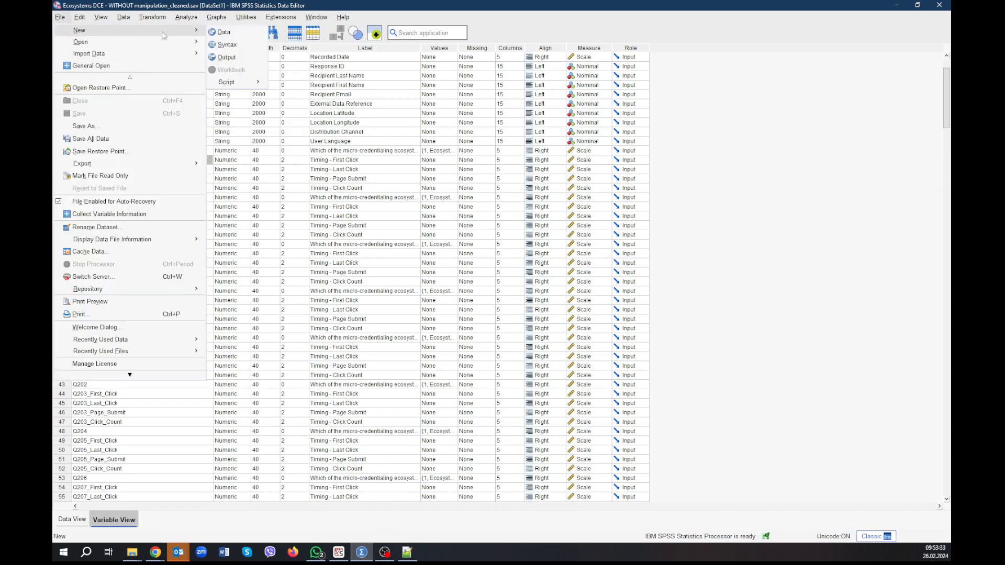
click(245, 45)
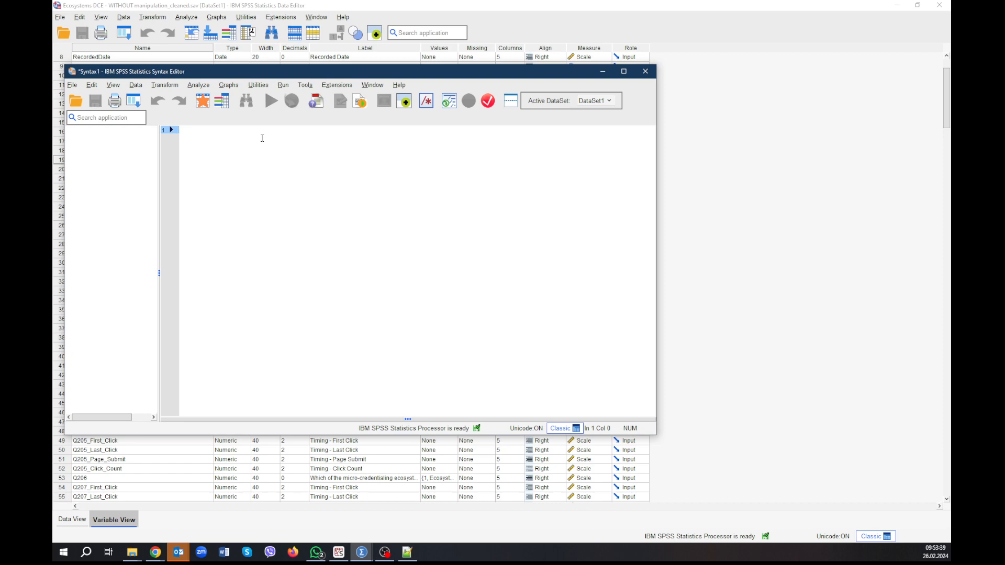
key(ctrl+v)
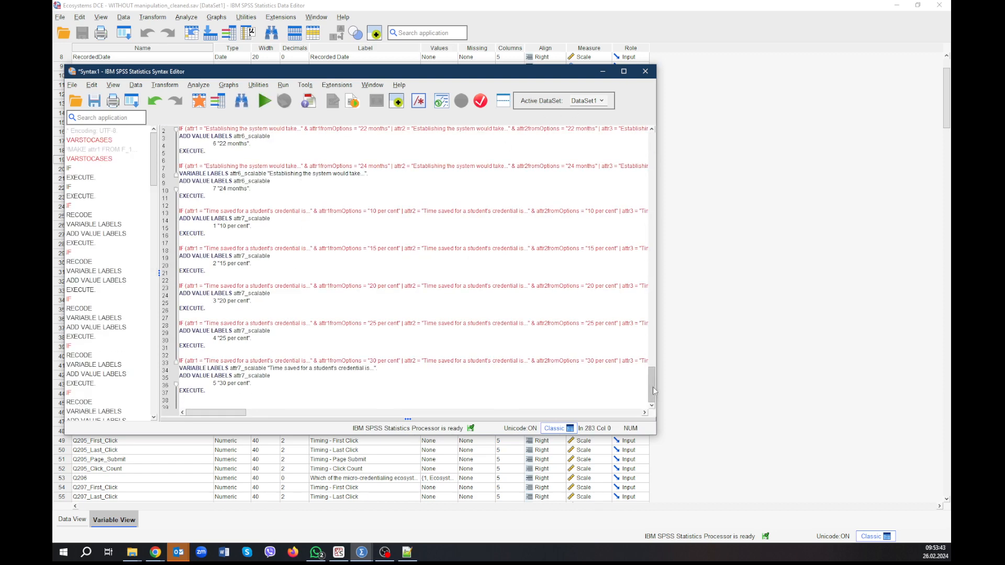
Check the VARSTOCASES block at the start of the pasted syntax, then select the whole syntax and run it on DataSet1.
drag(652, 387, 669, 138)
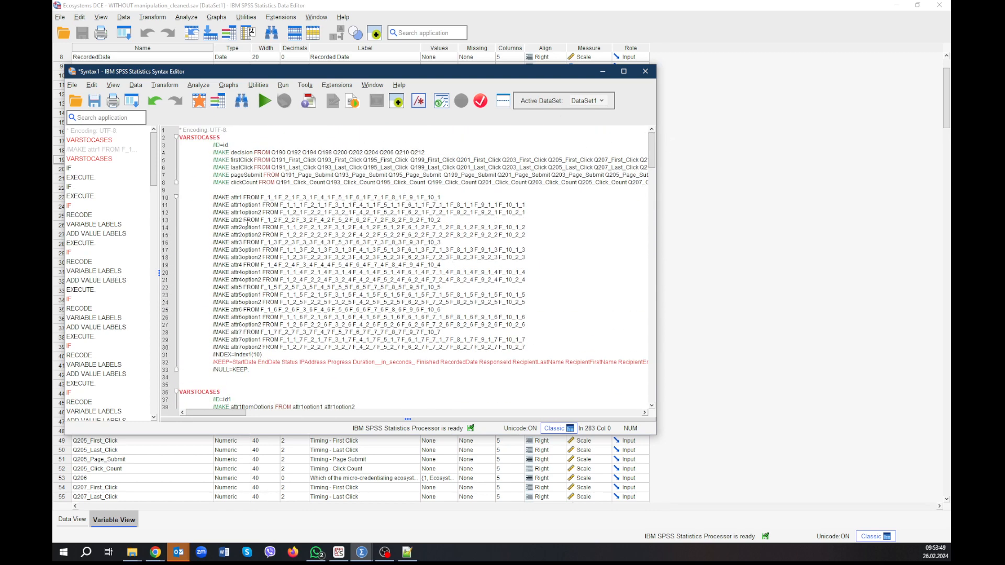
key(ctrl+a)
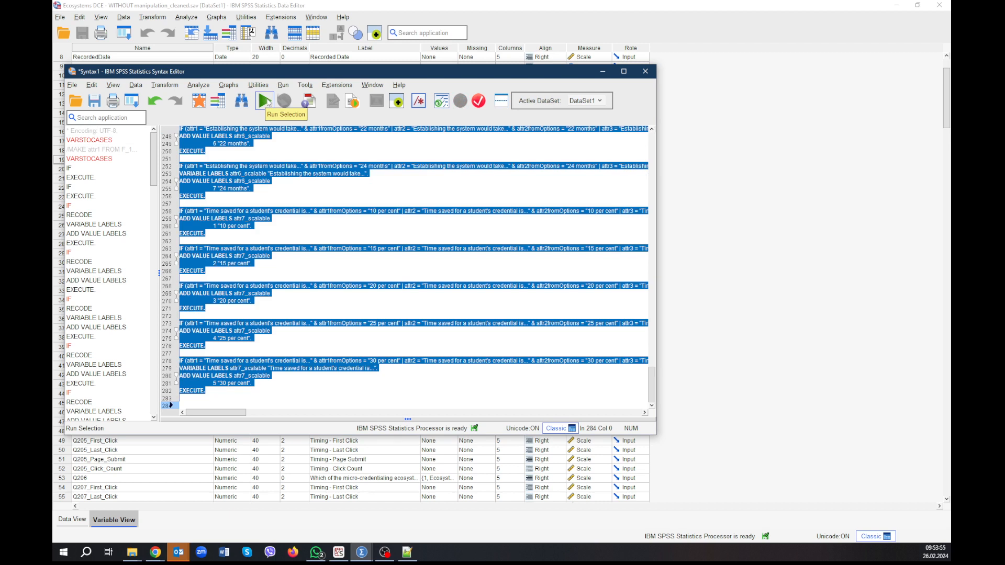
click(267, 102)
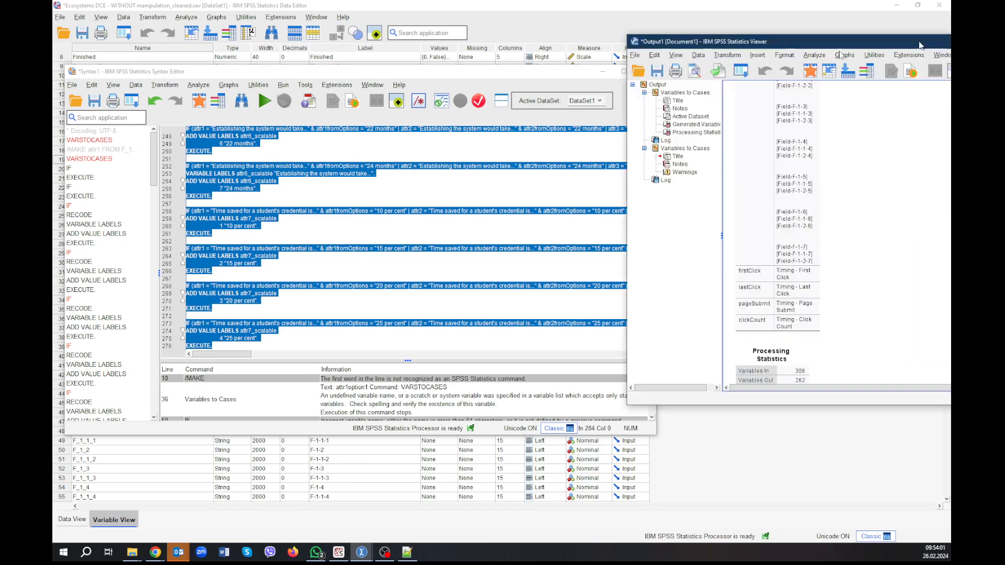
Maximize the output document and examine the Variables to Cases results, processing statistics, and the errors and warnings logged by the syntax run.
click(478, 81)
double_click(493, 72)
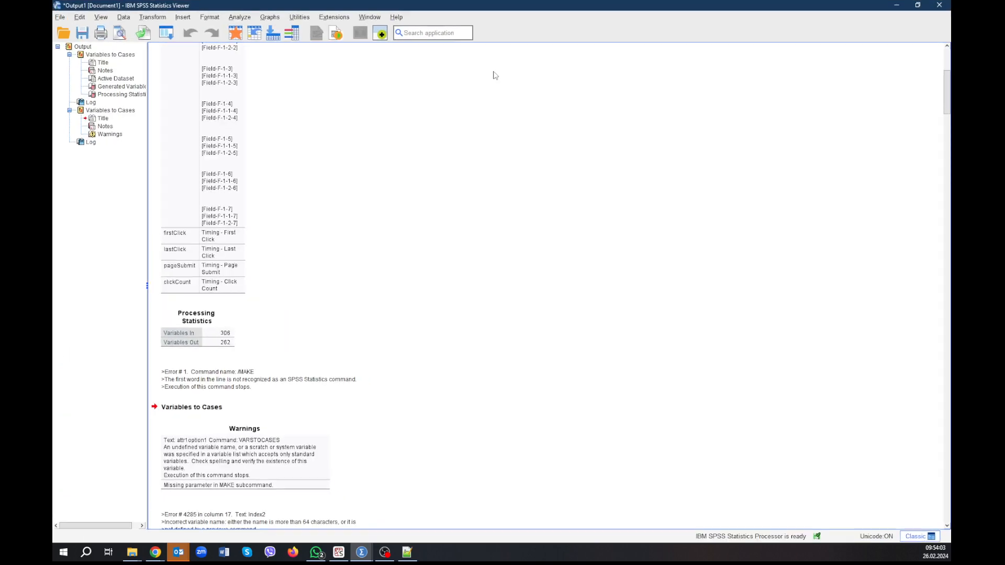
scroll(486, 182, down, 5)
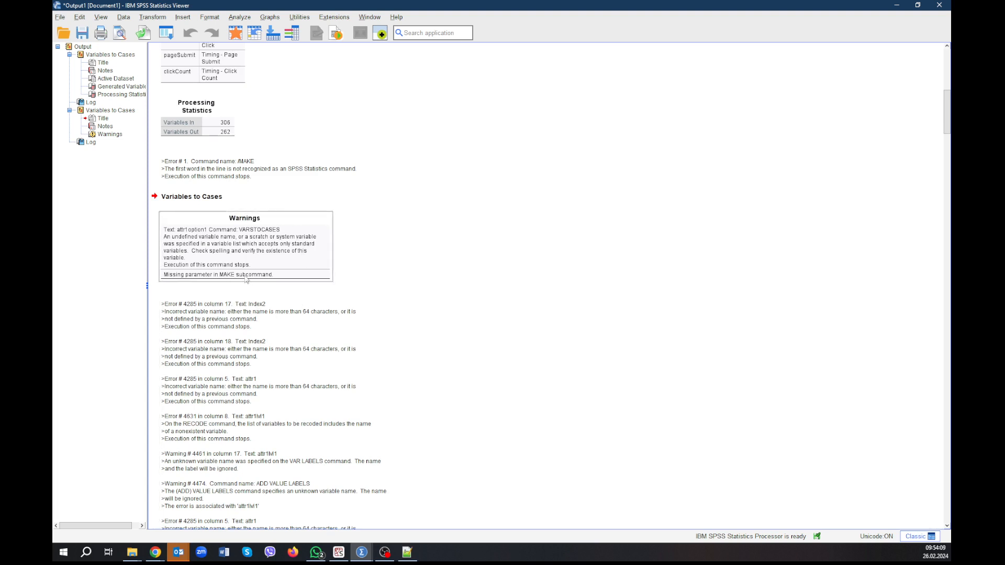
scroll(423, 226, up, 2)
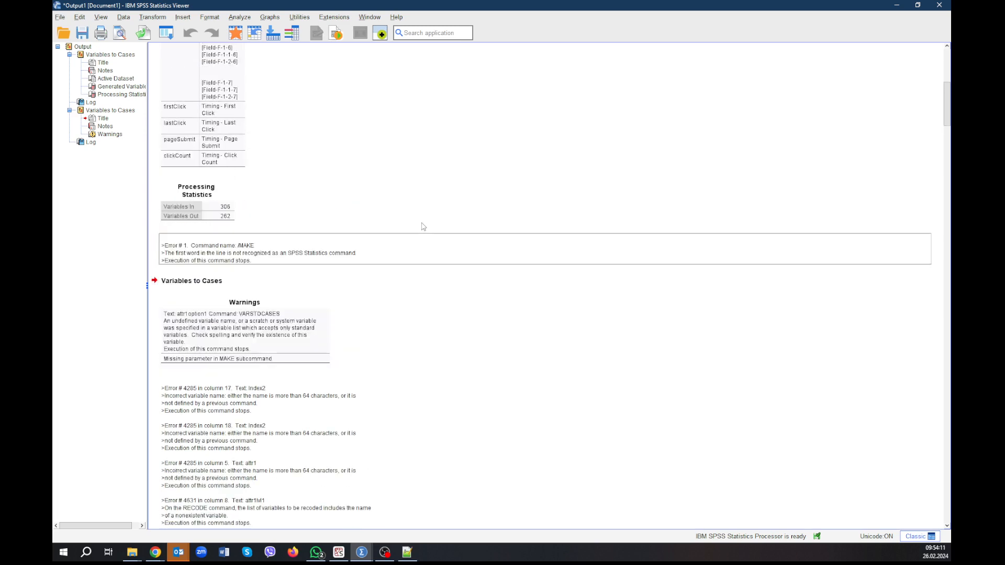
scroll(423, 226, up, 9)
scroll(424, 227, down, 9)
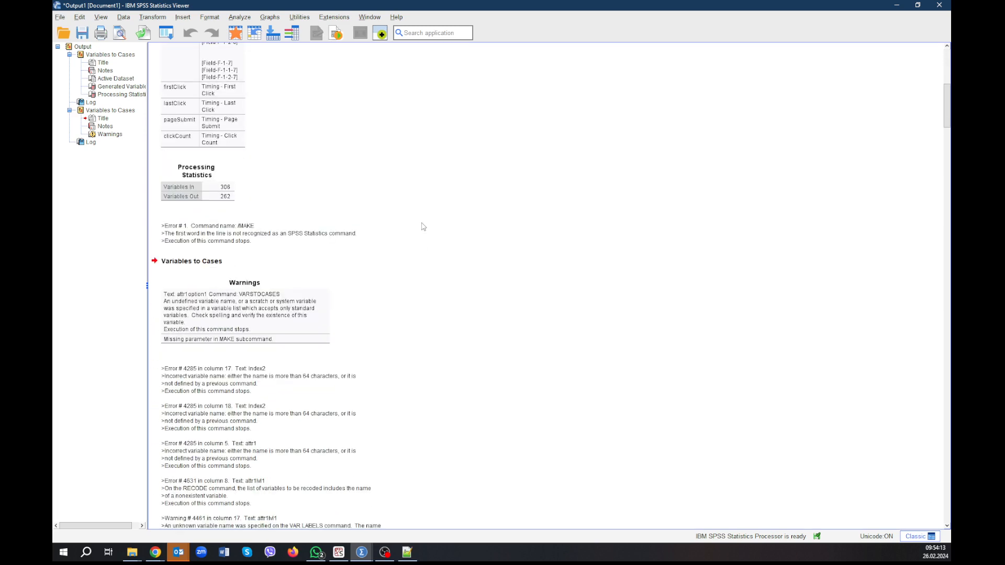
scroll(423, 226, down, 15)
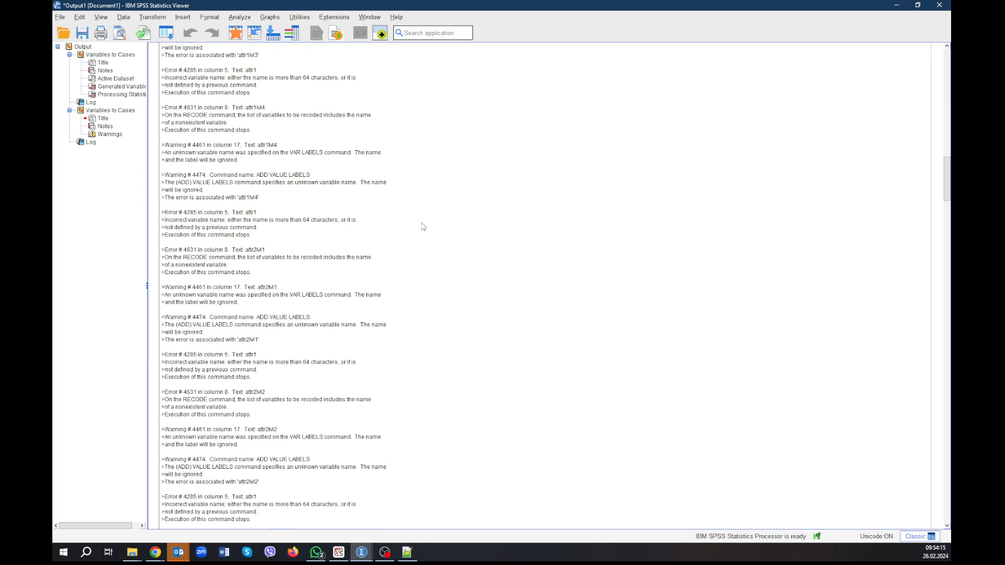
scroll(304, 303, down, 1)
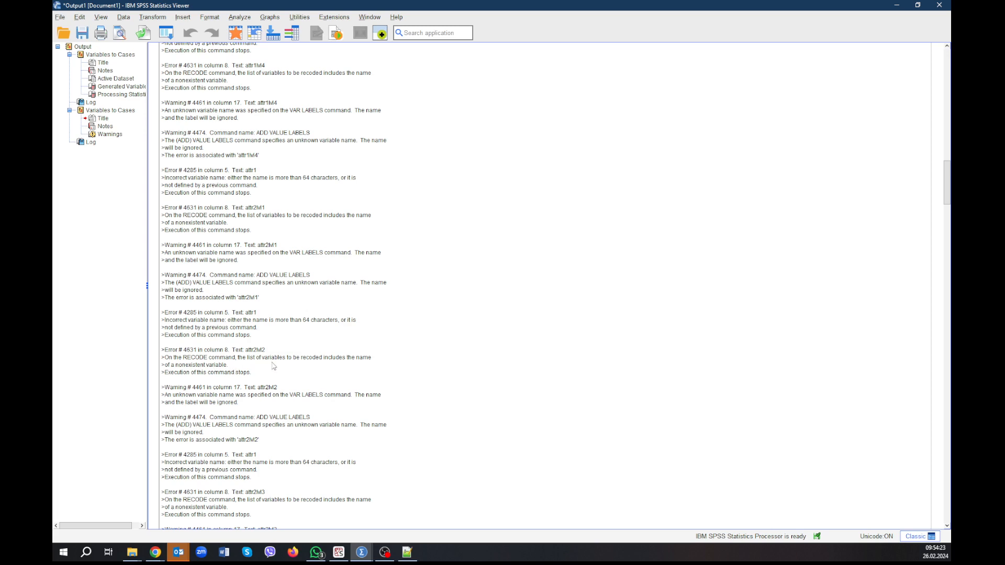
scroll(285, 523, up, 20)
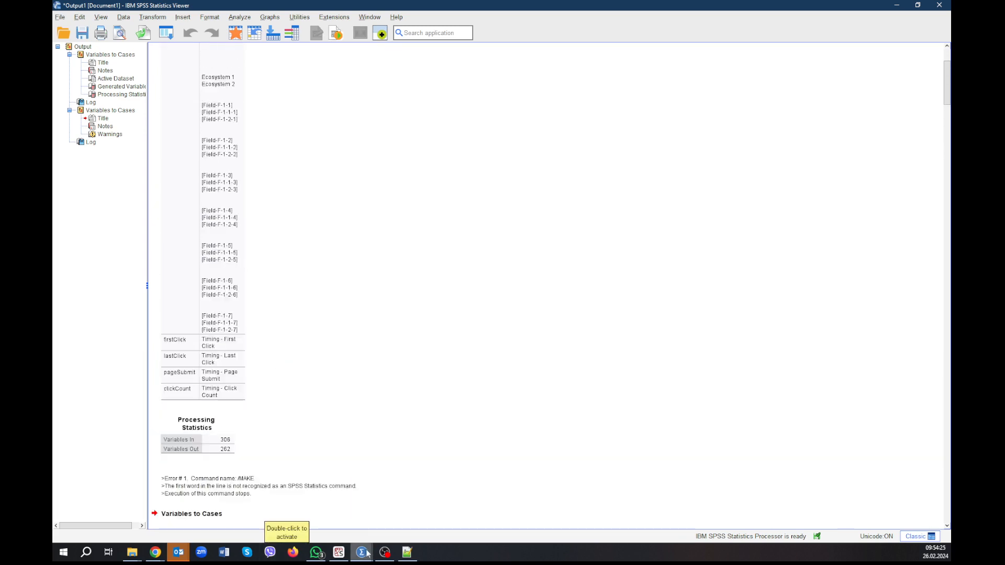
Check DataSet1's variable list in the Data Editor, from the survey questions through the F_ attribute variables to the newly made timing variables.
mouse_move(368, 553)
click(278, 513)
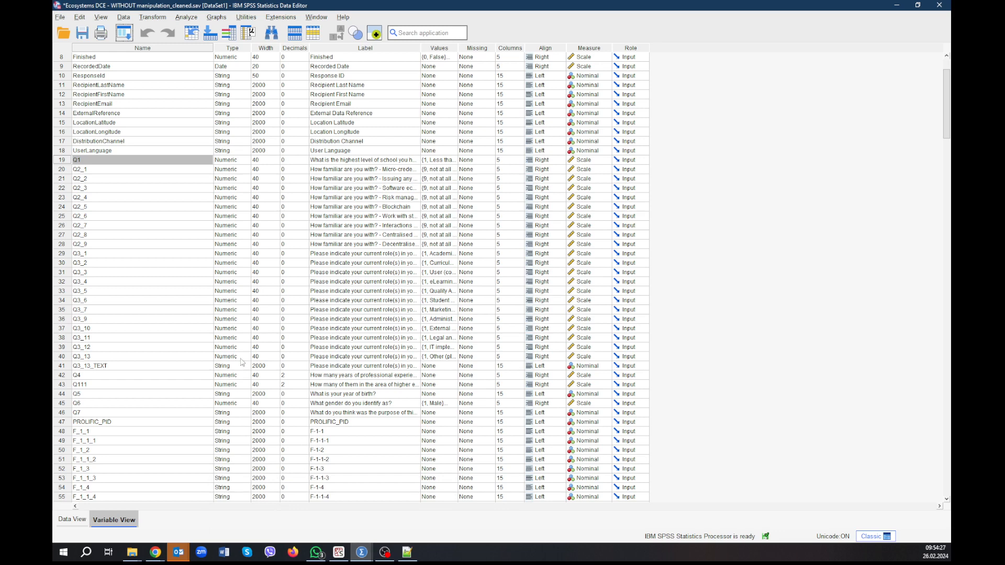
scroll(236, 355, down, 20)
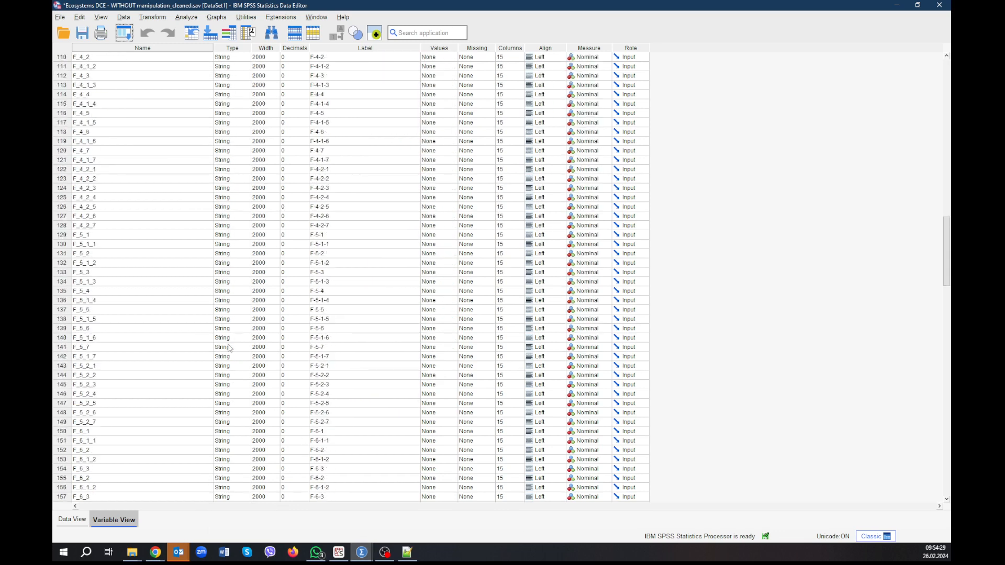
scroll(229, 347, down, 20)
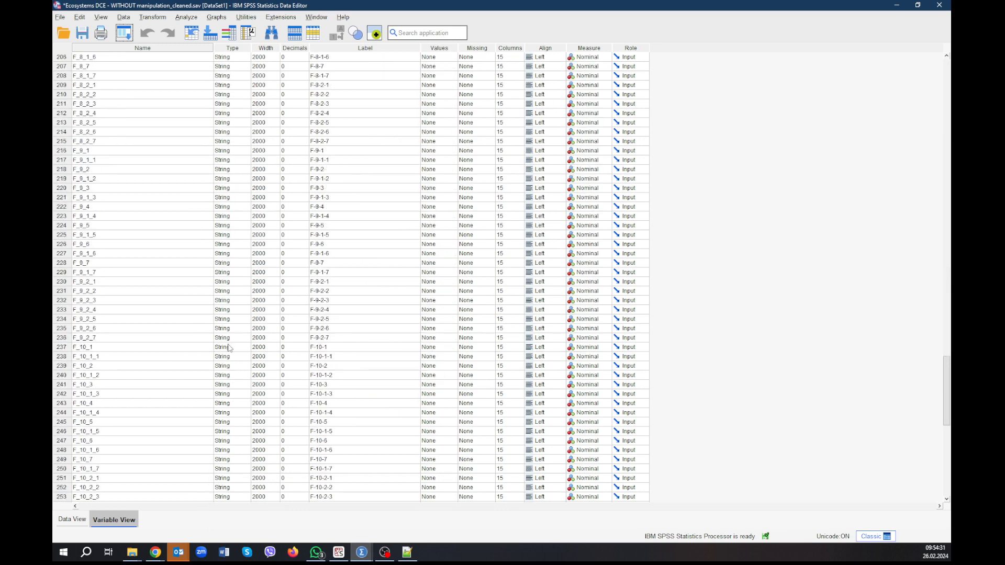
scroll(229, 348, down, 7)
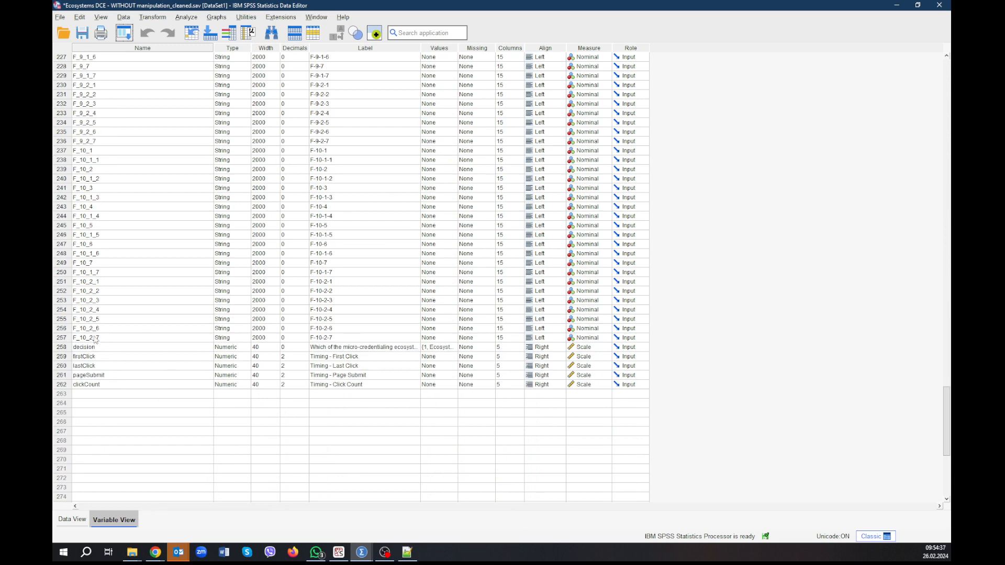
scroll(121, 256, up, 6)
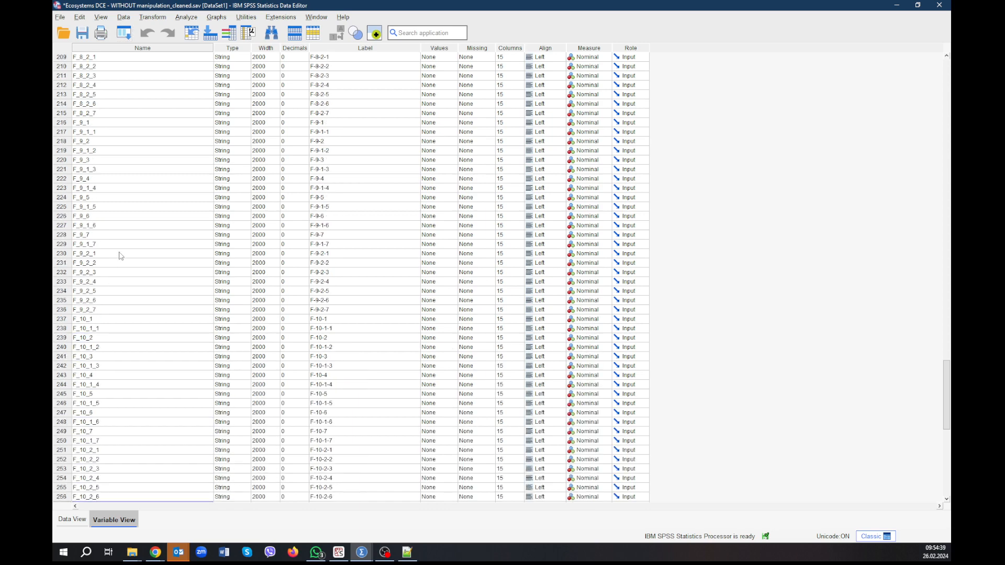
scroll(121, 256, up, 20)
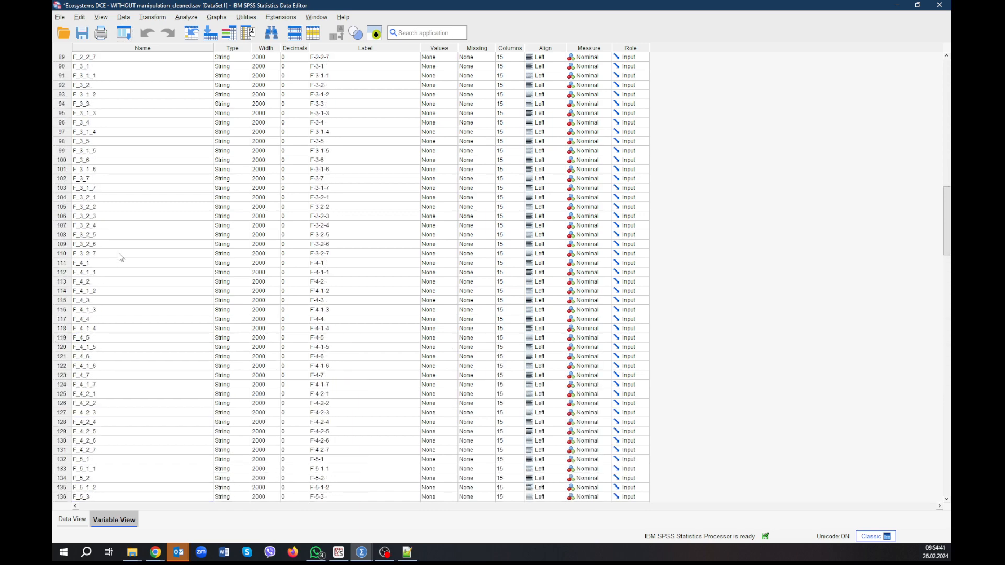
Re-examine the start of the output log, from the Generated Variables table to the /MAKE error and the VARSTOCASES warnings.
mouse_move(362, 552)
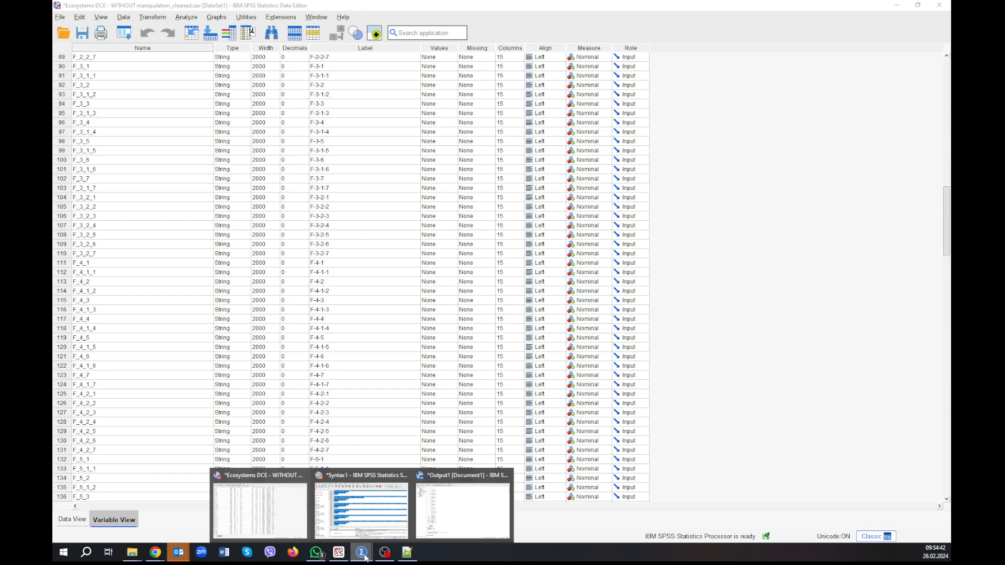
click(447, 520)
scroll(373, 246, up, 3)
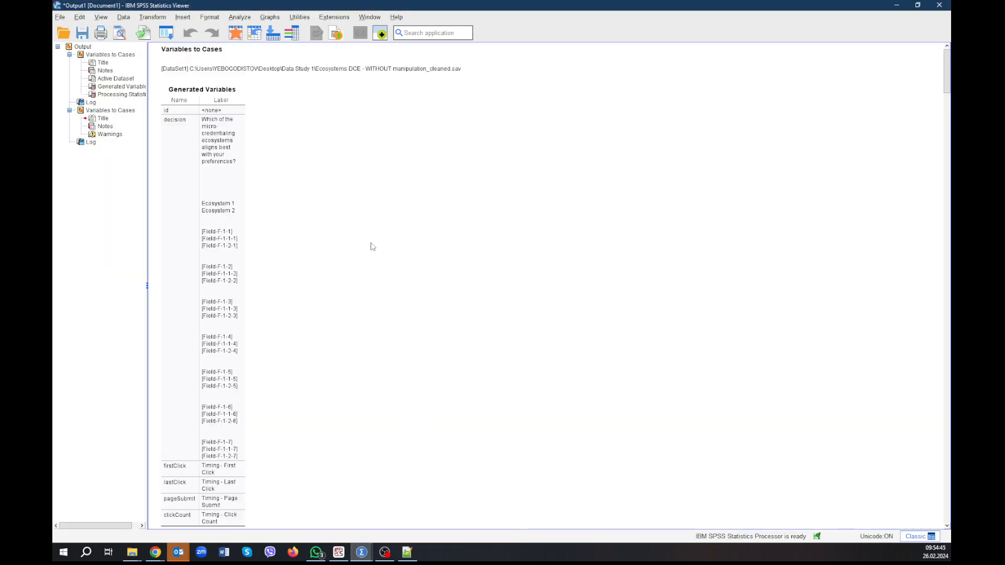
scroll(373, 247, down, 10)
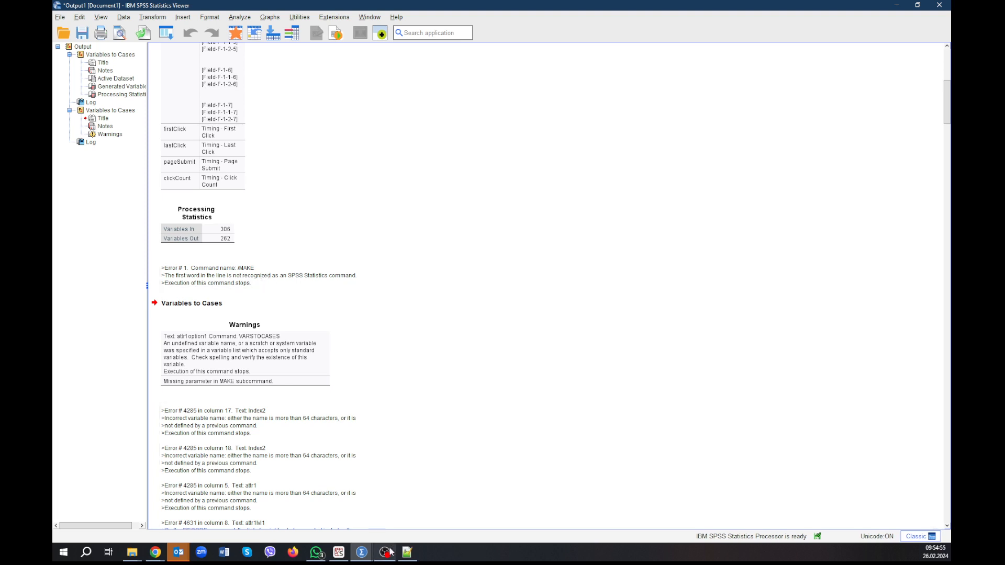
Switch to Notepad++ and remove the blank line between the clickCount and attr1 MAKE subcommands in new_syntax.sps.
mouse_move(368, 556)
click(406, 552)
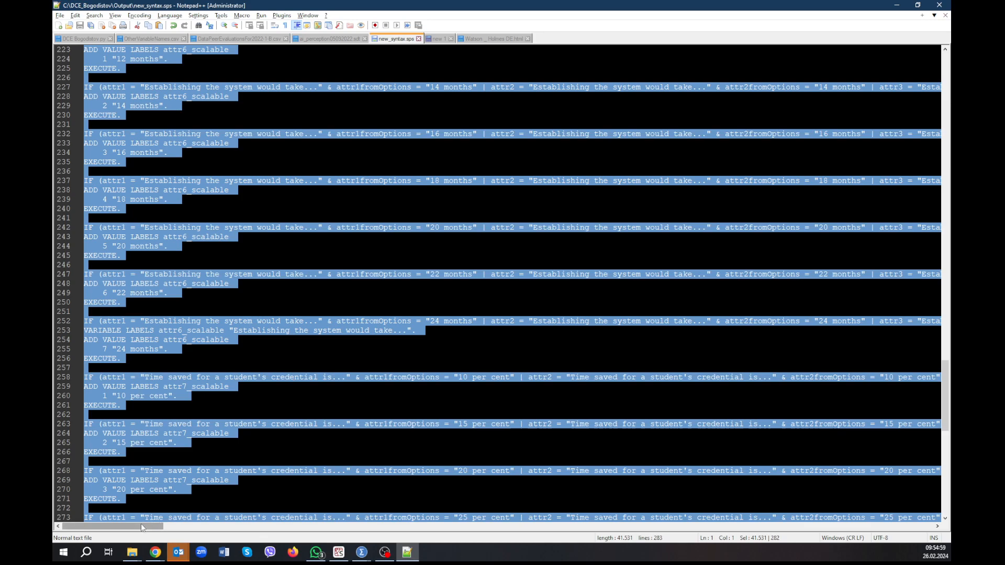
scroll(164, 349, up, 20)
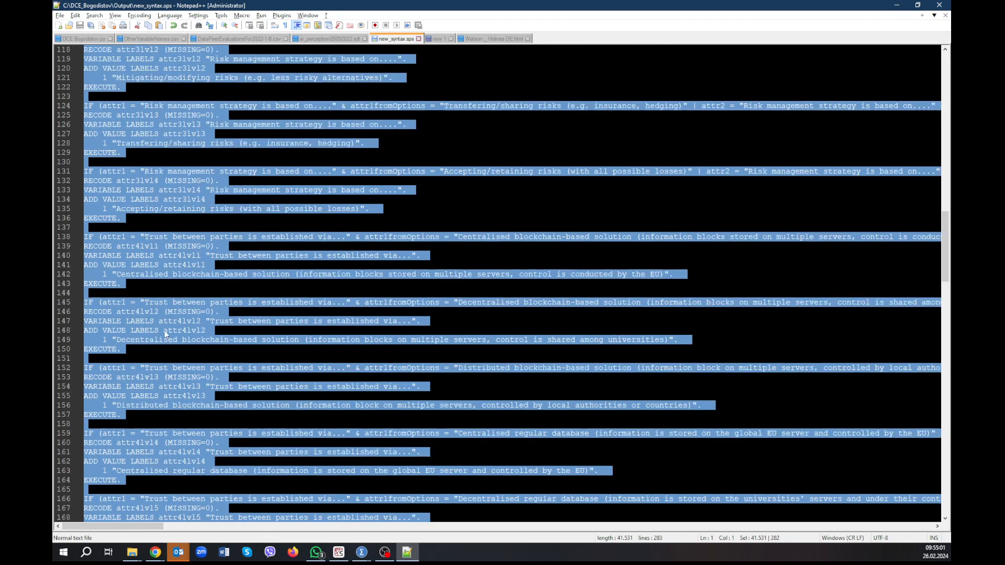
scroll(165, 331, up, 20)
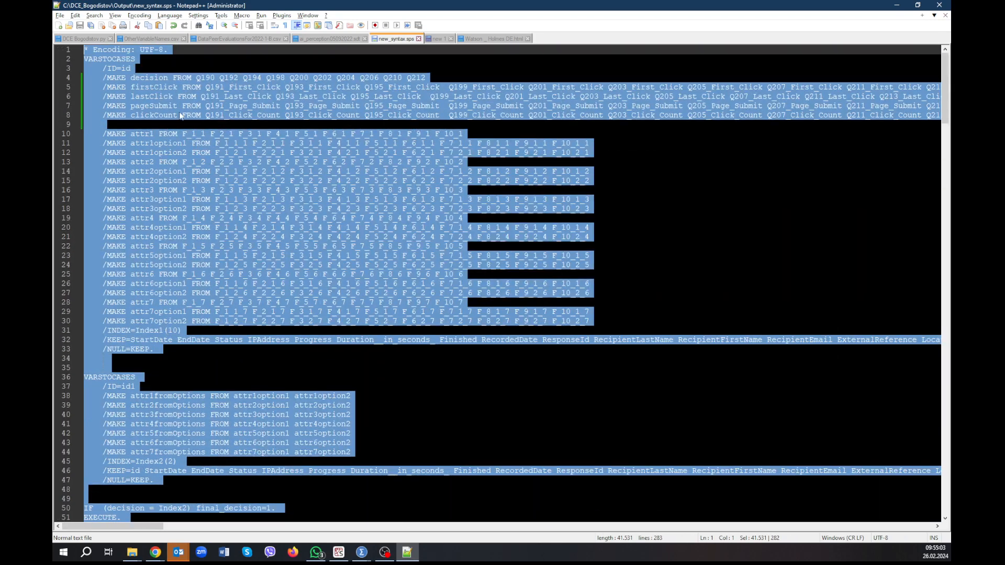
click(183, 59)
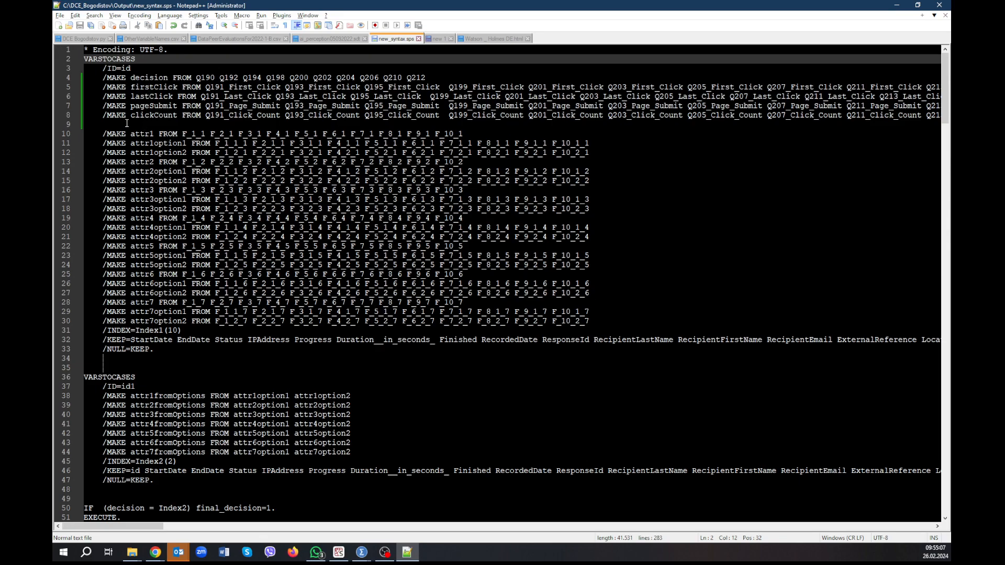
click(89, 126)
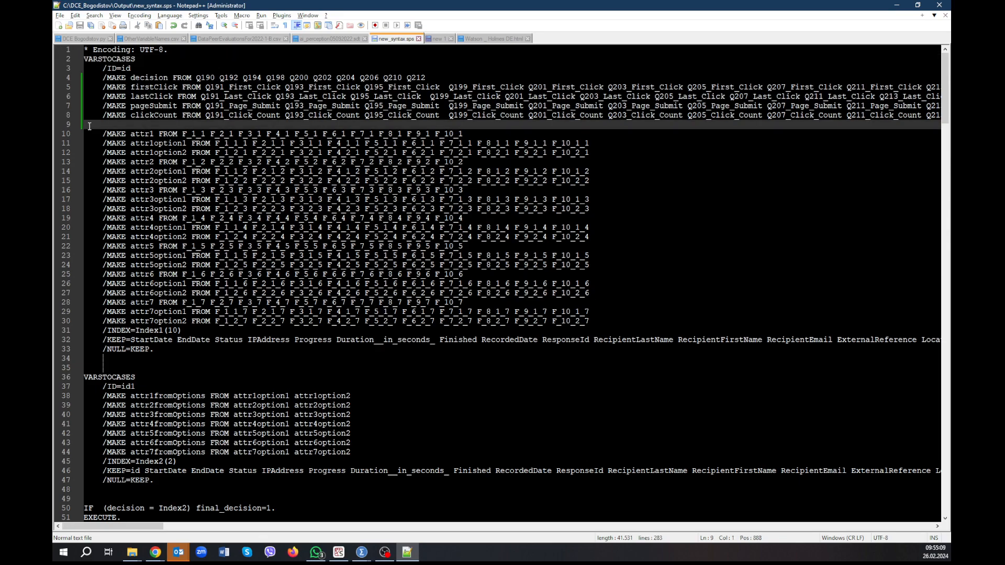
key(BackSpace)
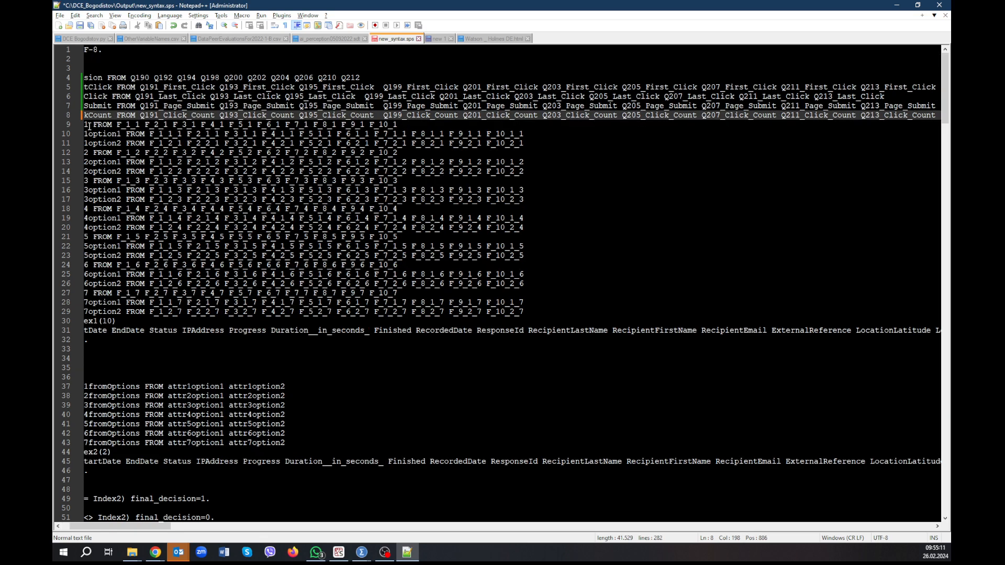
drag(162, 533, 149, 530)
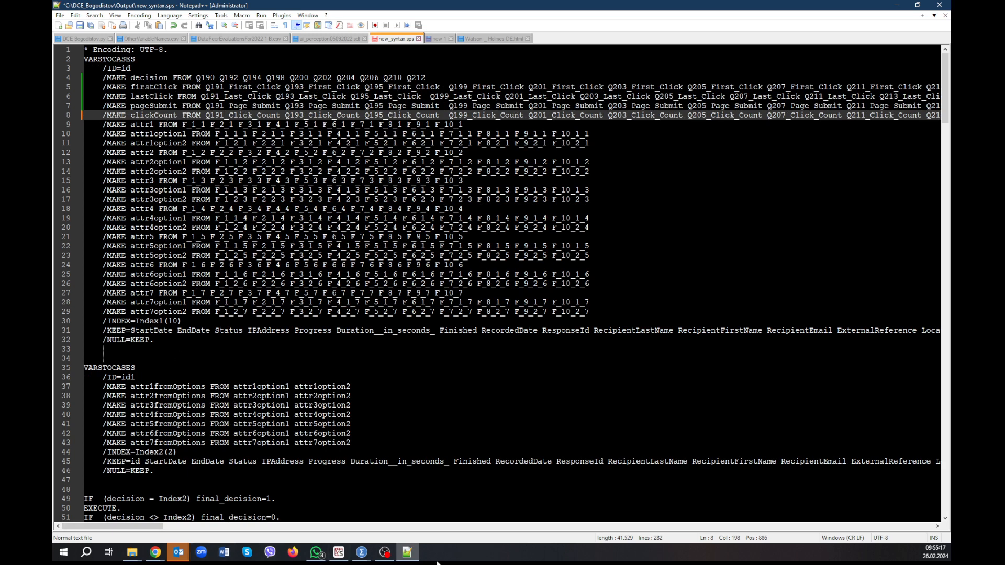
Switch to the SPSS Data Editor, create a new empty dataset and close DataSet1 without saving its changes.
click(362, 552)
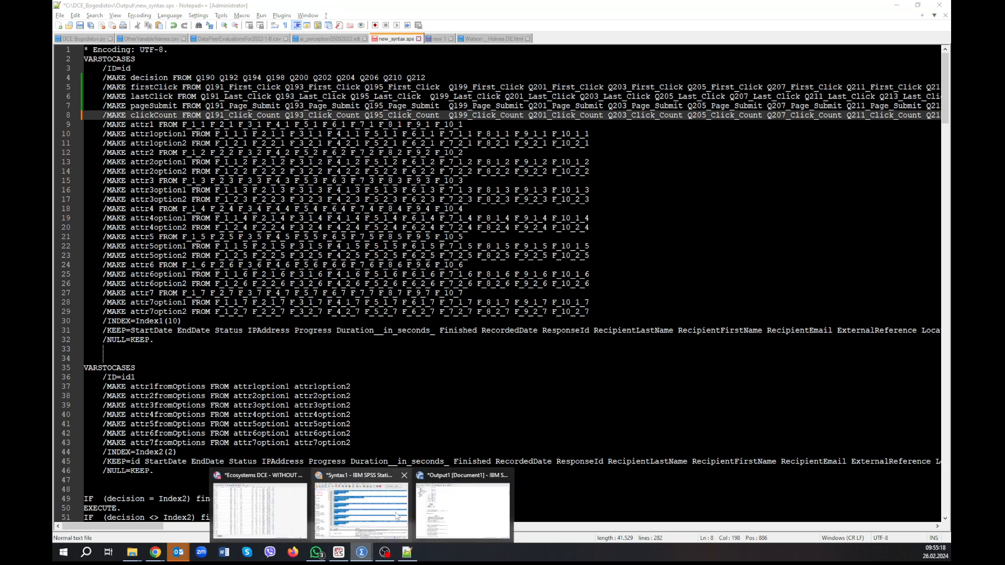
click(281, 509)
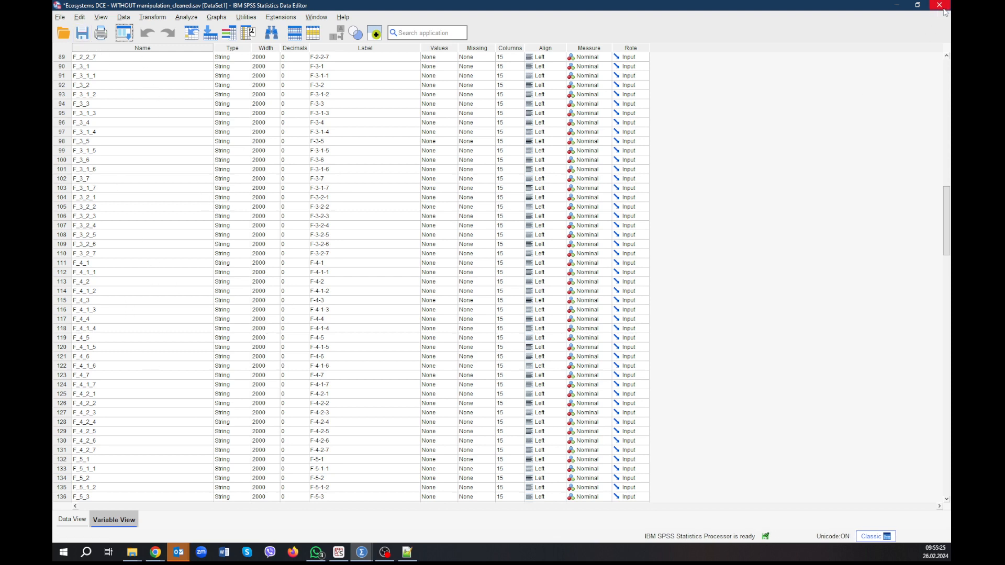
click(67, 18)
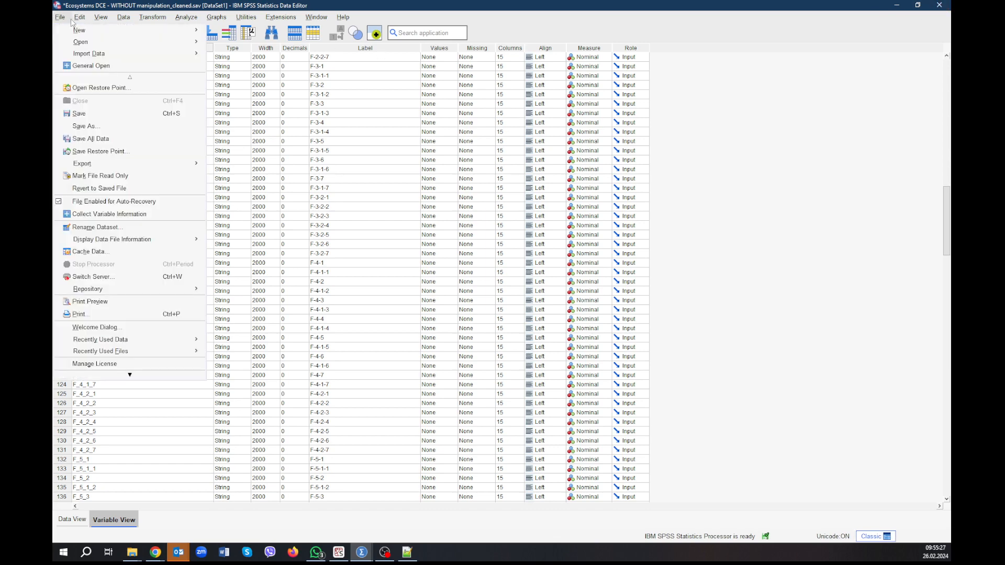
mouse_move(89, 30)
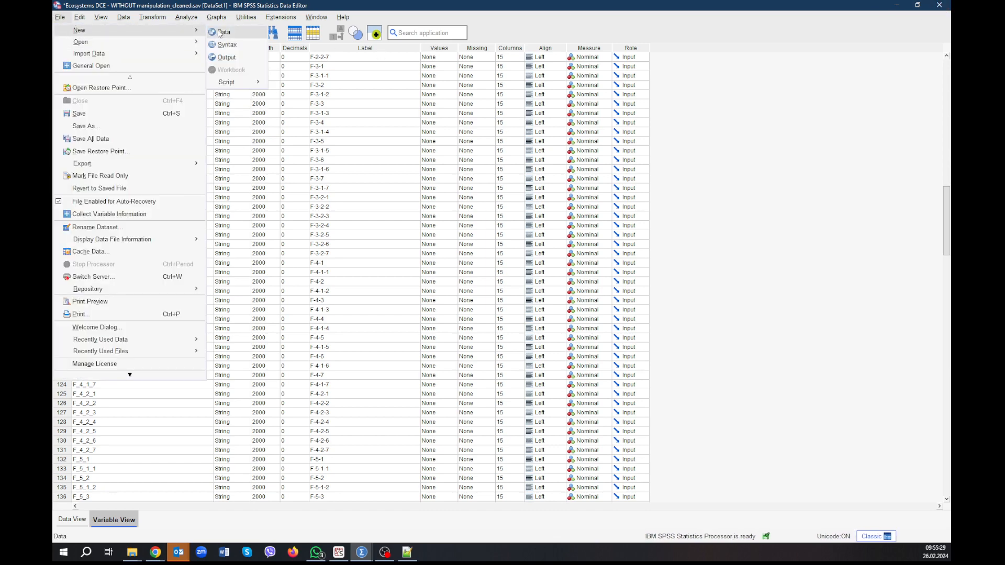
click(219, 32)
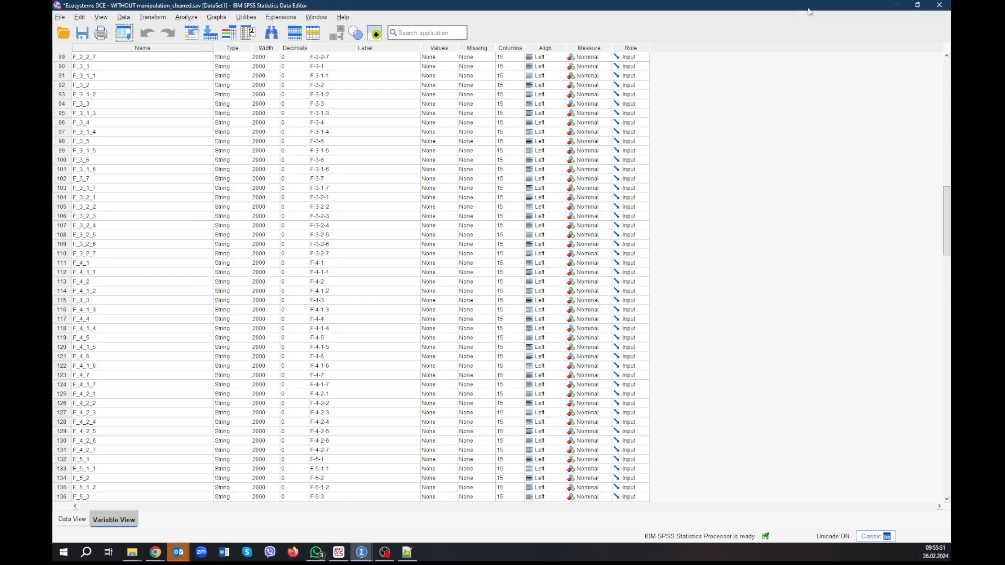
click(939, 6)
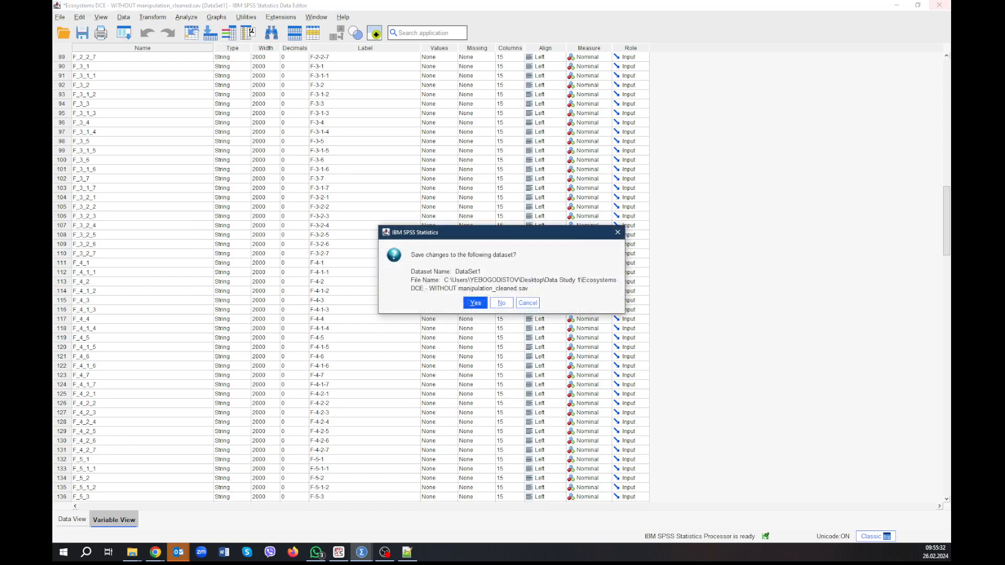
click(501, 304)
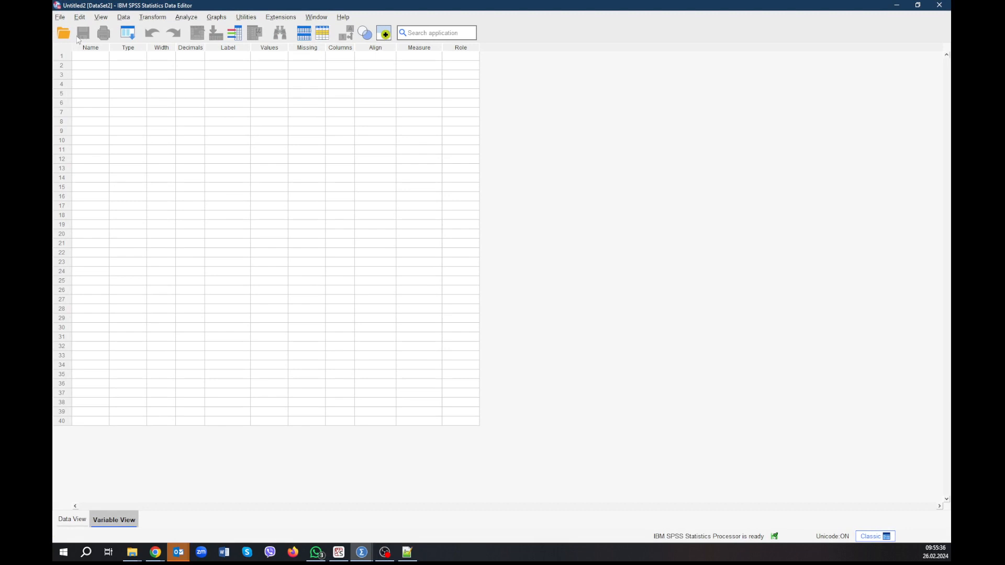
Open Ecosystems DCE - WITHOUT manipulation_cleaned.sav from the Data Study 1 folder.
click(63, 33)
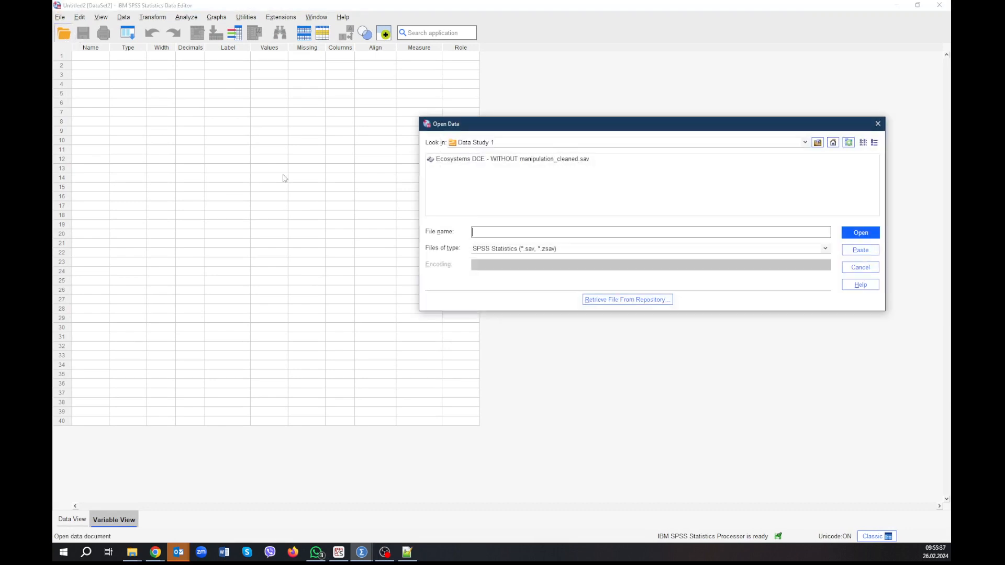
click(508, 160)
double_click(508, 160)
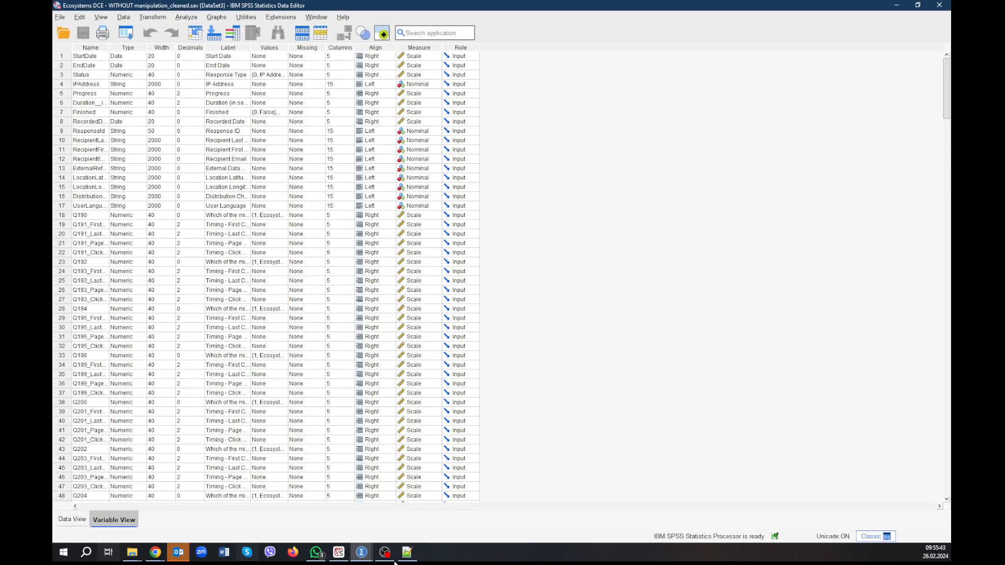
Switch to the maximized Syntax1 window and remove the blank line between the clickCount and attr1 MAKE subcommands.
click(364, 559)
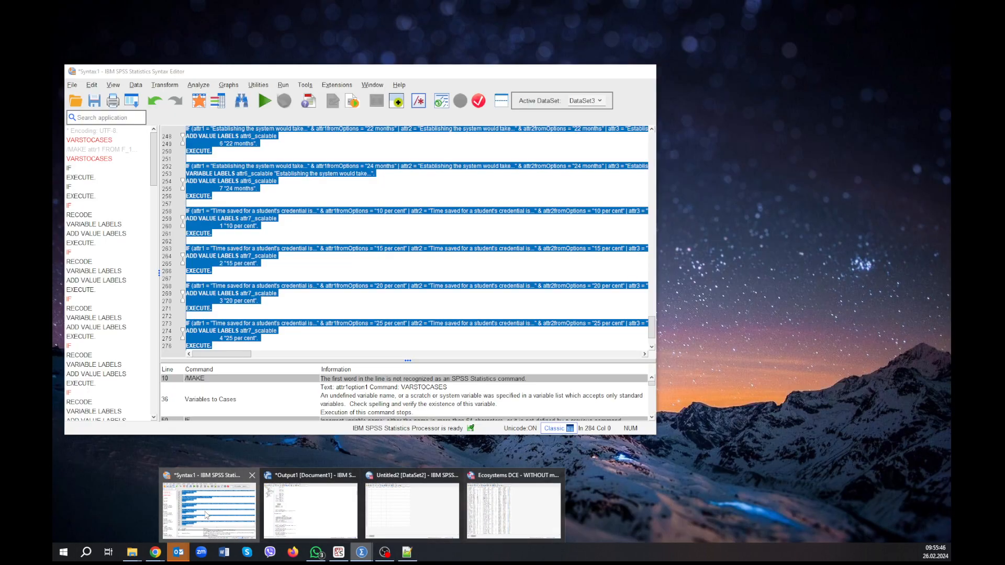
click(230, 497)
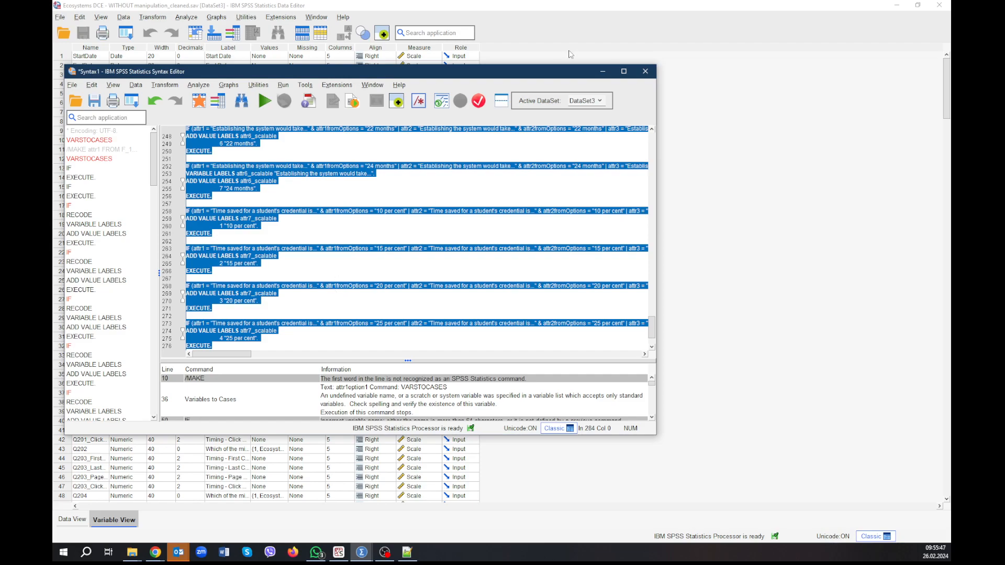
click(623, 71)
scroll(521, 234, up, 10)
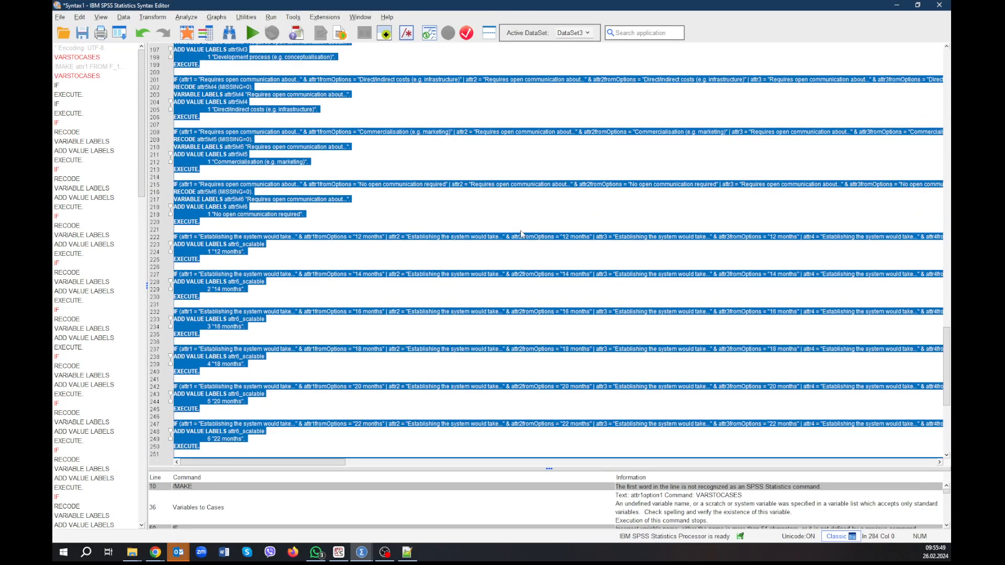
scroll(521, 234, up, 20)
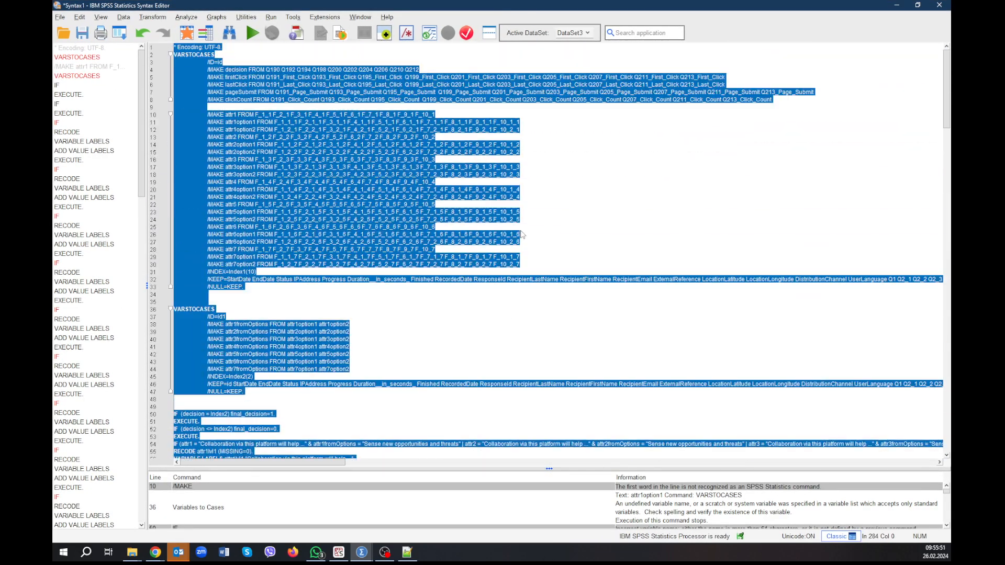
click(651, 146)
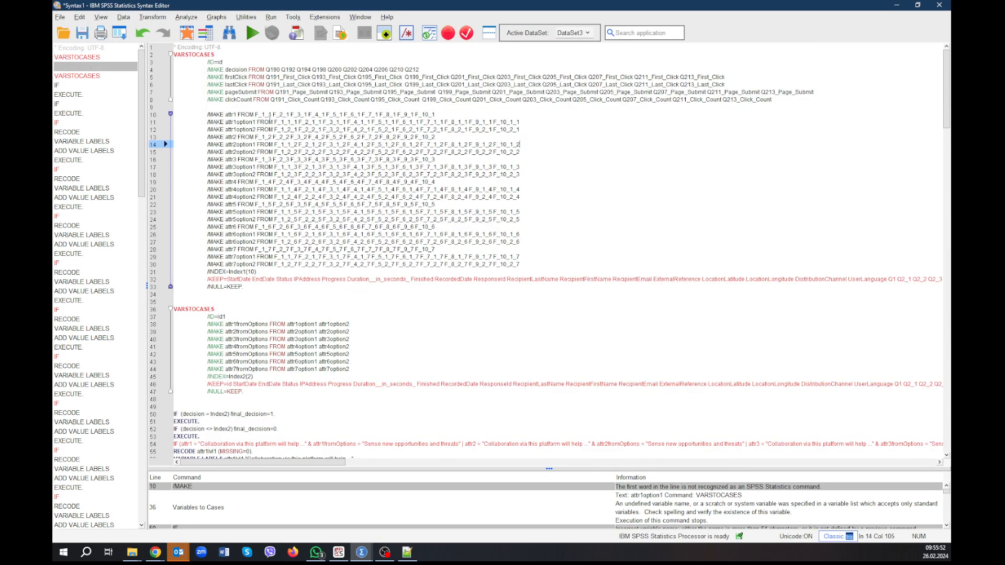
click(206, 107)
key(BackSpace)
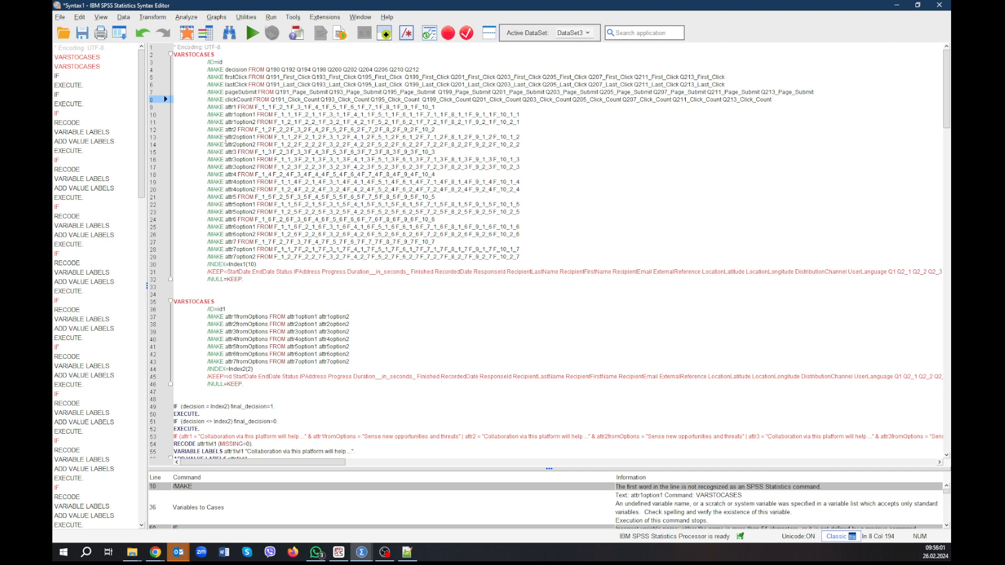
Run the entire Syntax1 syntax on DataSet3.
key(Home)
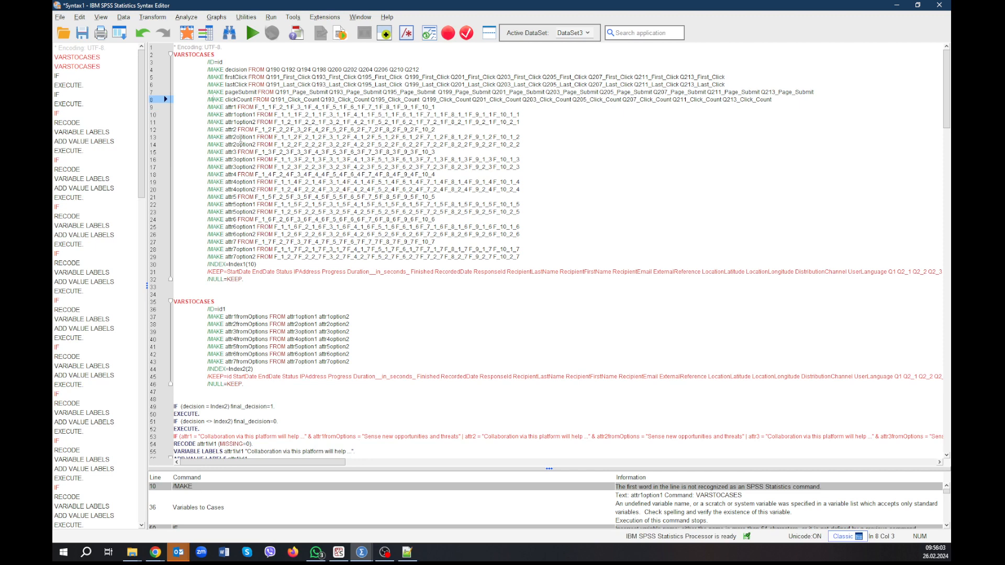
key(ctrl+a)
key(ctrl+r)
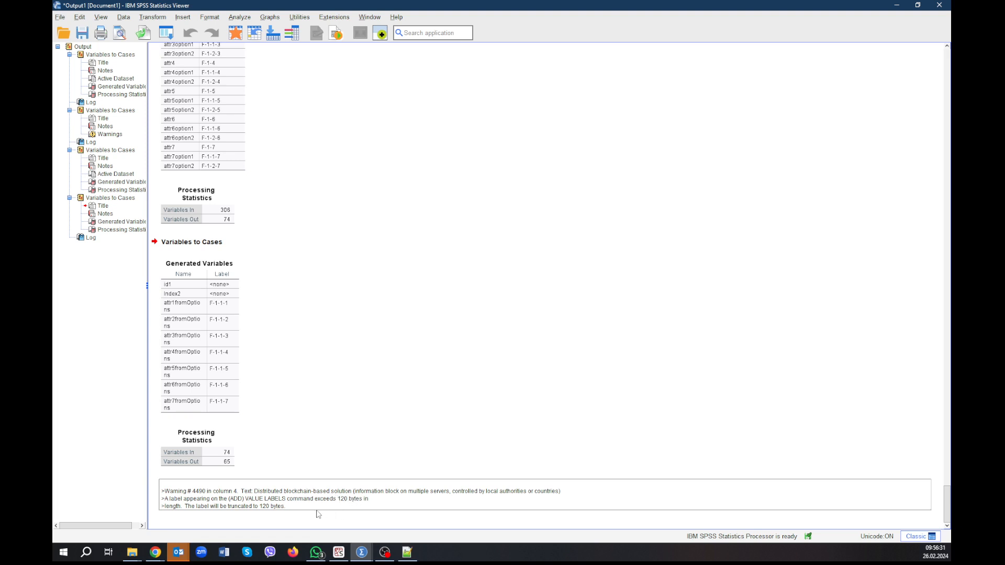
Switch to the restructured Ecosystems DCE dataset and widen the Label column so the full variable labels can be read.
click(367, 554)
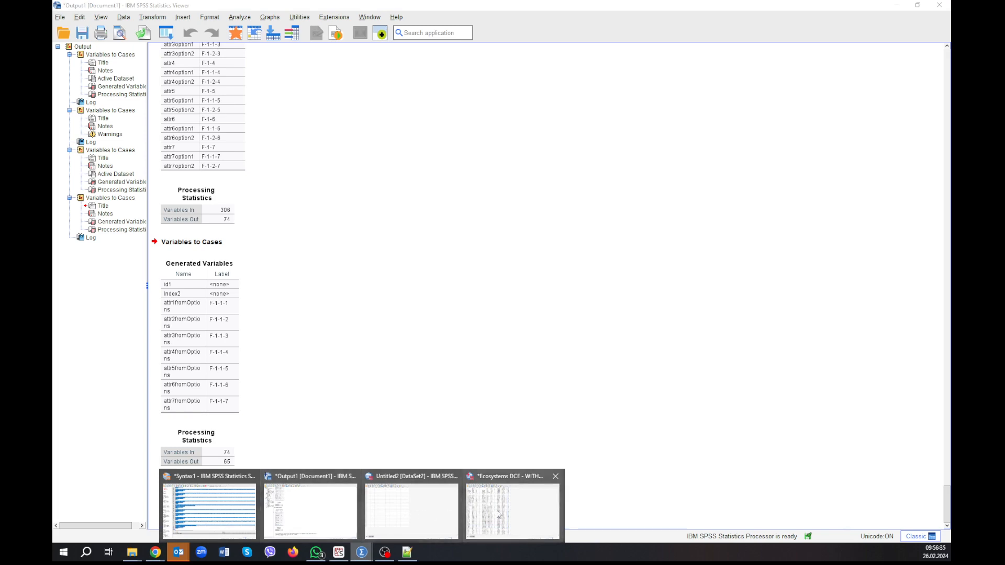
click(515, 519)
scroll(271, 392, down, 20)
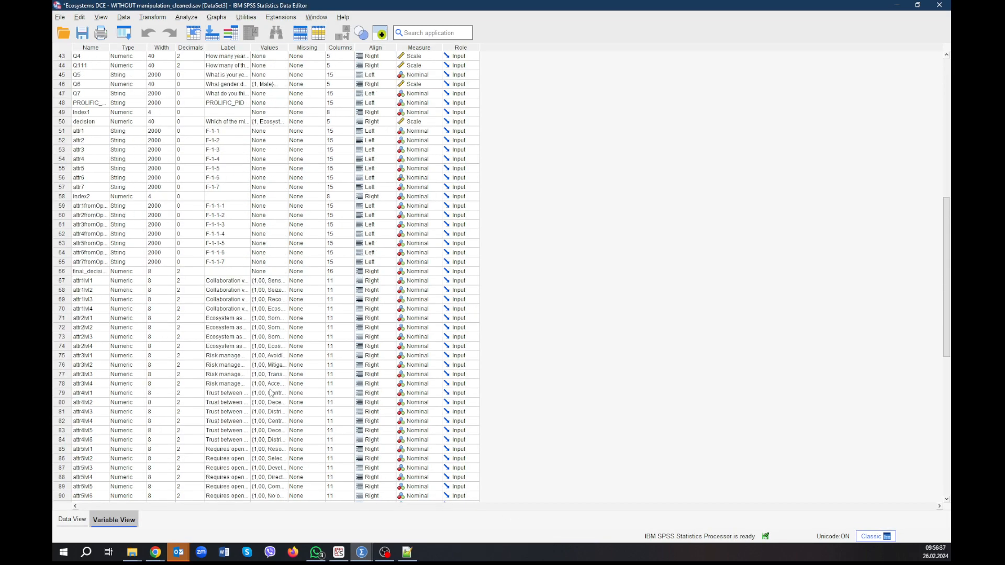
scroll(270, 393, up, 4)
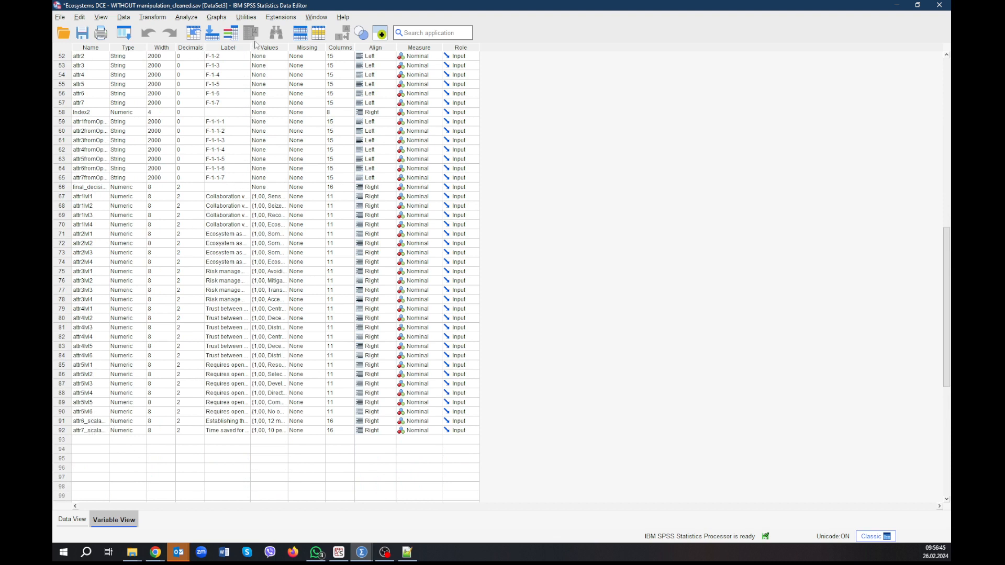
drag(250, 48, 393, 48)
click(310, 196)
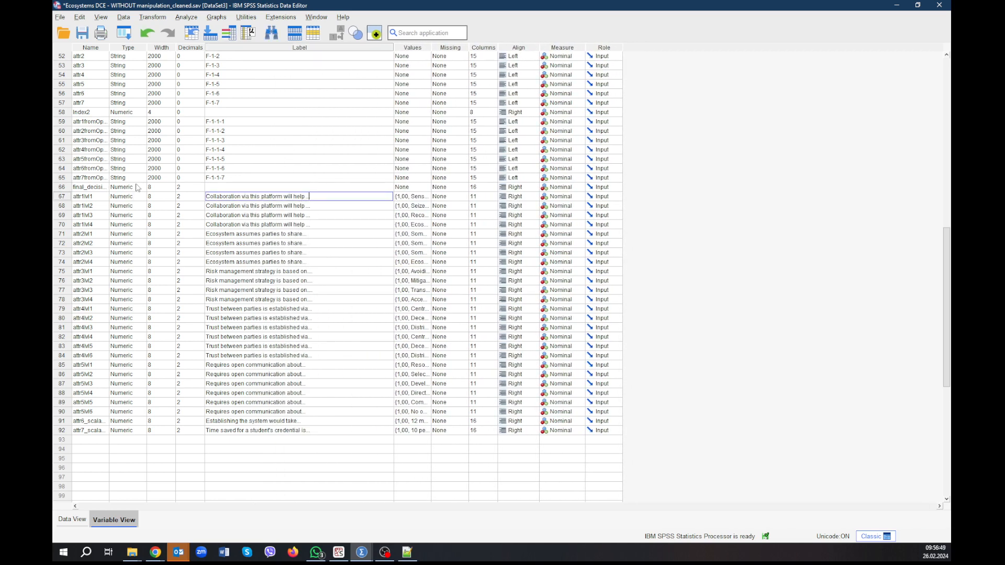
Look through the restructured dataset's variable list, from the respondent questions to the attribute level variables and their labels.
scroll(137, 187, up, 2)
scroll(137, 187, down, 4)
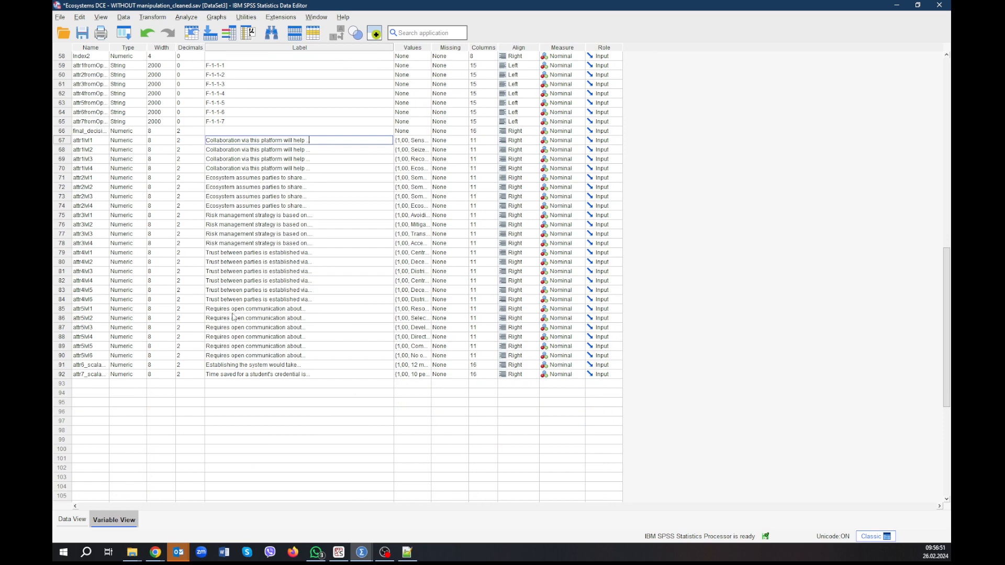
scroll(256, 334, up, 3)
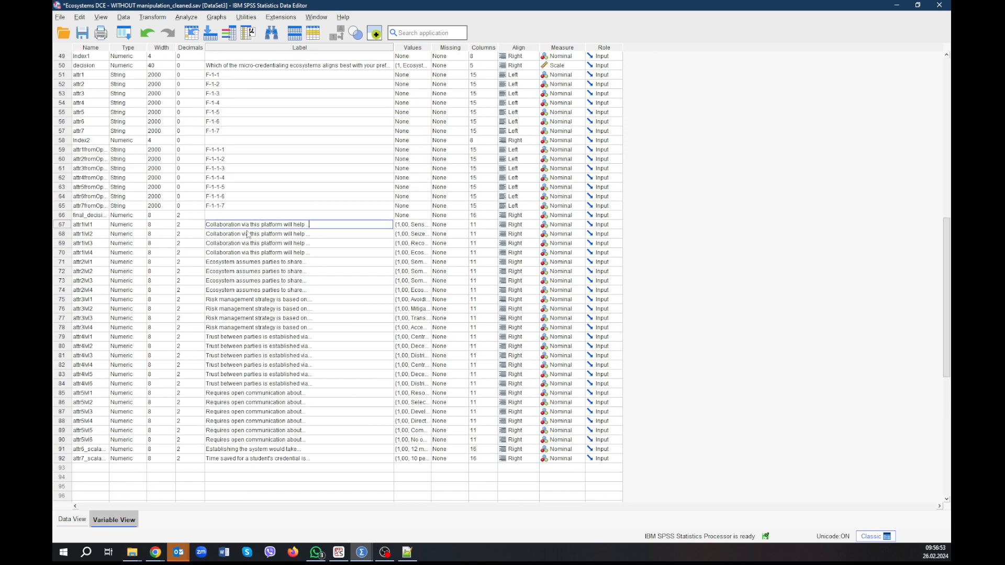
scroll(257, 224, up, 6)
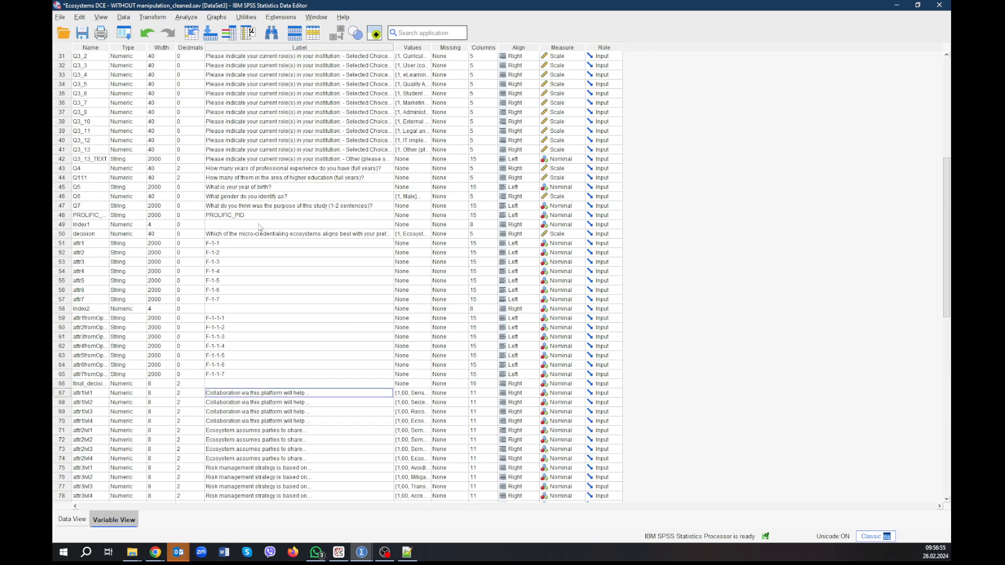
scroll(149, 135, up, 9)
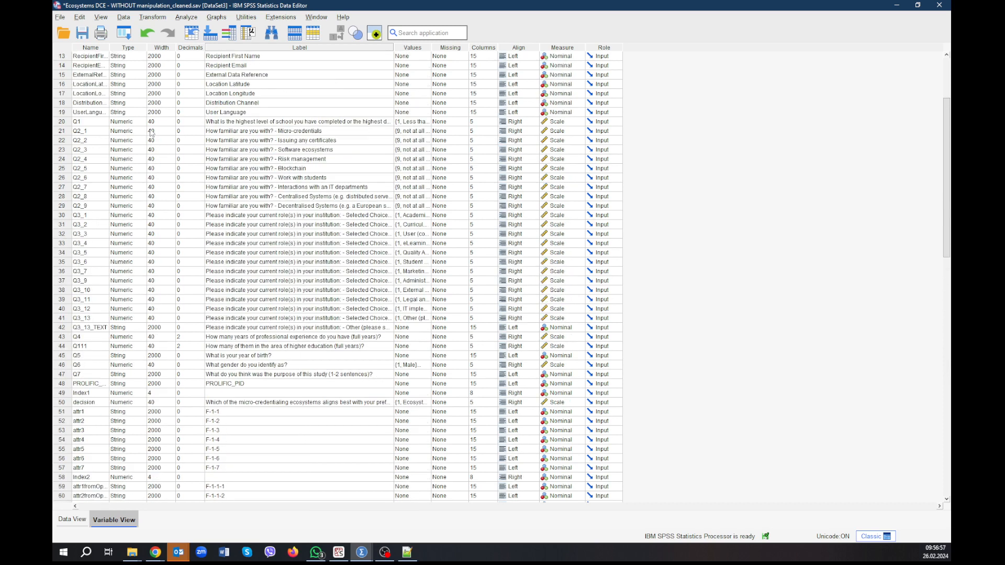
scroll(193, 114, down, 10)
scroll(194, 114, down, 4)
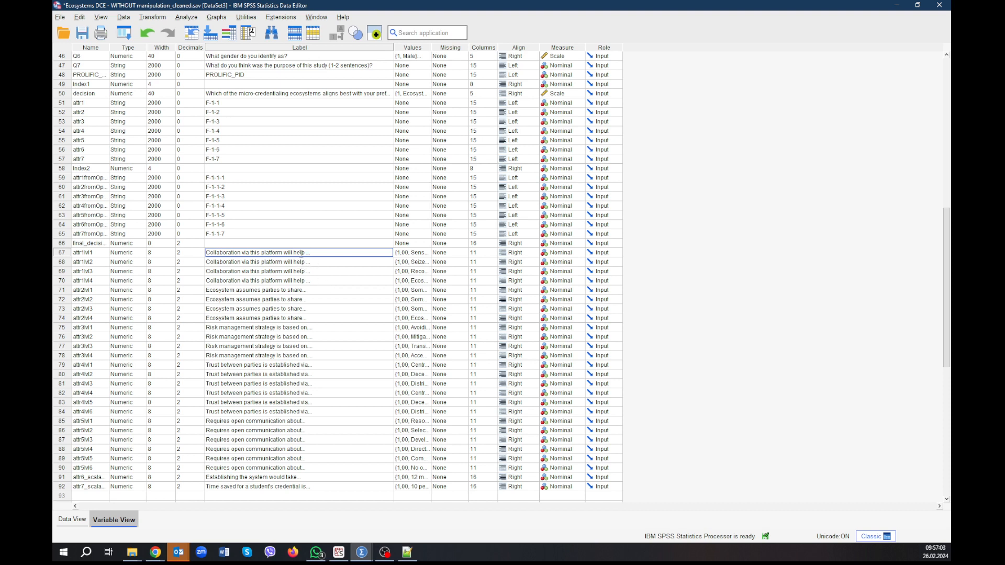
key(Down)
key(Down)
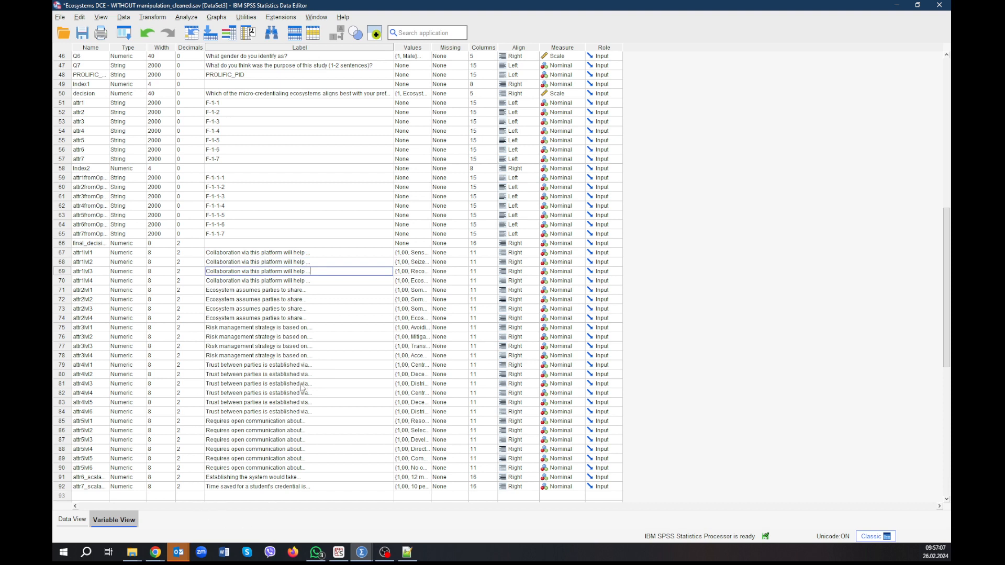
Replace the label of attr1lvl1 with "Collaboration1".
click(317, 254)
drag(317, 252, 207, 251)
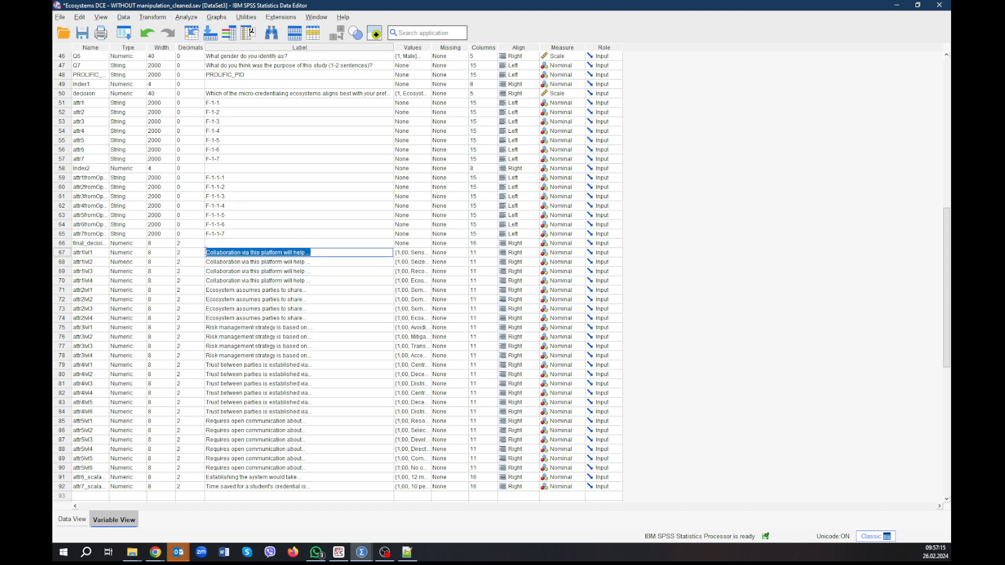
text(C)
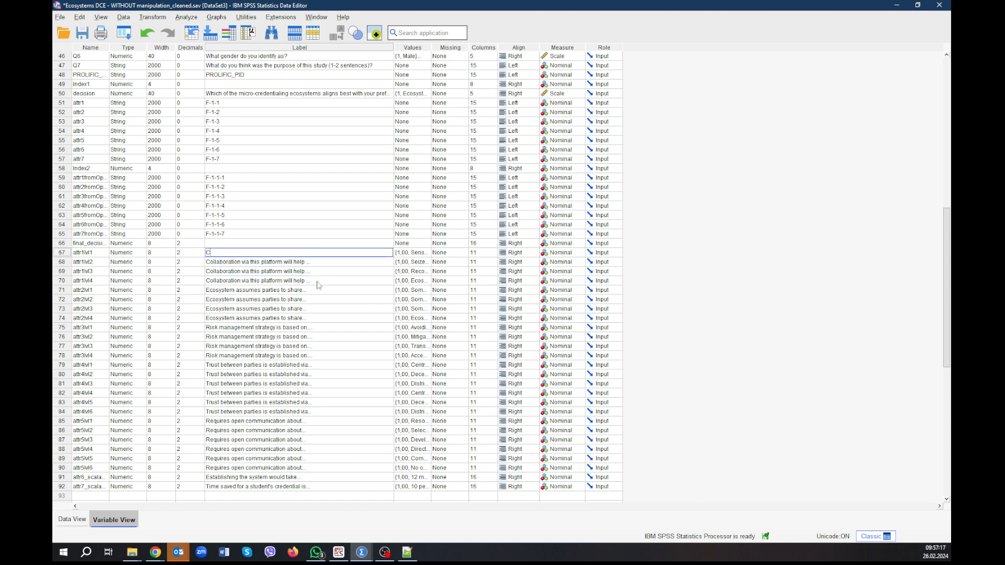
text(ollabrration1)
Reuse the attr1lvl1 label for attr1lvl2, changing its number so that it reads "Collaboration2".
double_click(226, 253)
key(ctrl+c)
click(252, 265)
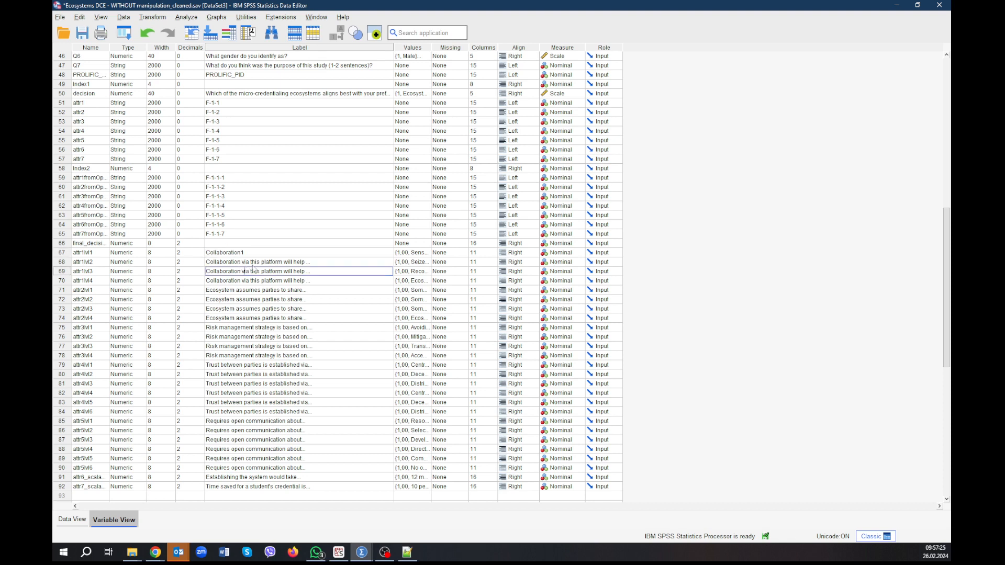
key(ctrl+v)
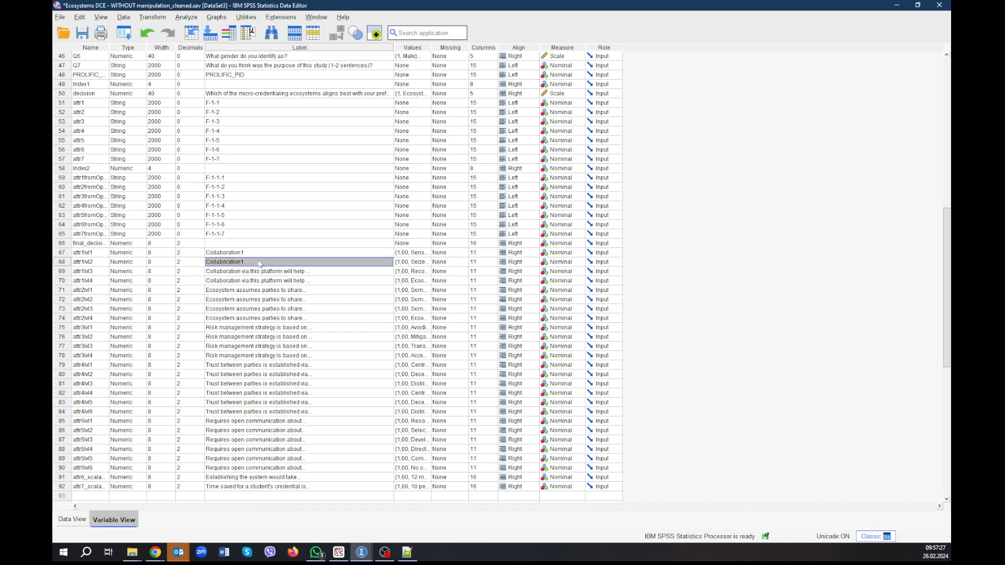
click(259, 262)
text(2)
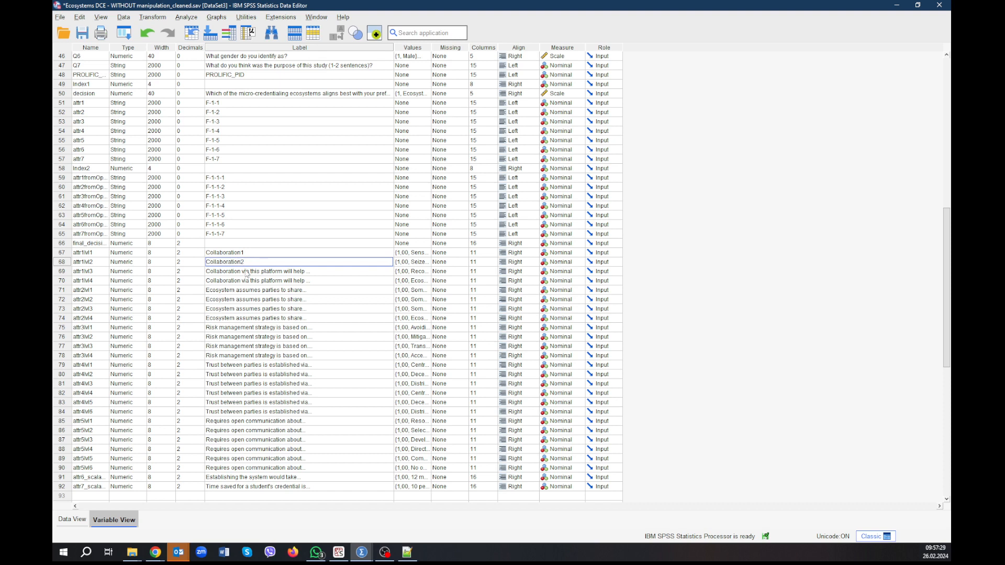
Relabel attr1lvl3 as "Collaboration3" and attr1lvl4 as "Collaboration4".
double_click(245, 271)
key(ctrl+a)
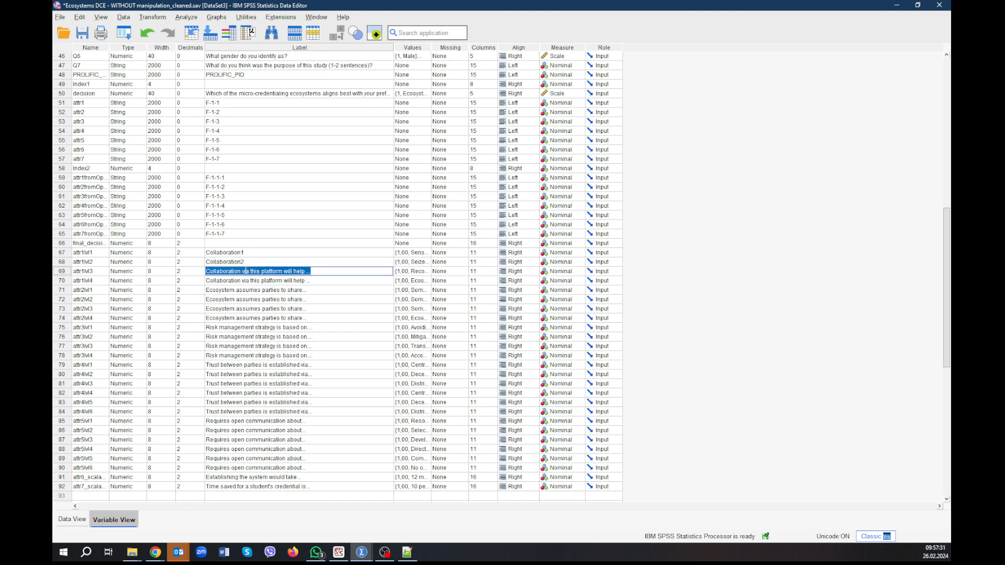
key(ctrl+v)
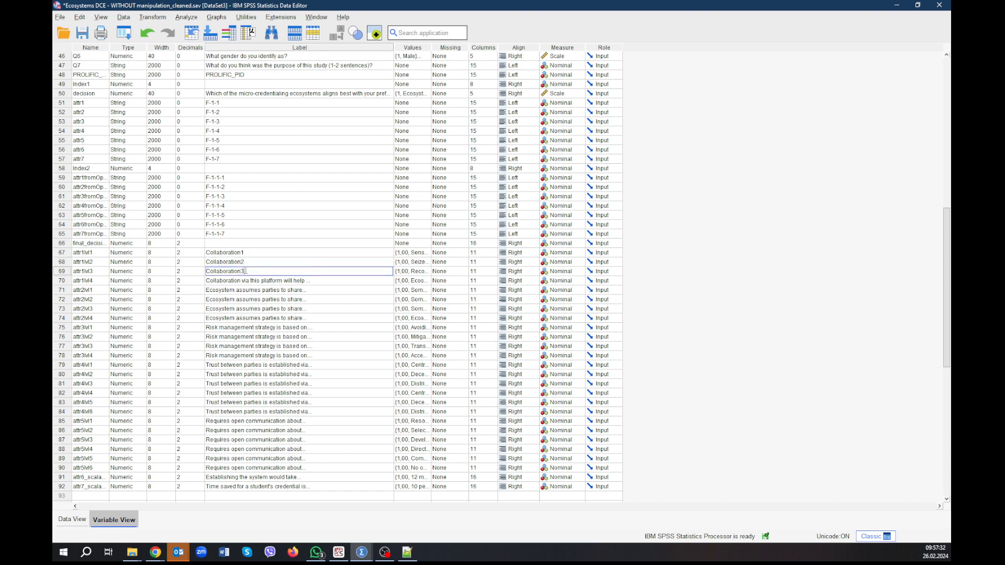
double_click(235, 281)
key(ctrl+a)
key(ctrl+v)
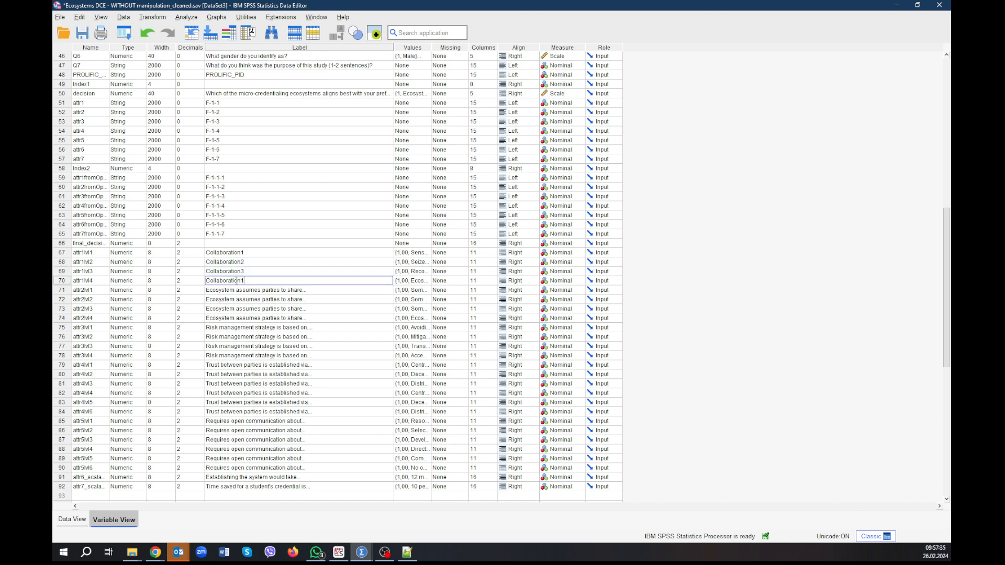
key(BackSpace)
text(4)
key(Return)
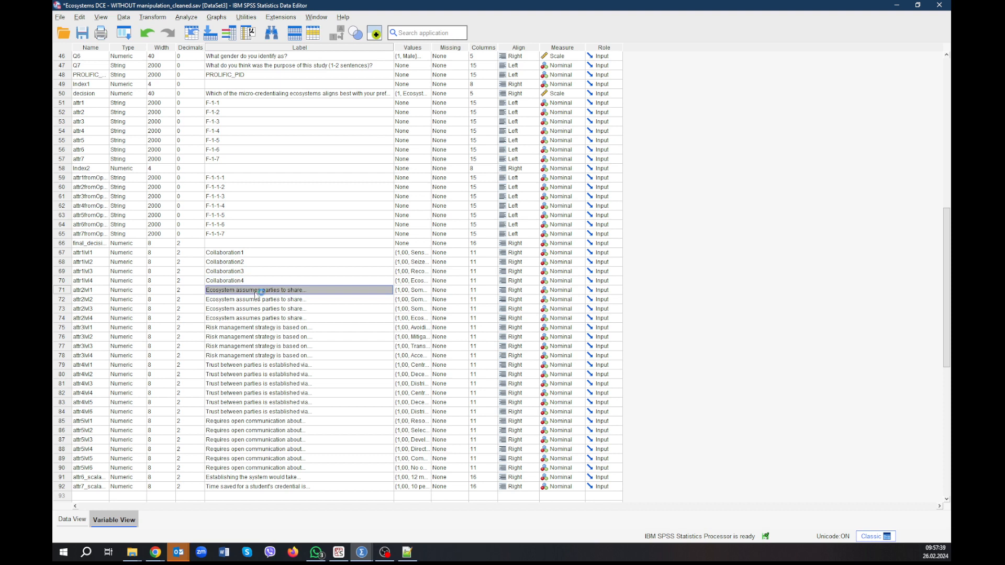
Relabel attr2lvl1 as "Sharing1" and attr2lvl2 as "Sharing2".
key(F2)
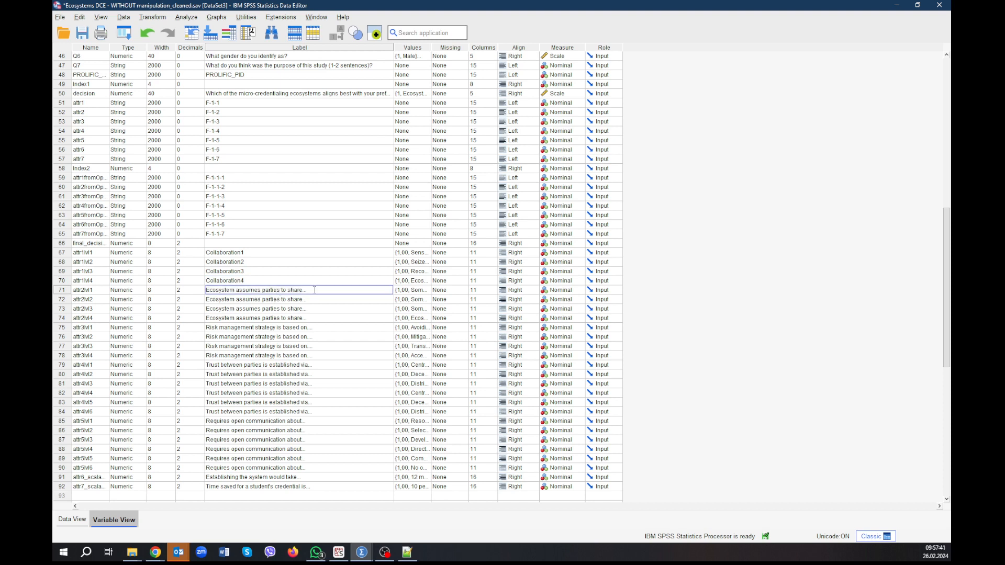
key(ctrl+a)
text(Sharing1)
click(214, 299)
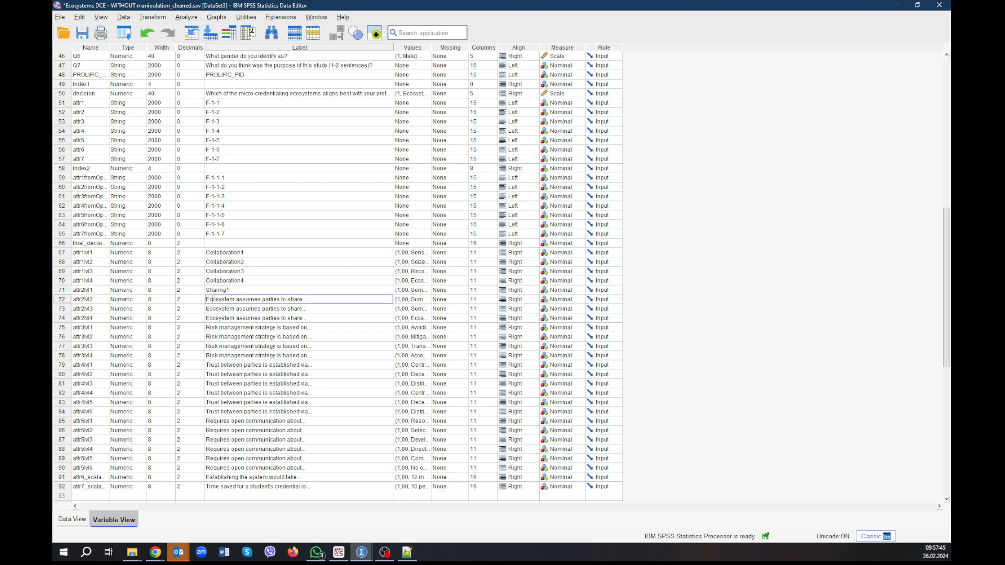
text(Sharing2)
Relabel attr2lvl3 as "Sharing3" and attr2lvl4 as "Sharing4".
click(255, 309)
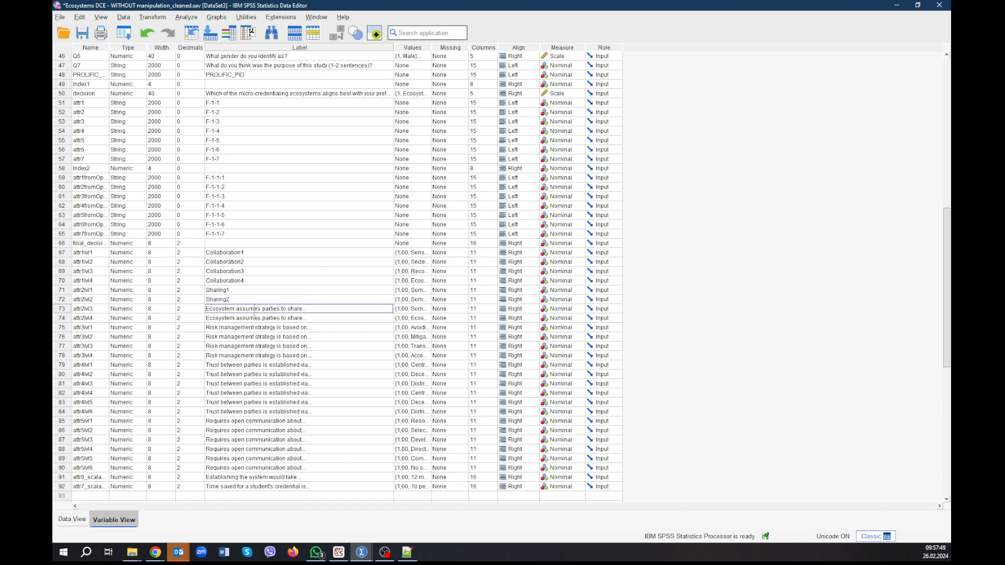
text(Sharing3)
click(254, 316)
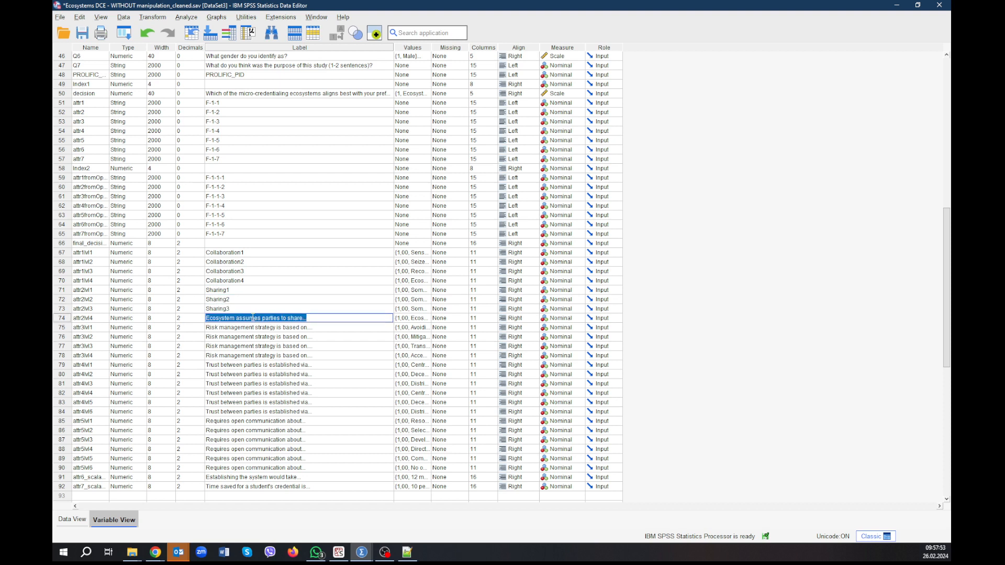
text(Sharing4)
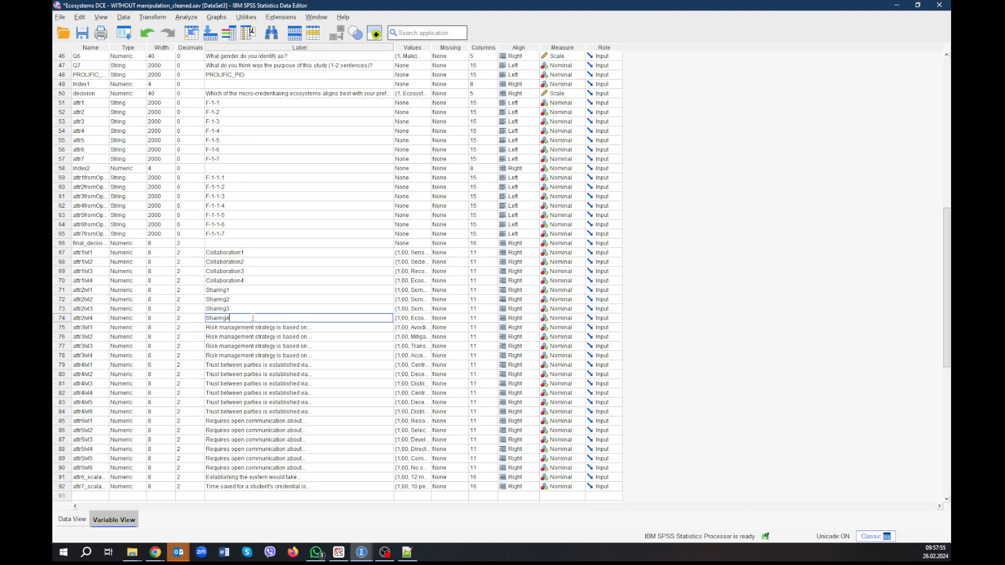
Replace the attr3lvl1 label with "Risk-taking1".
click(251, 330)
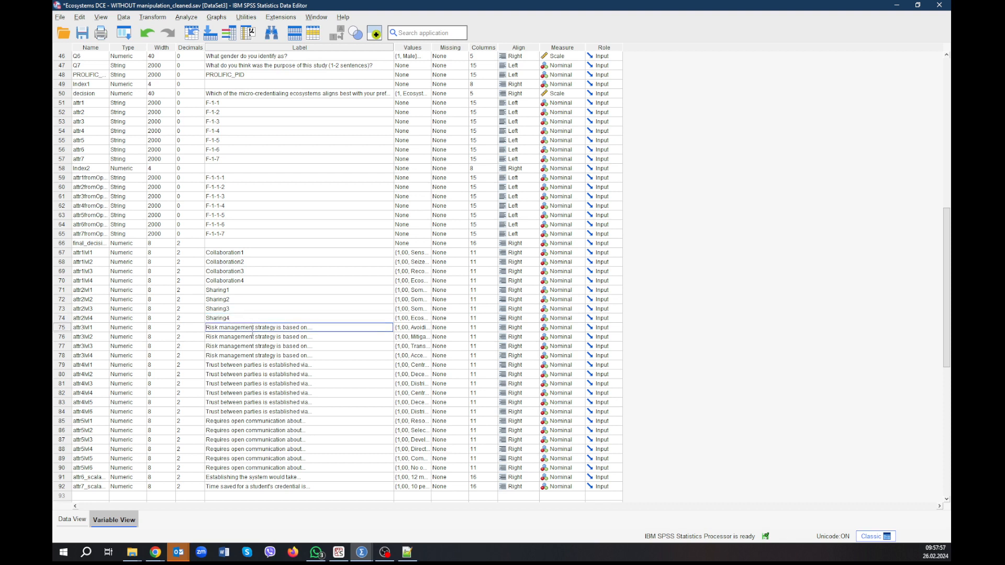
drag(322, 329, 164, 327)
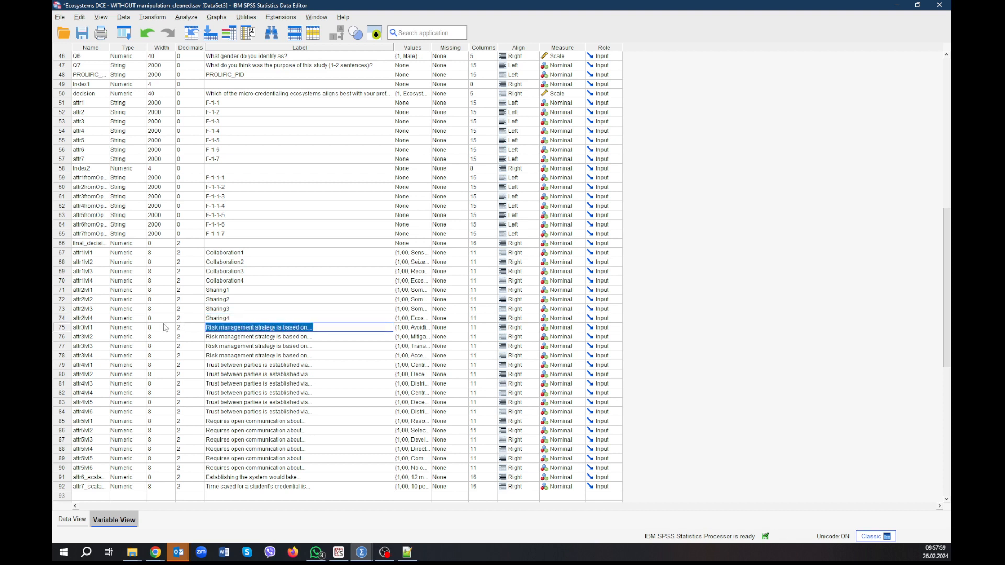
text(Risk)
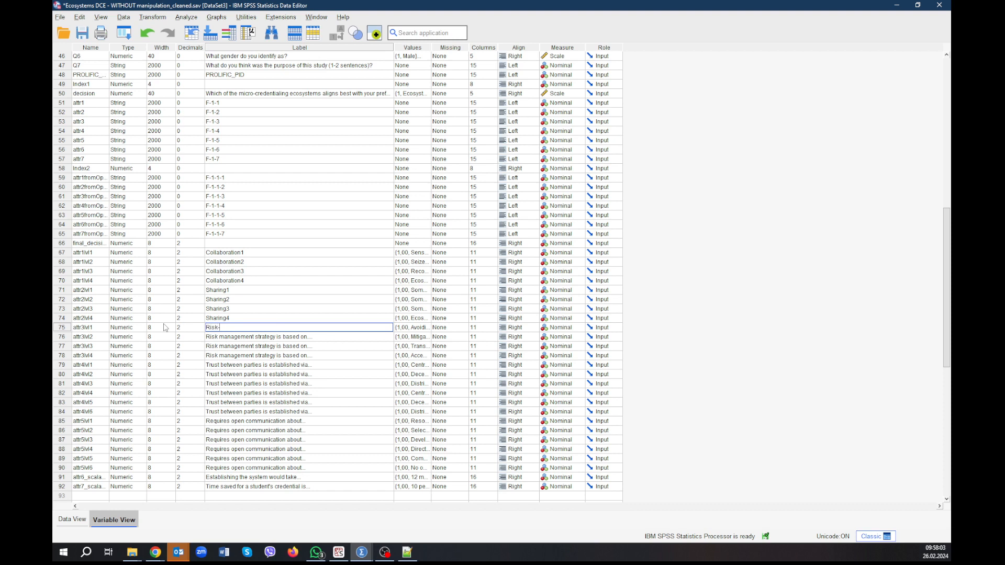
text(-taking^1)
key(Left)
key(BackSpace)
Reuse the attr3lvl1 label for attr3lvl2, changing its number so that it reads "Risk-taking2".
click(237, 336)
double_click(237, 336)
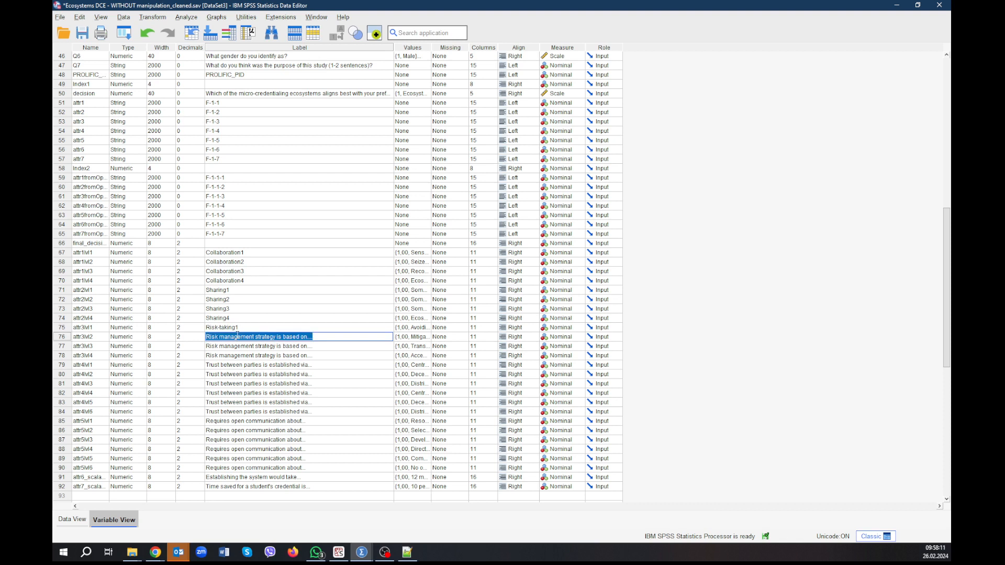
text(Risk-taking1)
text(2)
Relabel attr3lvl3 as "Risk-taking3" and attr3lvl4 as "Risk-taking4".
click(237, 347)
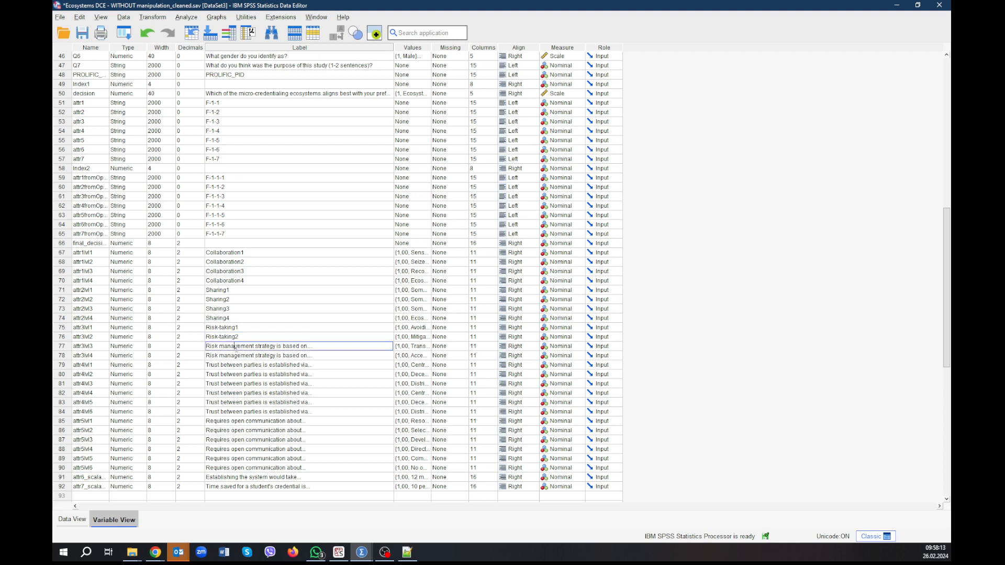
double_click(237, 347)
text(Risk-taking1)
click(236, 356)
double_click(236, 355)
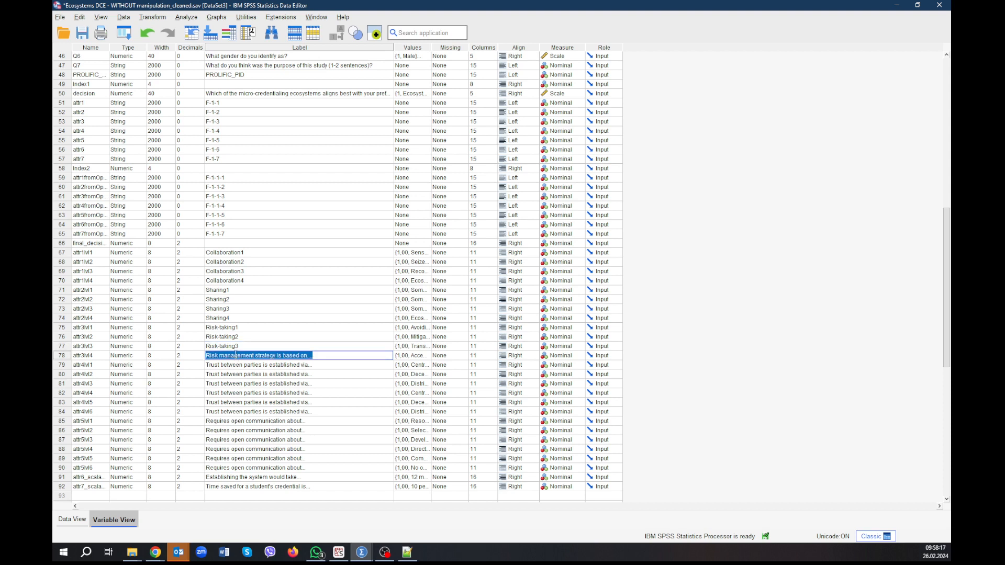
text(Risk-taking1)
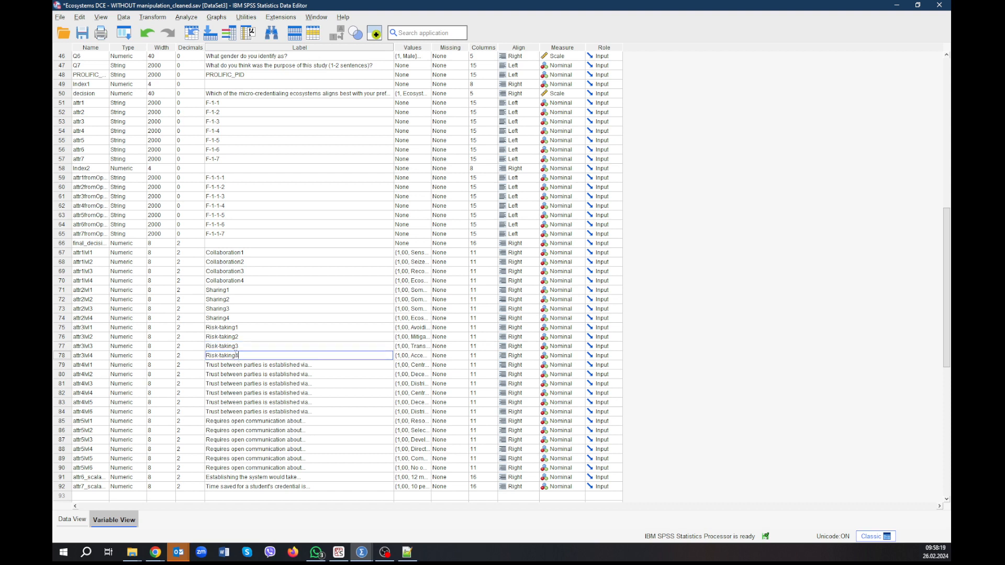
Relabel attr4lvl1 as "Trust1" and reuse that label for attr4lvl2 as "Trust2".
click(245, 366)
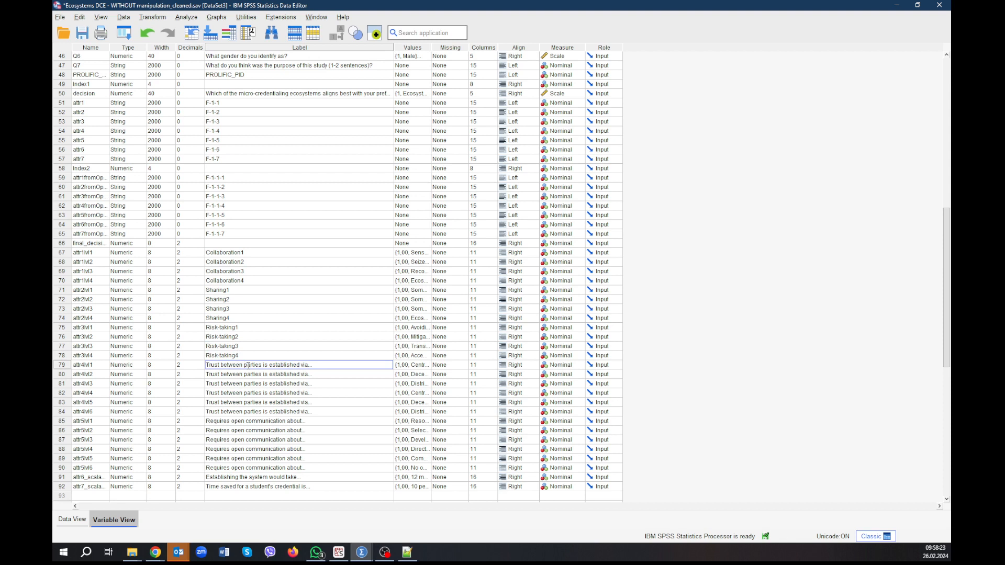
double_click(249, 365)
text(Trust1)
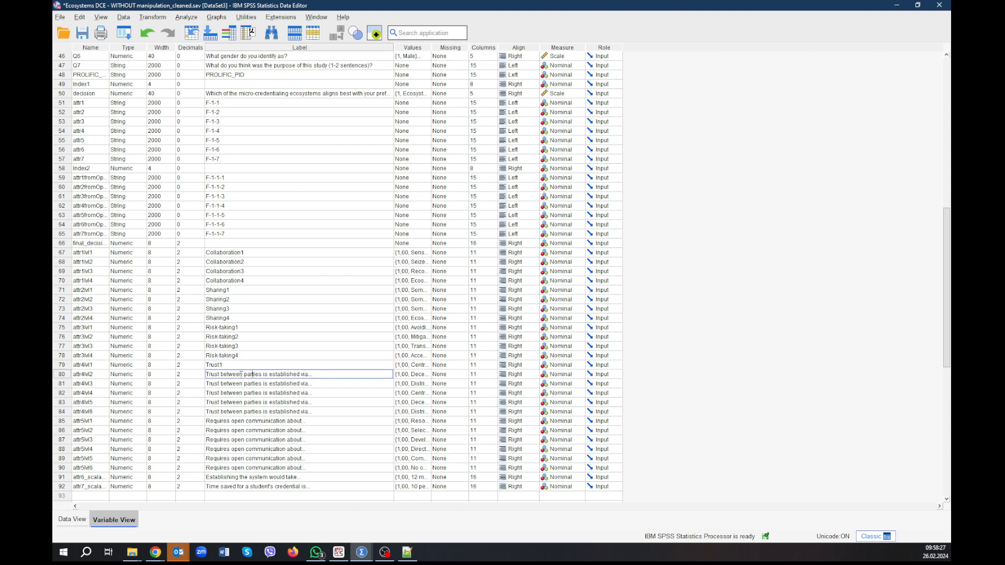
click(240, 368)
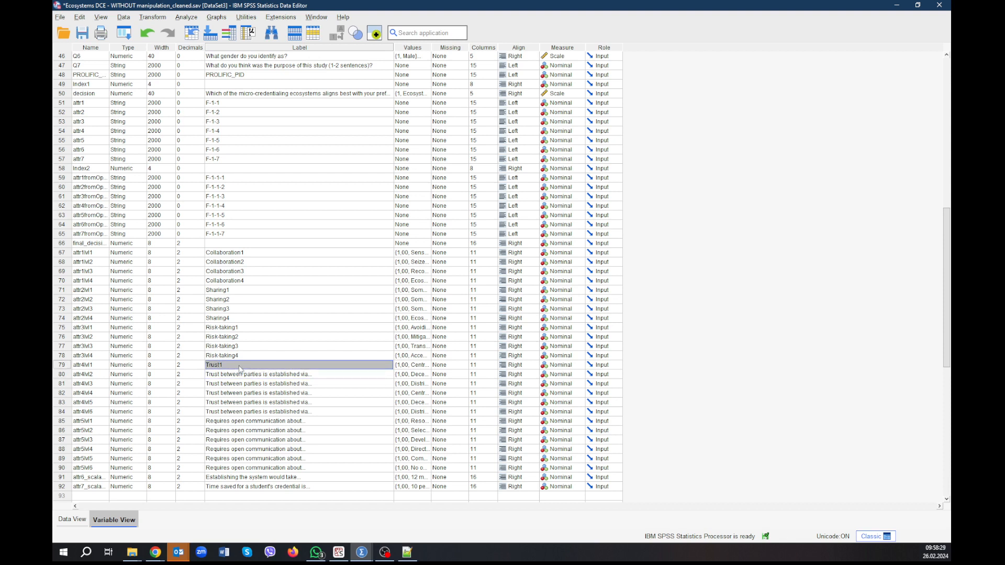
click(239, 365)
key(ctrl+a)
key(ctrl+c)
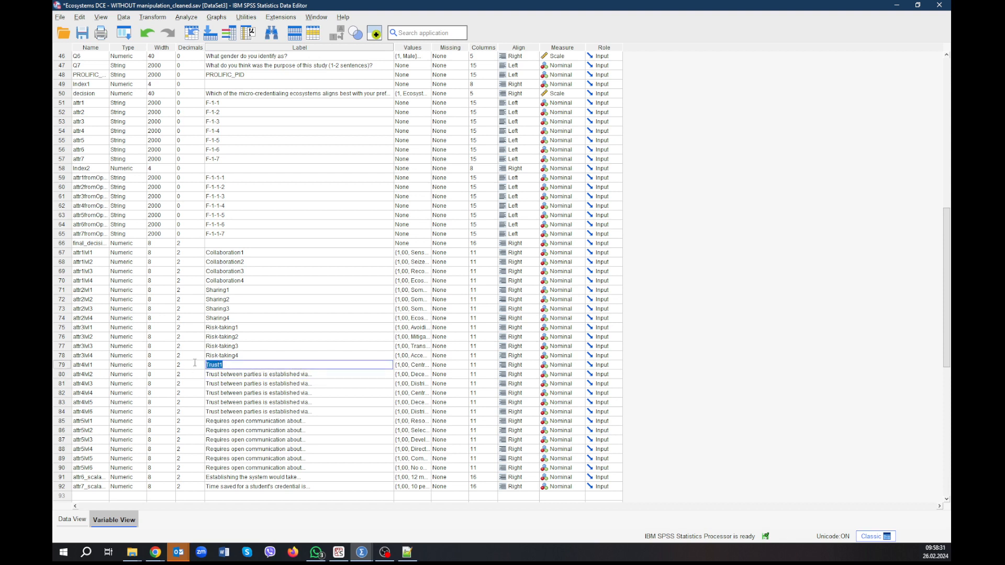
click(224, 374)
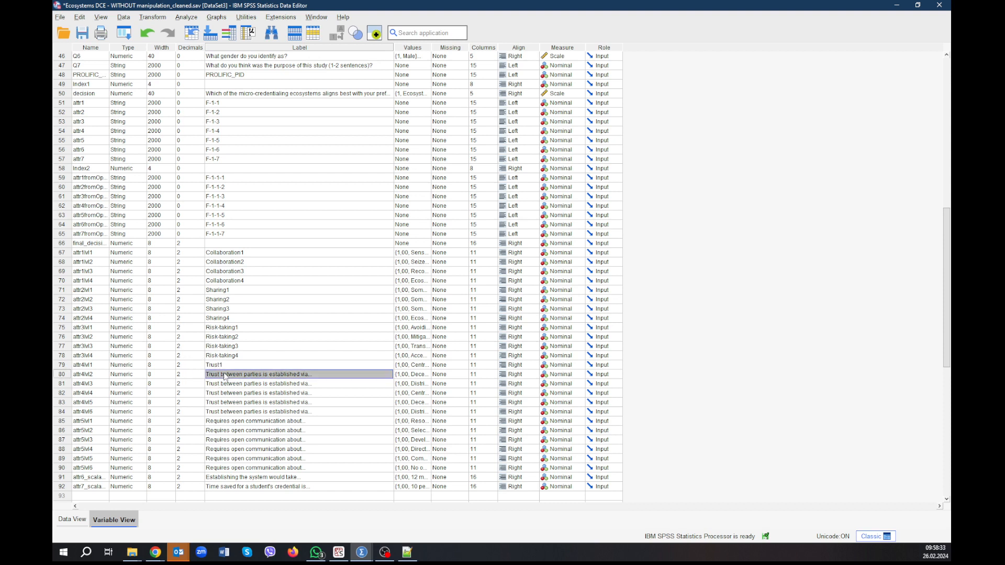
key(ctrl+v)
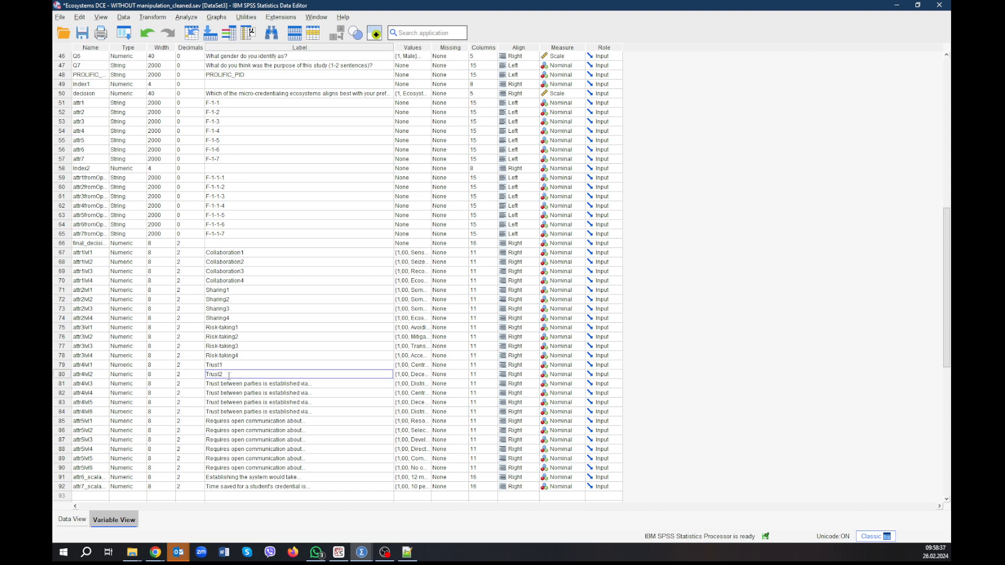
Relabel attr4lvl3 as "Trust3" and attr4lvl4 as "Trust4".
click(232, 379)
double_click(233, 384)
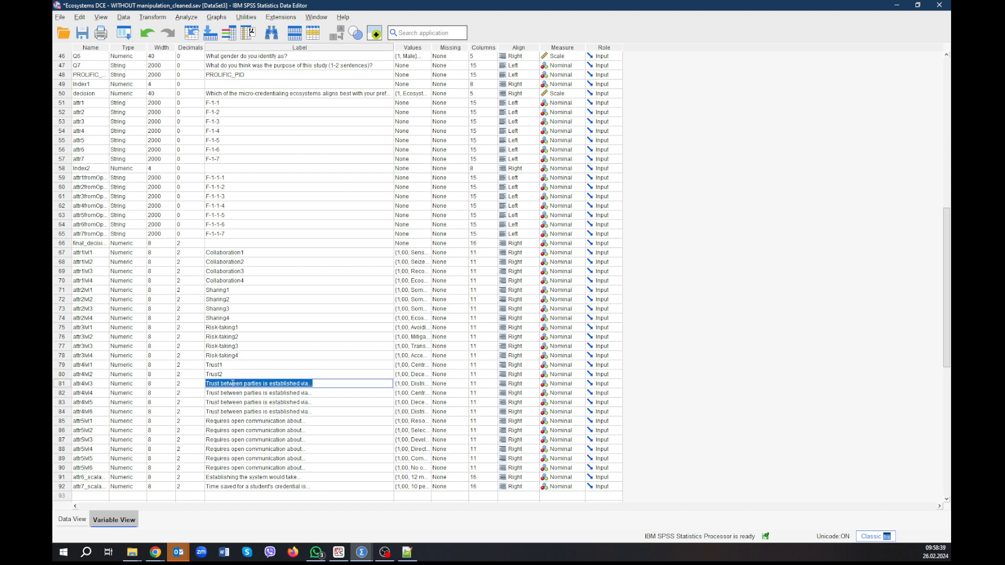
key(ctrl+v)
text(3)
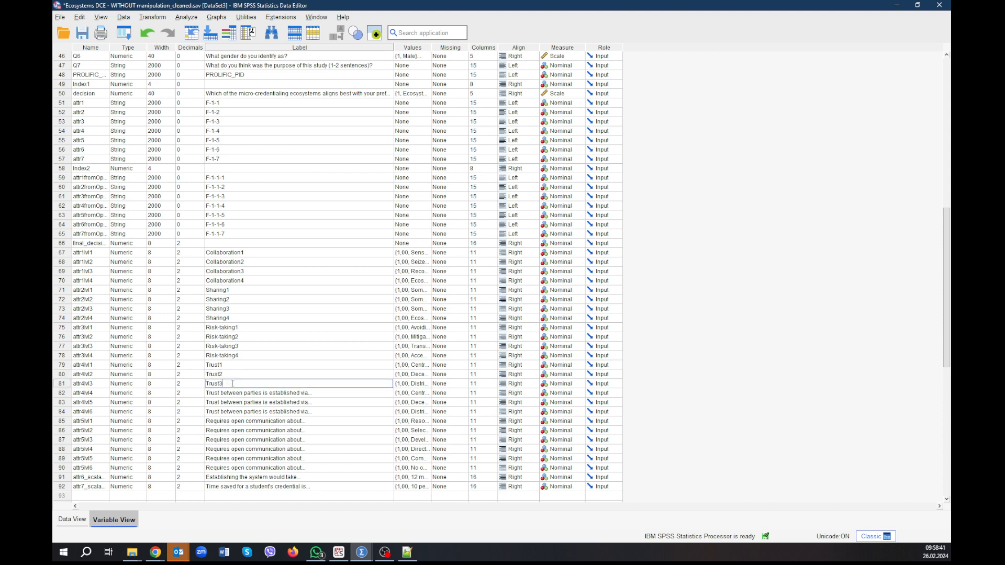
click(229, 392)
double_click(229, 392)
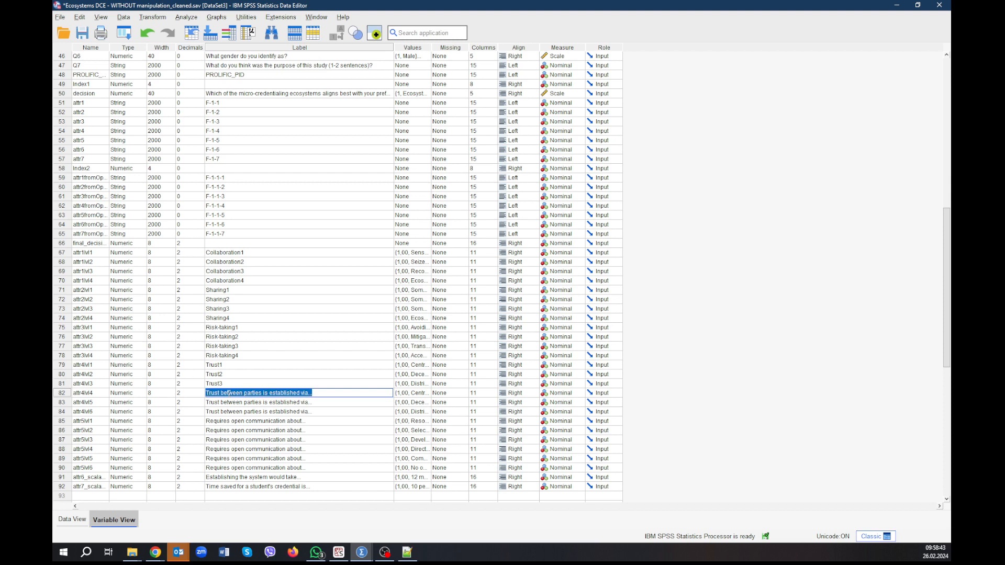
key(ctrl+v)
key(BackSpace)
text(4)
Relabel attr4lvl5 as "Trust5" and attr4lvl6 as "Trust6".
click(235, 401)
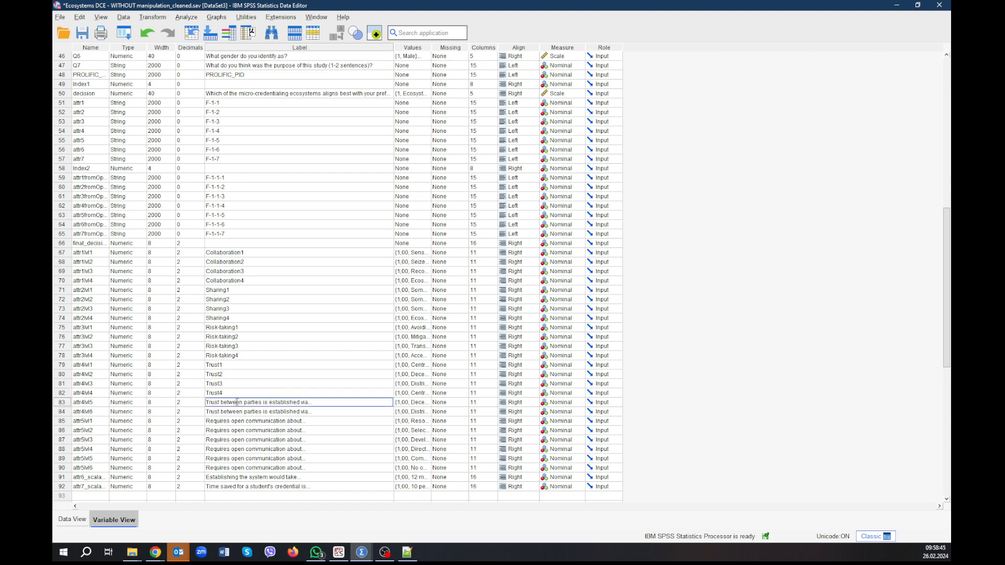
double_click(234, 401)
key(ctrl+a)
key(ctrl+v)
click(232, 412)
double_click(232, 412)
key(ctrl+a)
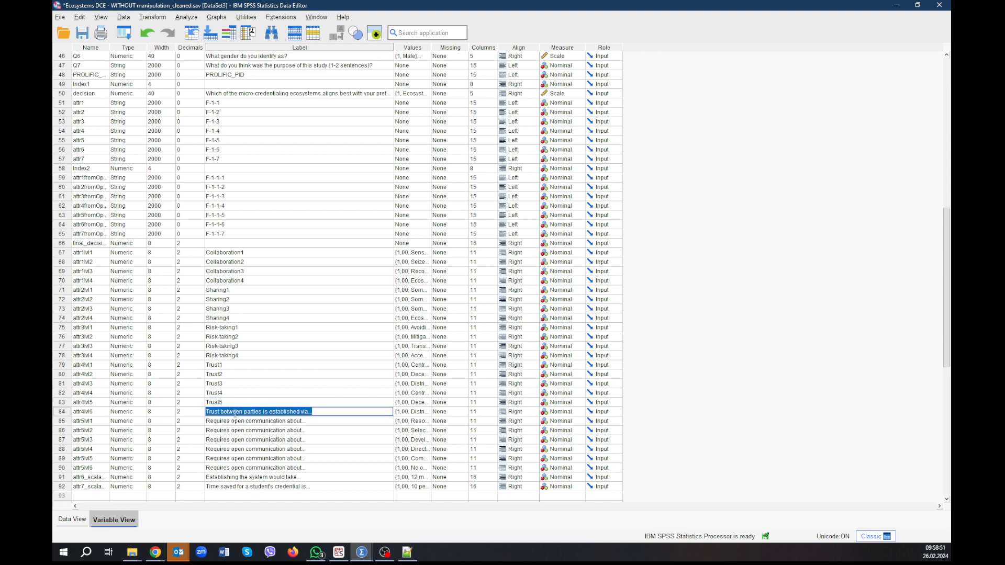
key(ctrl+v)
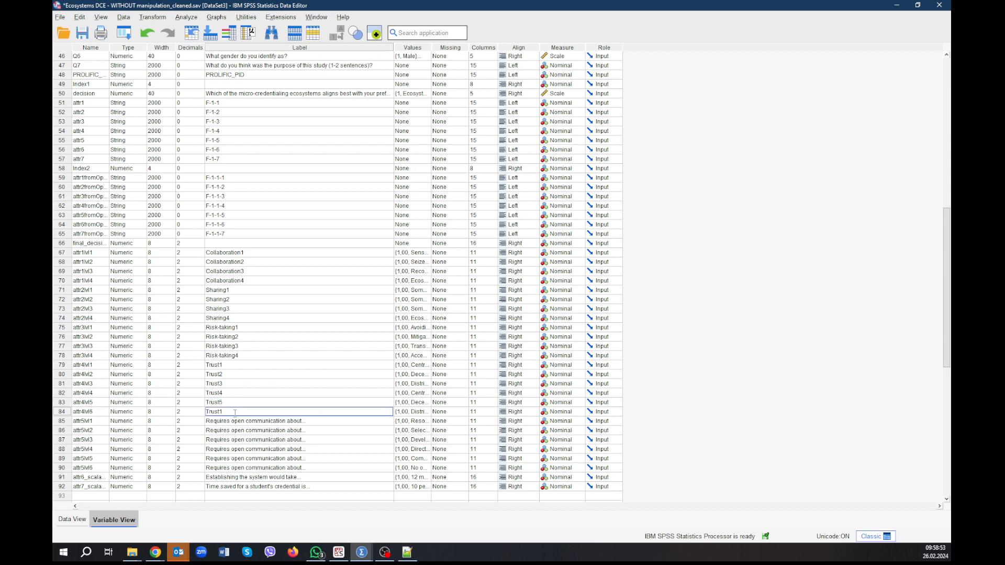
Relabel attr5lvl1 as "Communication1" and reuse that label for attr5lvl2 as "Communication2".
click(239, 422)
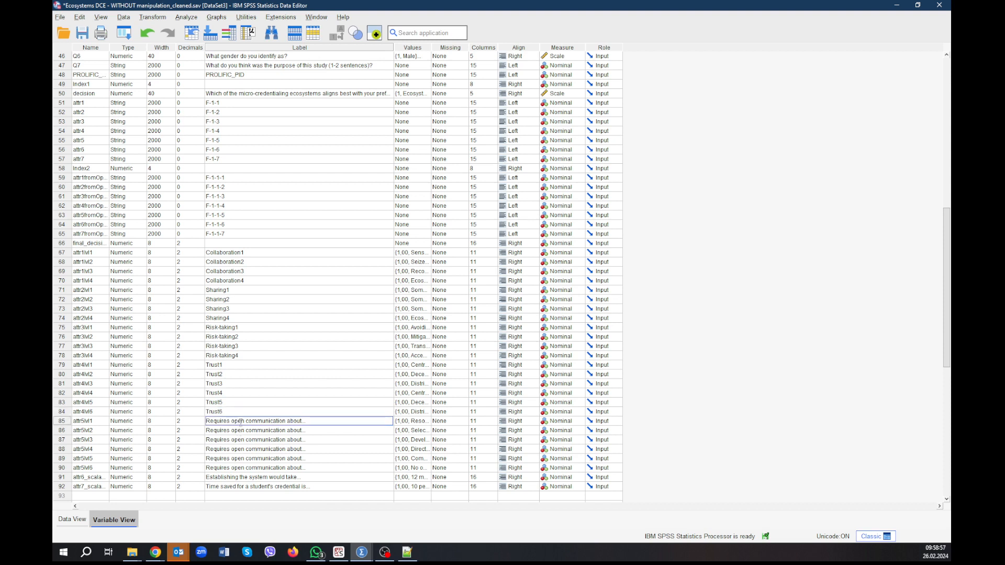
click(239, 422)
text(Communication1)
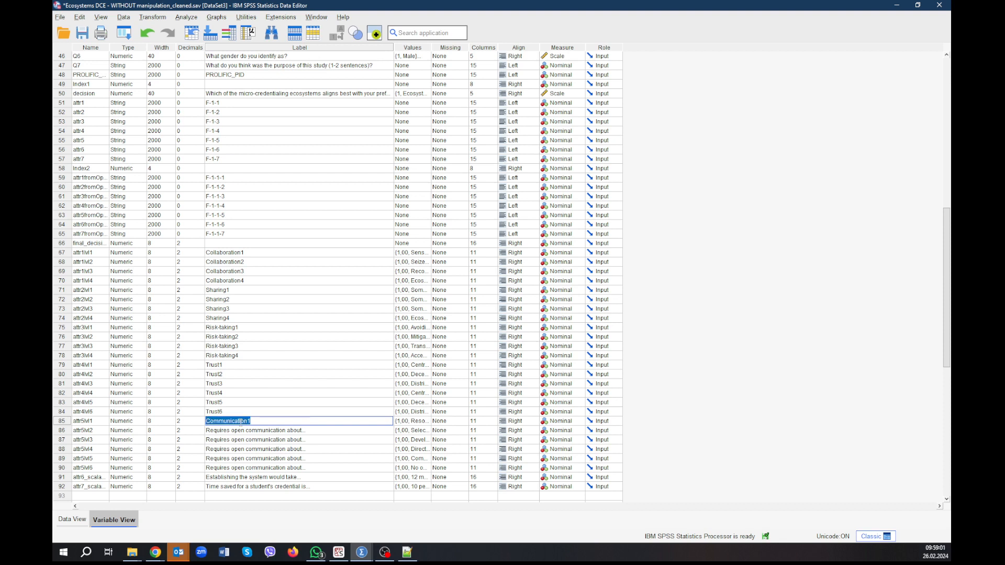
click(271, 431)
text(Communication1)
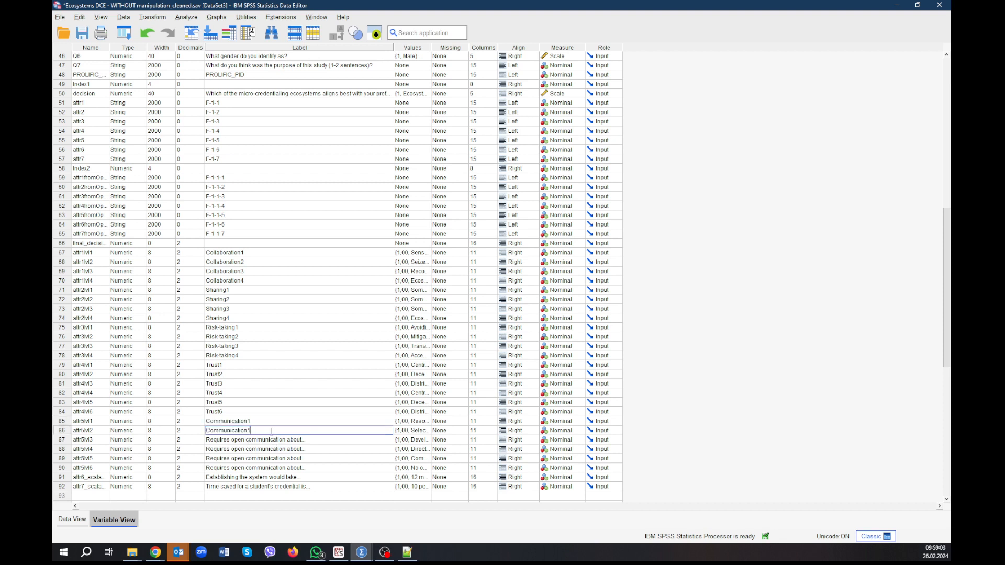
text(2)
Relabel attr5lvl3 as "Communication3" and attr5lvl4 as "Communication4".
click(275, 438)
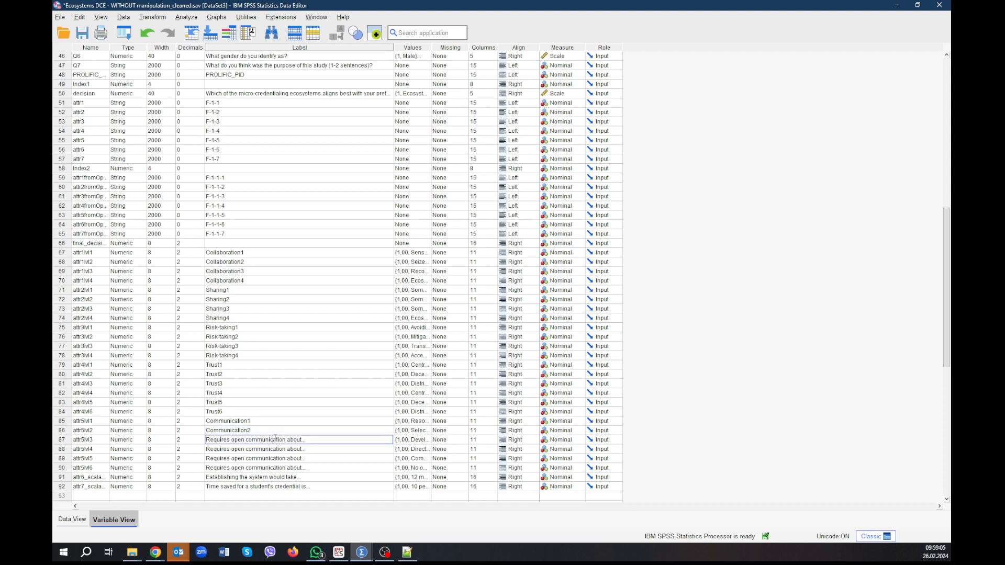
click(274, 439)
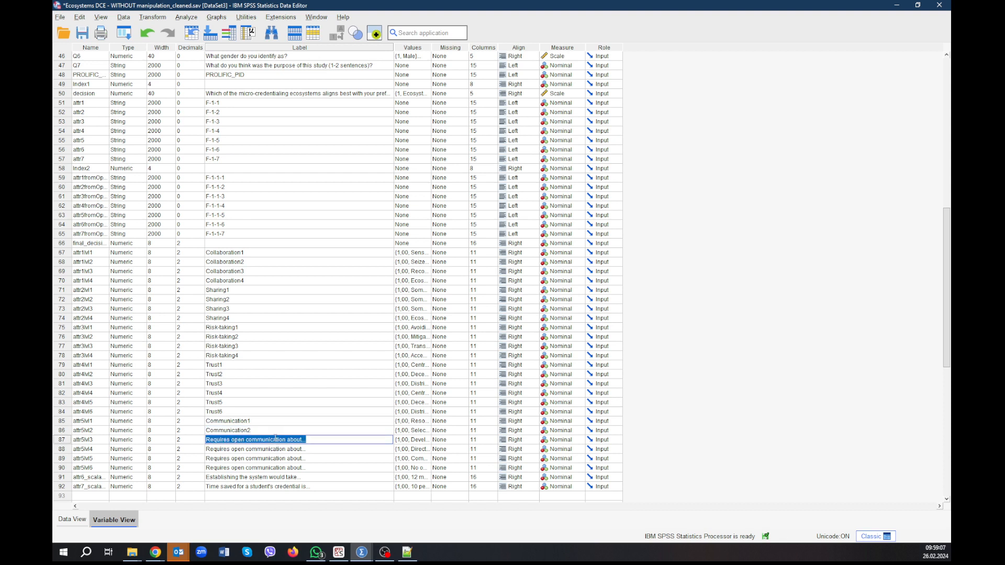
text(Communication1)
text(3)
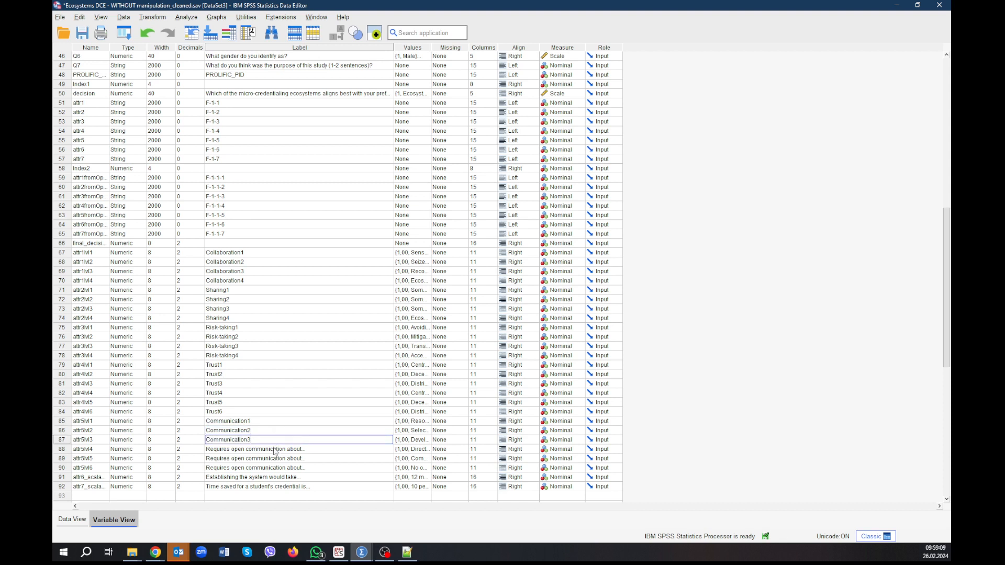
double_click(274, 449)
key(ctrl+a)
text(Communication1)
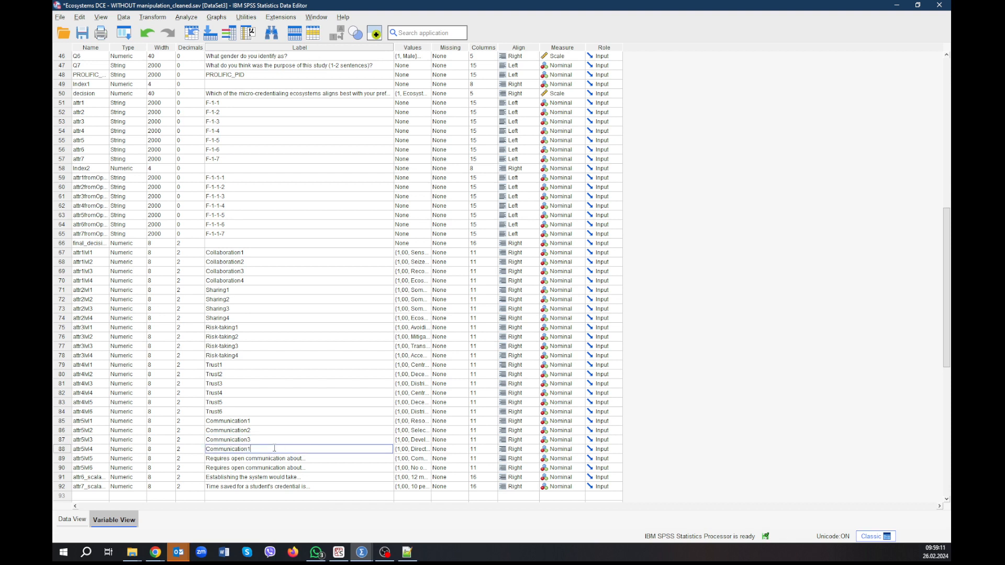
text(4)
Replace the attr5lvl5 label with the copied communication label, numbered as "Communication5".
click(242, 460)
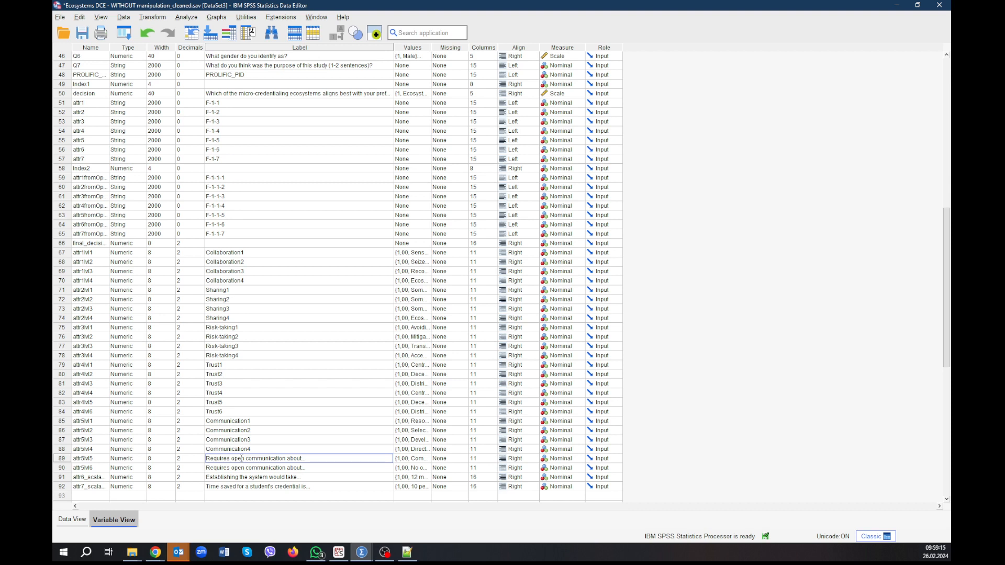
double_click(241, 459)
key(ctrl+a)
text(Communication1)
key(BackSpace)
Relabel attr5lvl6 as "Communication6", removing the remainder of its original label text.
double_click(221, 468)
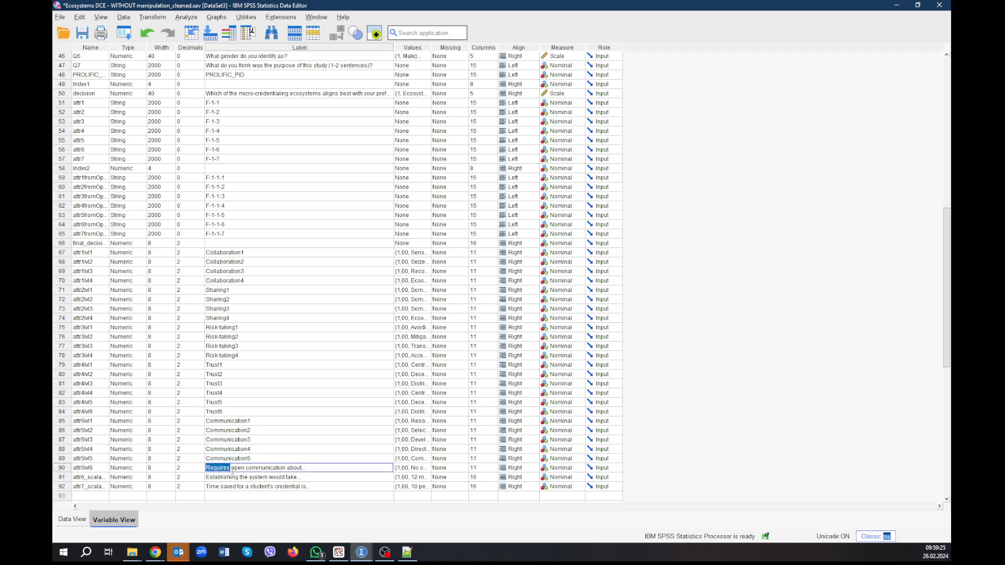
text(Communication1)
key(BackSpace)
text(6)
drag(251, 467, 322, 467)
key(BackSpace)
Replace the label of the attr6 scale variable in row 91 with "Time for establishment".
click(269, 476)
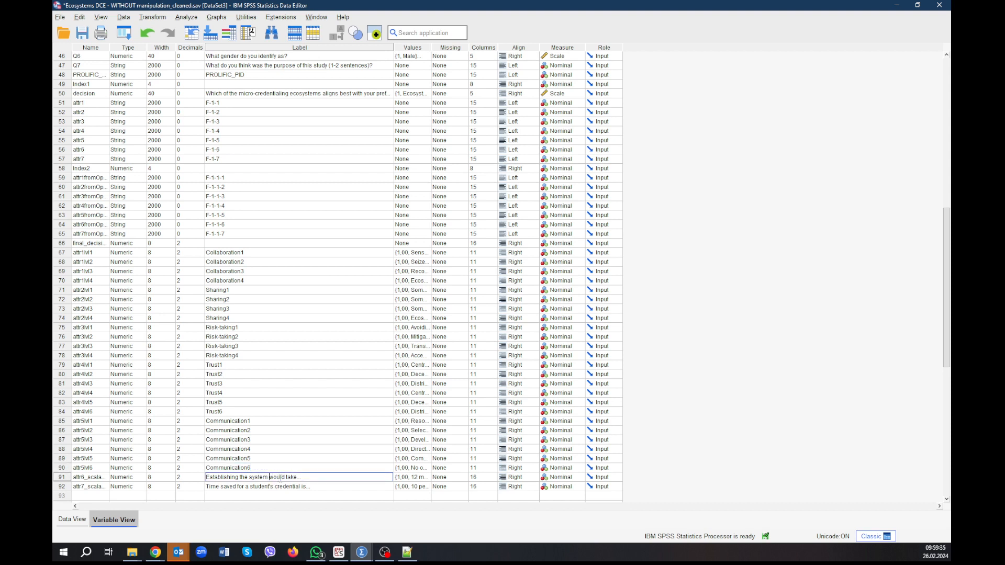
drag(303, 477, 194, 479)
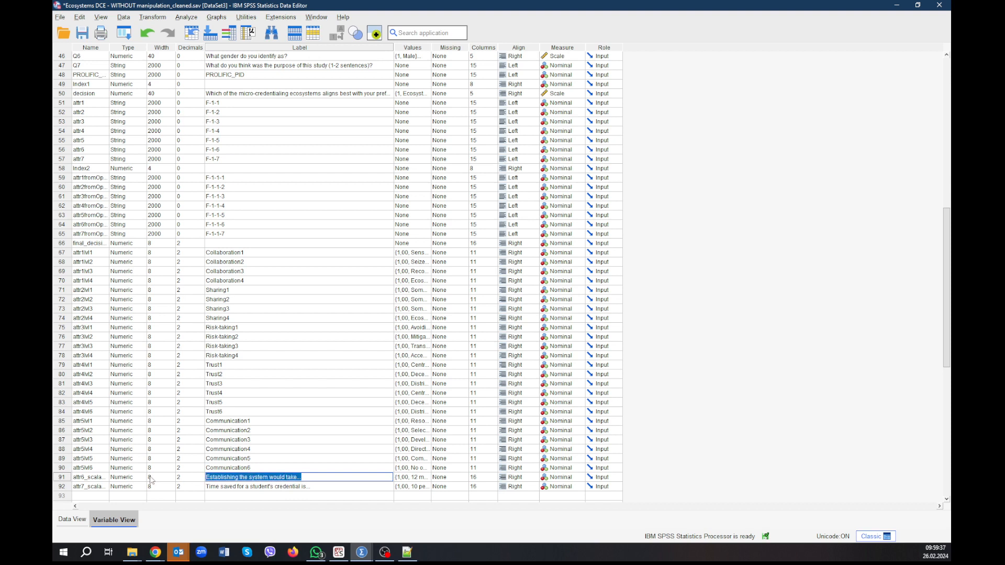
text(Time)
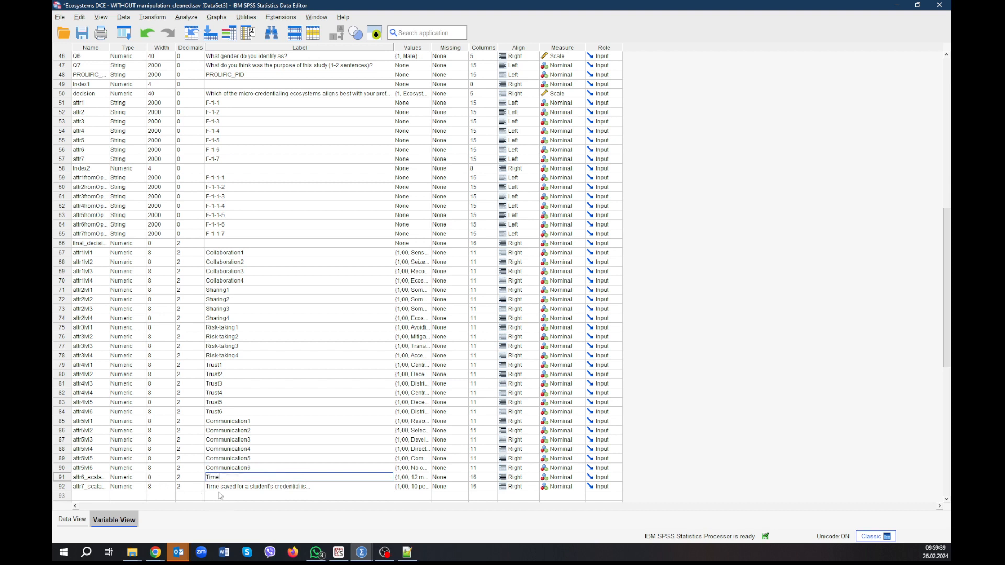
key(Return)
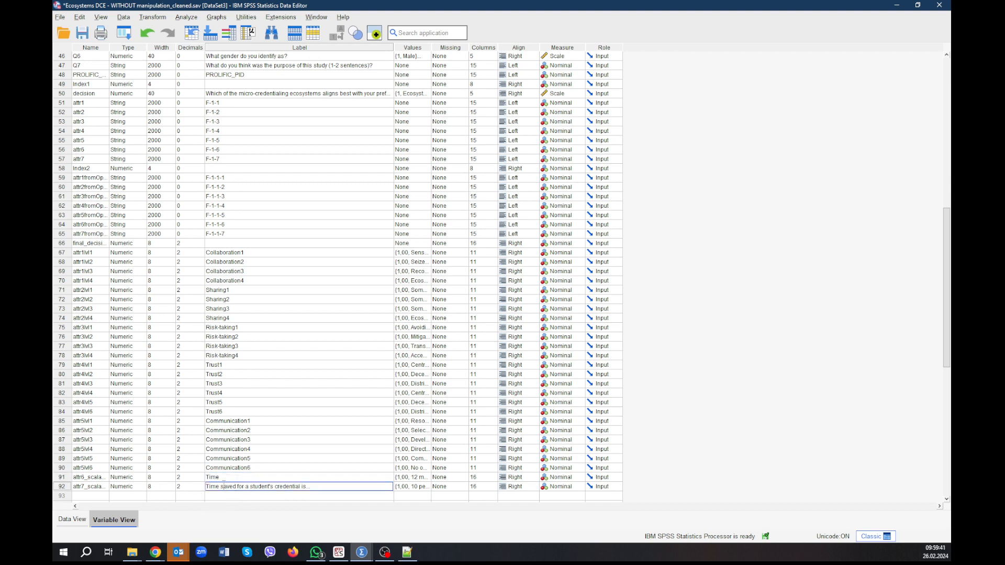
double_click(225, 478)
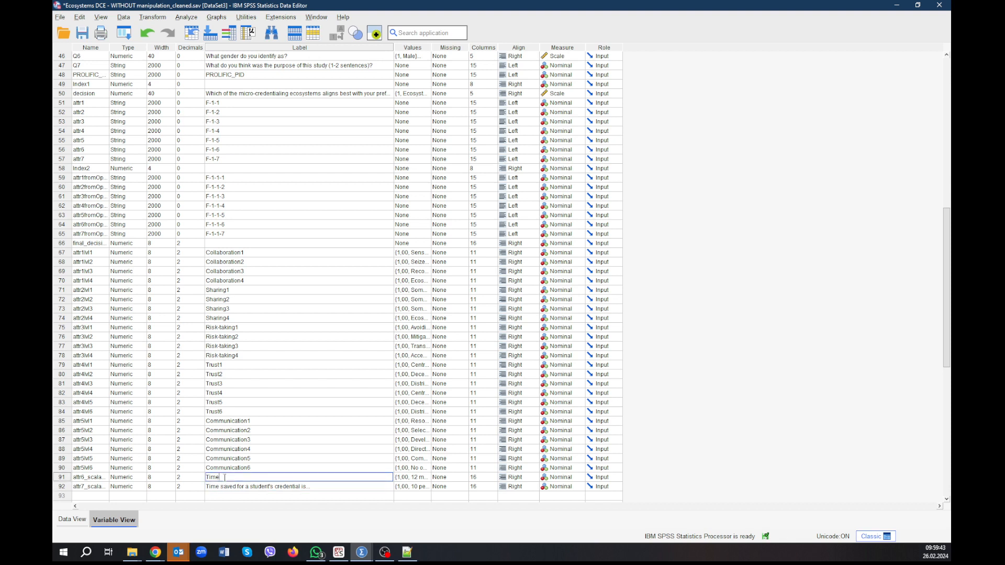
text(for establishment)
Replace the label of the attr7 scale variable in row 92 with "Time saved".
double_click(238, 486)
key(ctrl+a)
text(T)
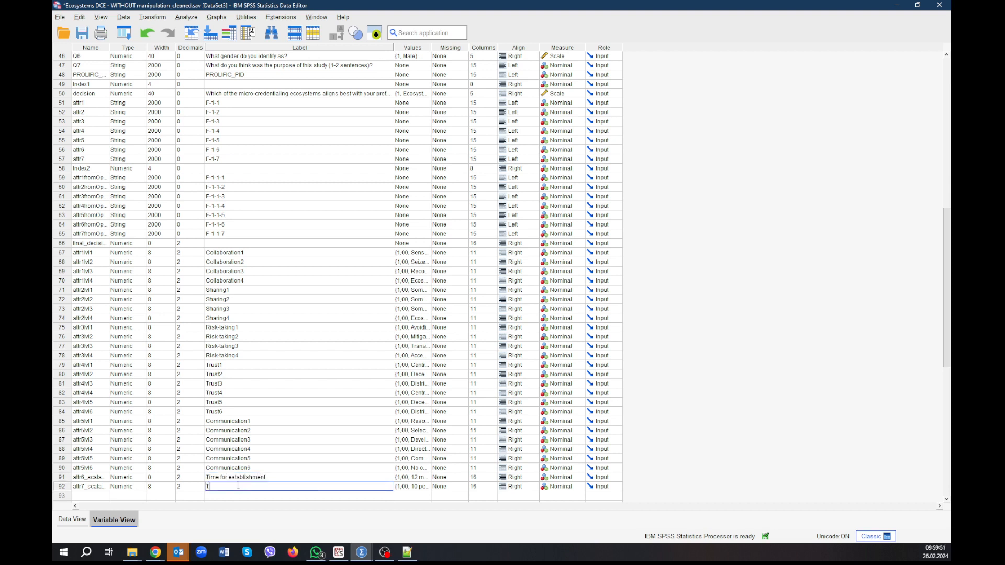
text(ime saved)
key(Return)
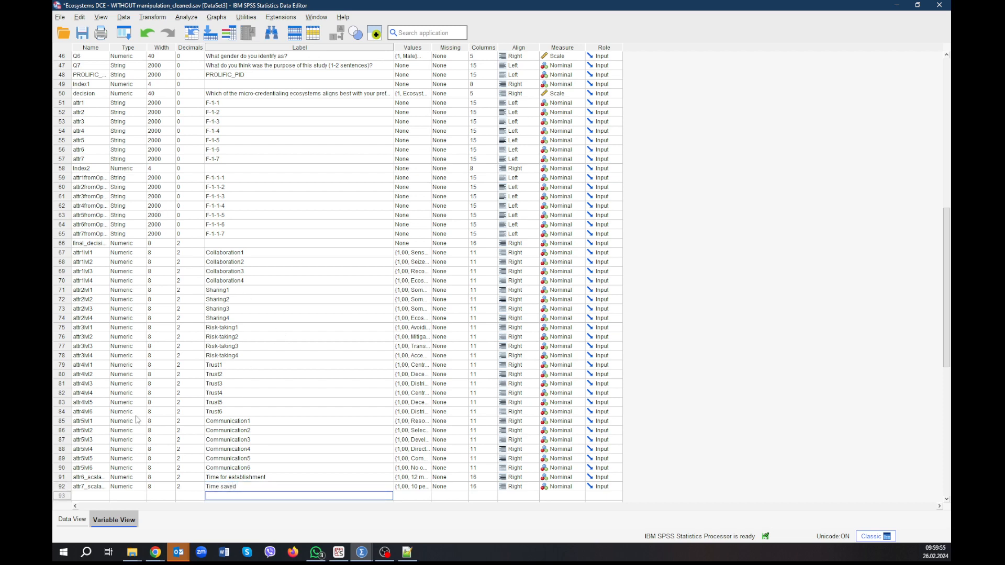
Show the dataset's cases and examine the coded values in the attr6_scalable and attr7_scalable columns.
key(ctrl+t)
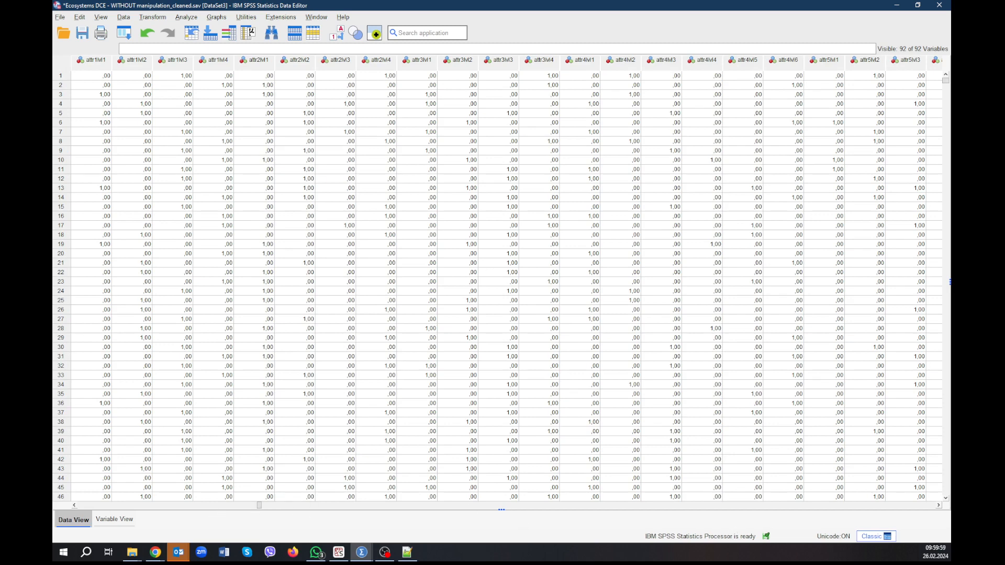
click(938, 506)
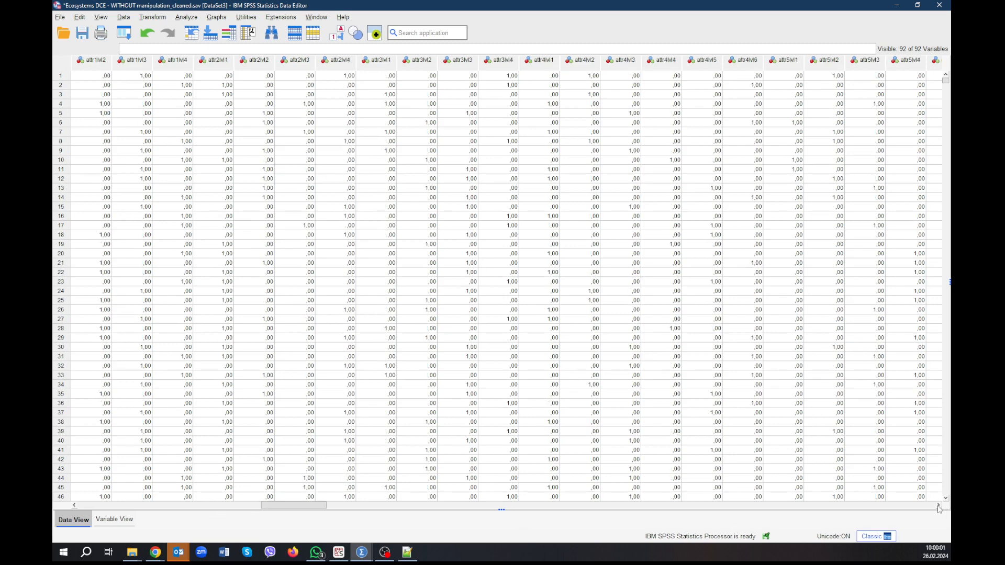
click(938, 505)
click(938, 505)
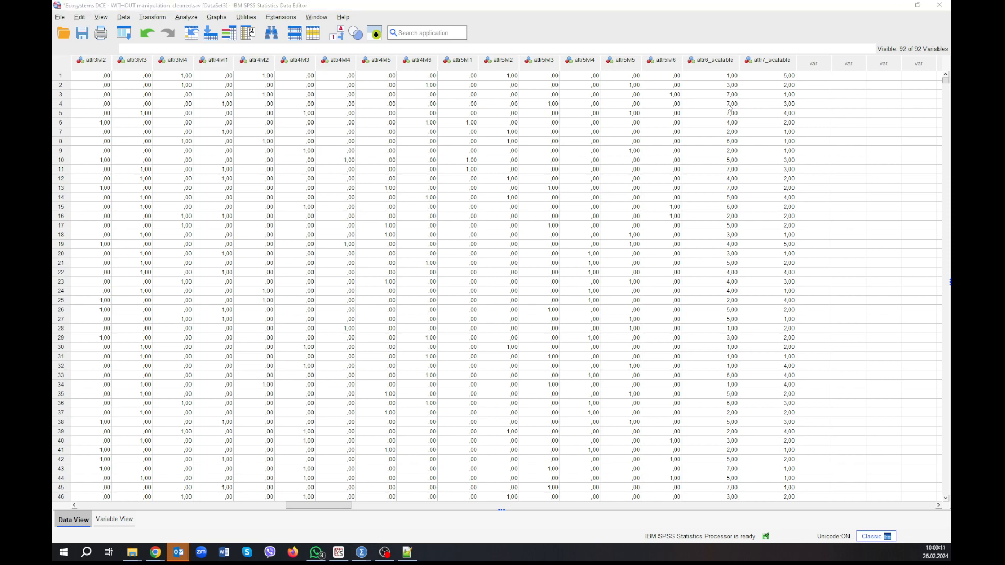
Switch to the Attributes/levels sheet in Google Sheets and check the month levels in row 7 and per cent levels in row 8.
key(alt+Tab)
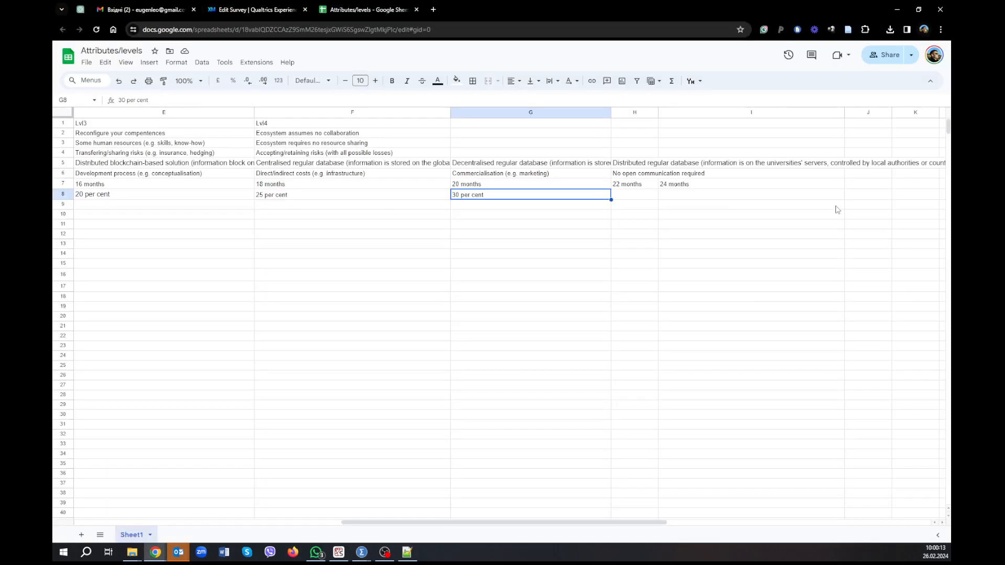
click(299, 186)
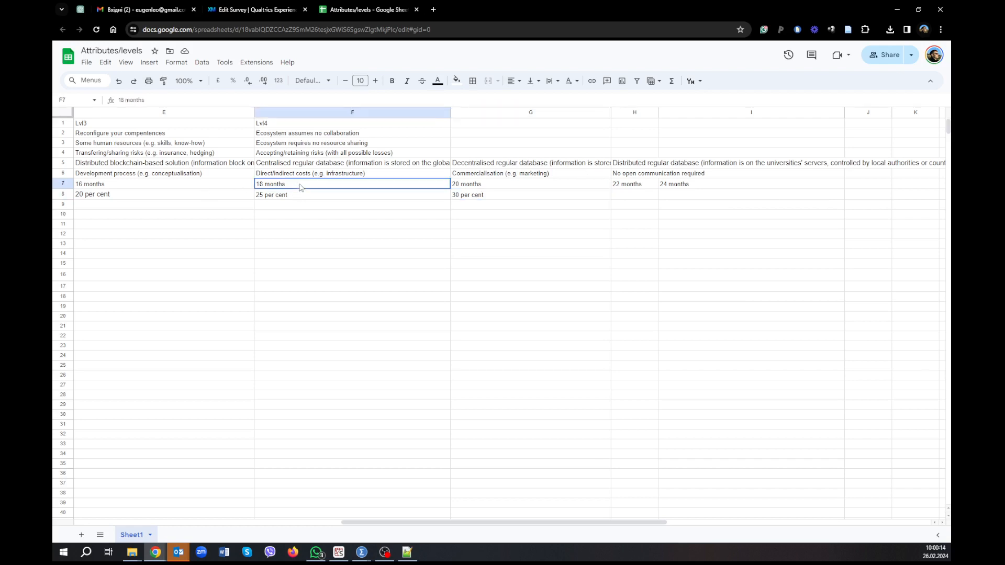
click(189, 186)
click(187, 195)
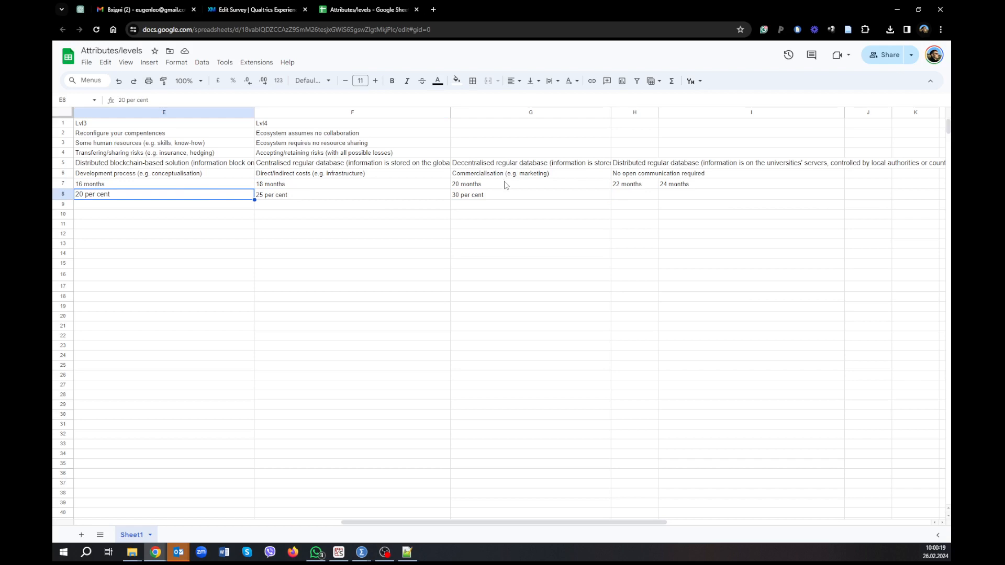
click(707, 186)
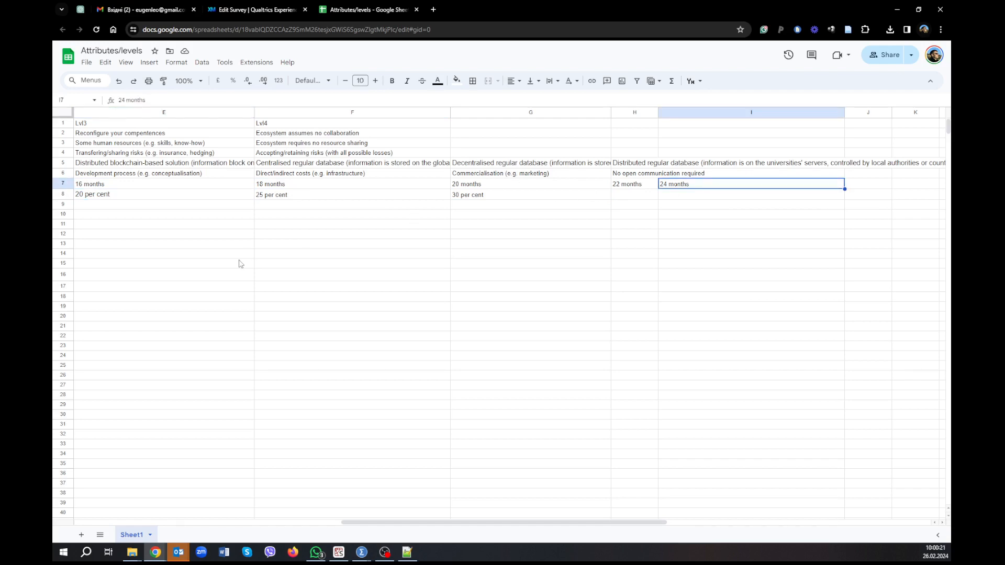
Switch to Spyder to view the Python script that generates the restructuring syntax.
key(alt+Tab)
key(alt+Tab)
click(361, 552)
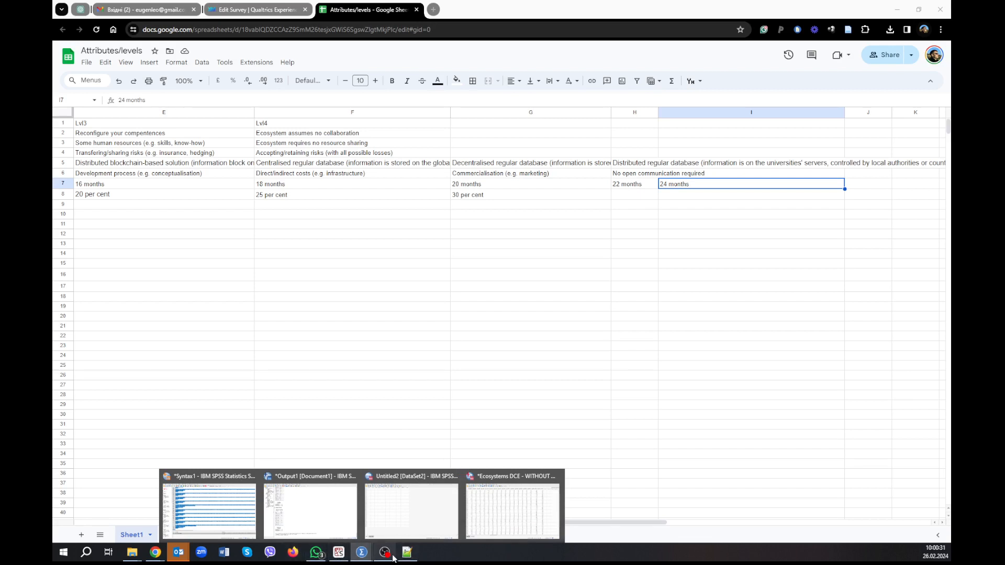
click(340, 553)
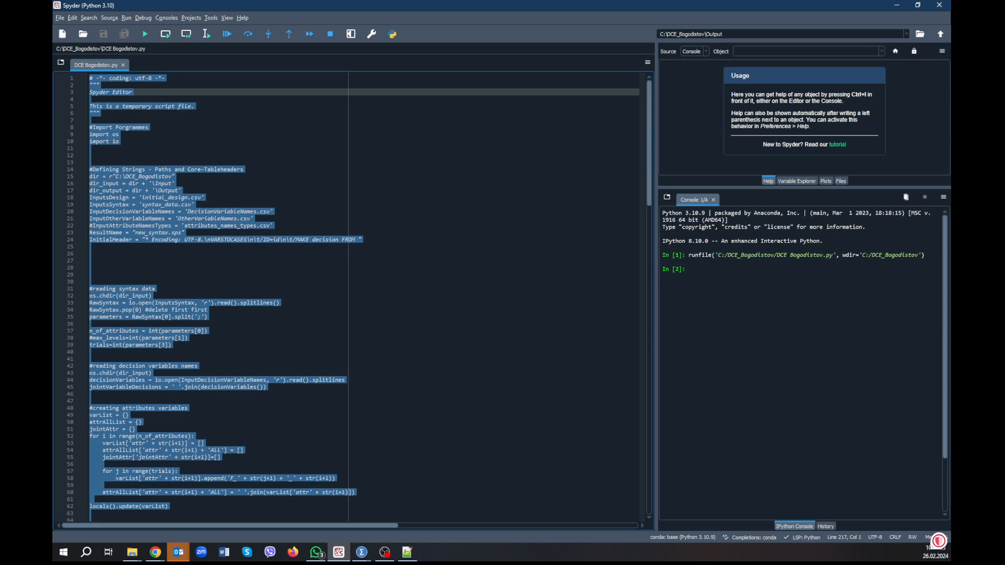